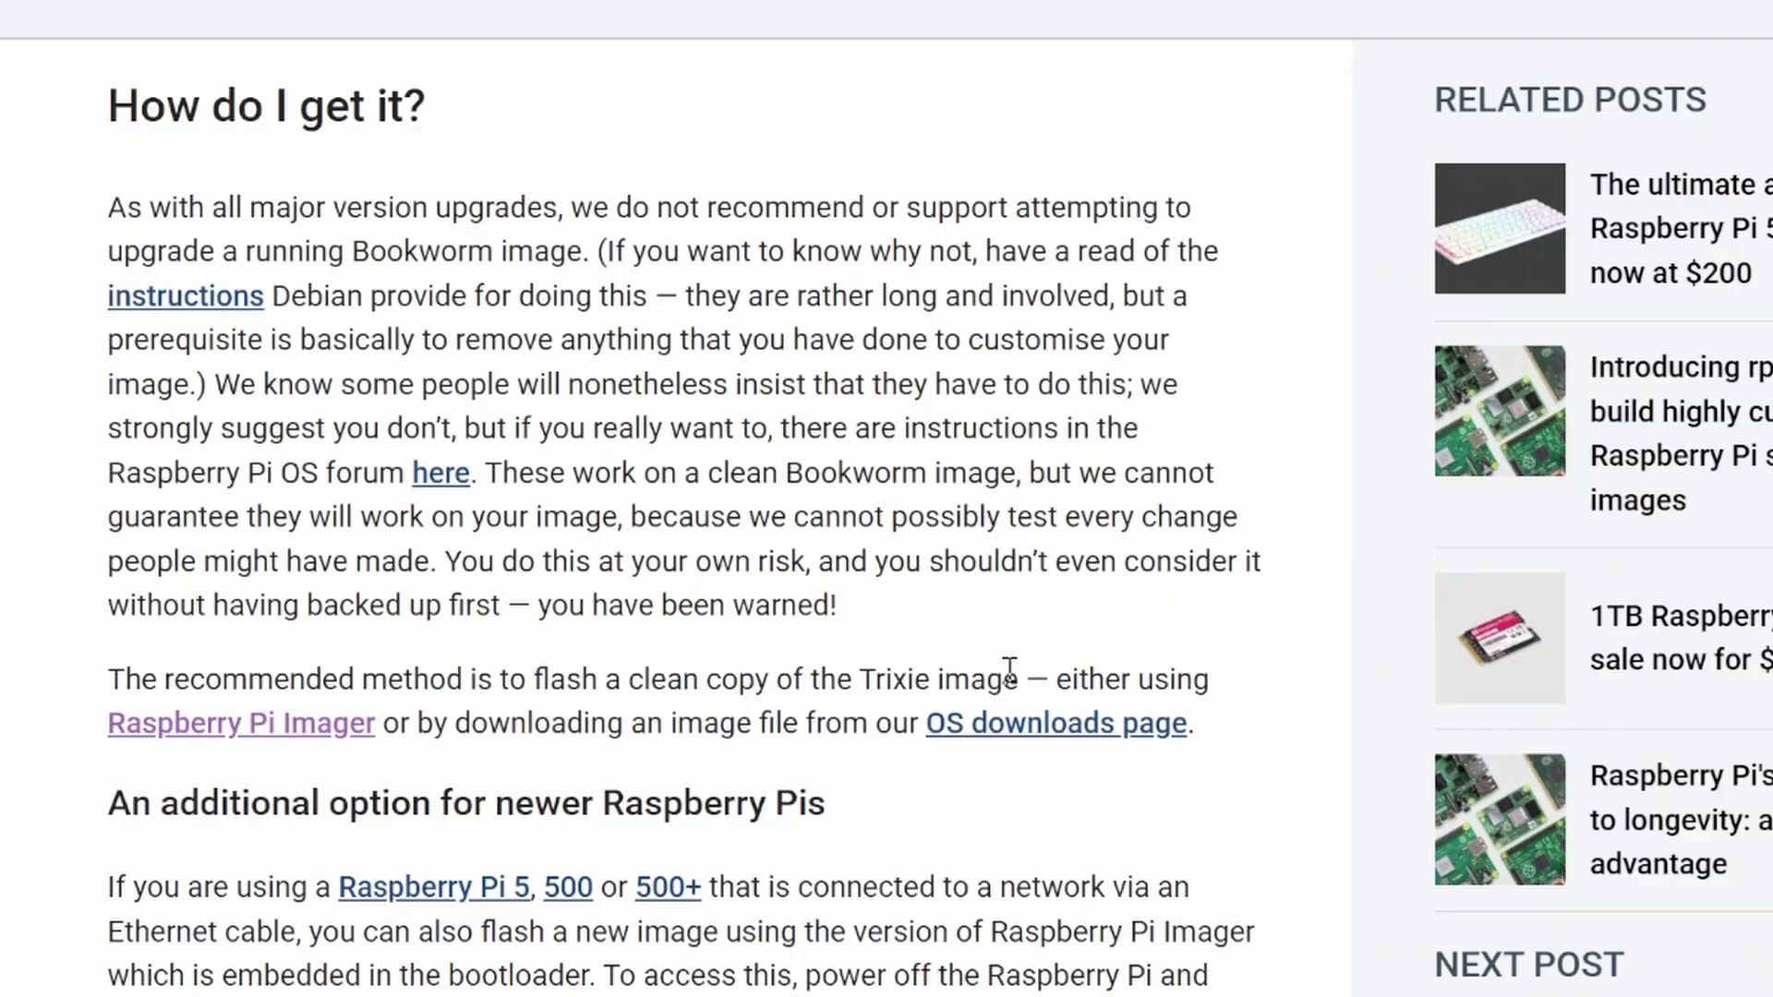
Step: Read the passages about flashing a clean Trixie image and upgrading an existing system
drag(1004, 678, 560, 680)
click(561, 680)
drag(343, 258, 646, 264)
click(680, 388)
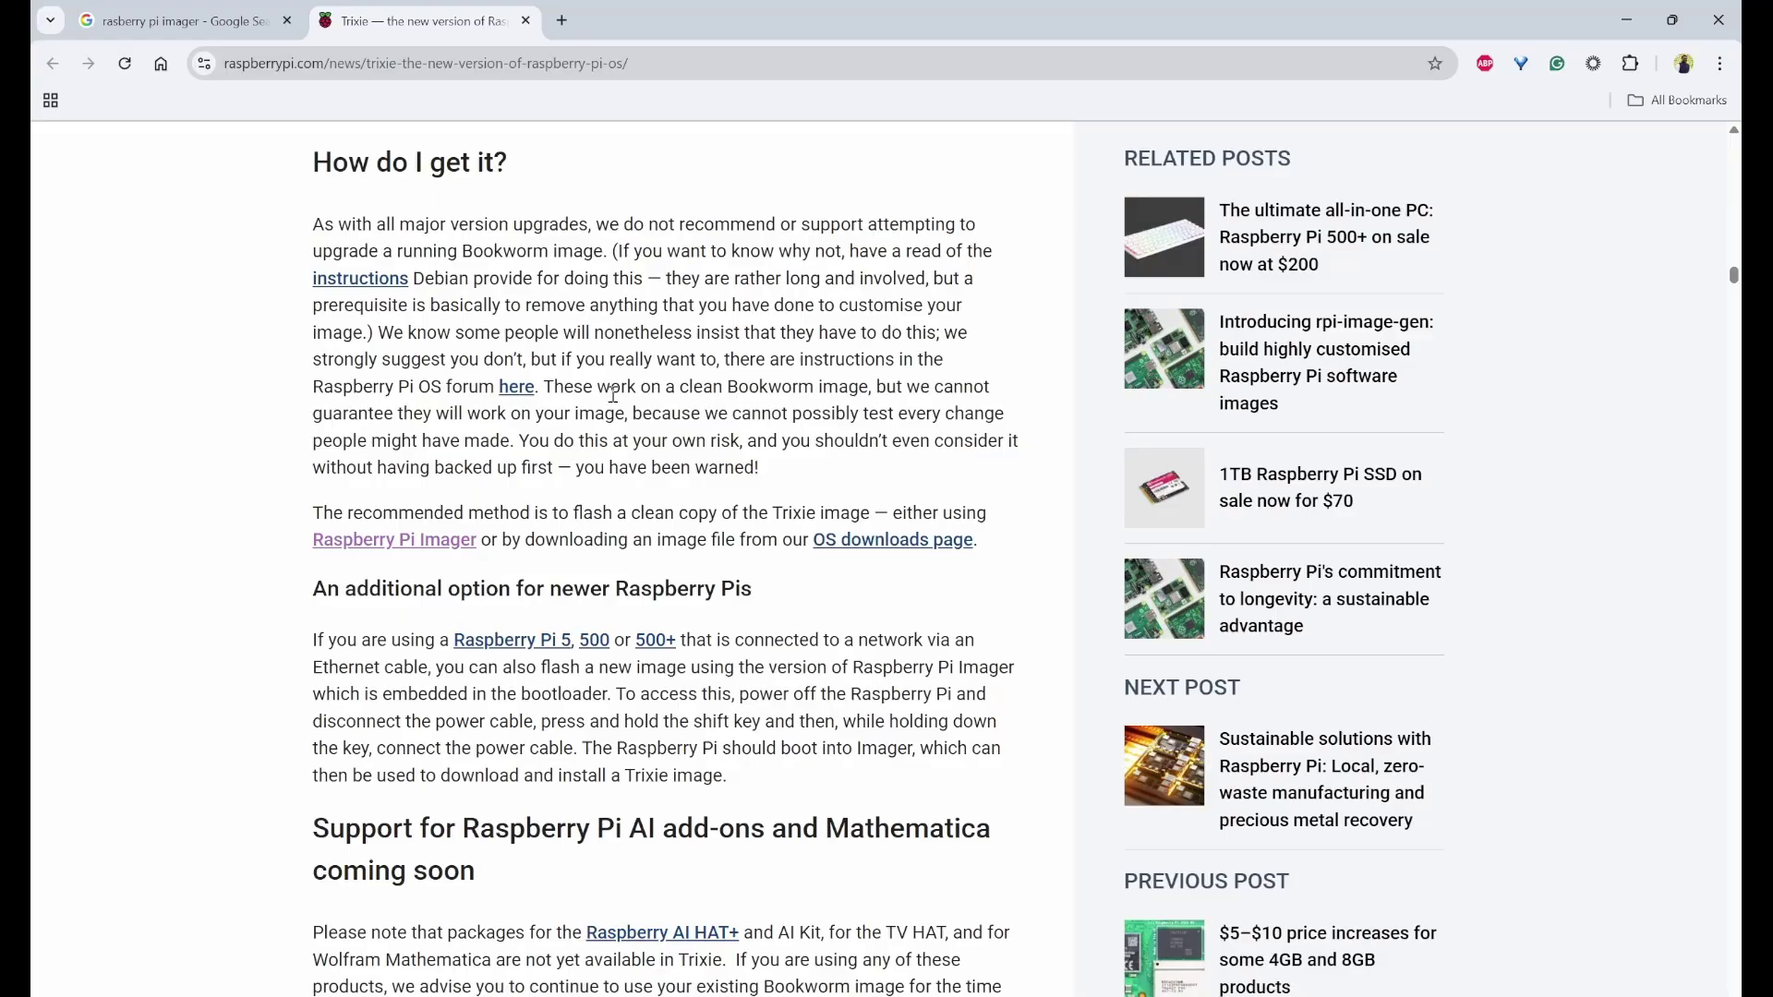
scroll(674, 370, up, 20)
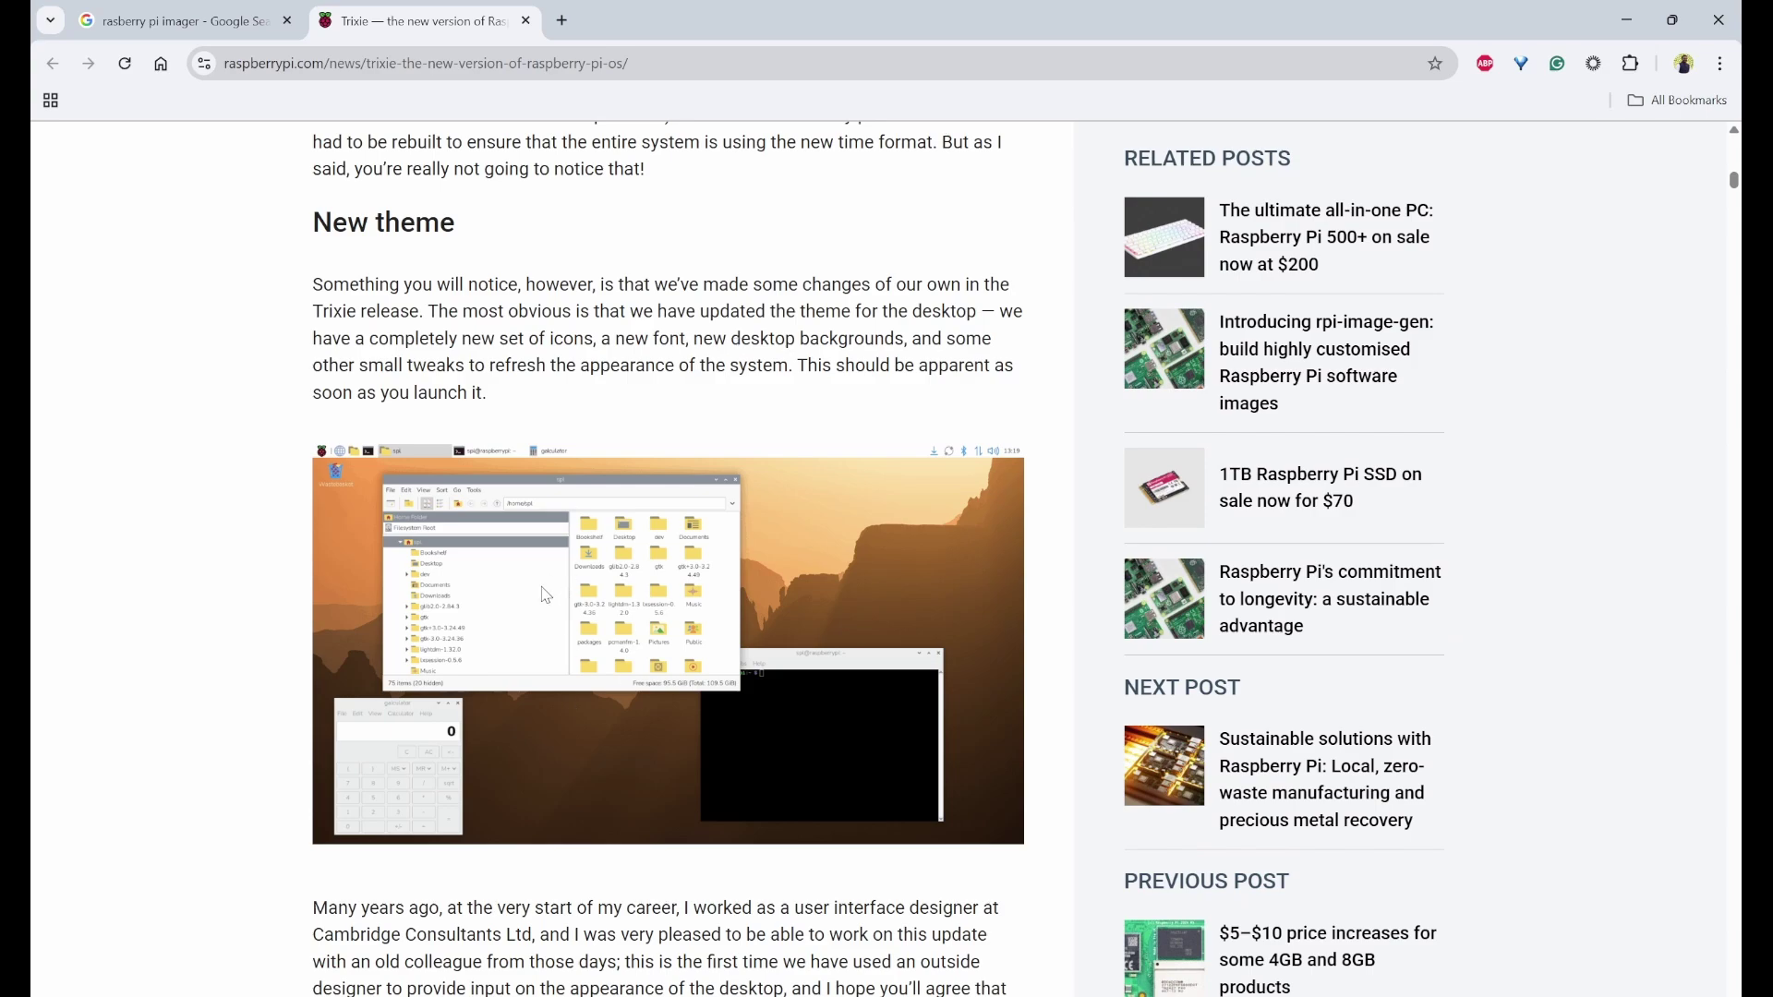
scroll(656, 432, down, 10)
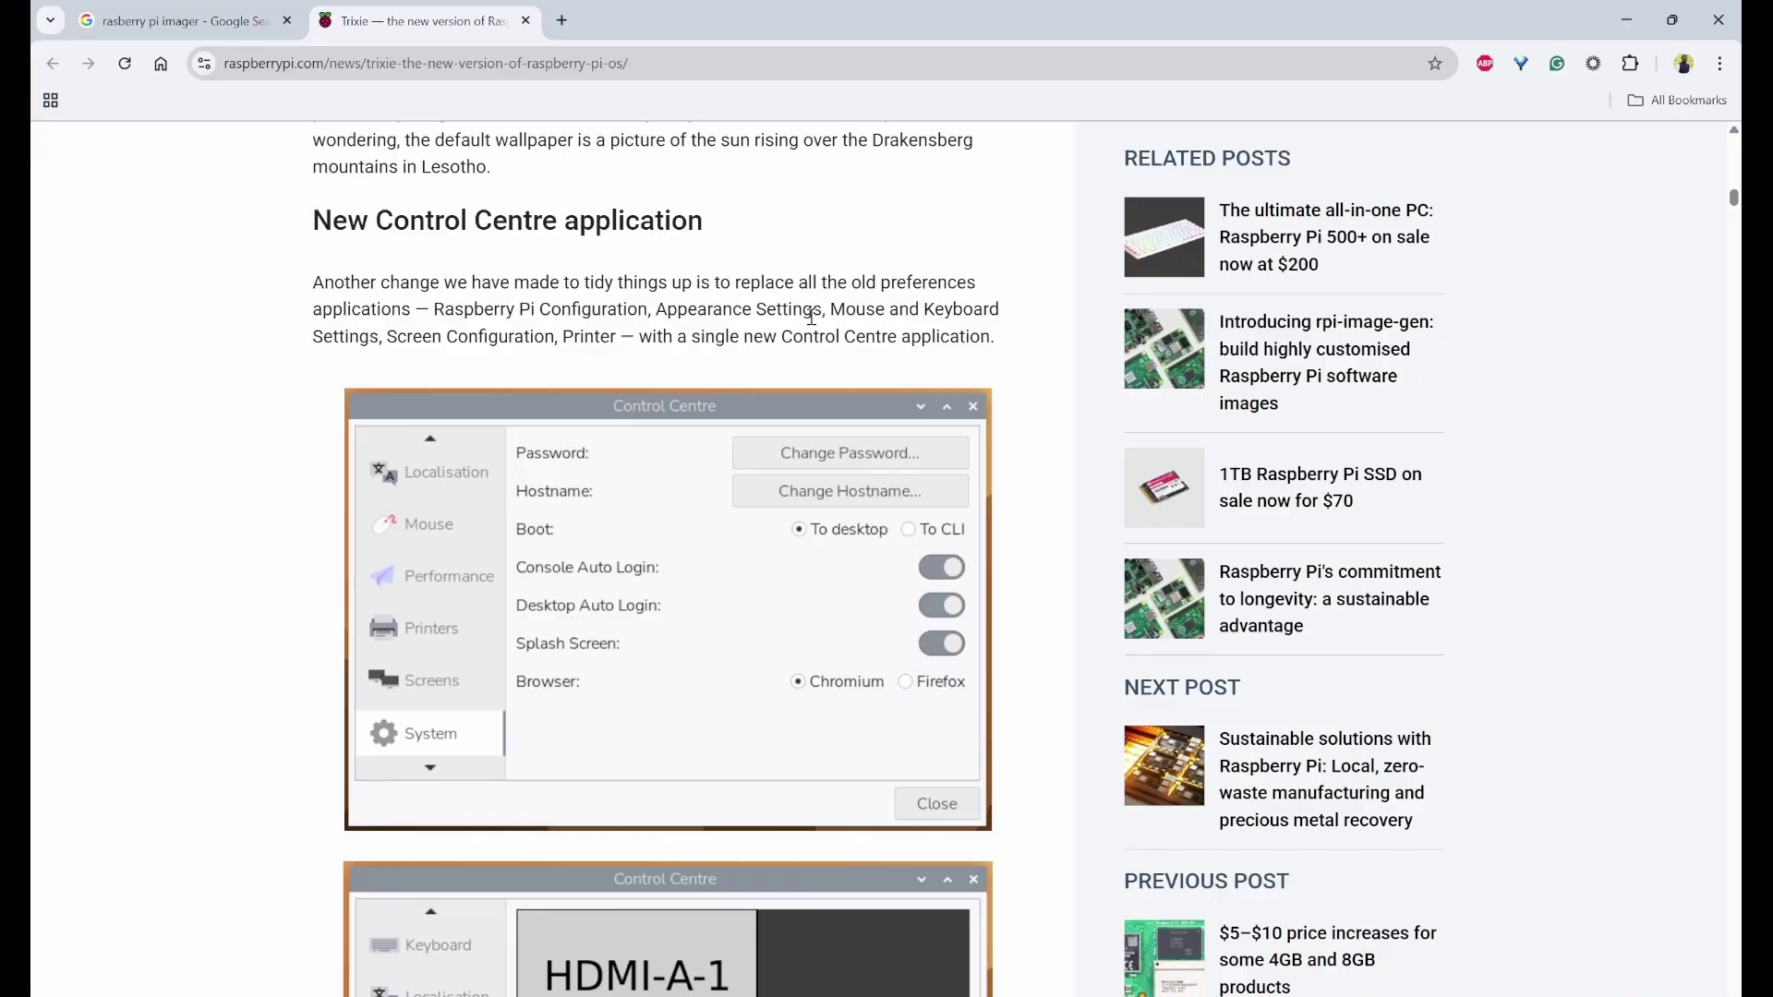
Step: Read the Control Centre application section and scroll through the rest of the article
double_click(917, 287)
click(579, 276)
drag(379, 235, 713, 242)
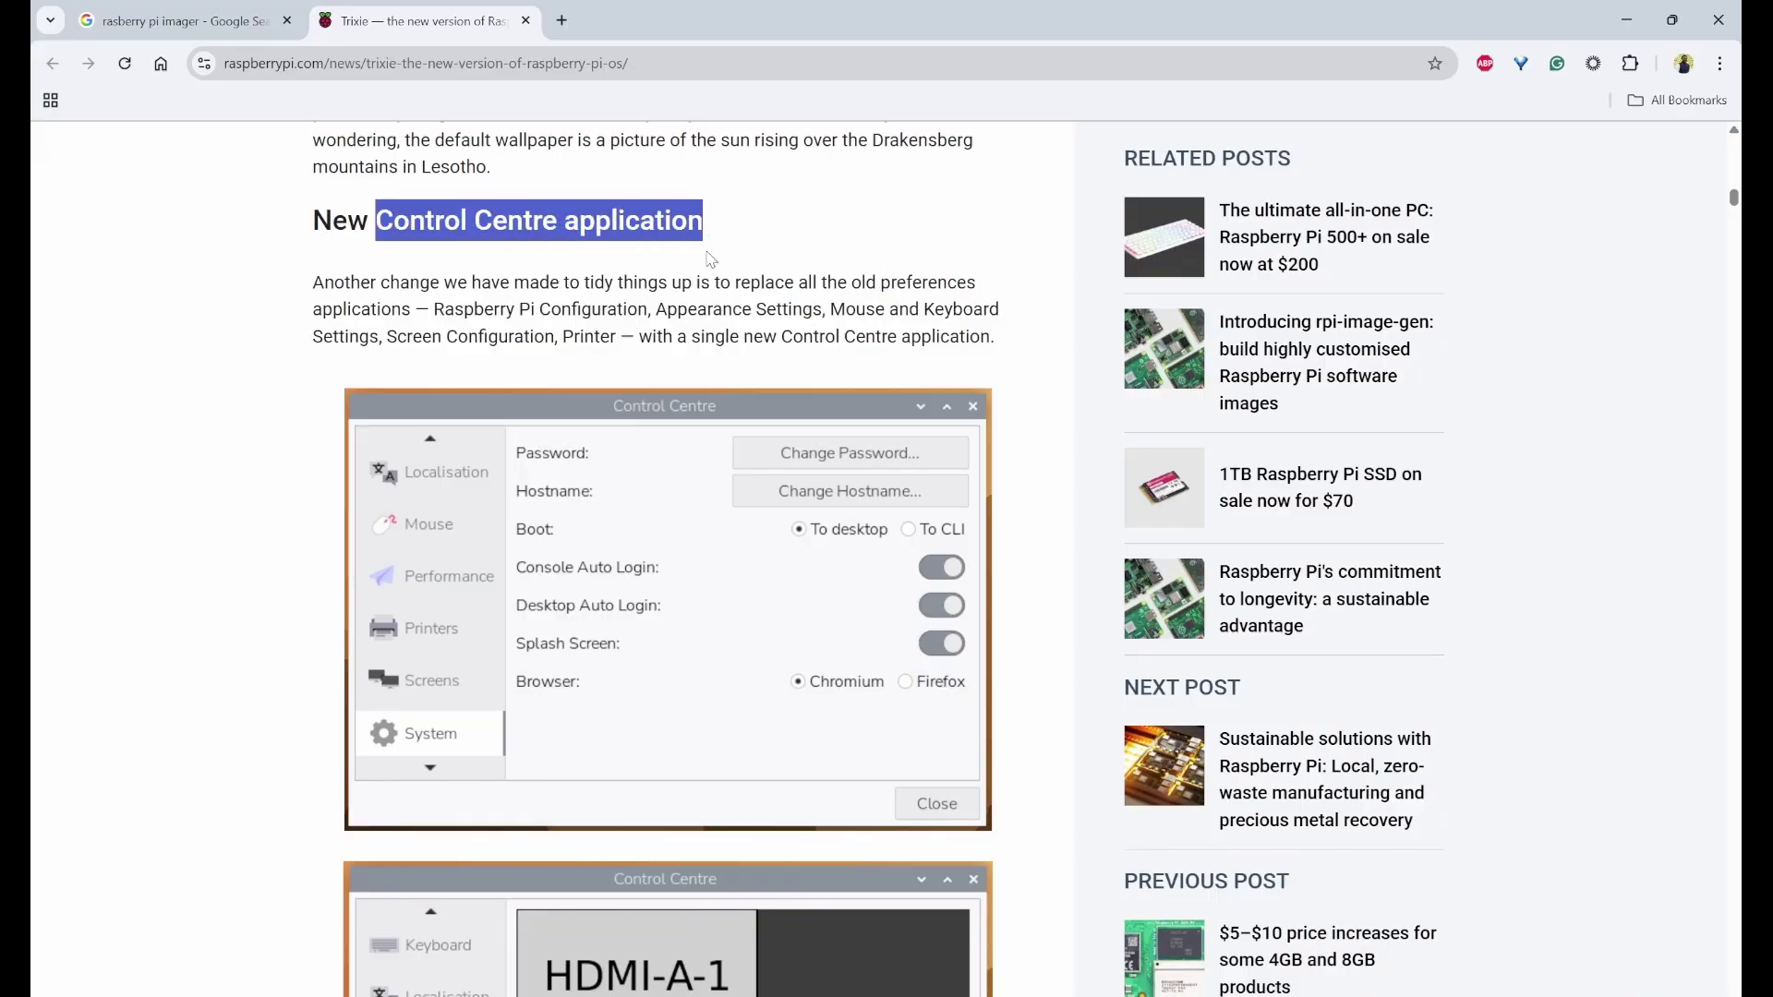
click(708, 275)
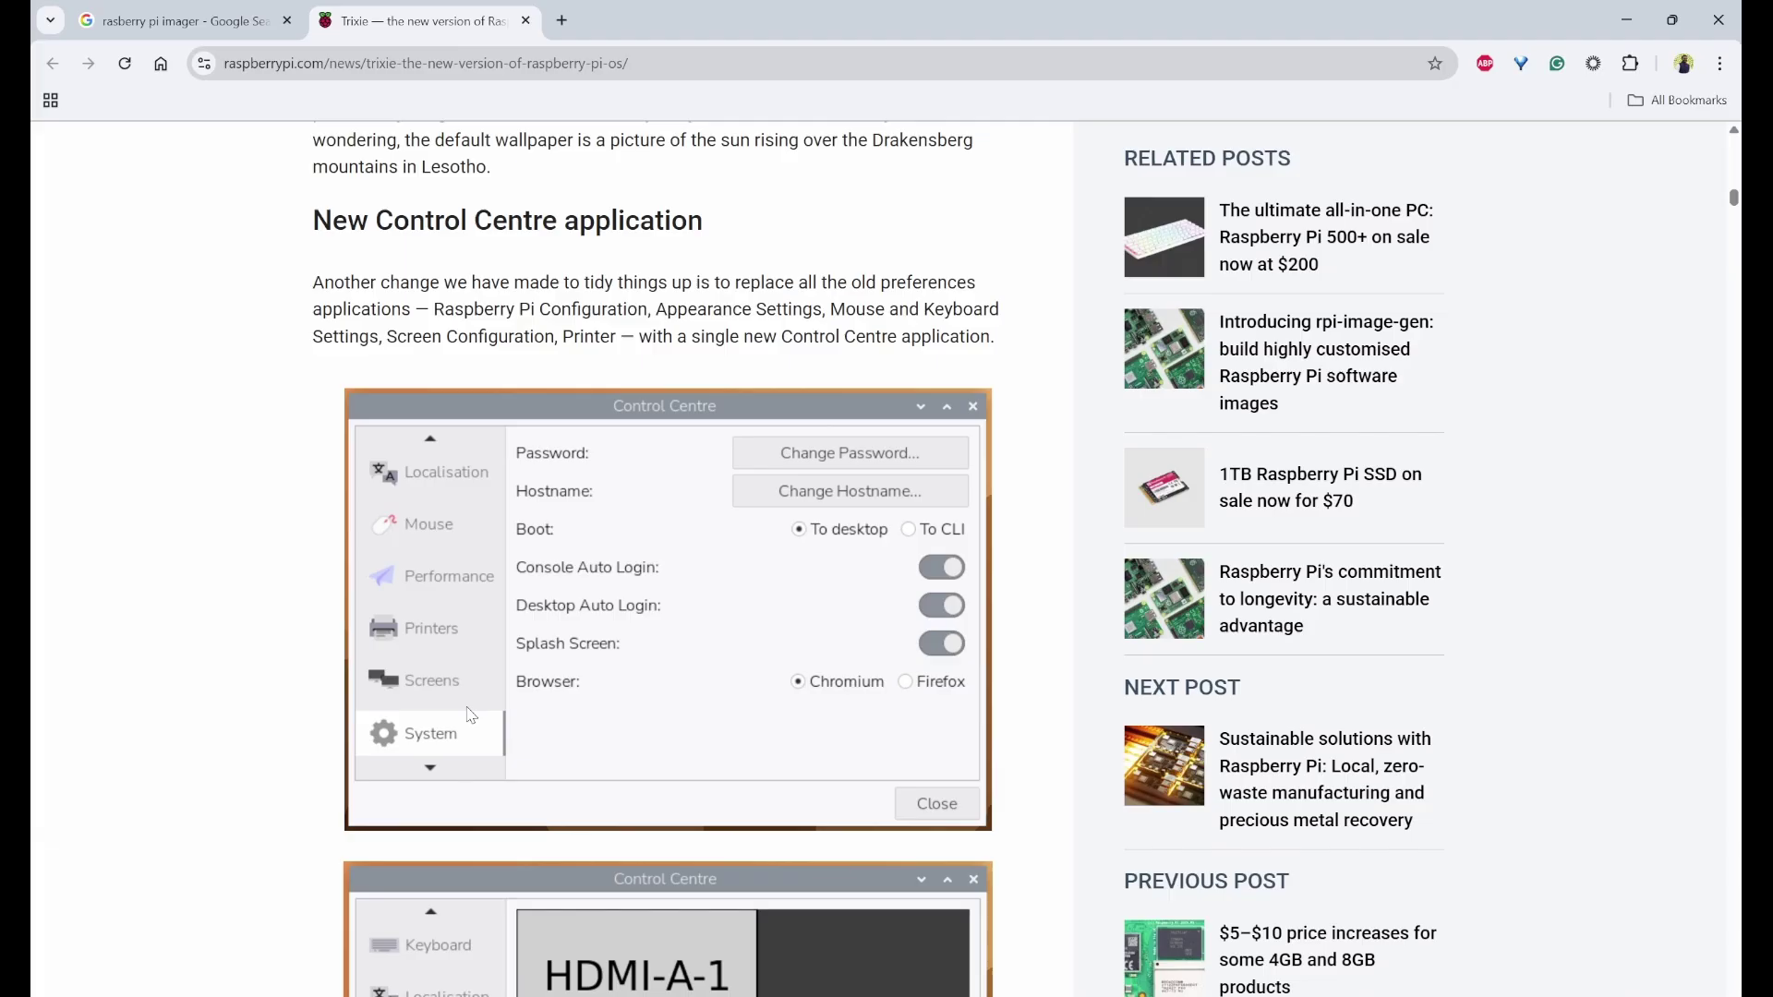
scroll(610, 489, down, 2)
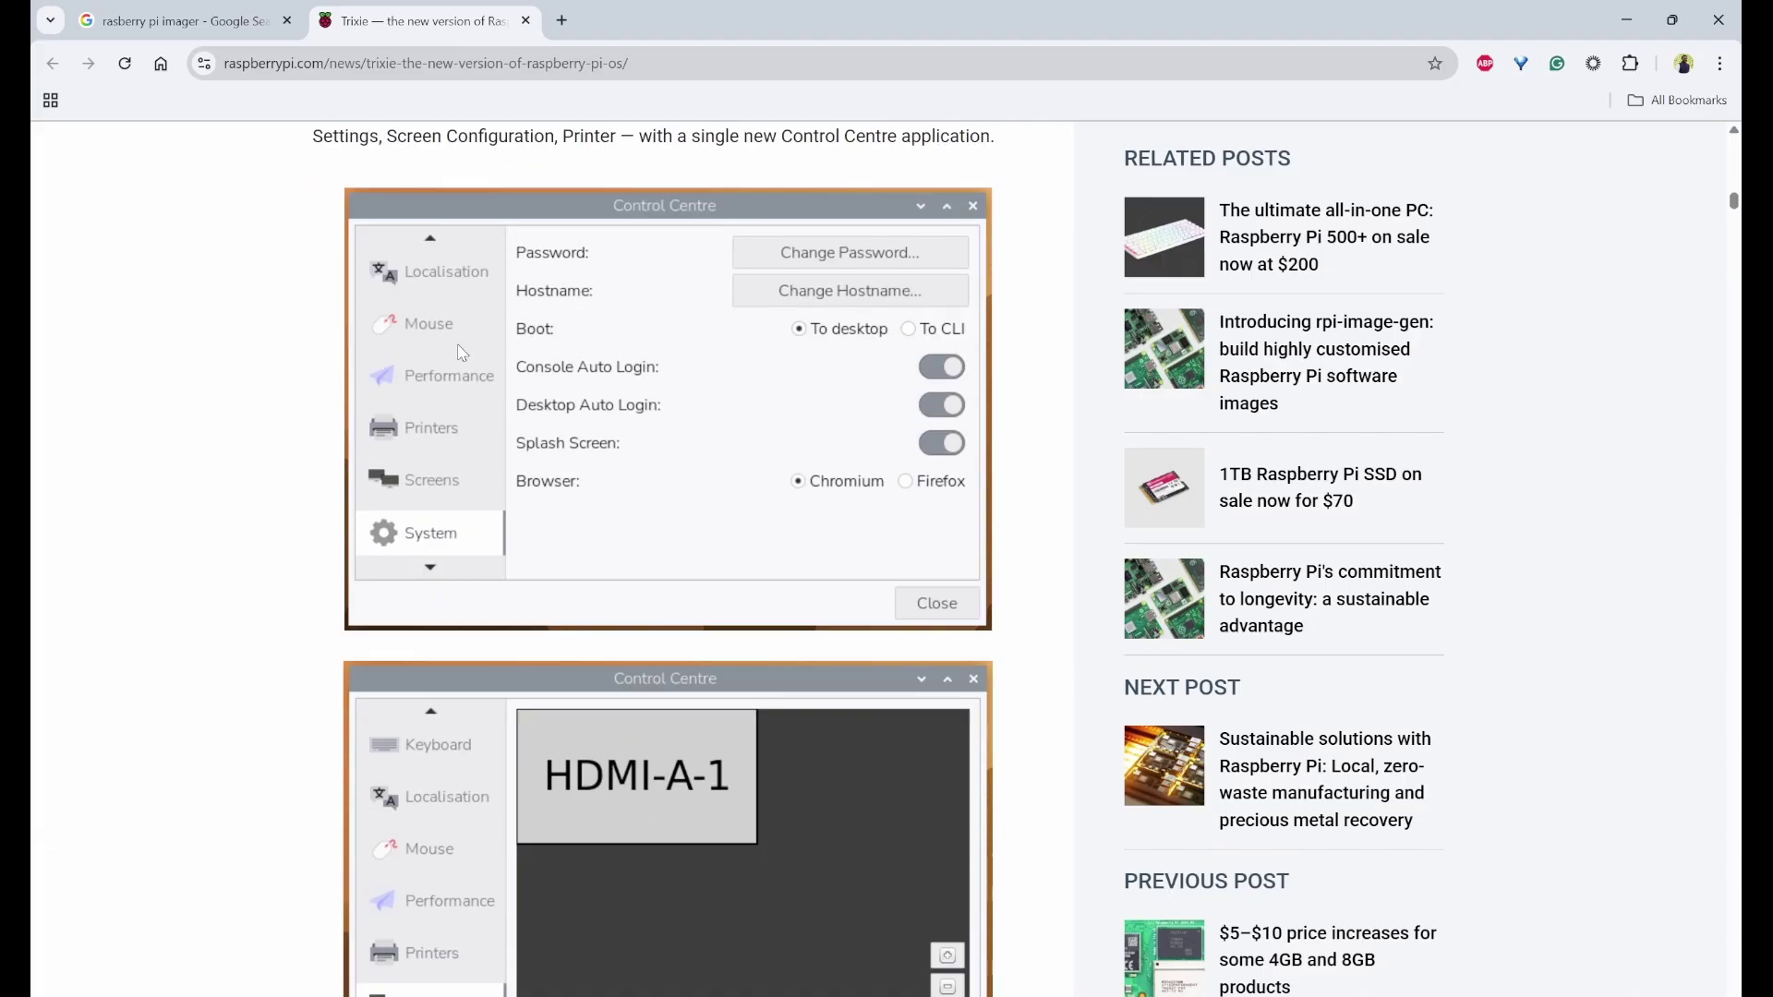
scroll(443, 513, down, 3)
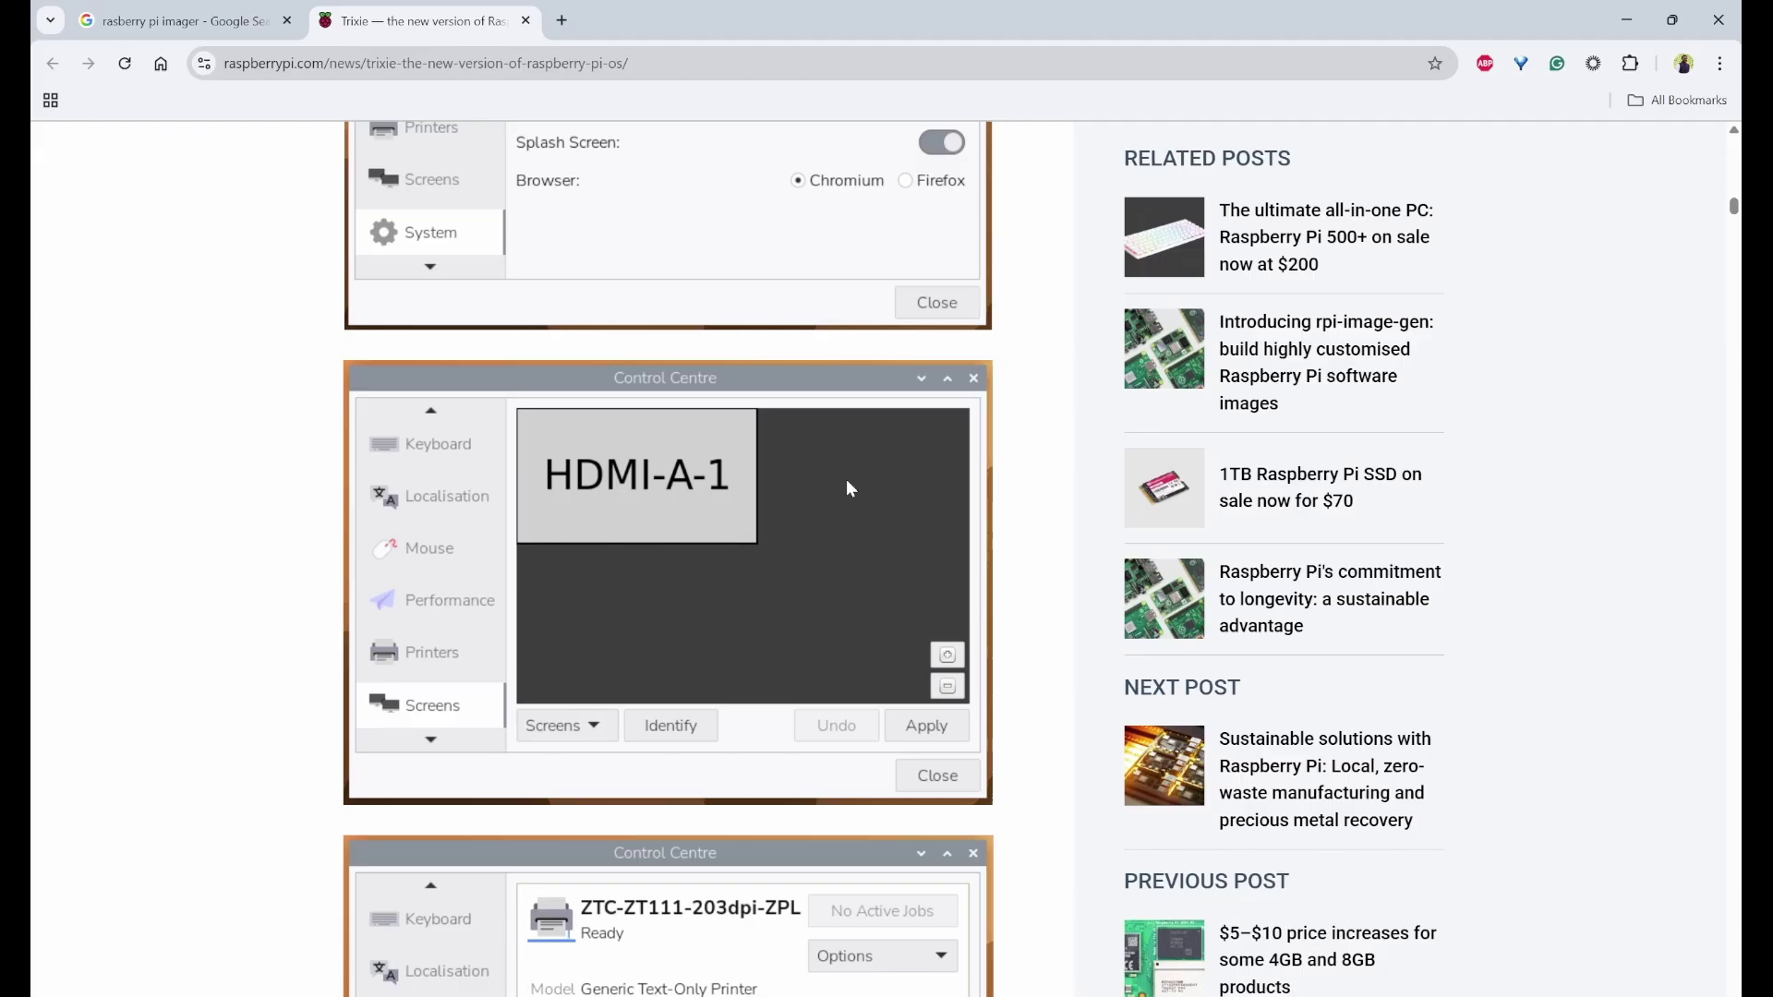
scroll(456, 657, down, 8)
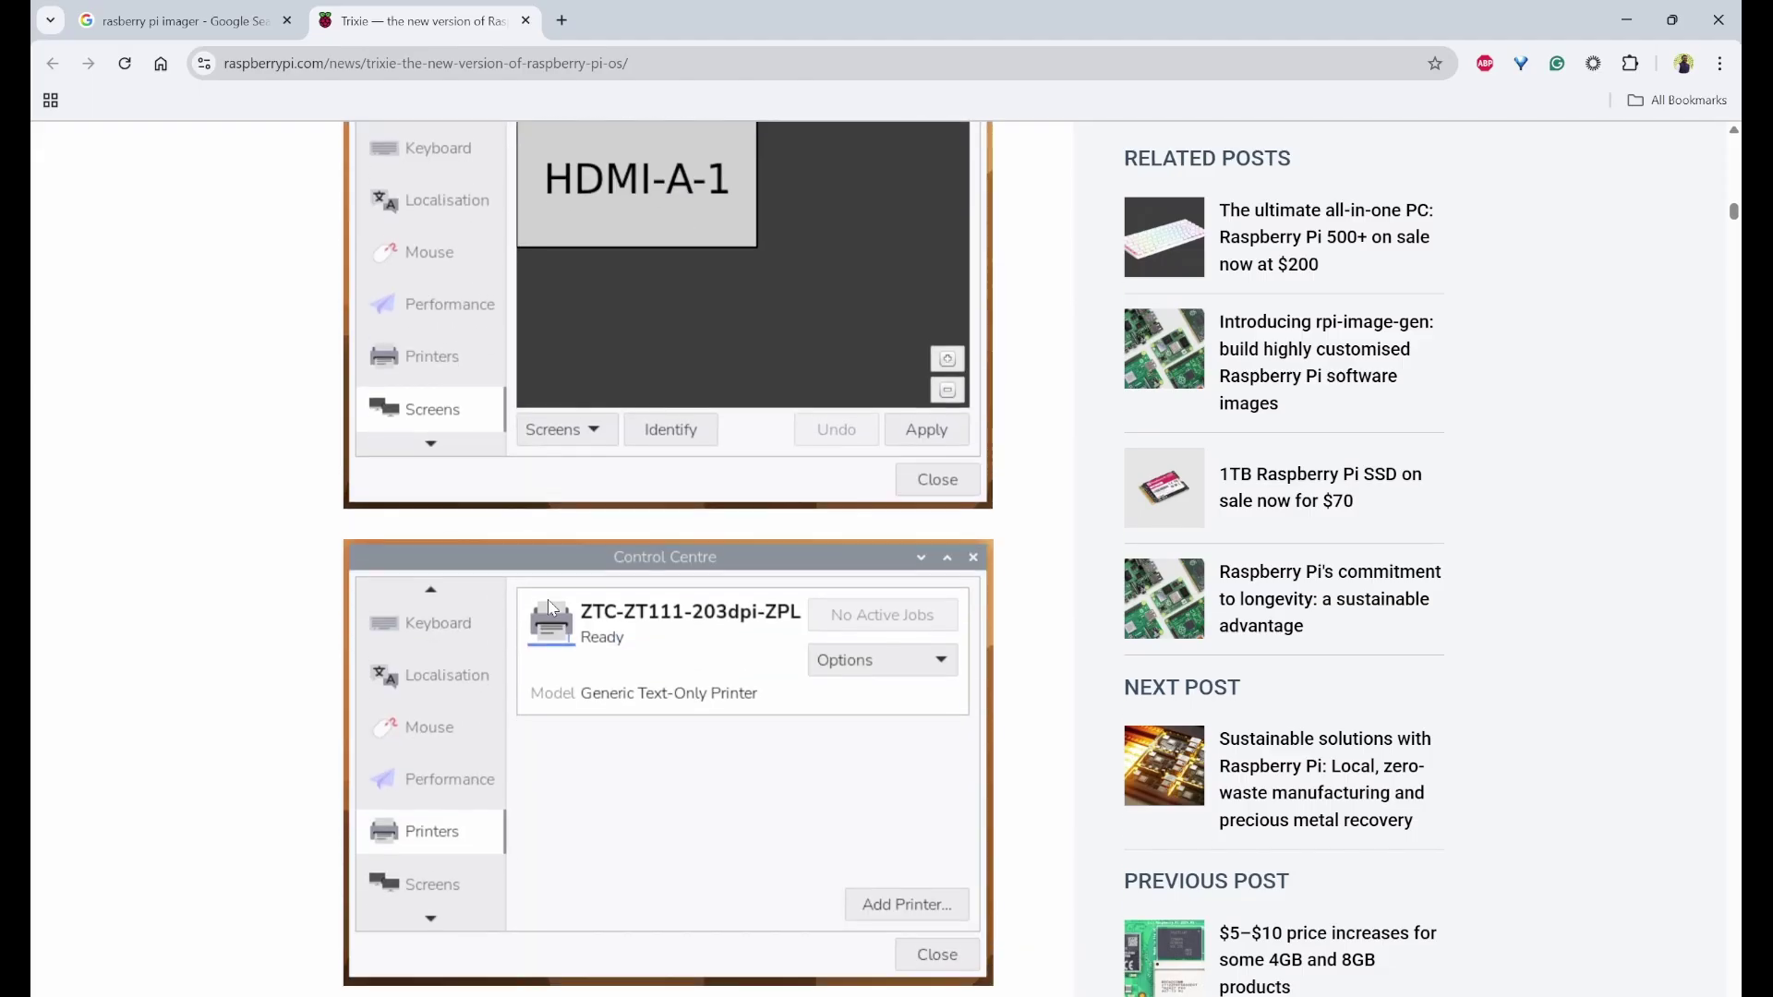
scroll(690, 512, down, 7)
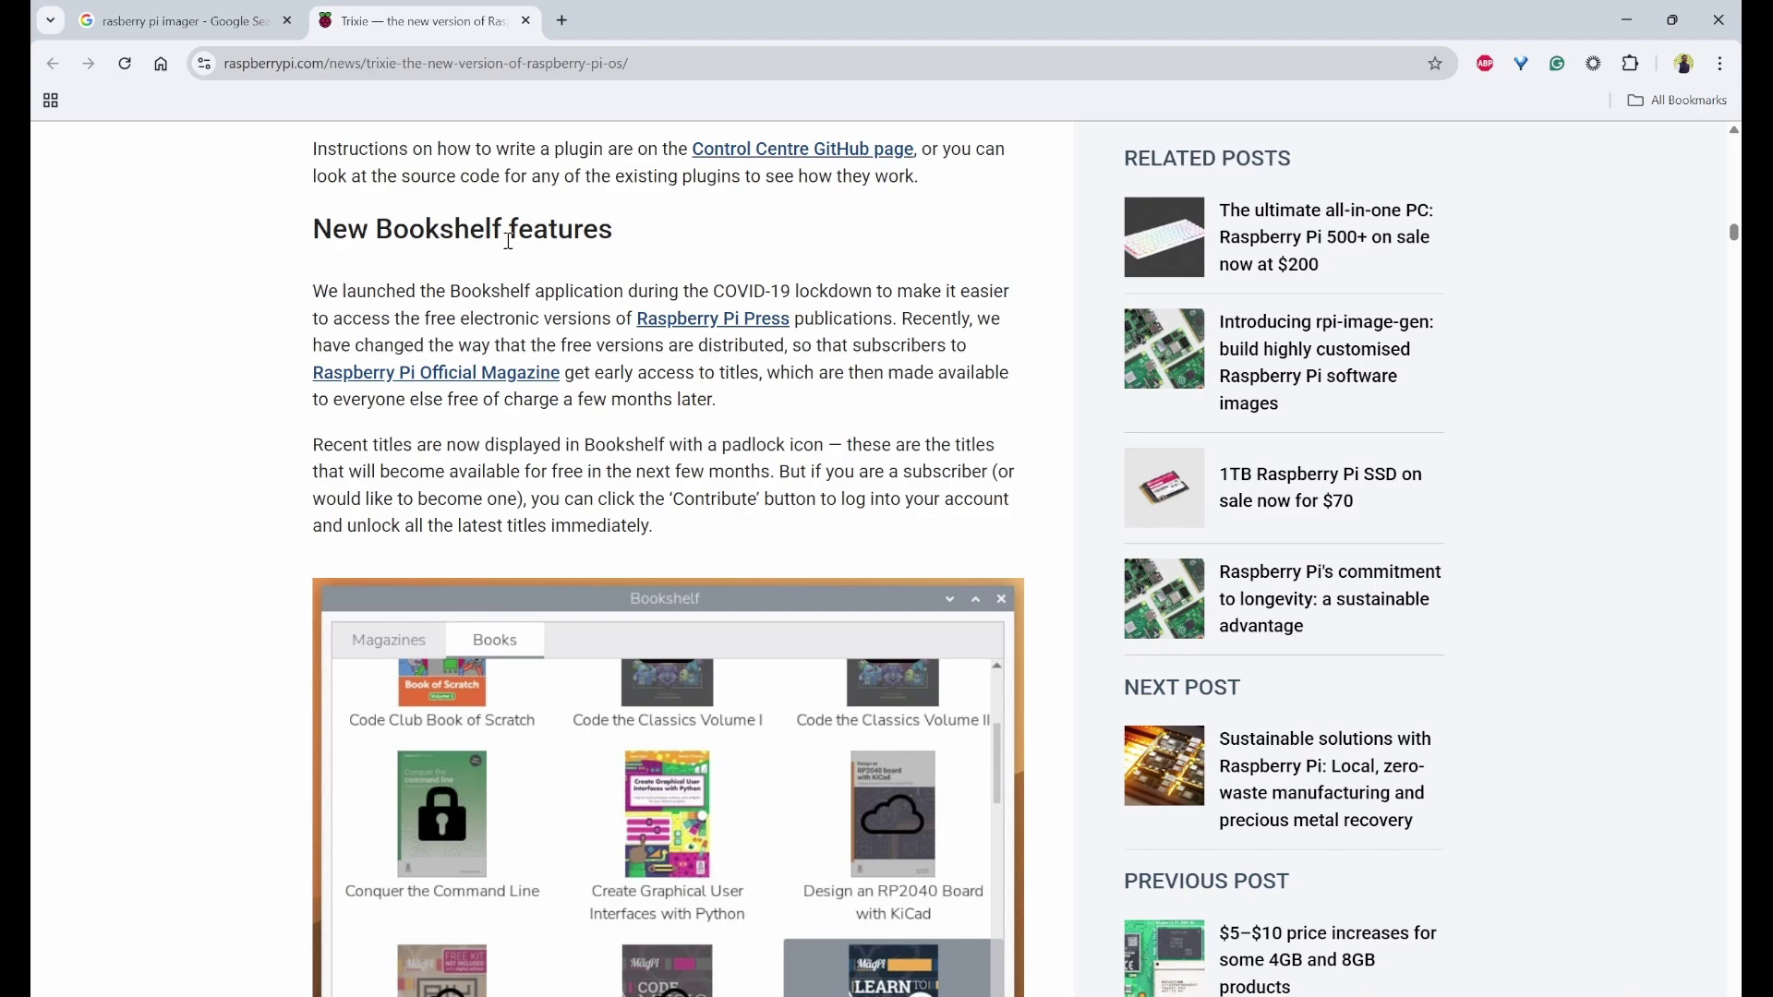
scroll(750, 447, down, 2)
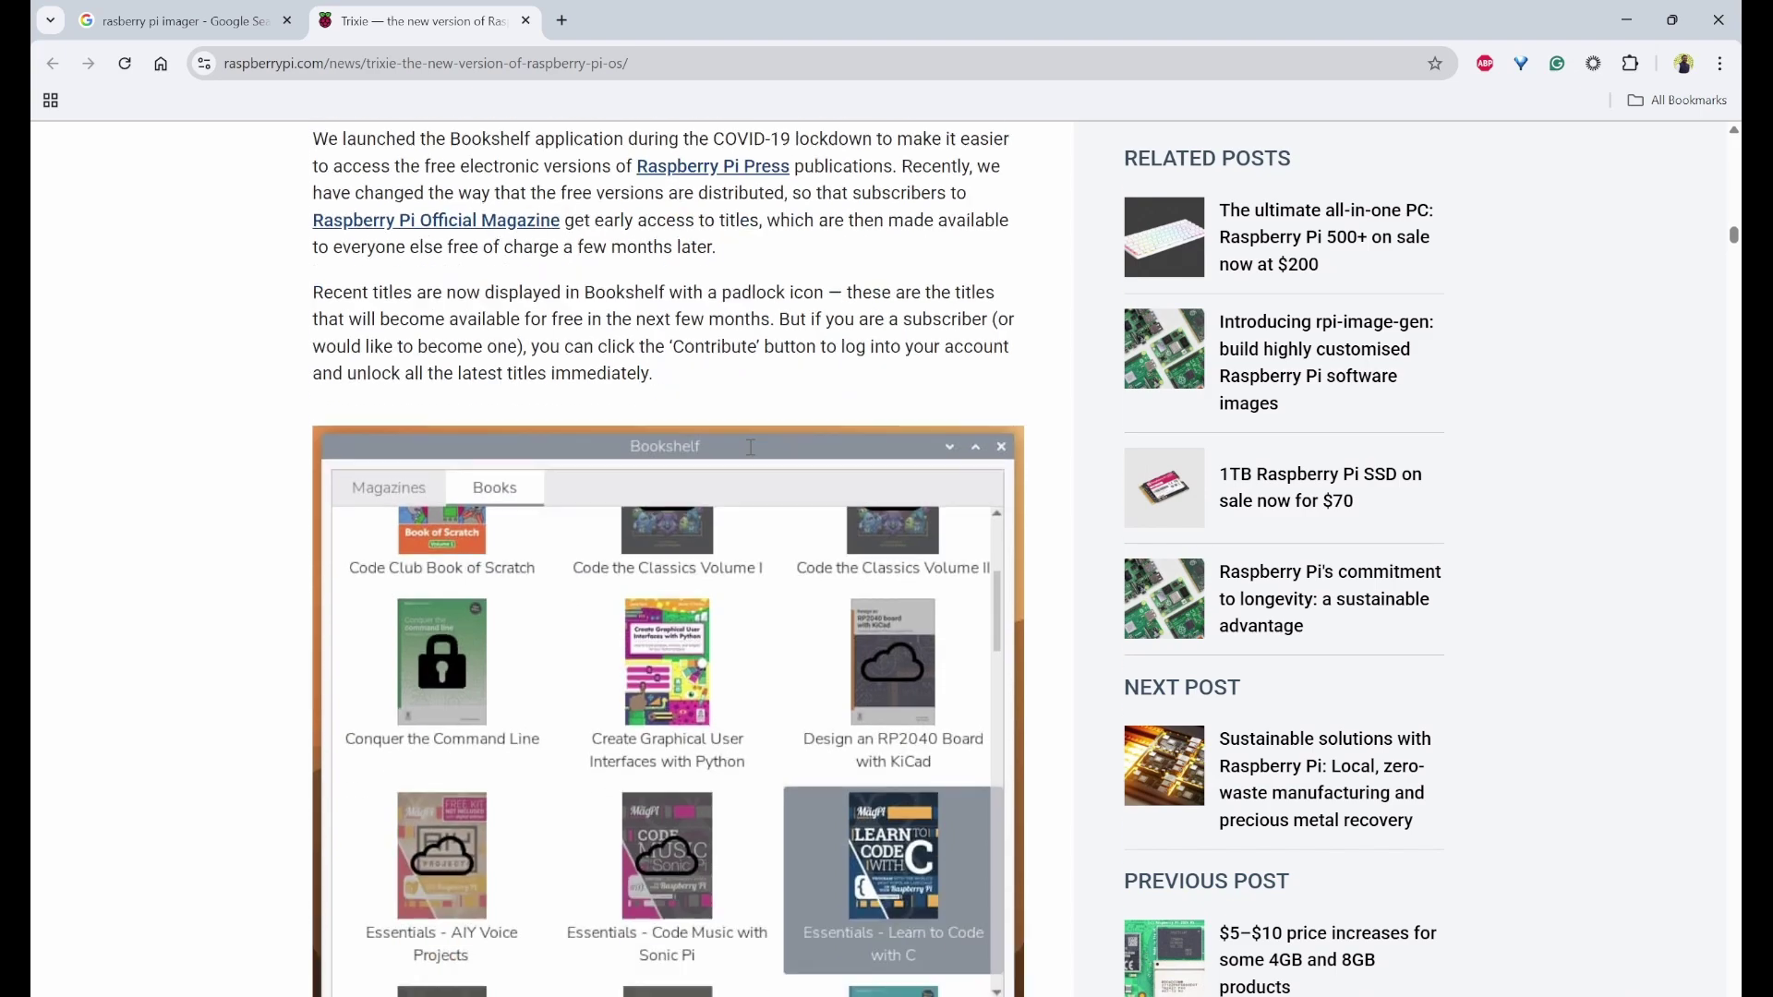
scroll(622, 406, up, 1)
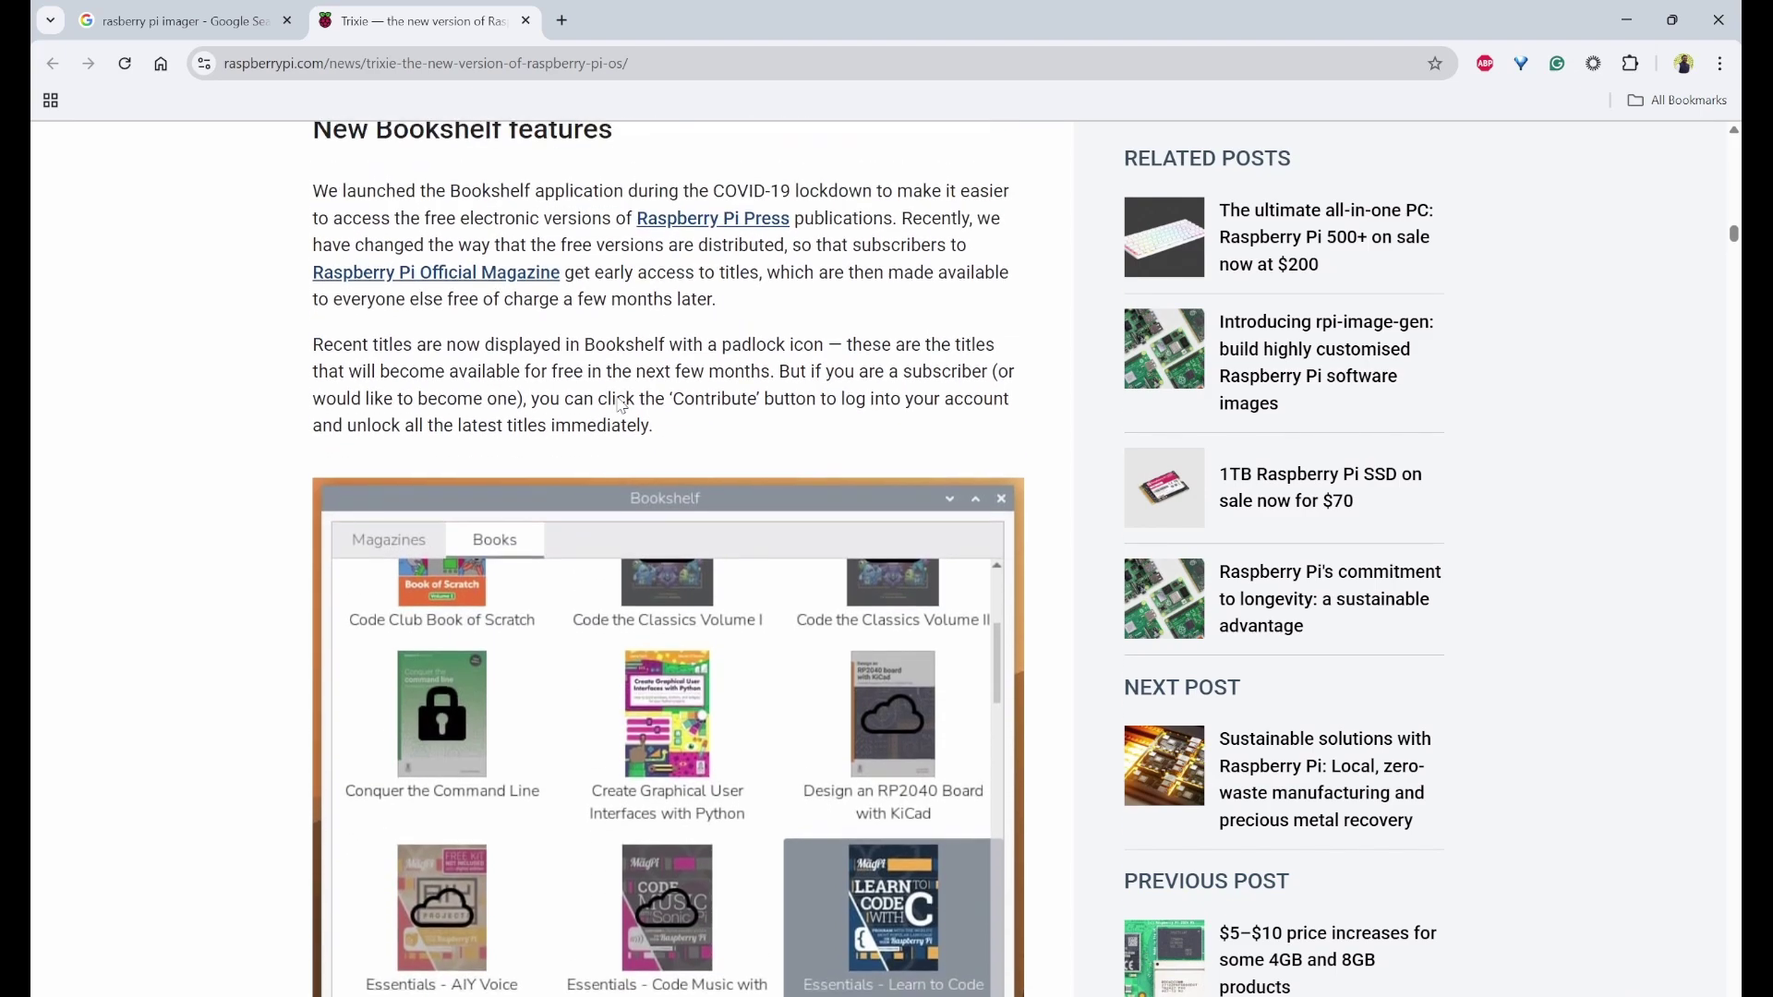
scroll(728, 334, down, 9)
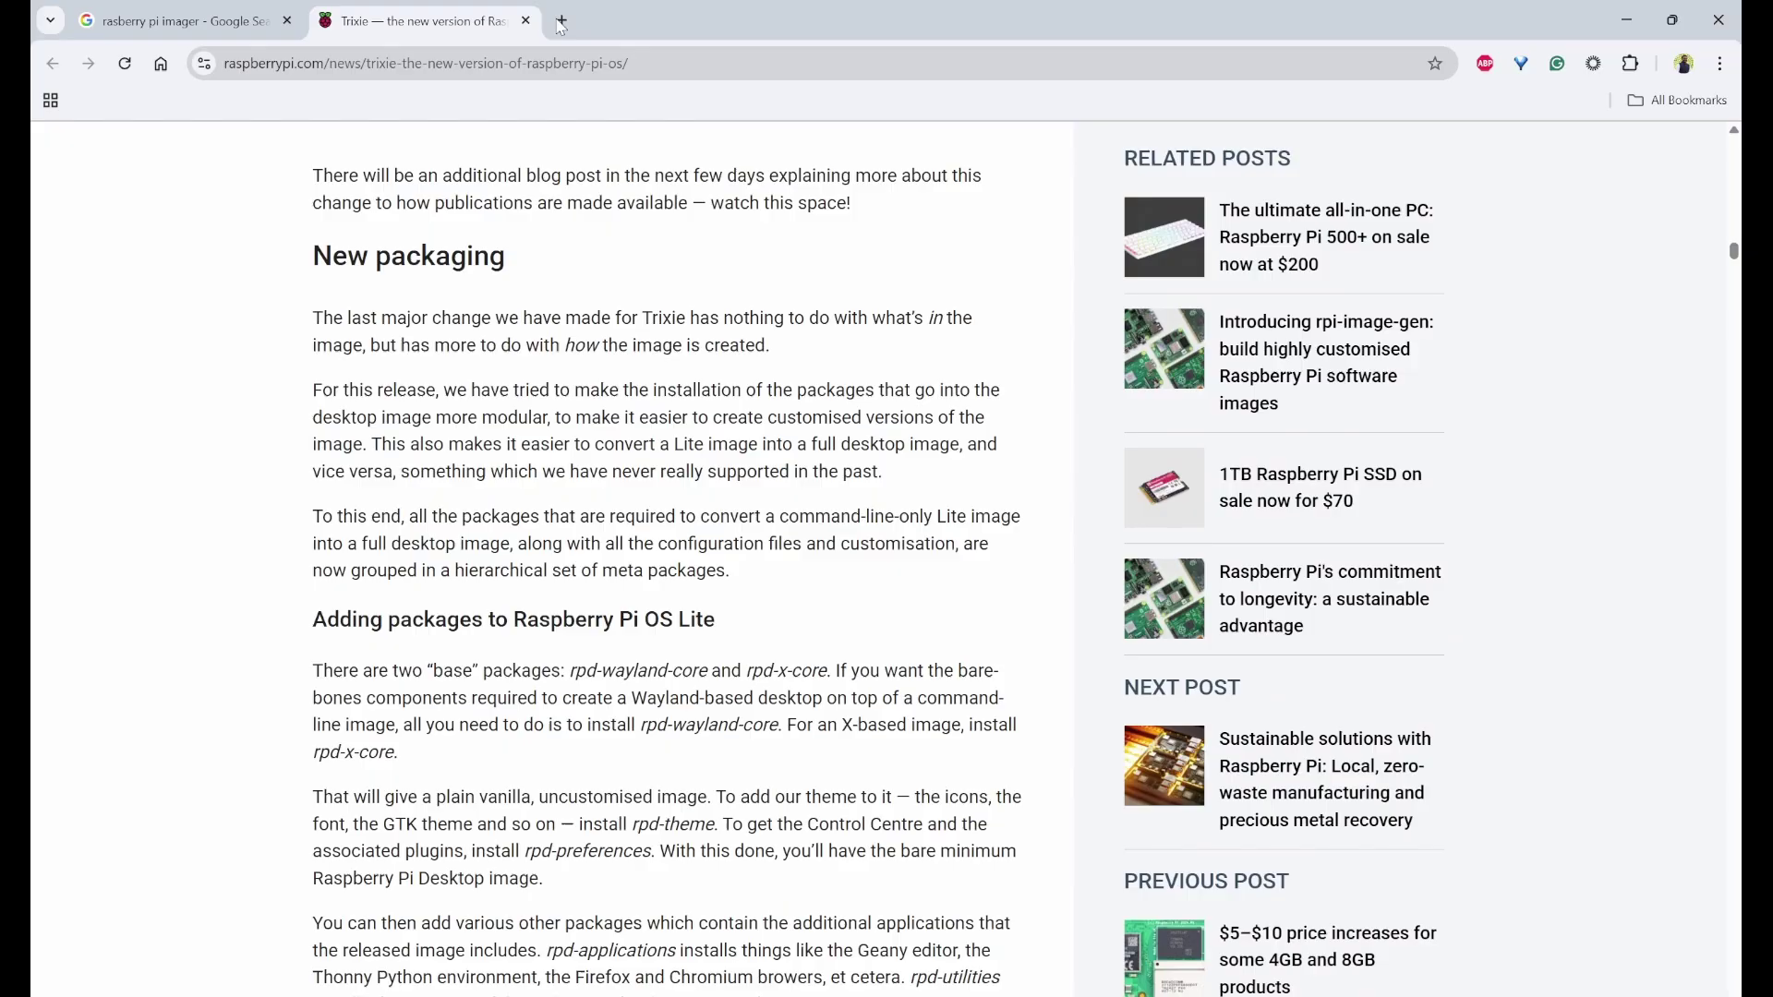
Step: Return to the Raspberry Pi Imager tab and scroll to its Windows, macOS and Ubuntu downloads
click(203, 16)
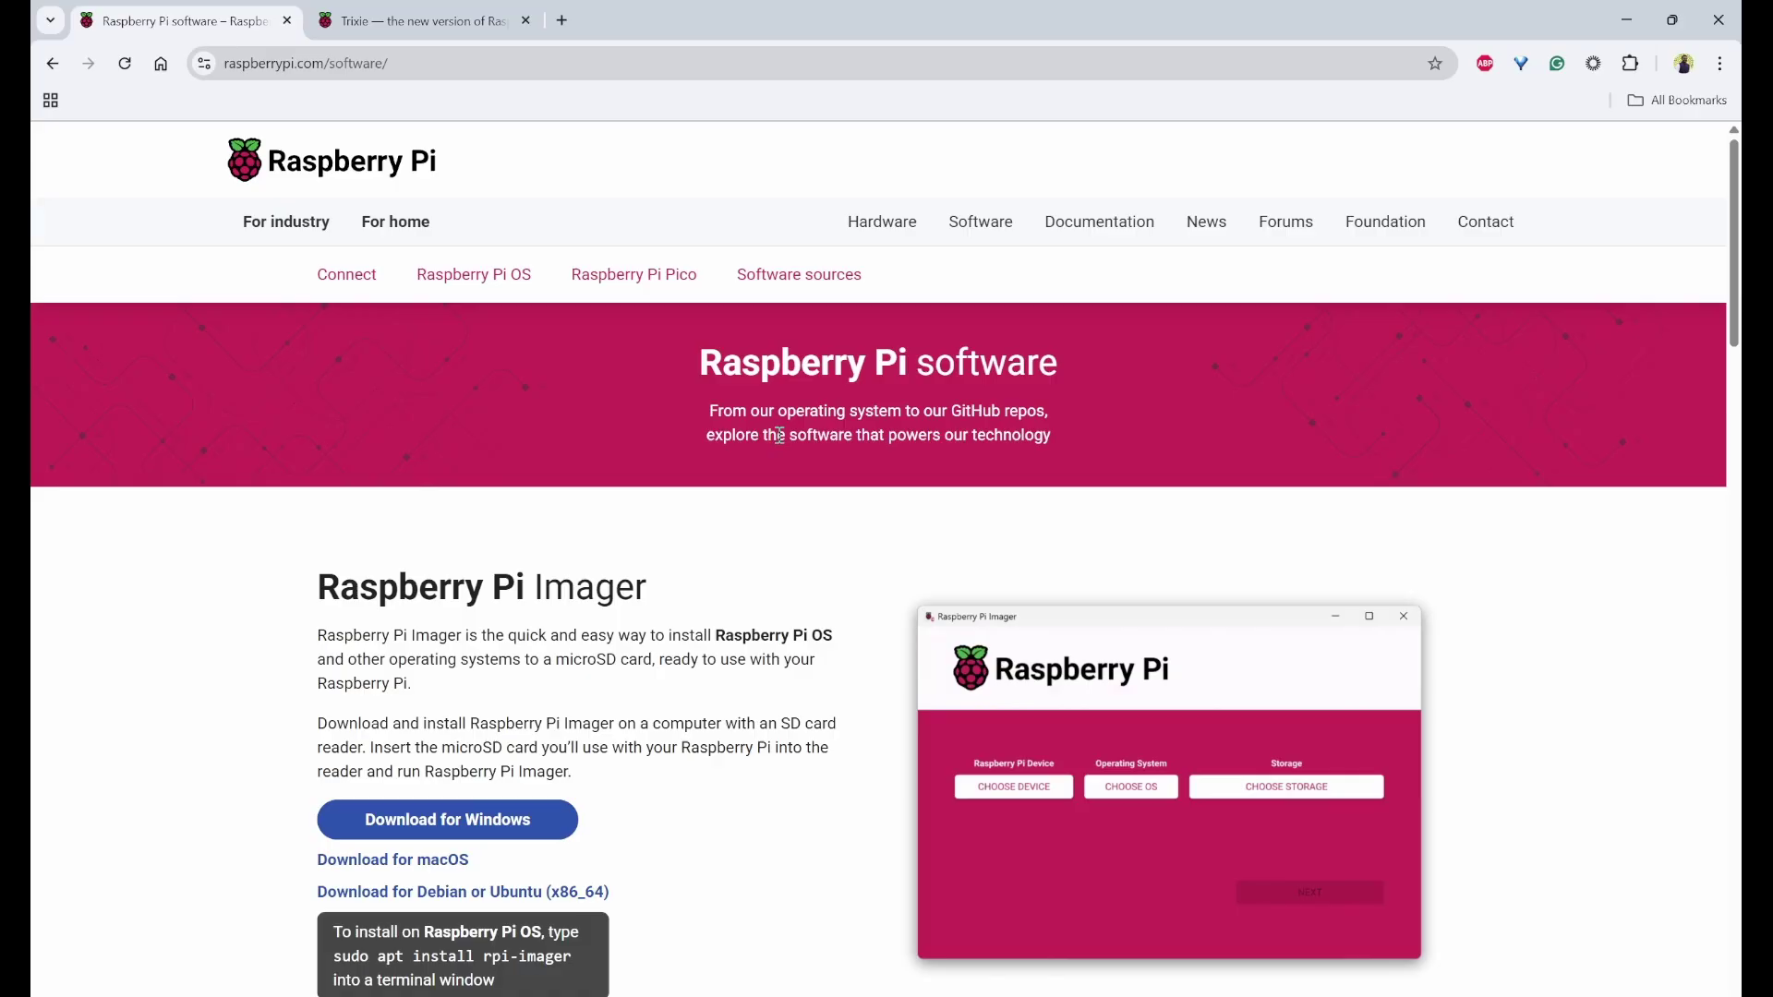
scroll(852, 448, down, 2)
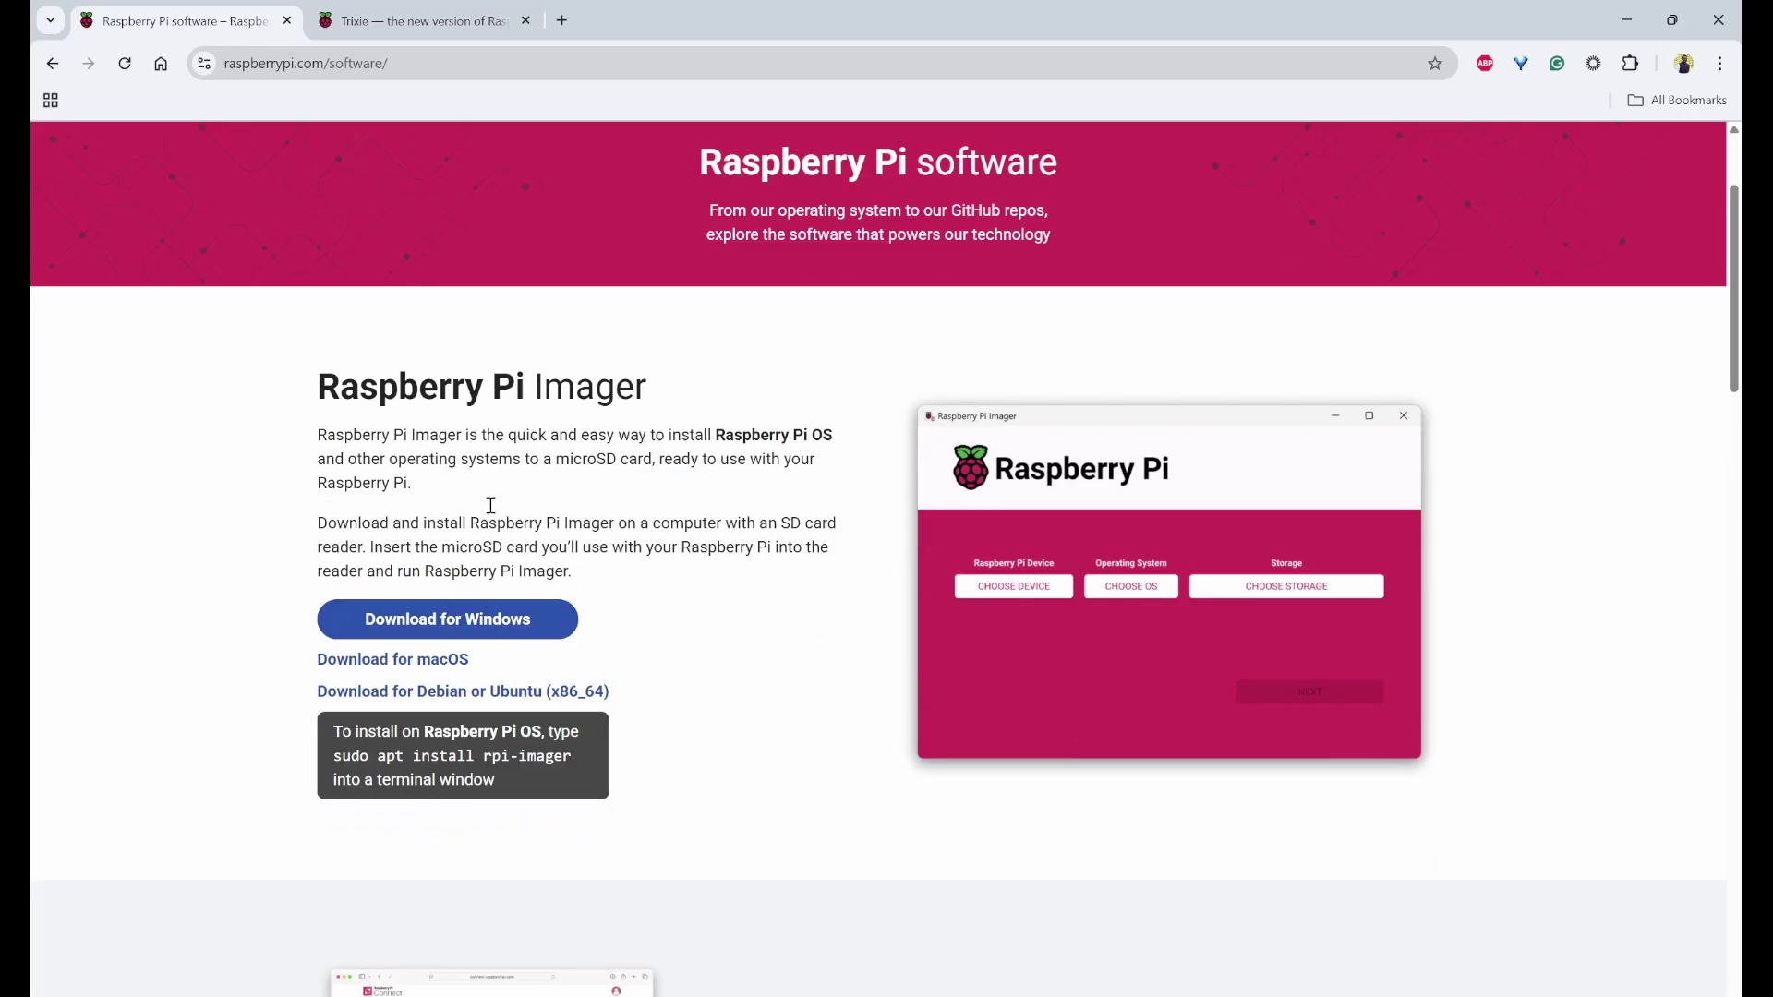
drag(513, 388, 669, 406)
click(716, 418)
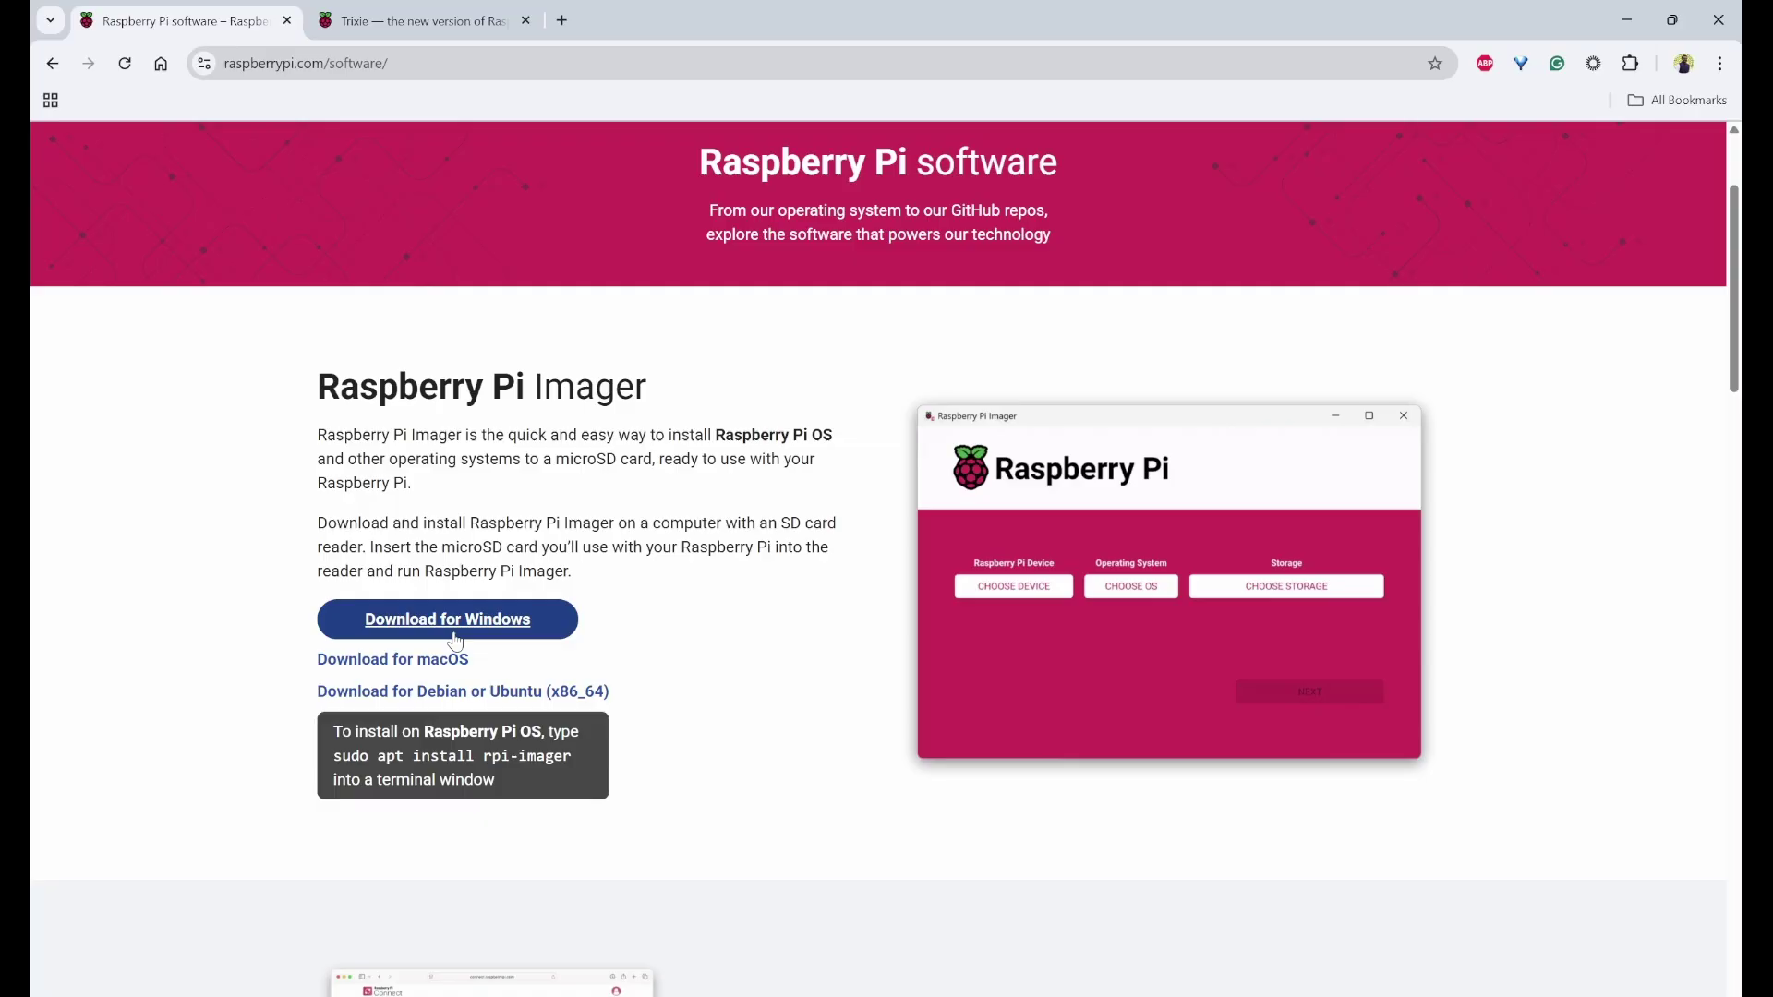
scroll(595, 572, down, 1)
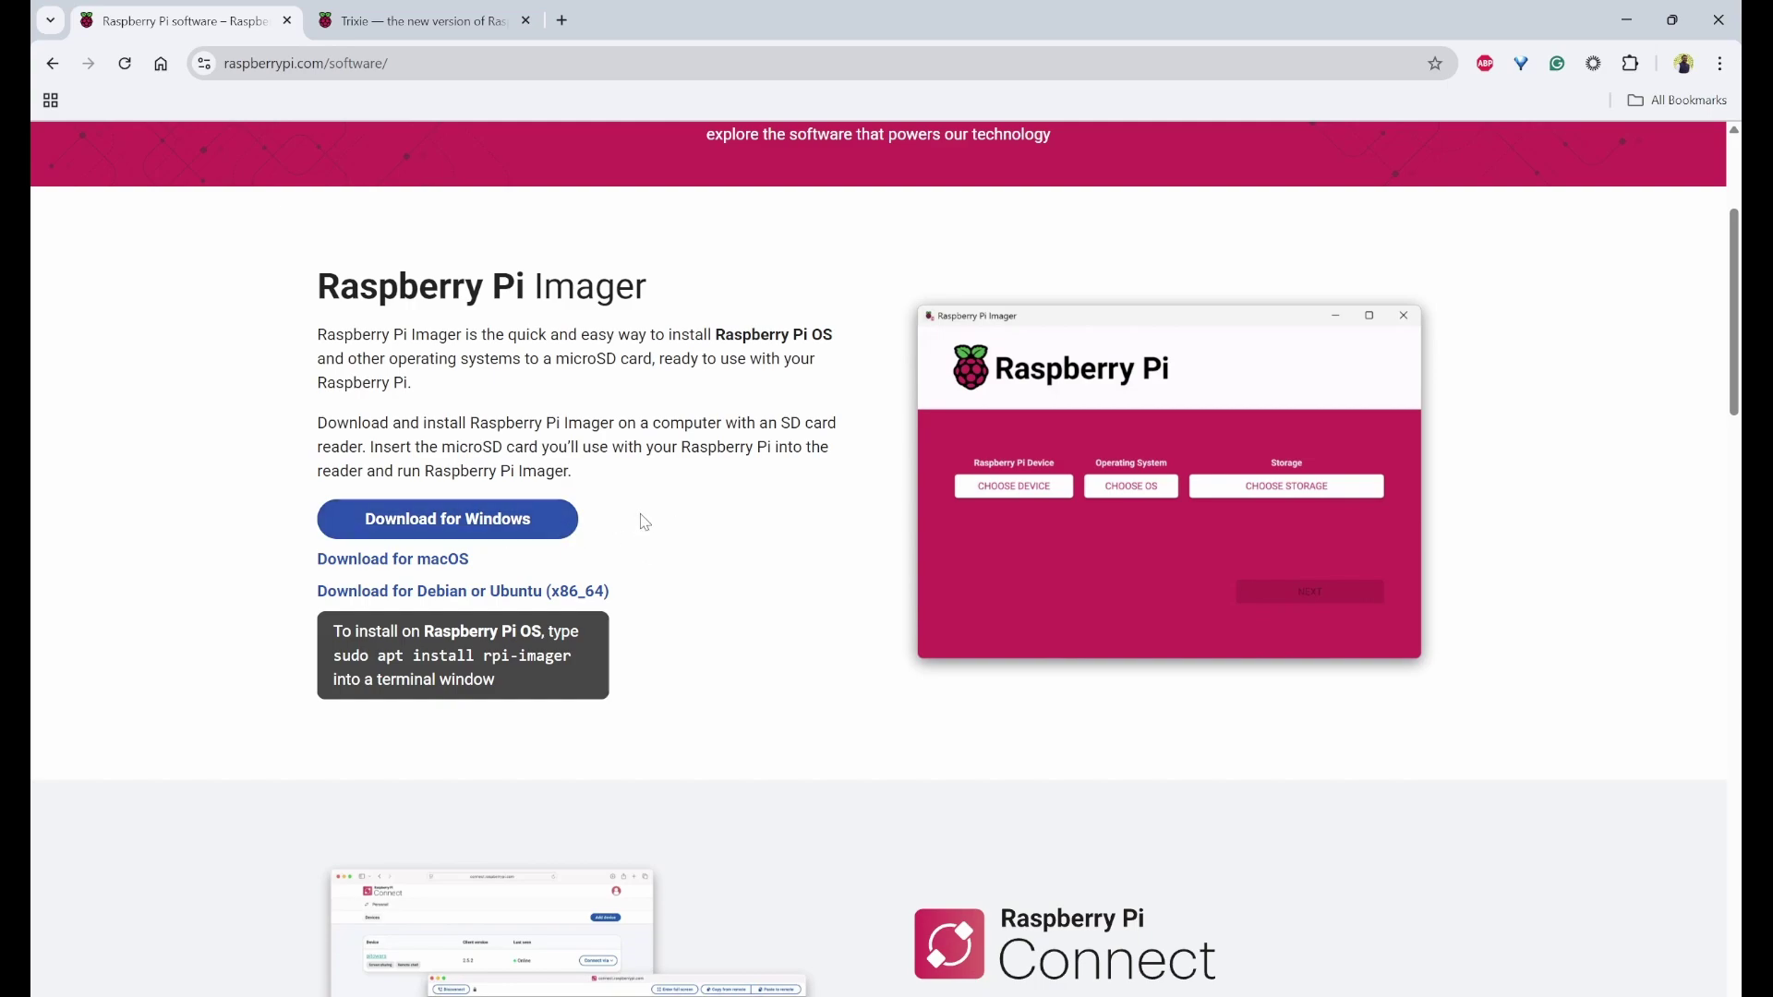
Step: Start Raspberry Pi Imager by searching 'ras', then dismiss the drive AutoPlay notification
key(super)
text(rasp)
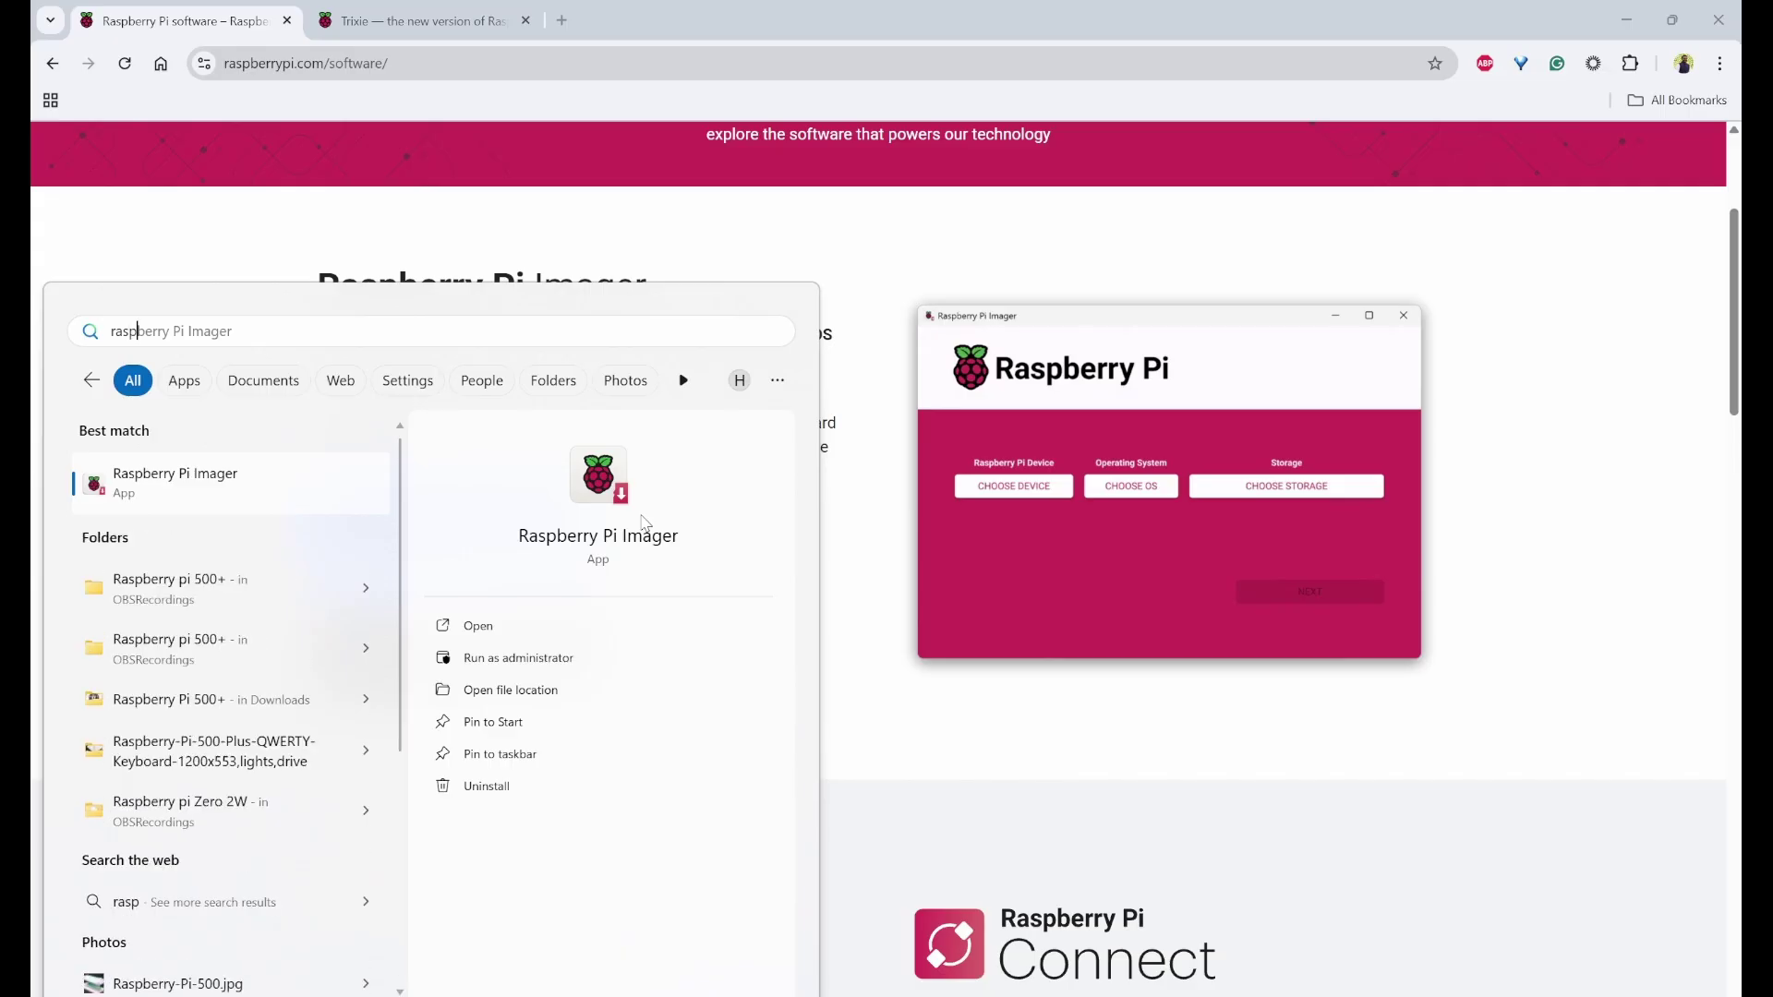
key(Escape)
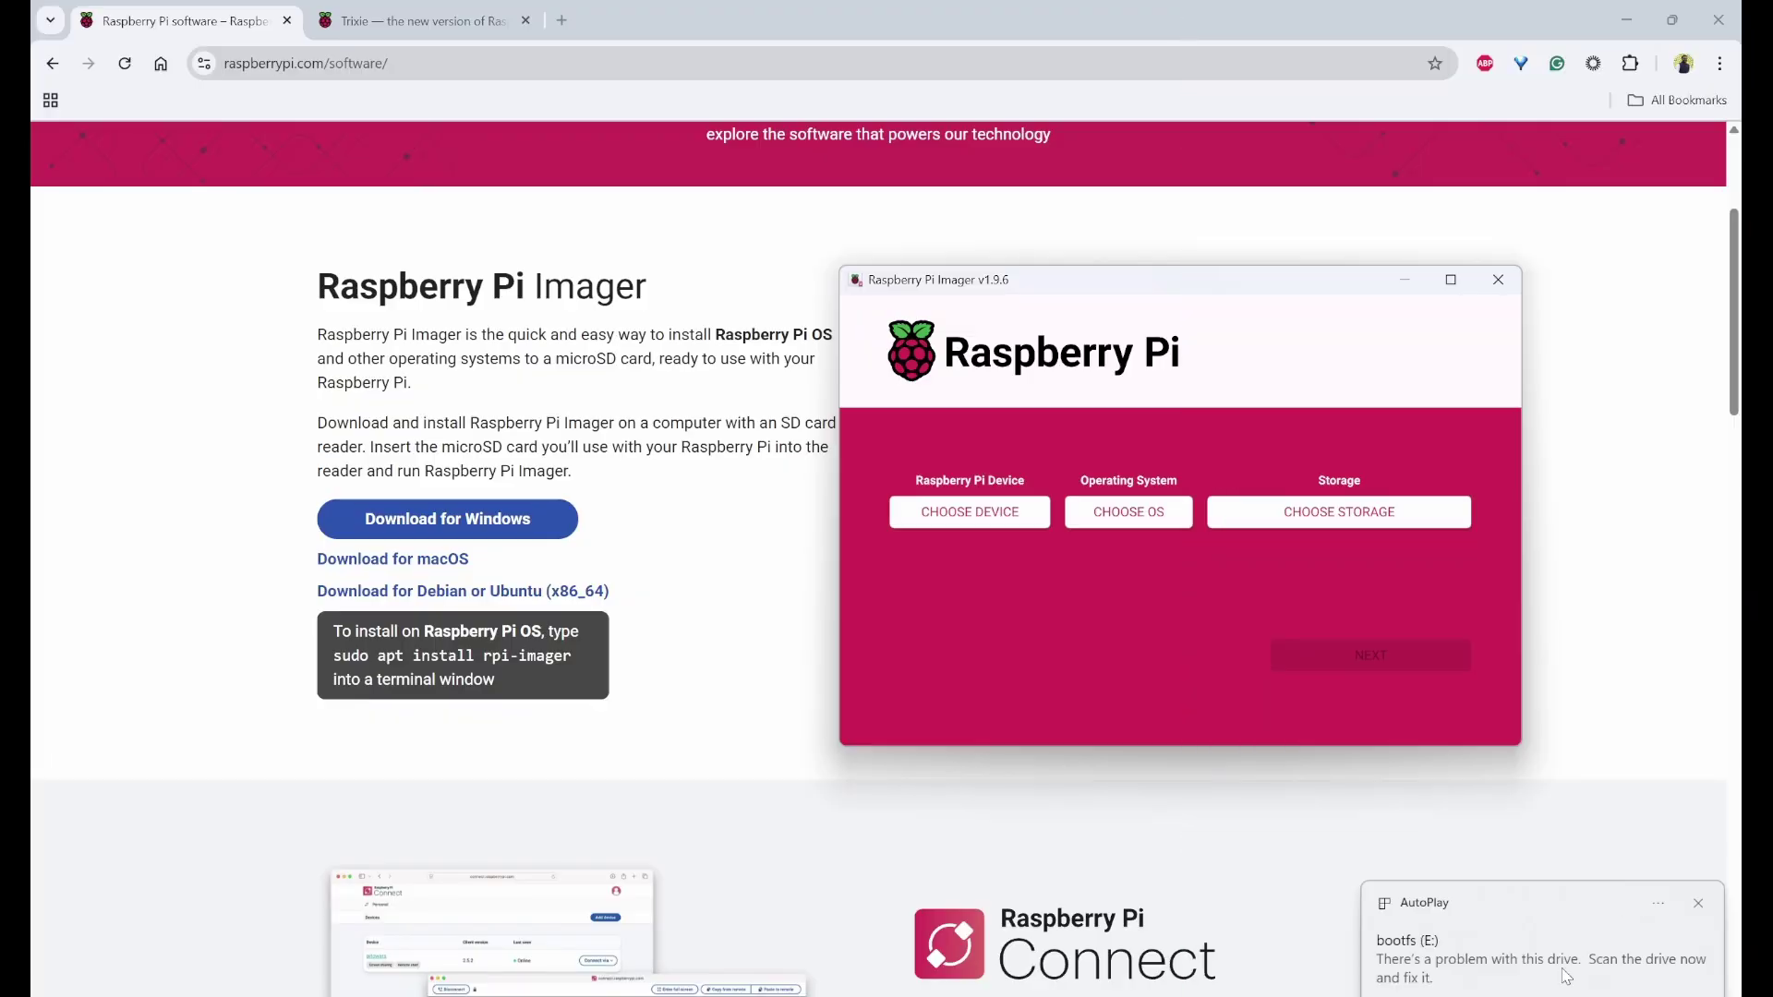
click(1698, 904)
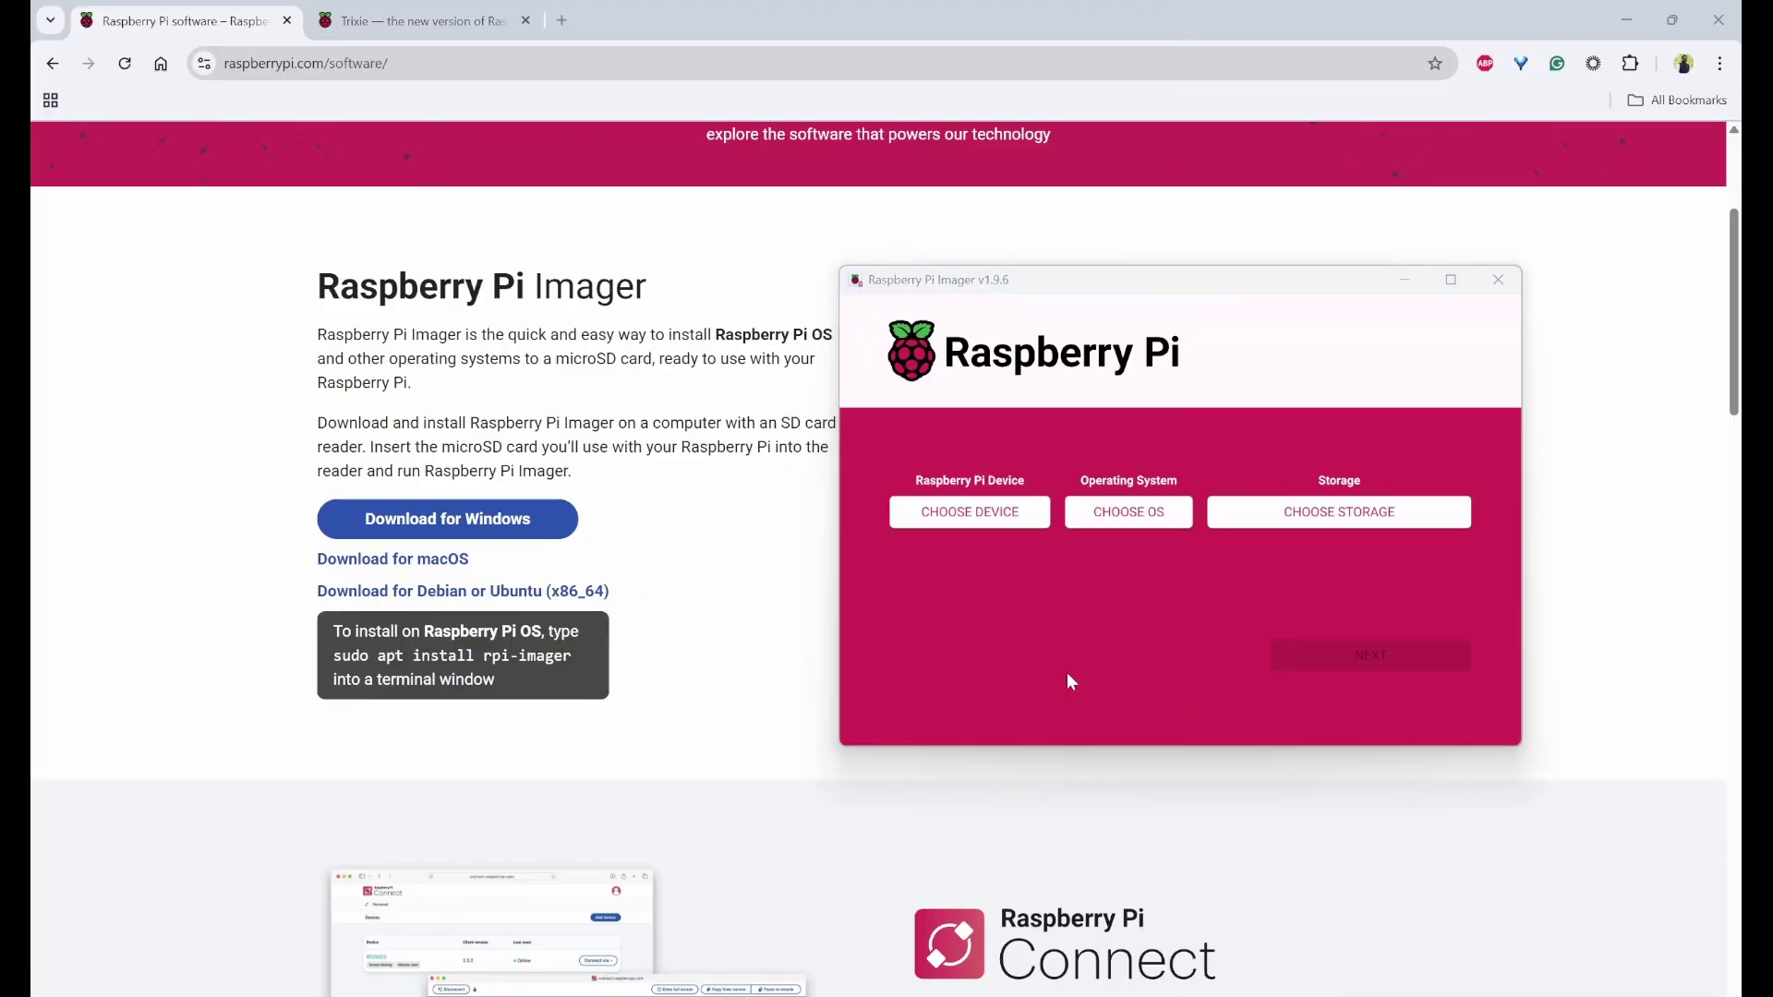
Step: Close the bootfs (E:) window; choose Raspberry Pi 5, Raspberry Pi OS (64-bit), and the 63.3 GB USB drive
click(1507, 289)
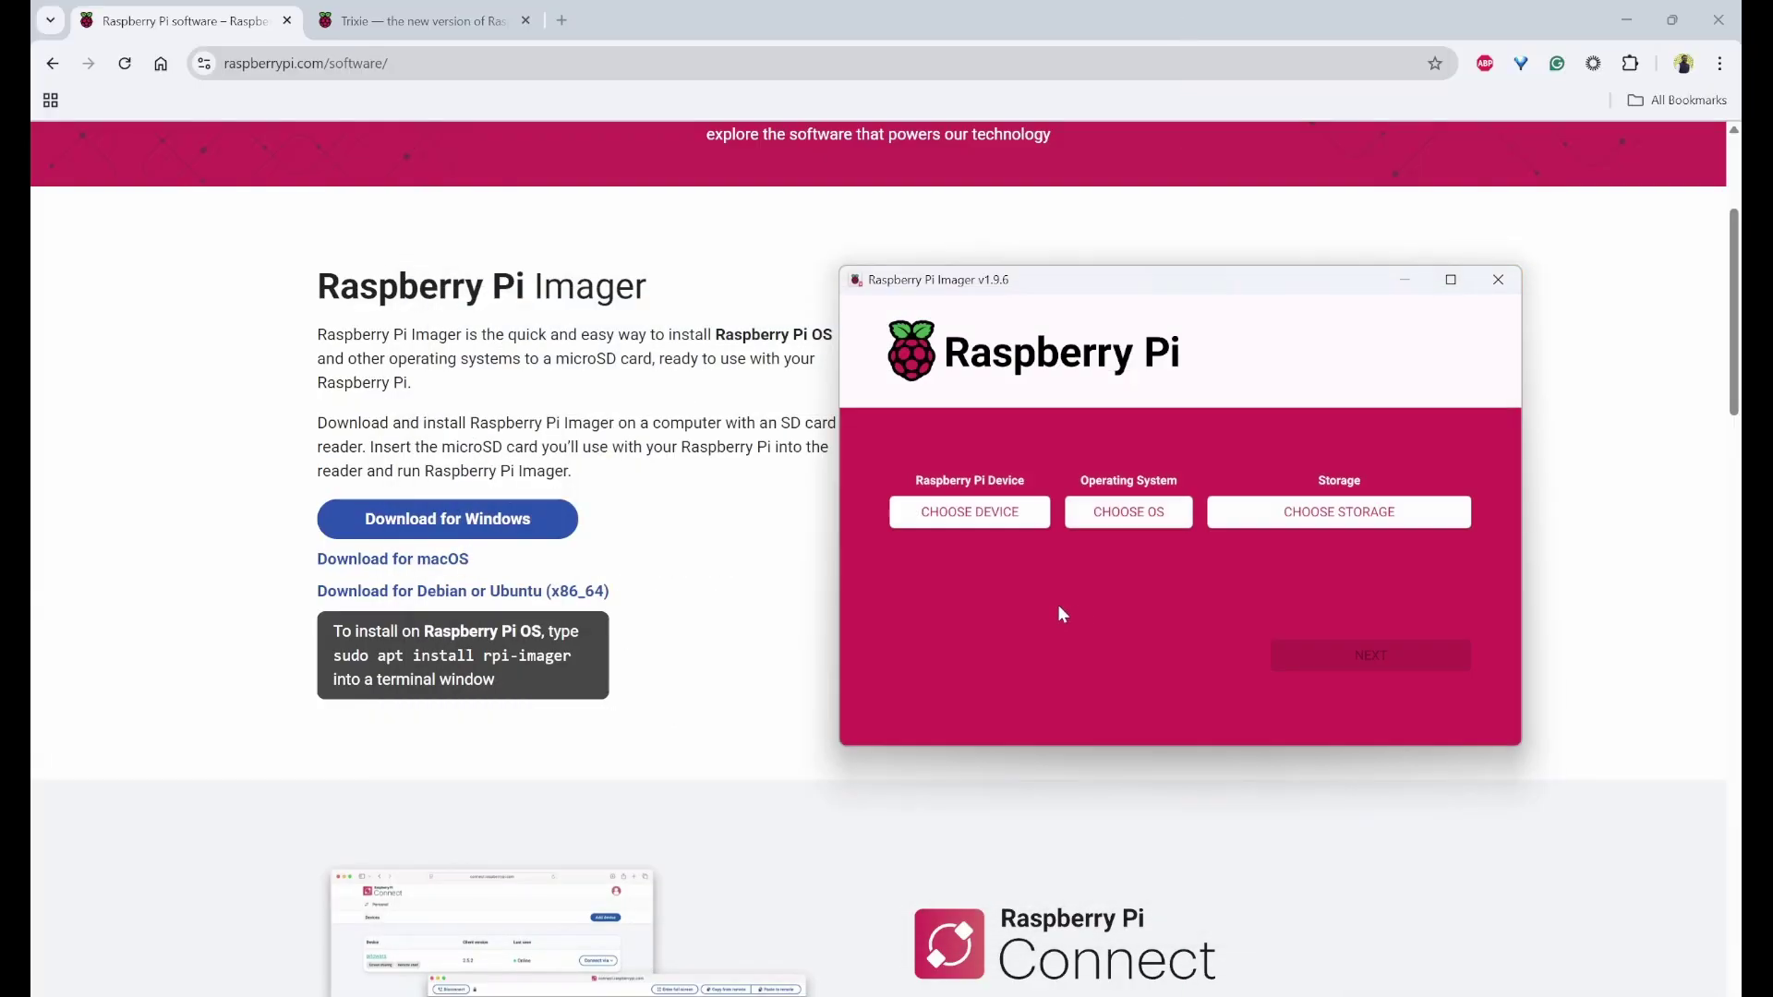
click(1002, 524)
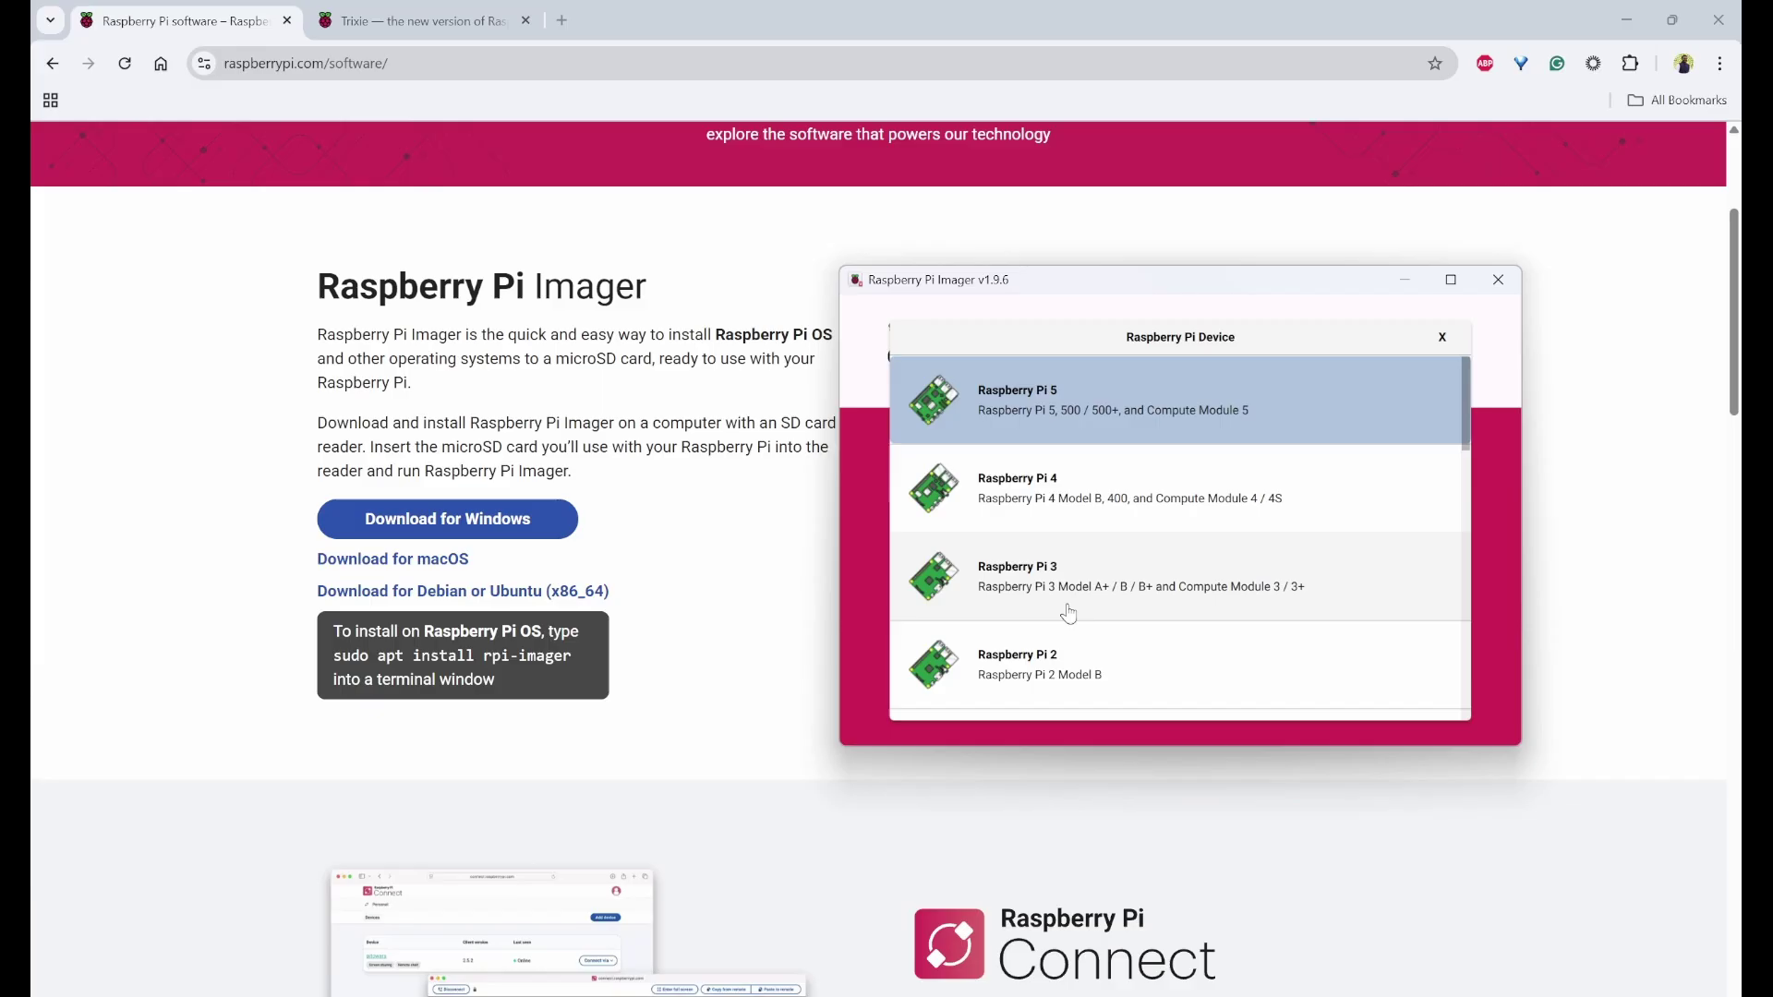
scroll(1077, 582, down, 5)
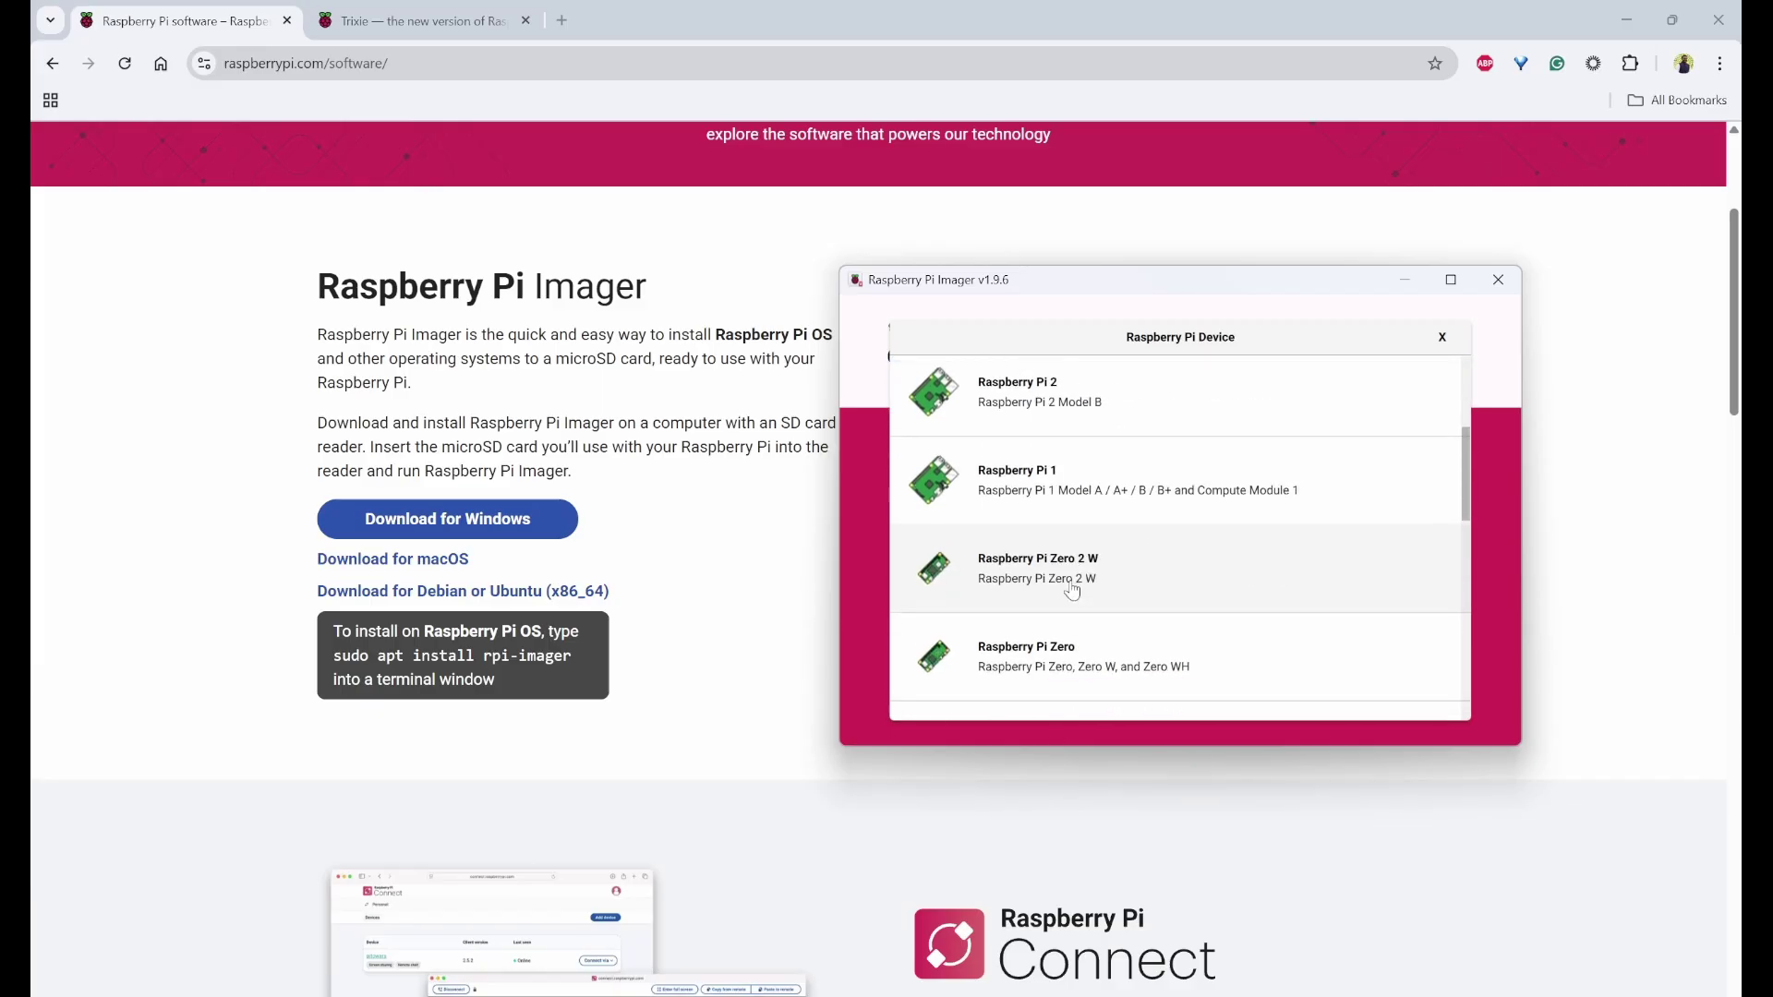
scroll(1081, 485, up, 5)
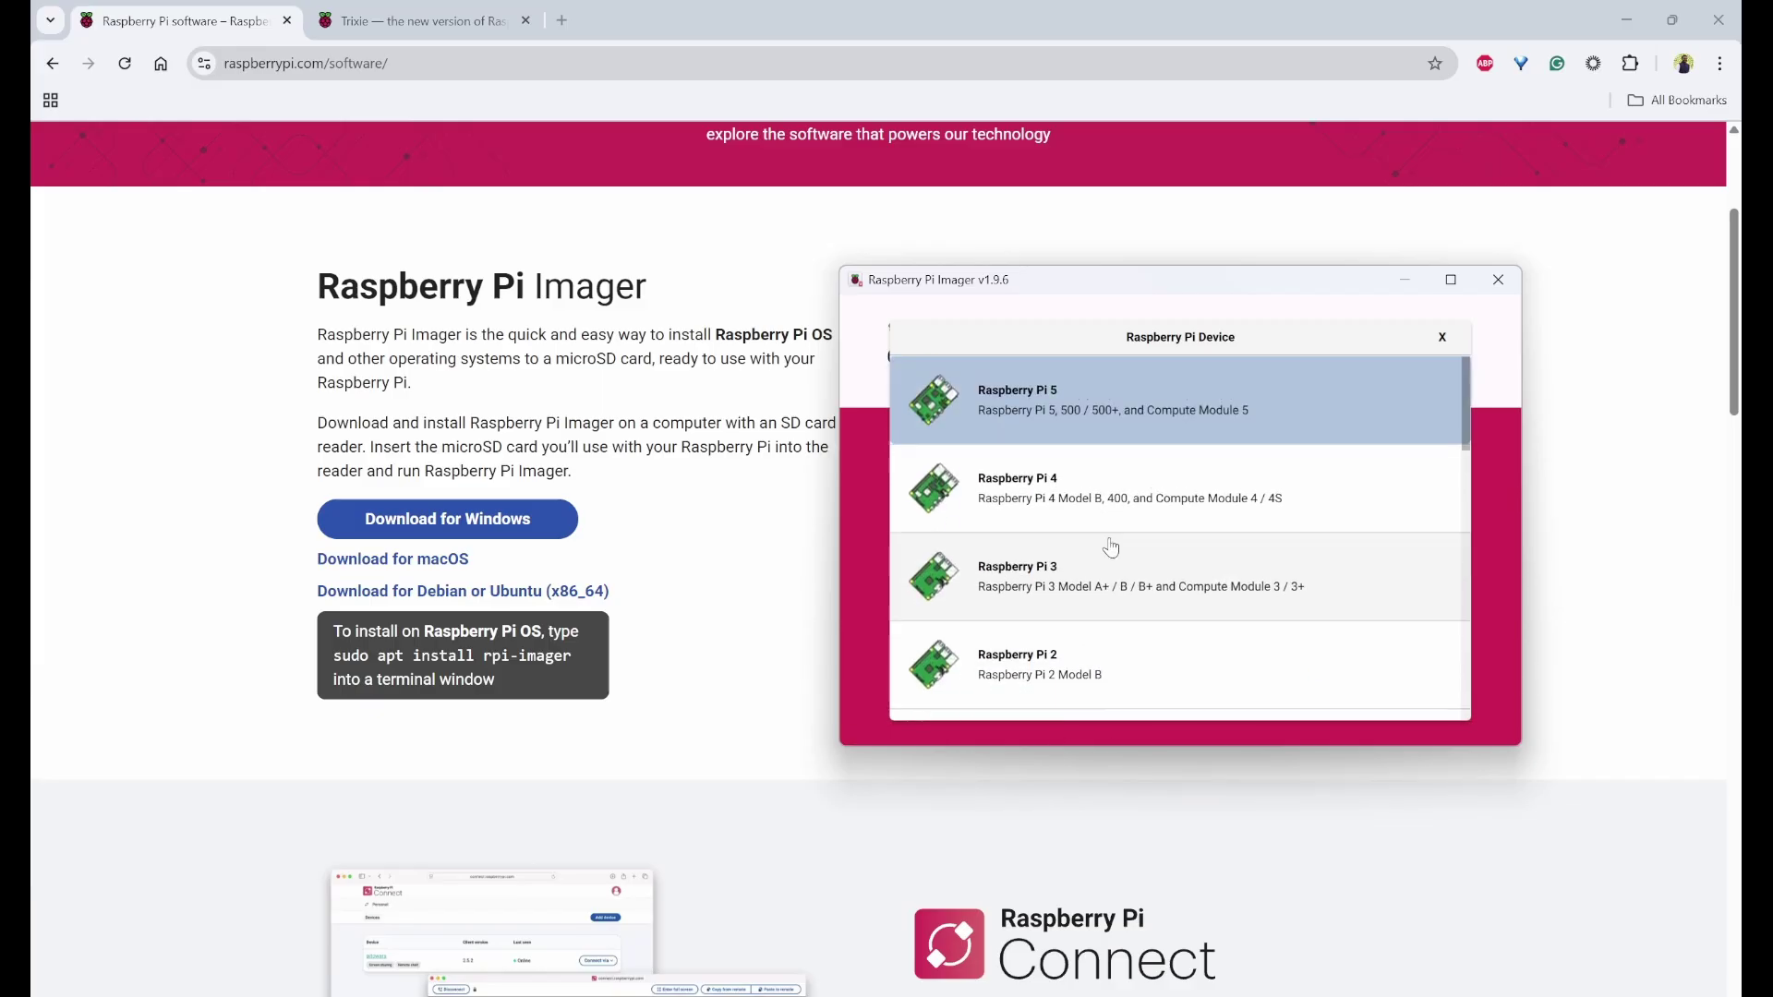
click(1106, 417)
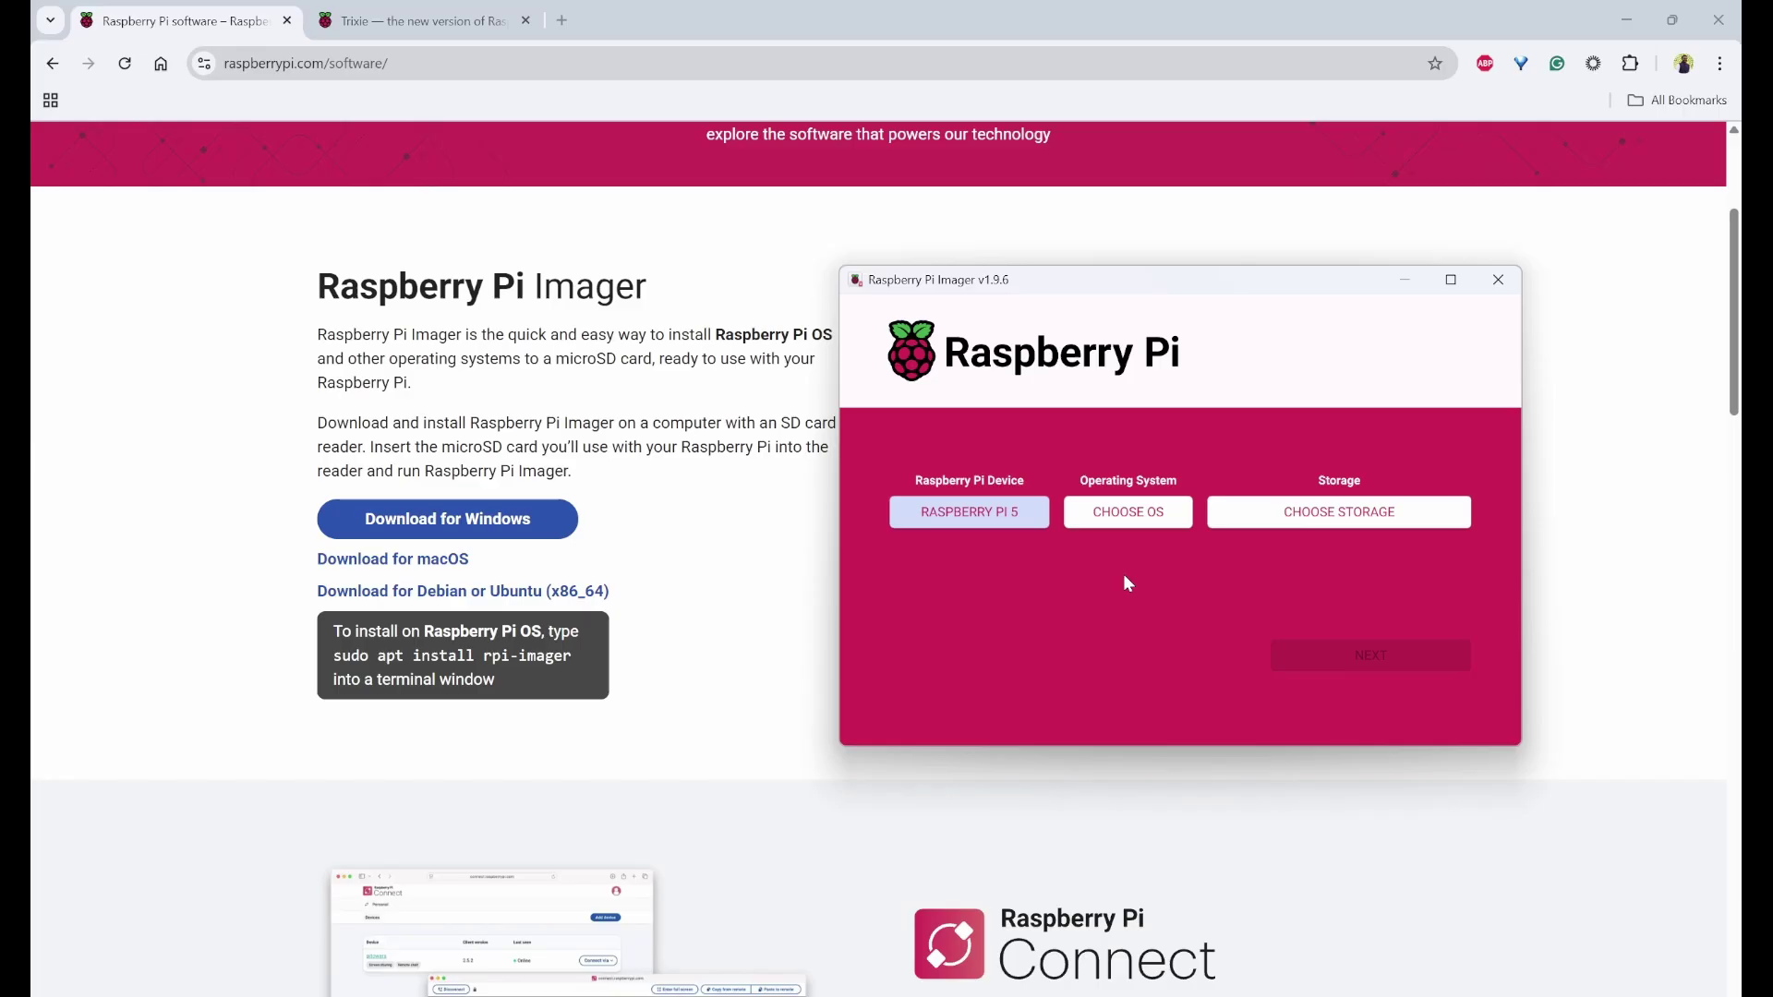
click(1136, 517)
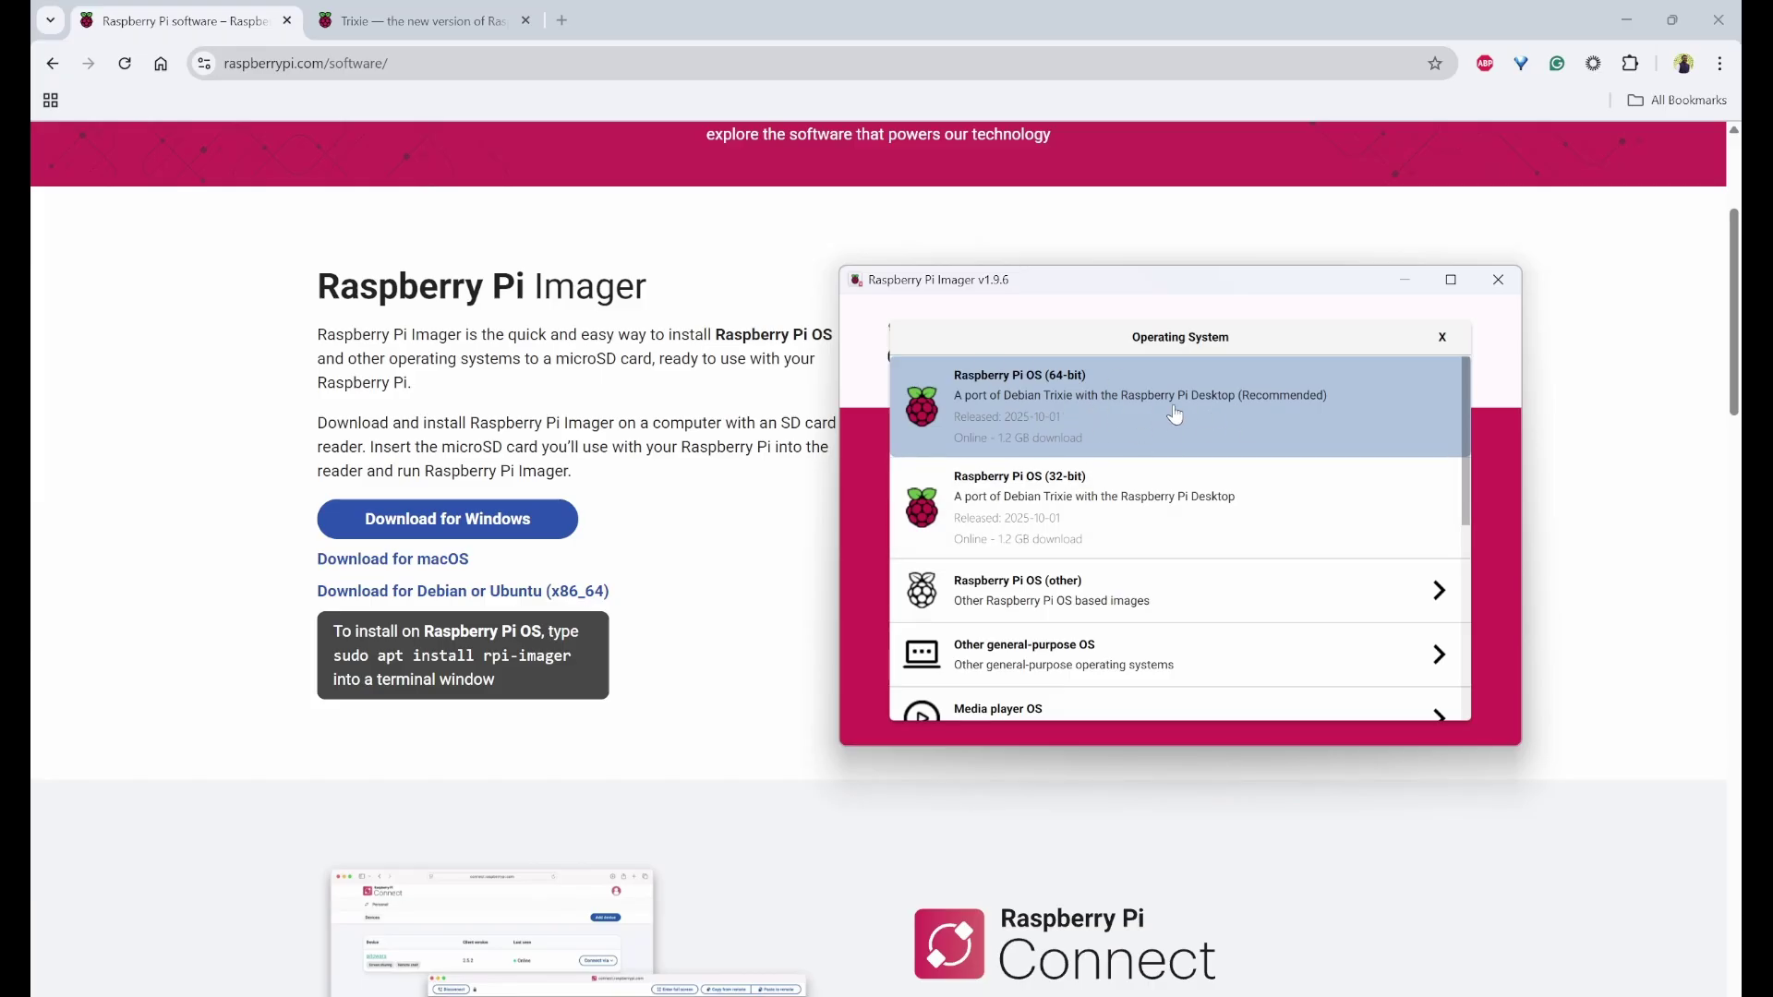
click(1242, 407)
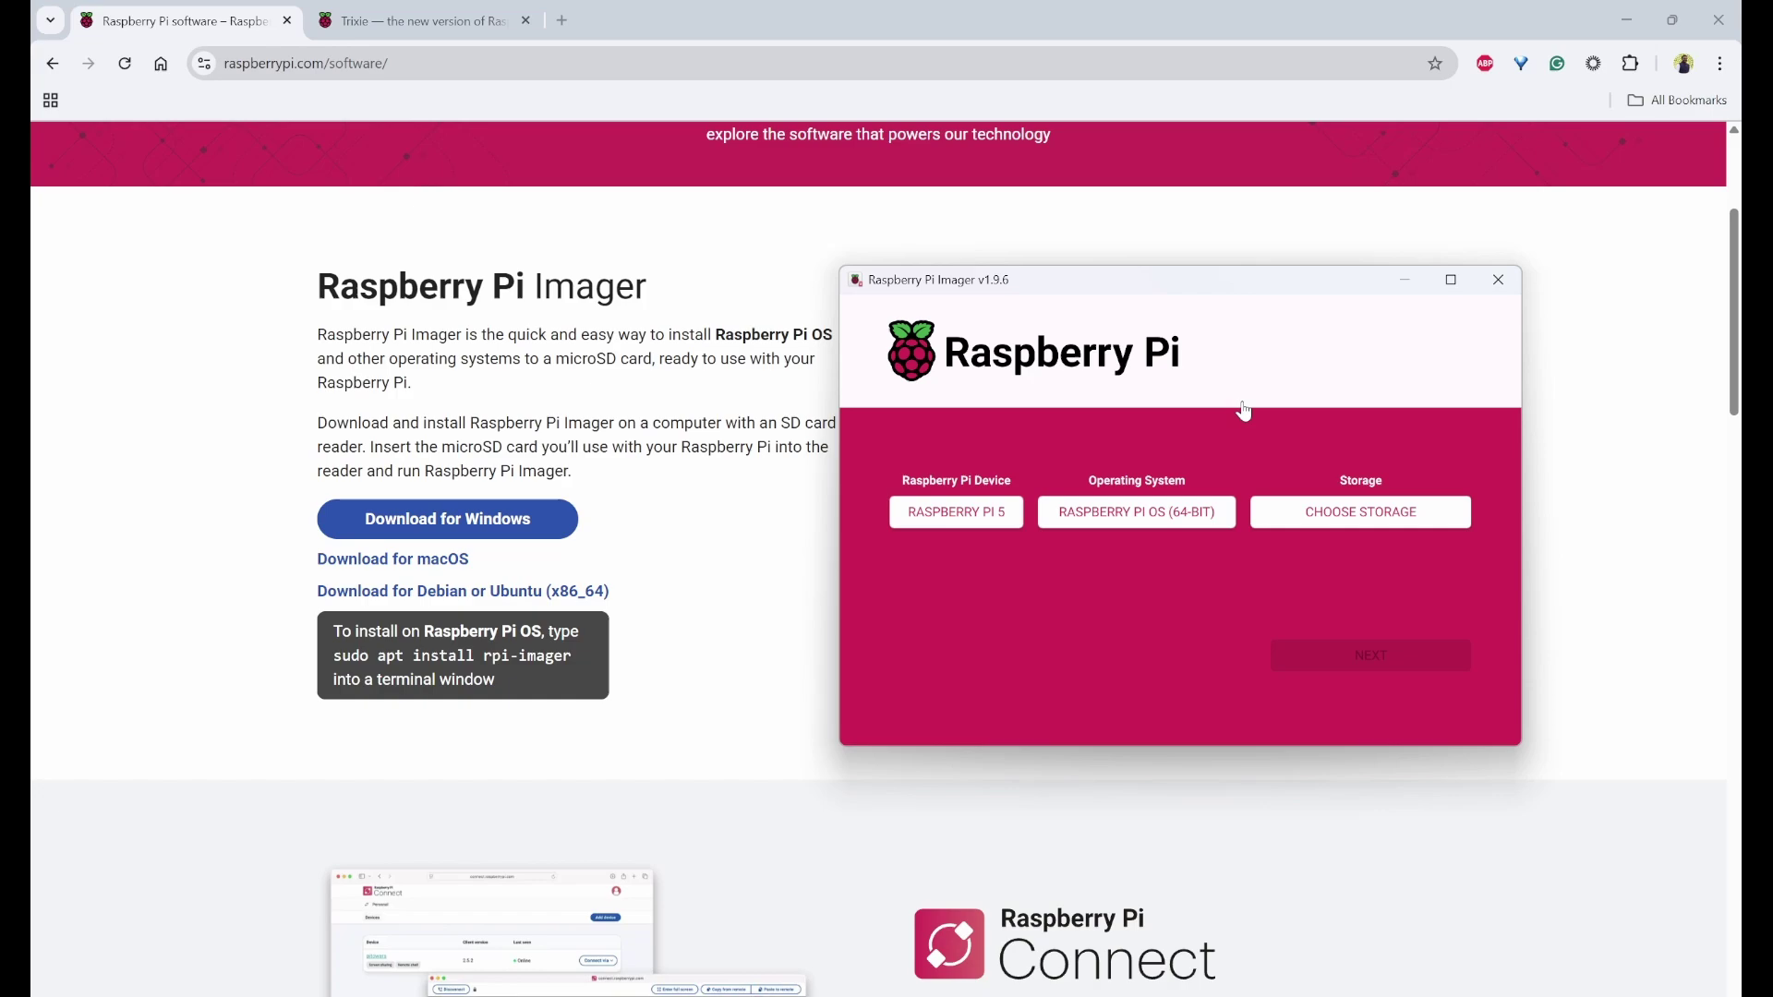
click(1385, 522)
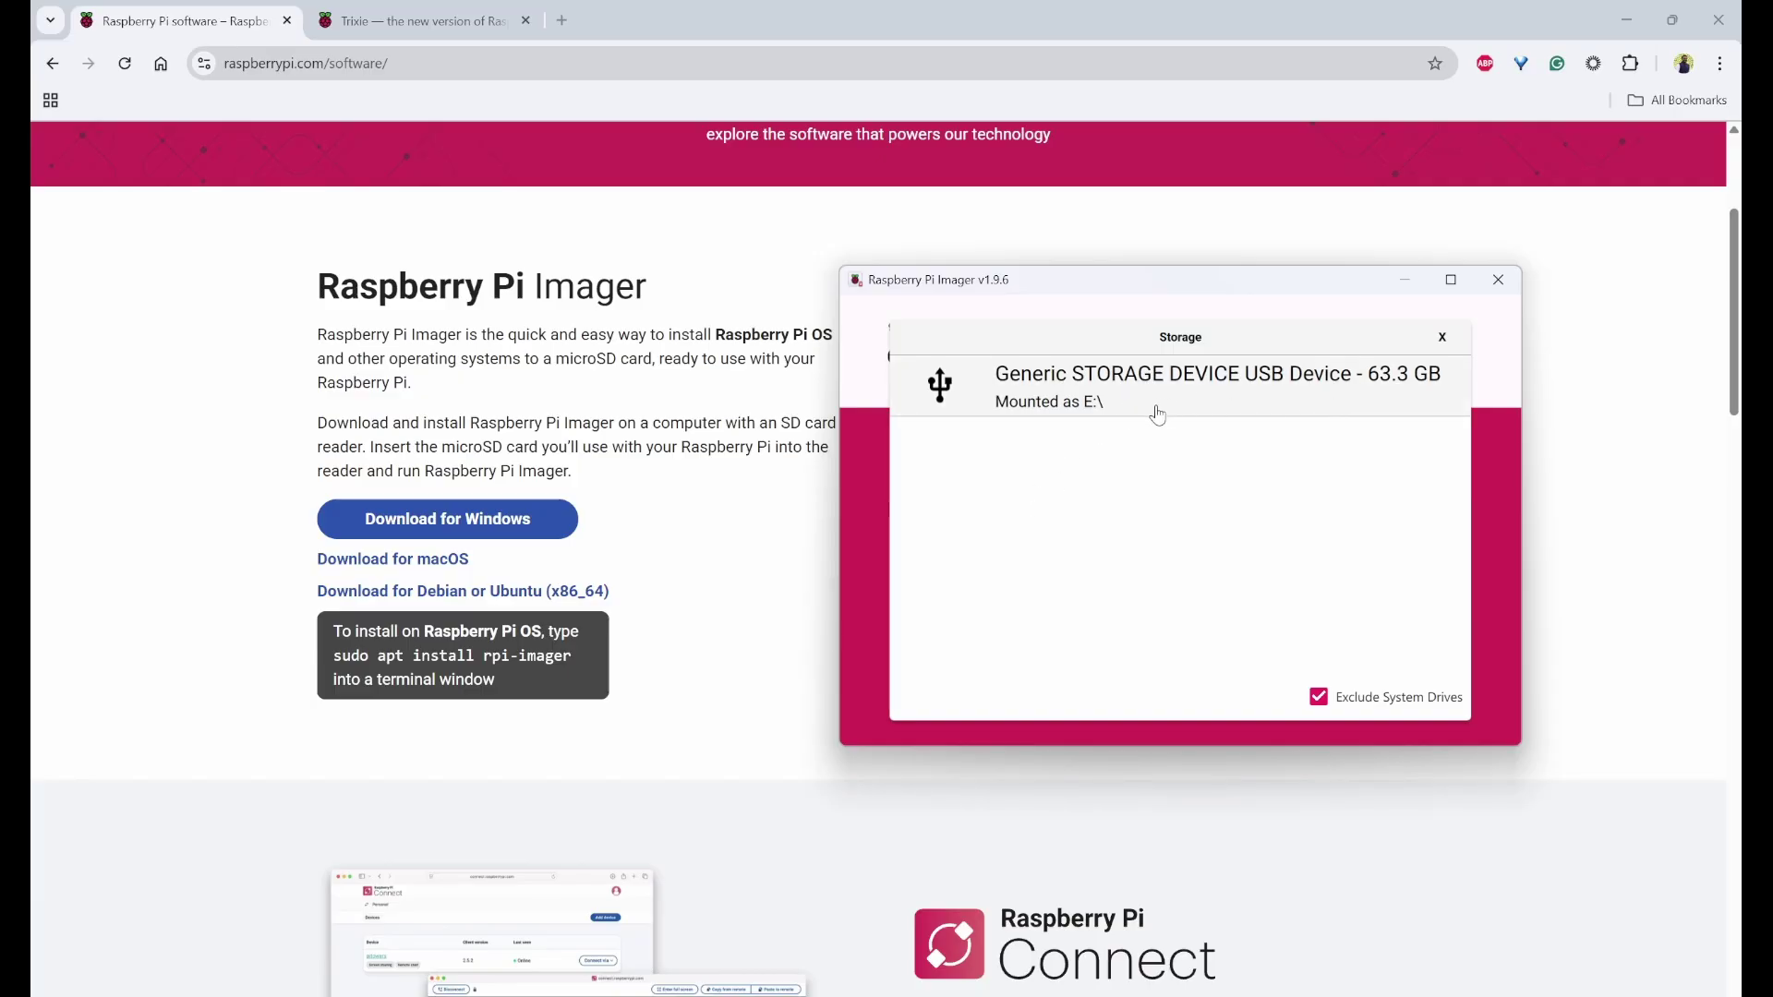
click(1249, 394)
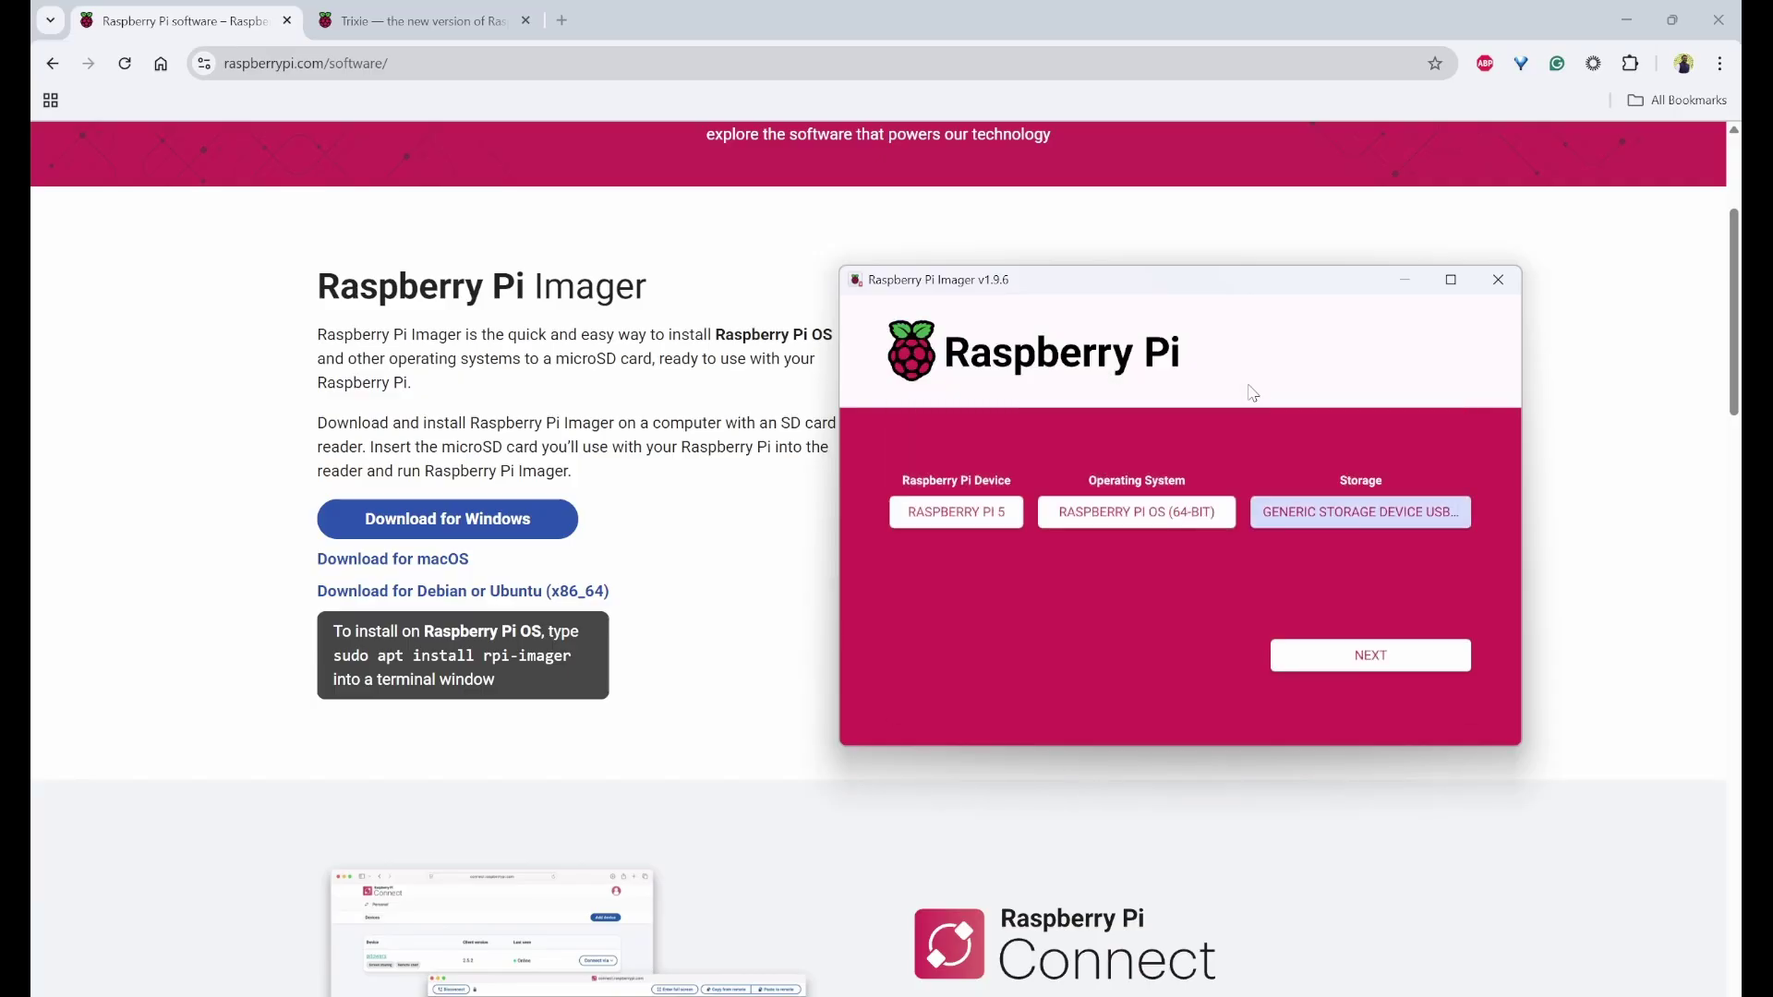
click(1380, 661)
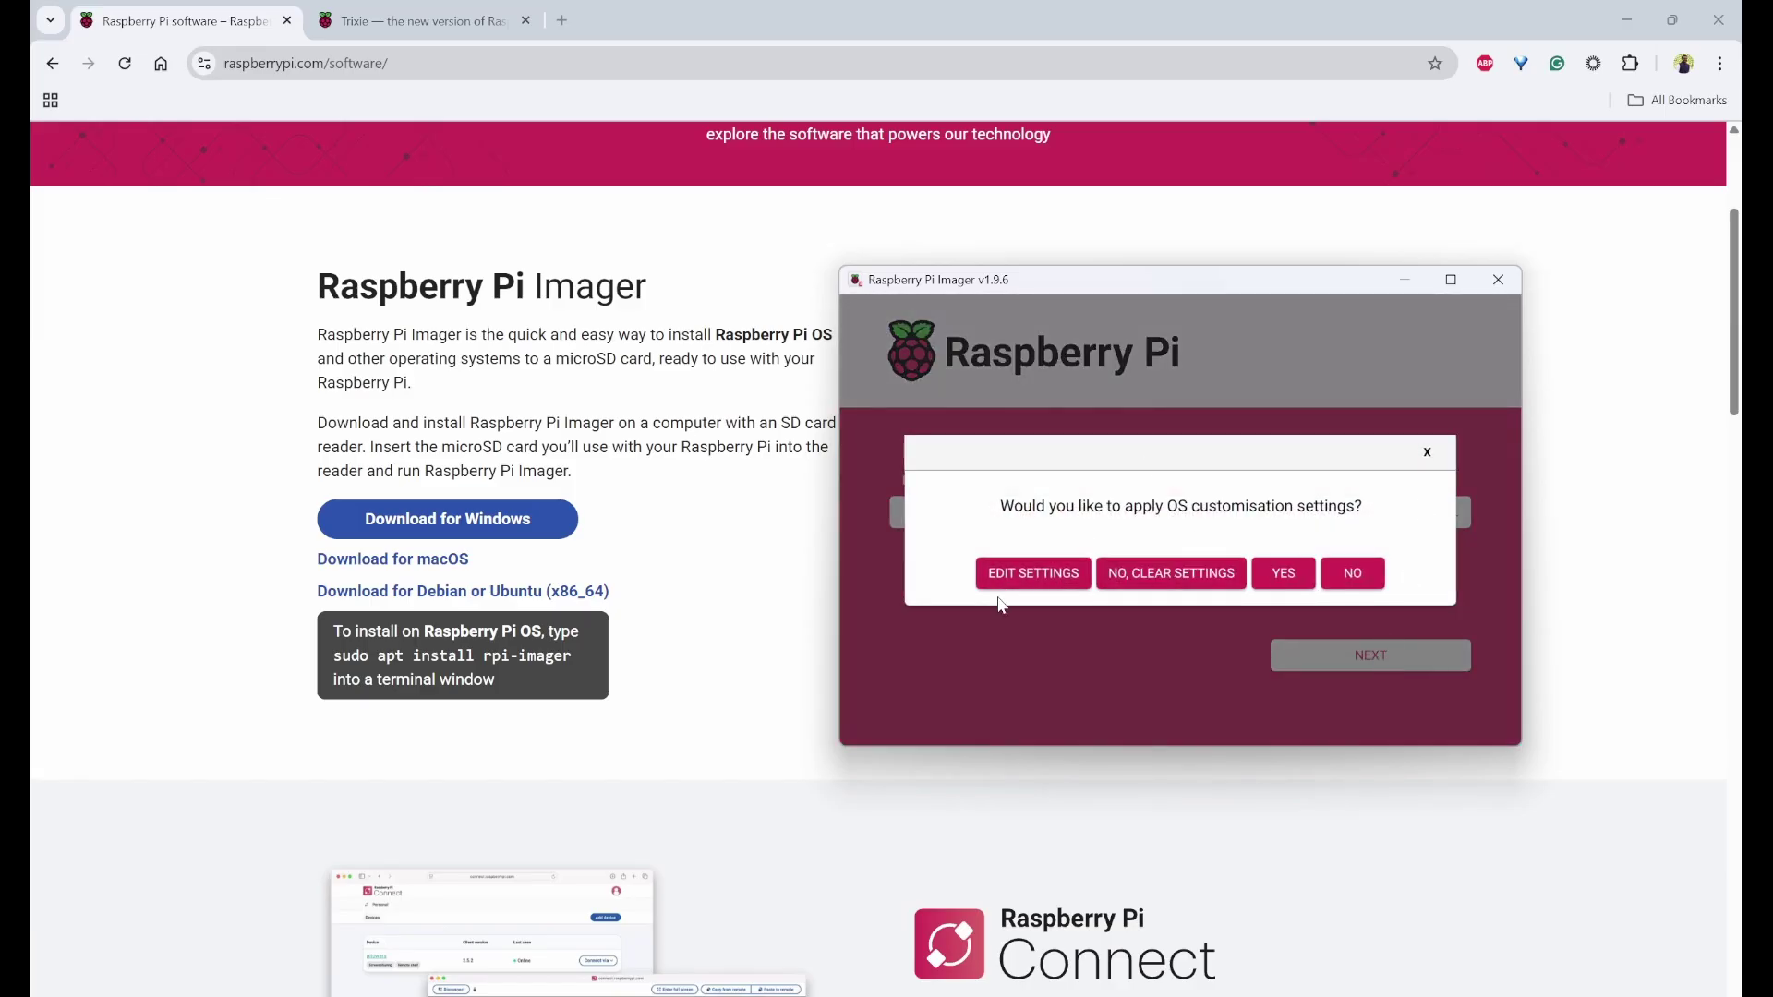
click(1034, 574)
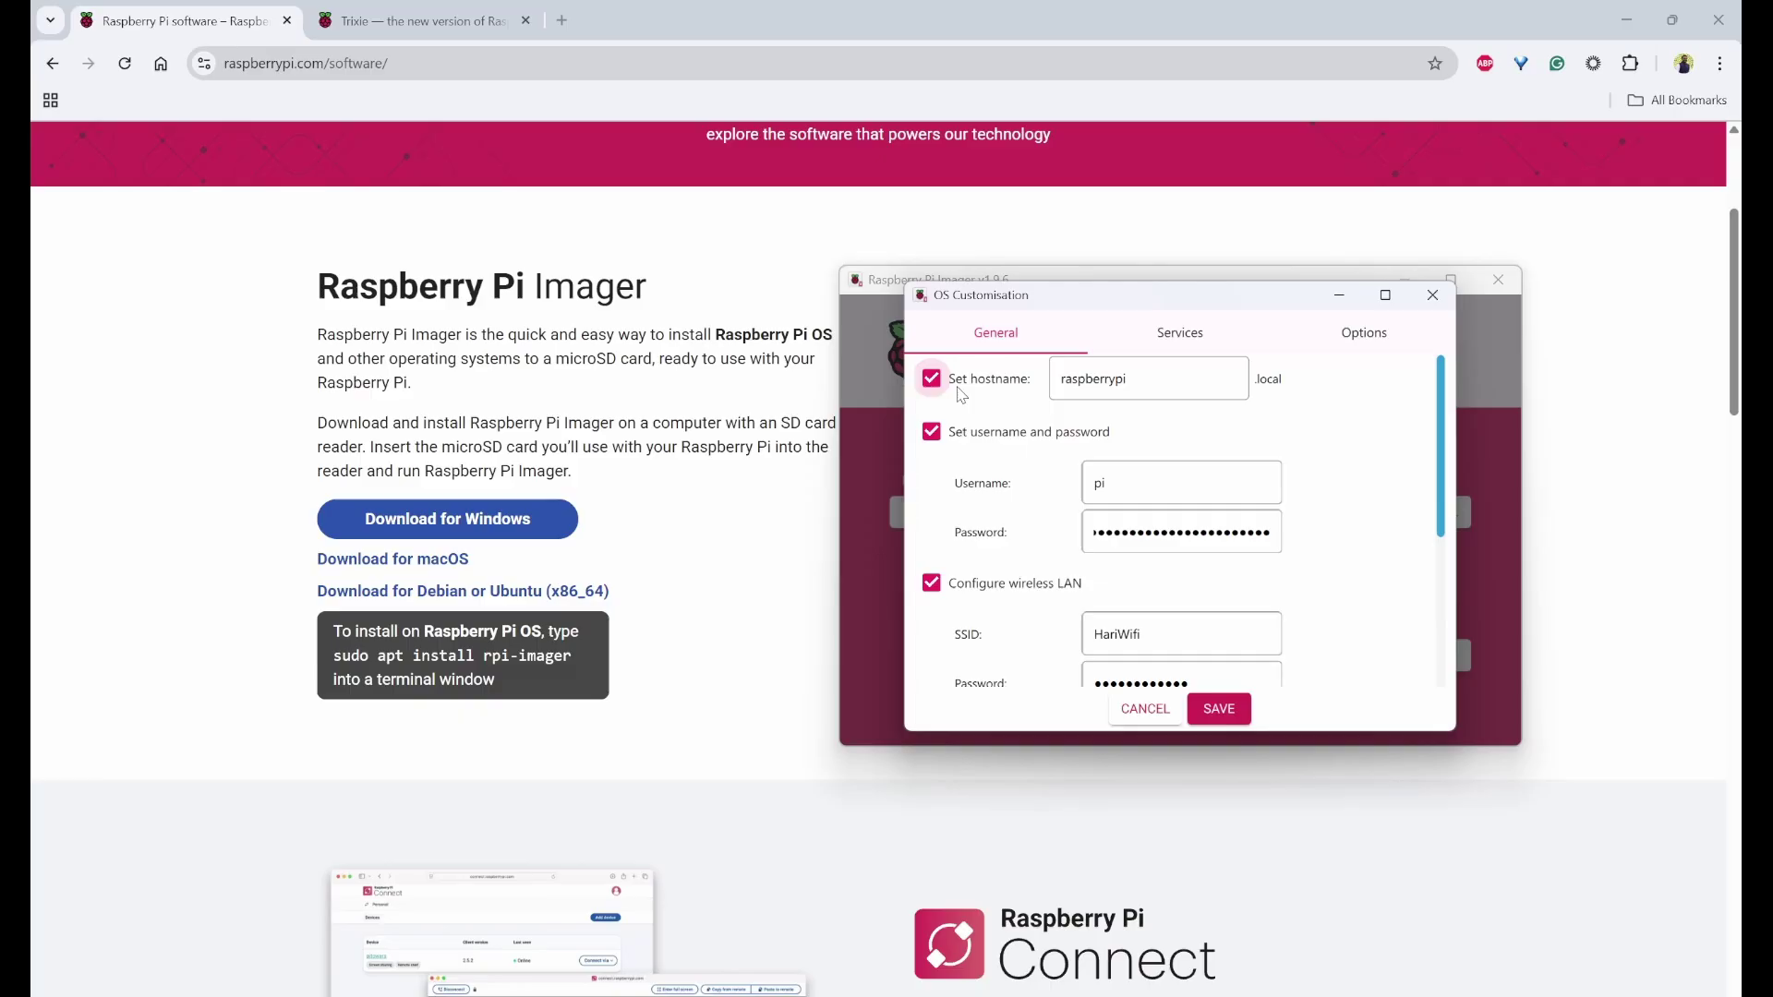
double_click(1200, 375)
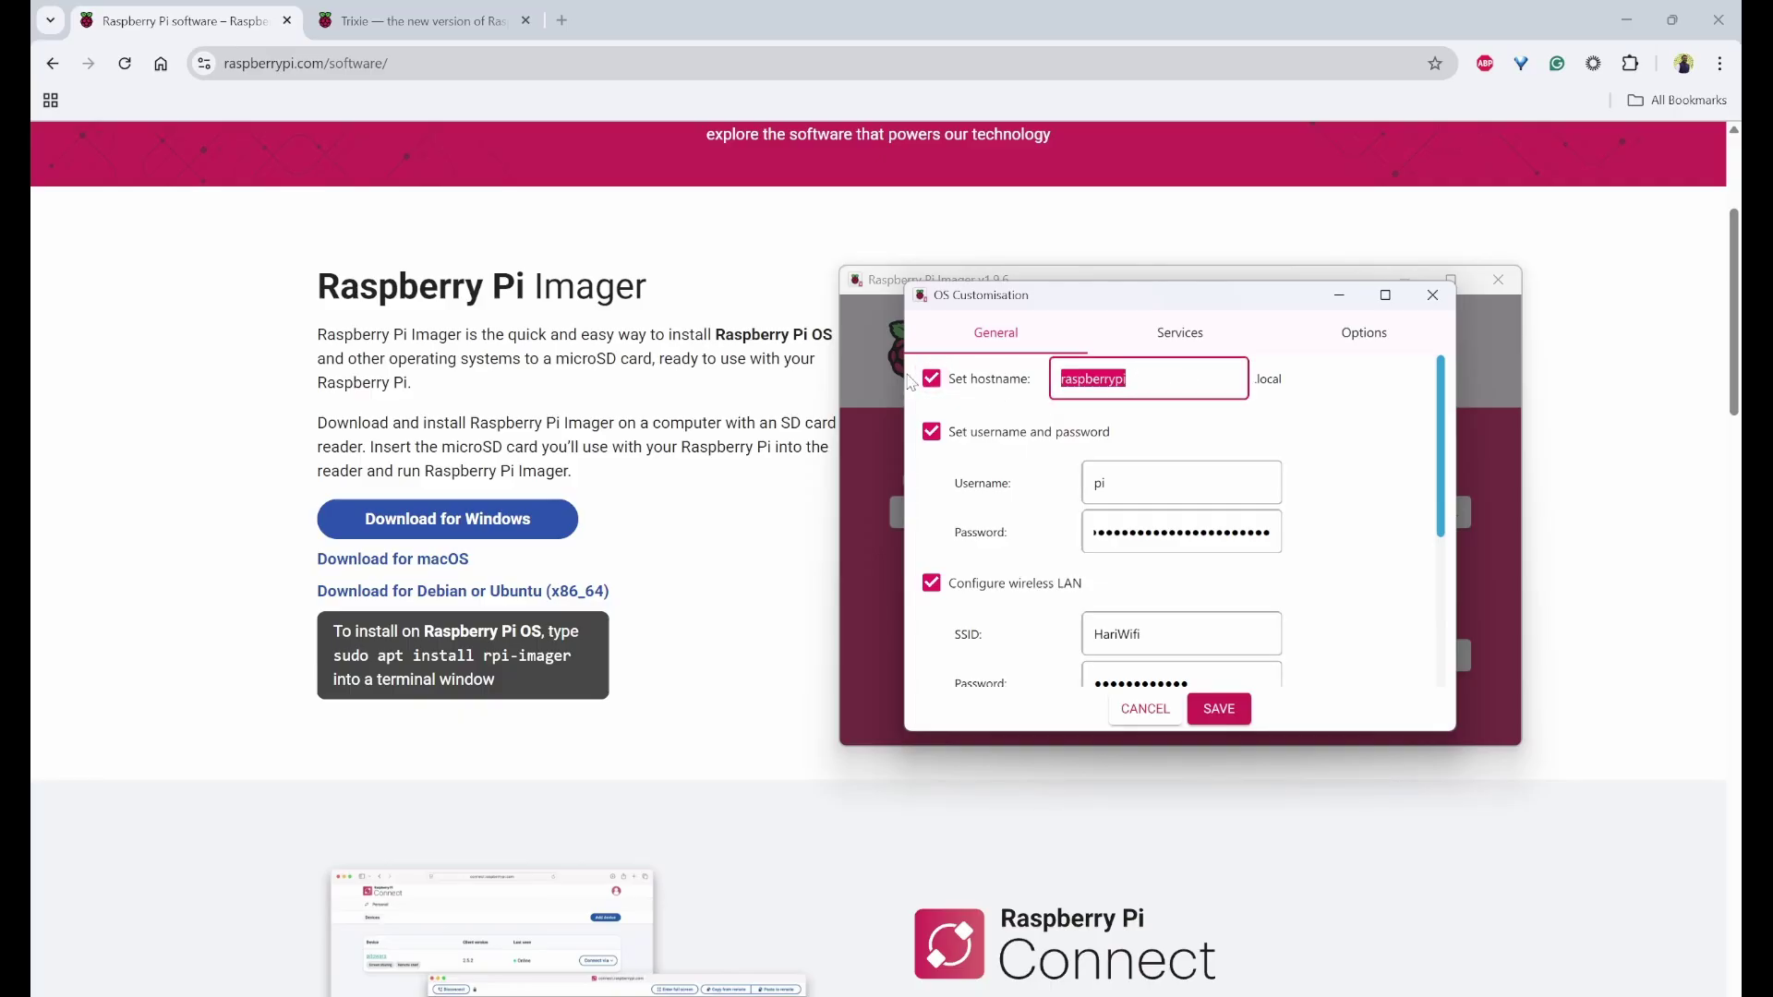
click(1183, 381)
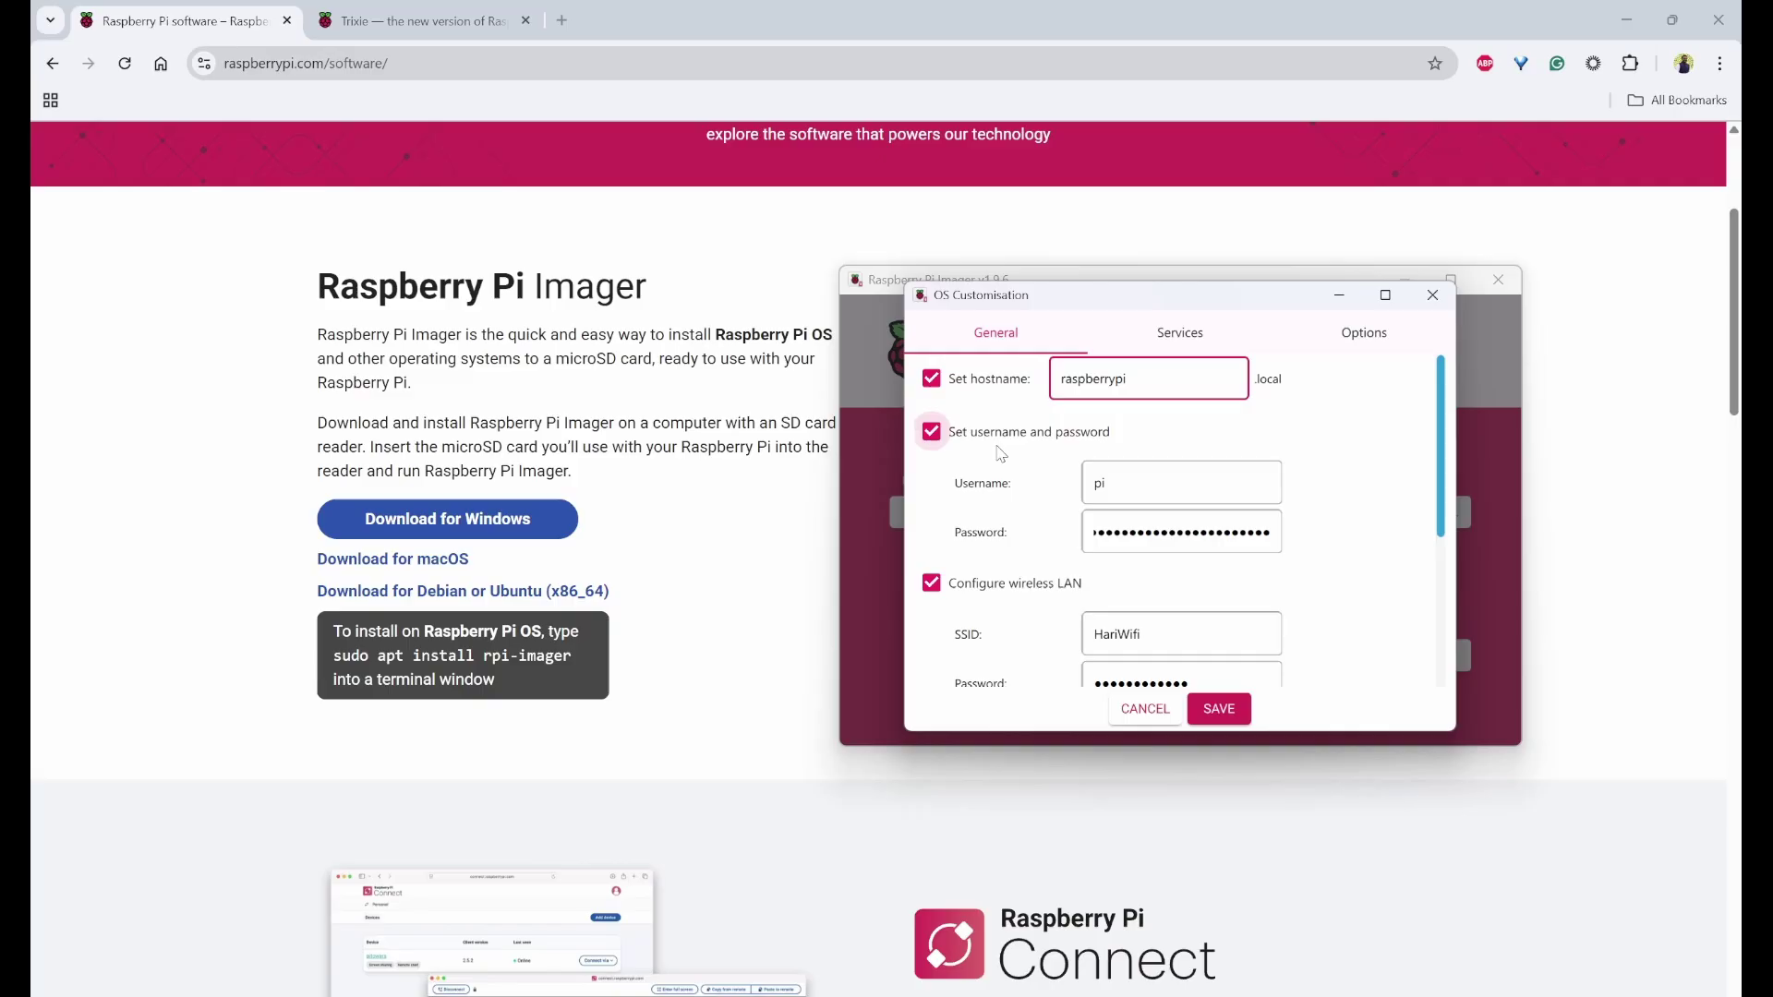
click(1176, 487)
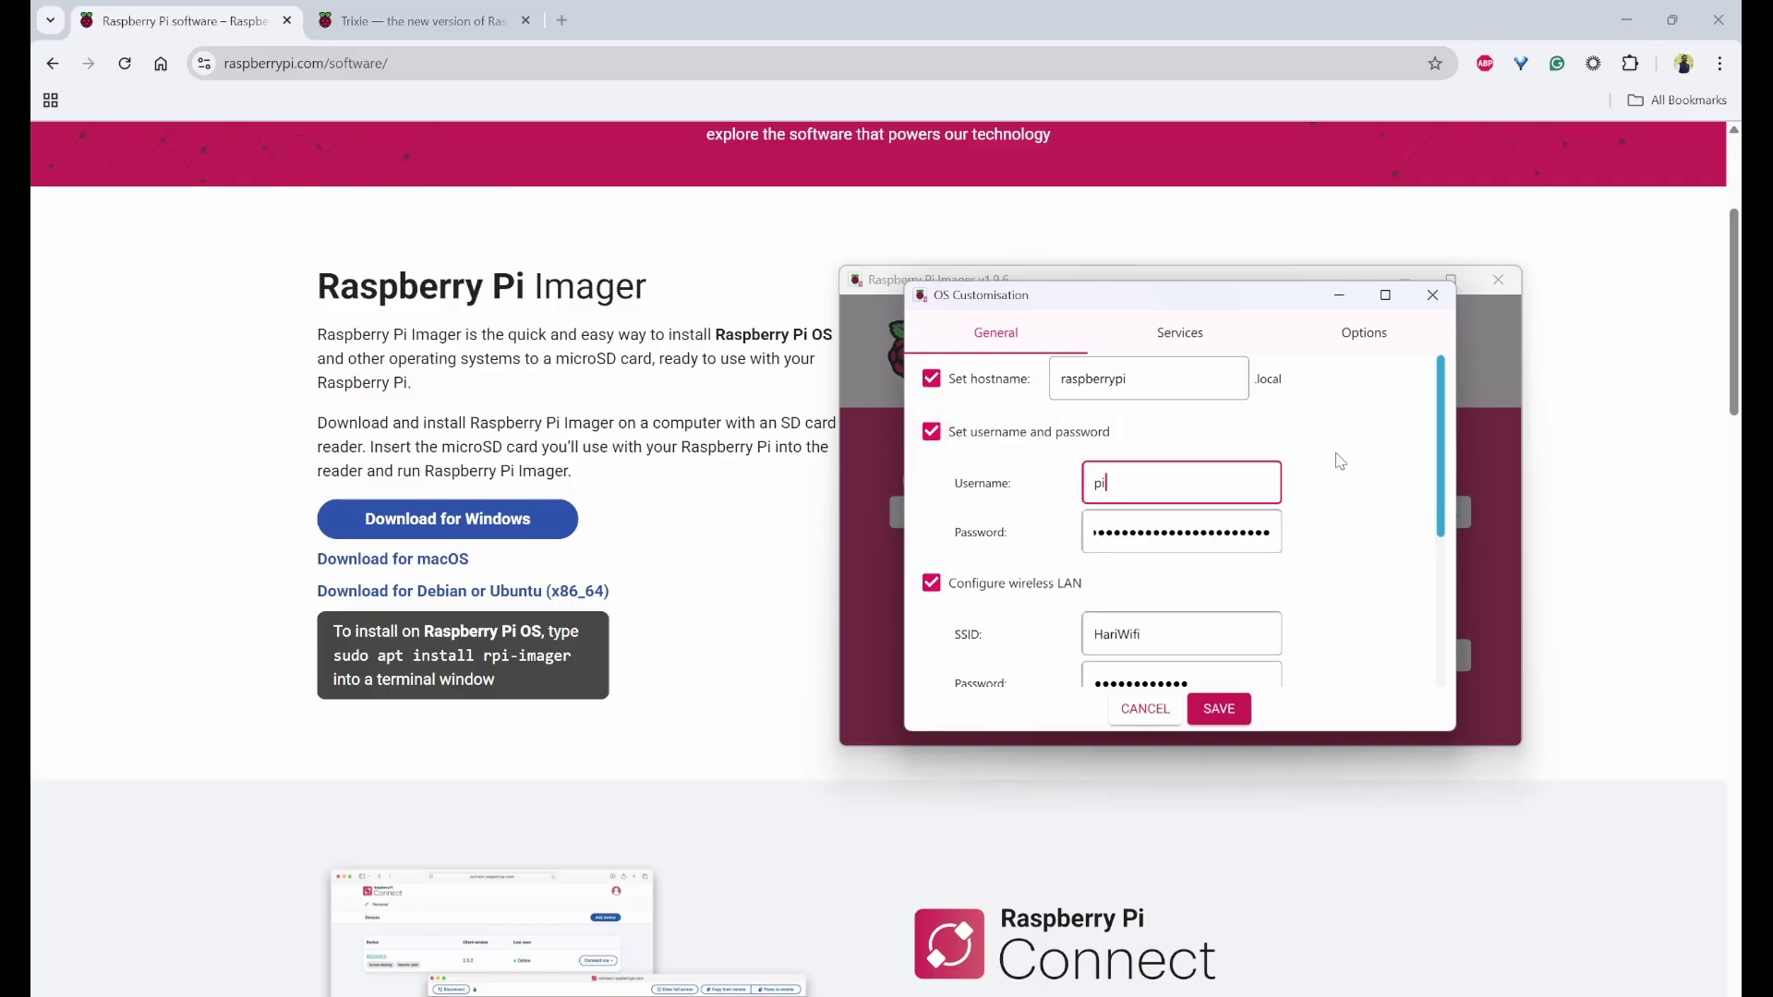
click(1176, 536)
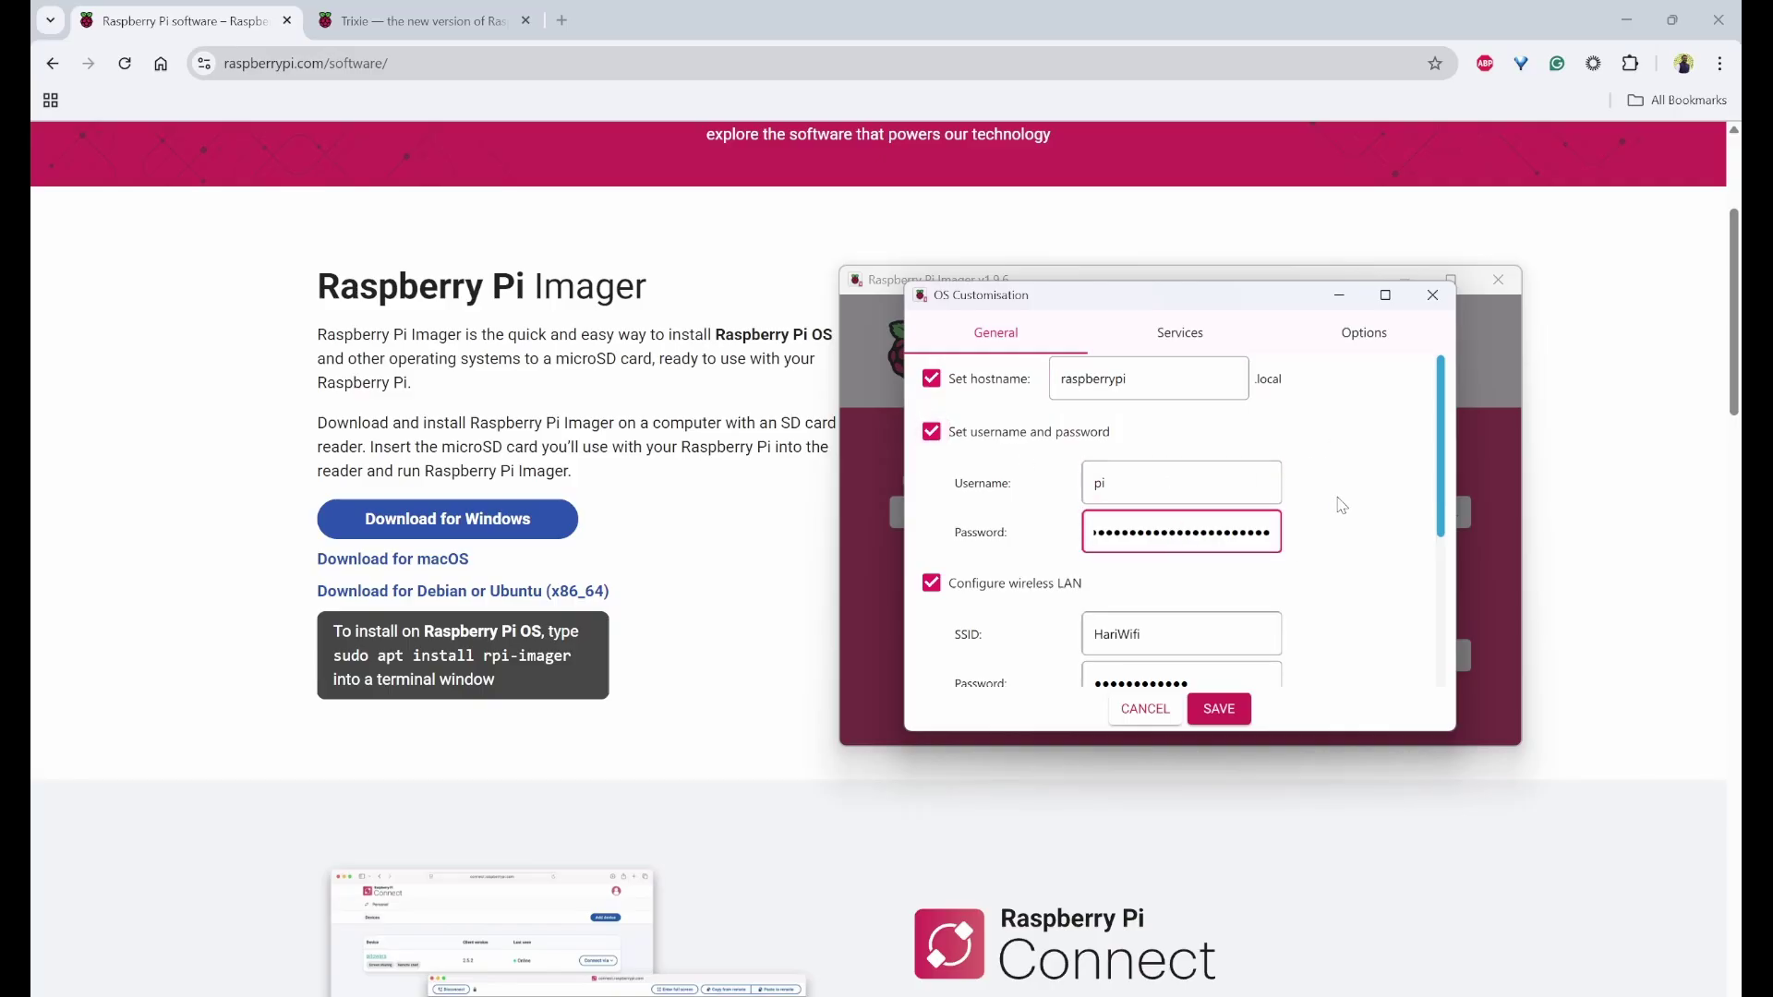
scroll(1341, 505, down, 1)
scroll(1341, 505, down, 1)
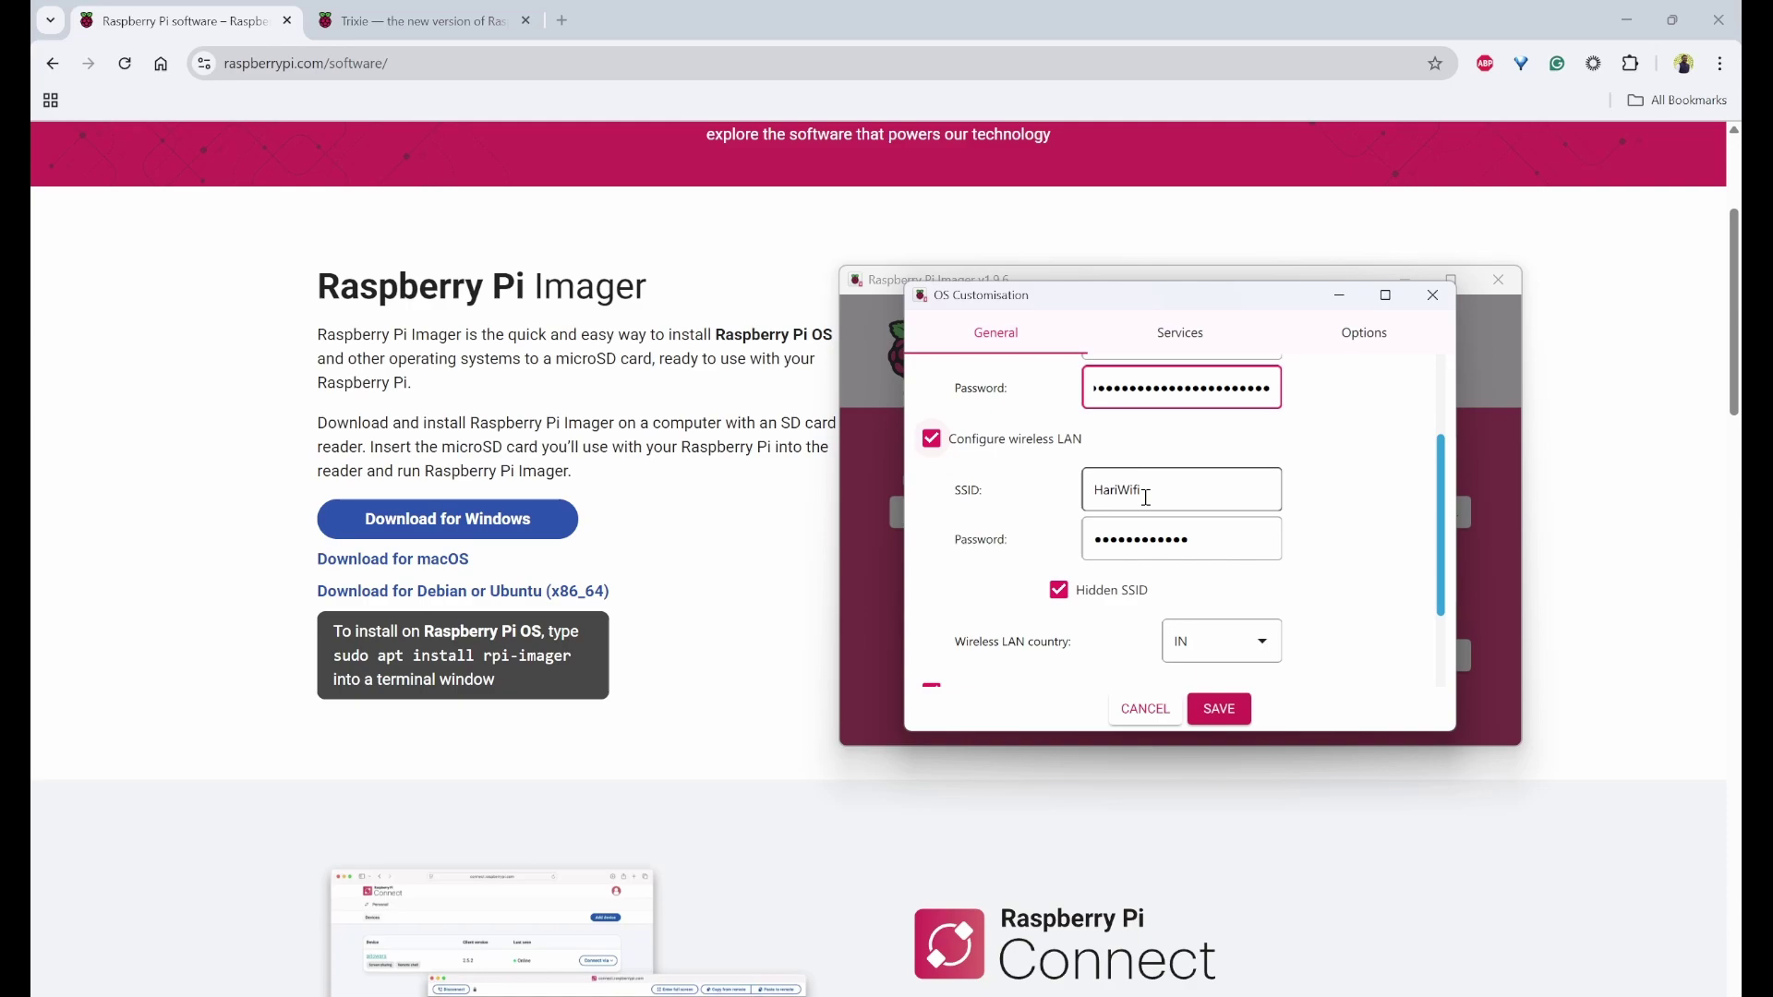
click(1190, 487)
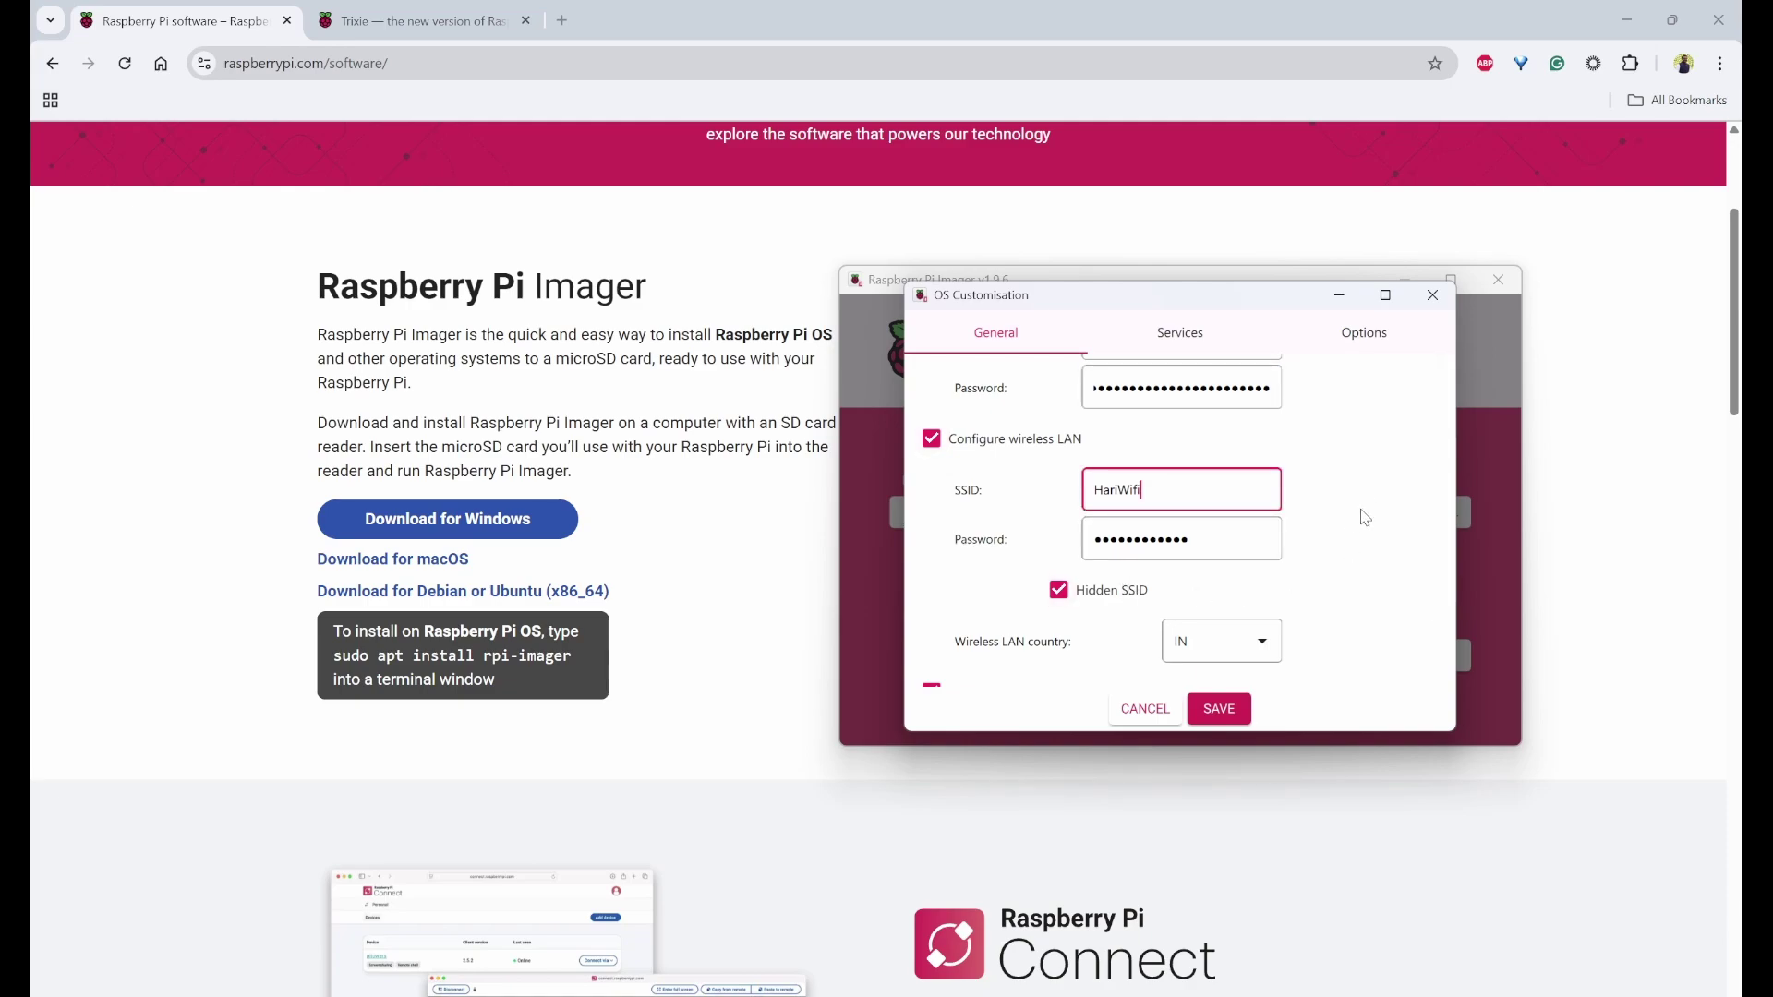
scroll(1371, 505, down, 2)
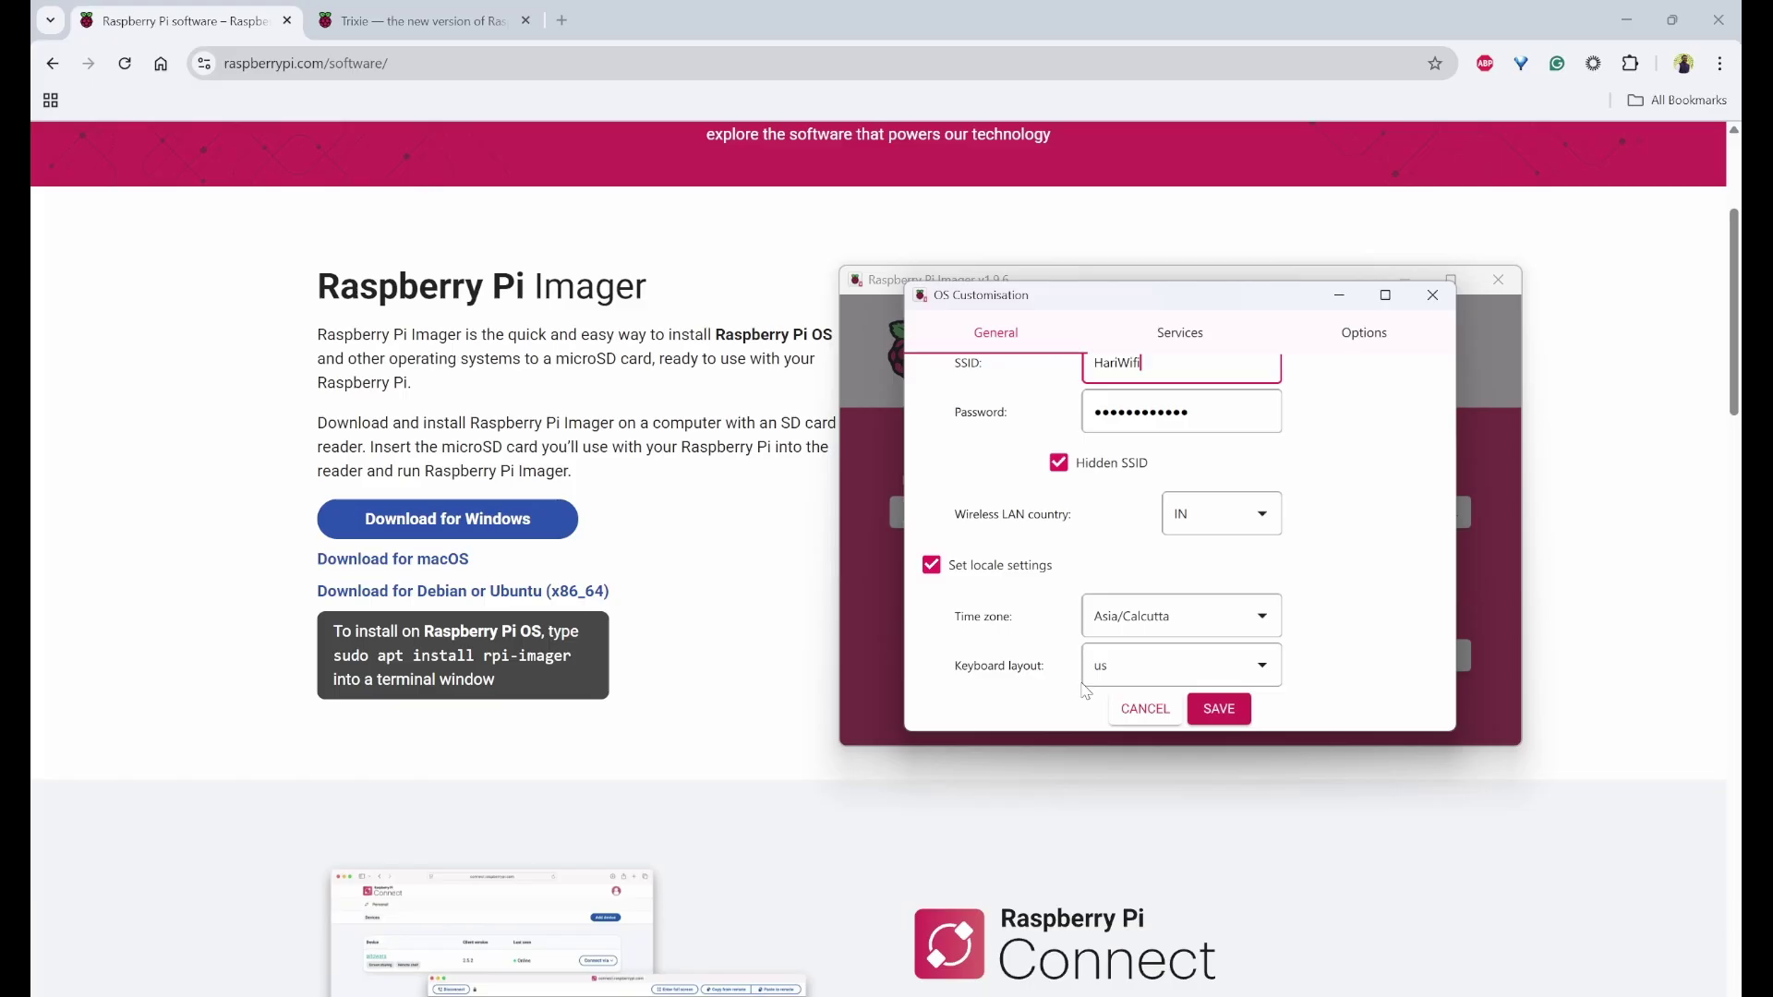
Step: Verify Enable SSH with password authentication under Services, then view the Options settings
click(1179, 334)
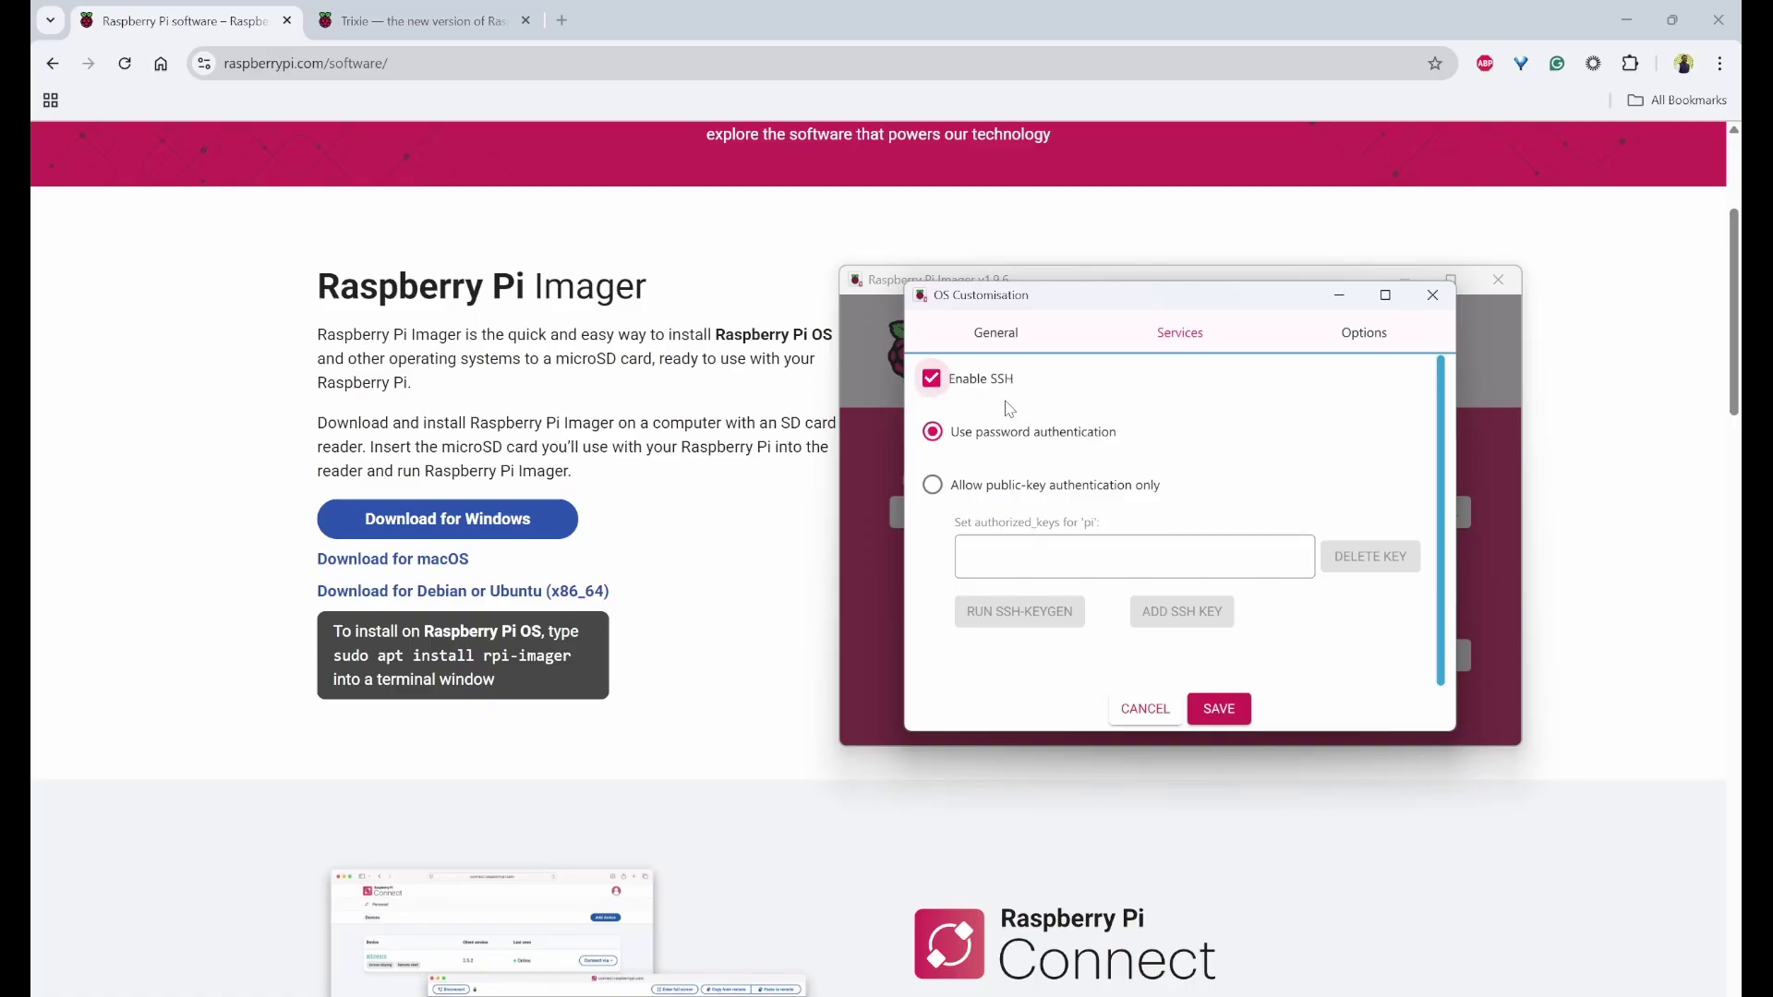
key(ctrl+Tab)
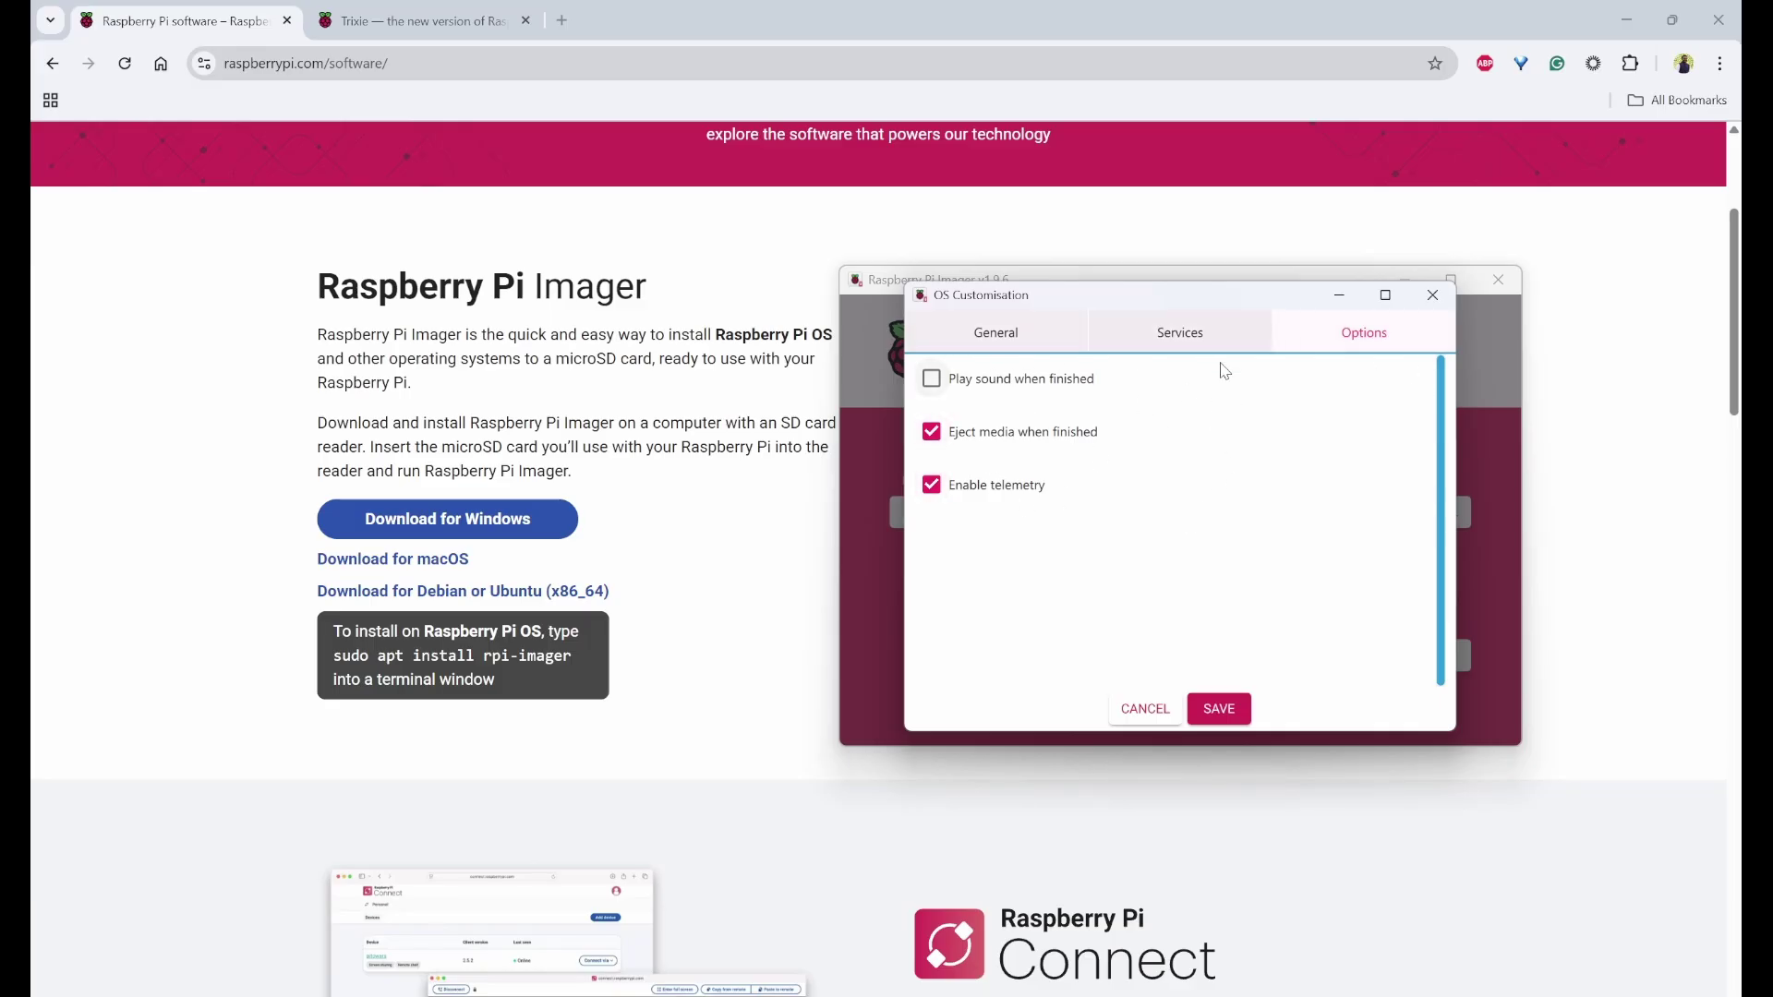
Step: Save and apply the customisation, confirm erasing the USB drive, and decline Windows' format prompts
click(1228, 711)
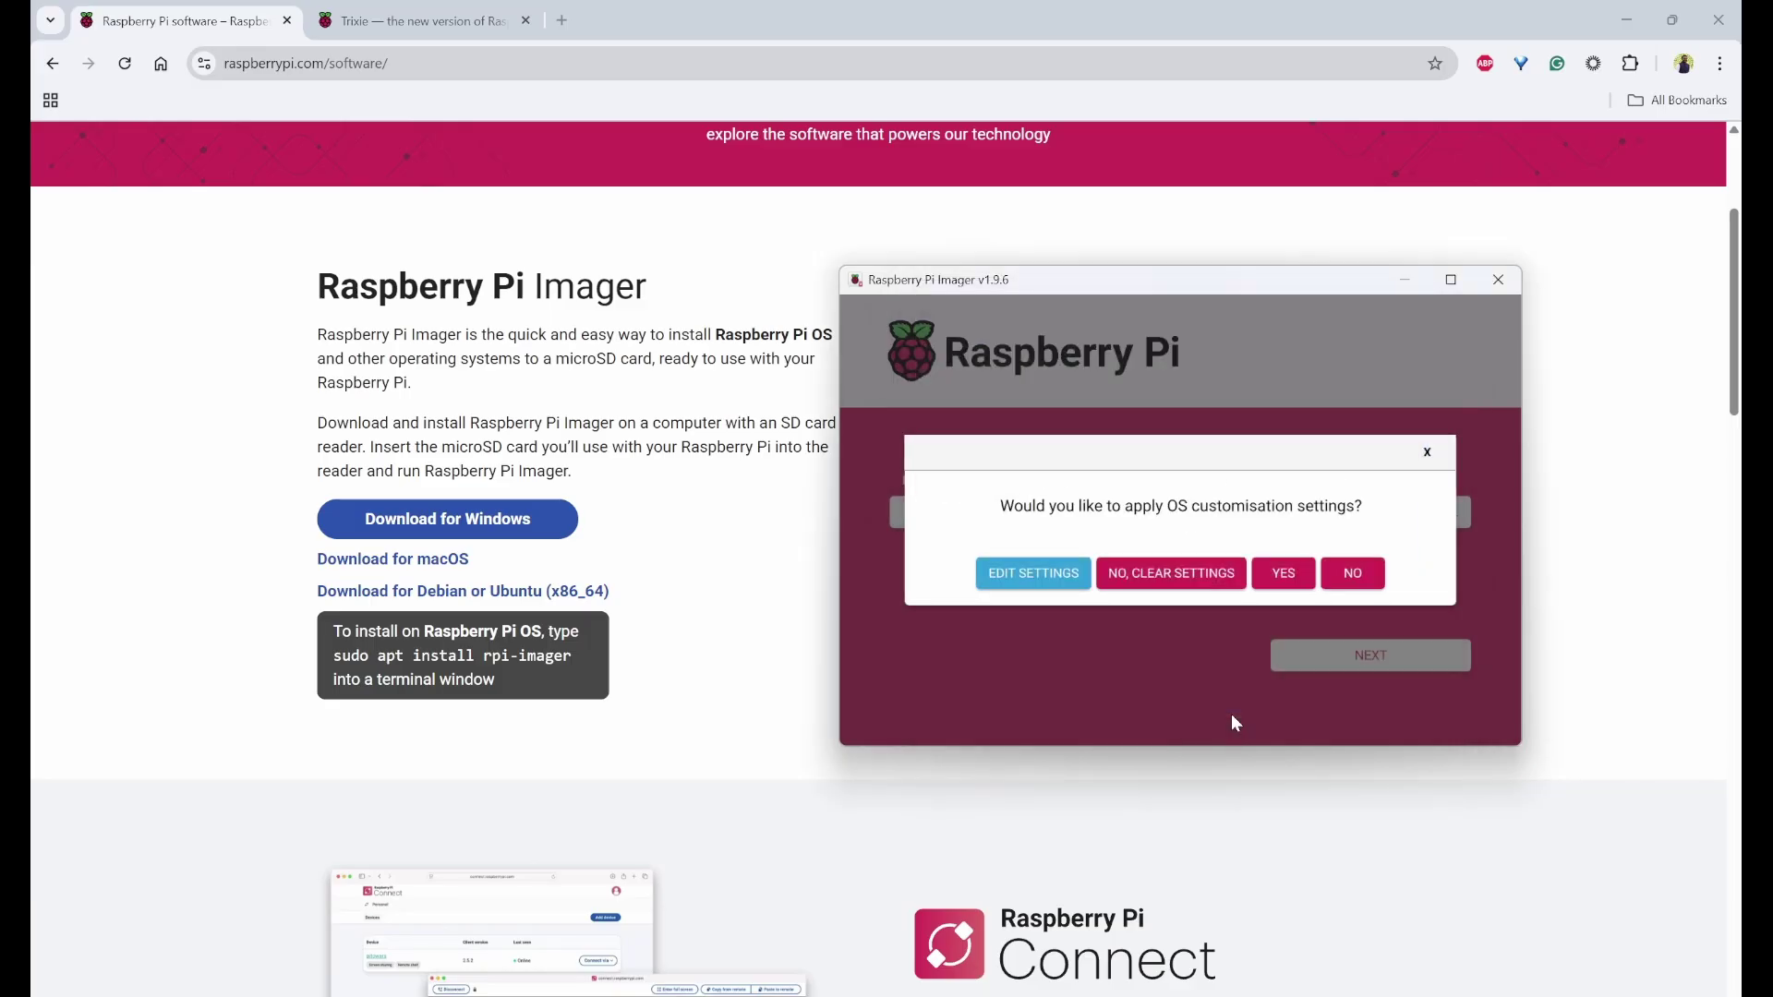
click(1284, 578)
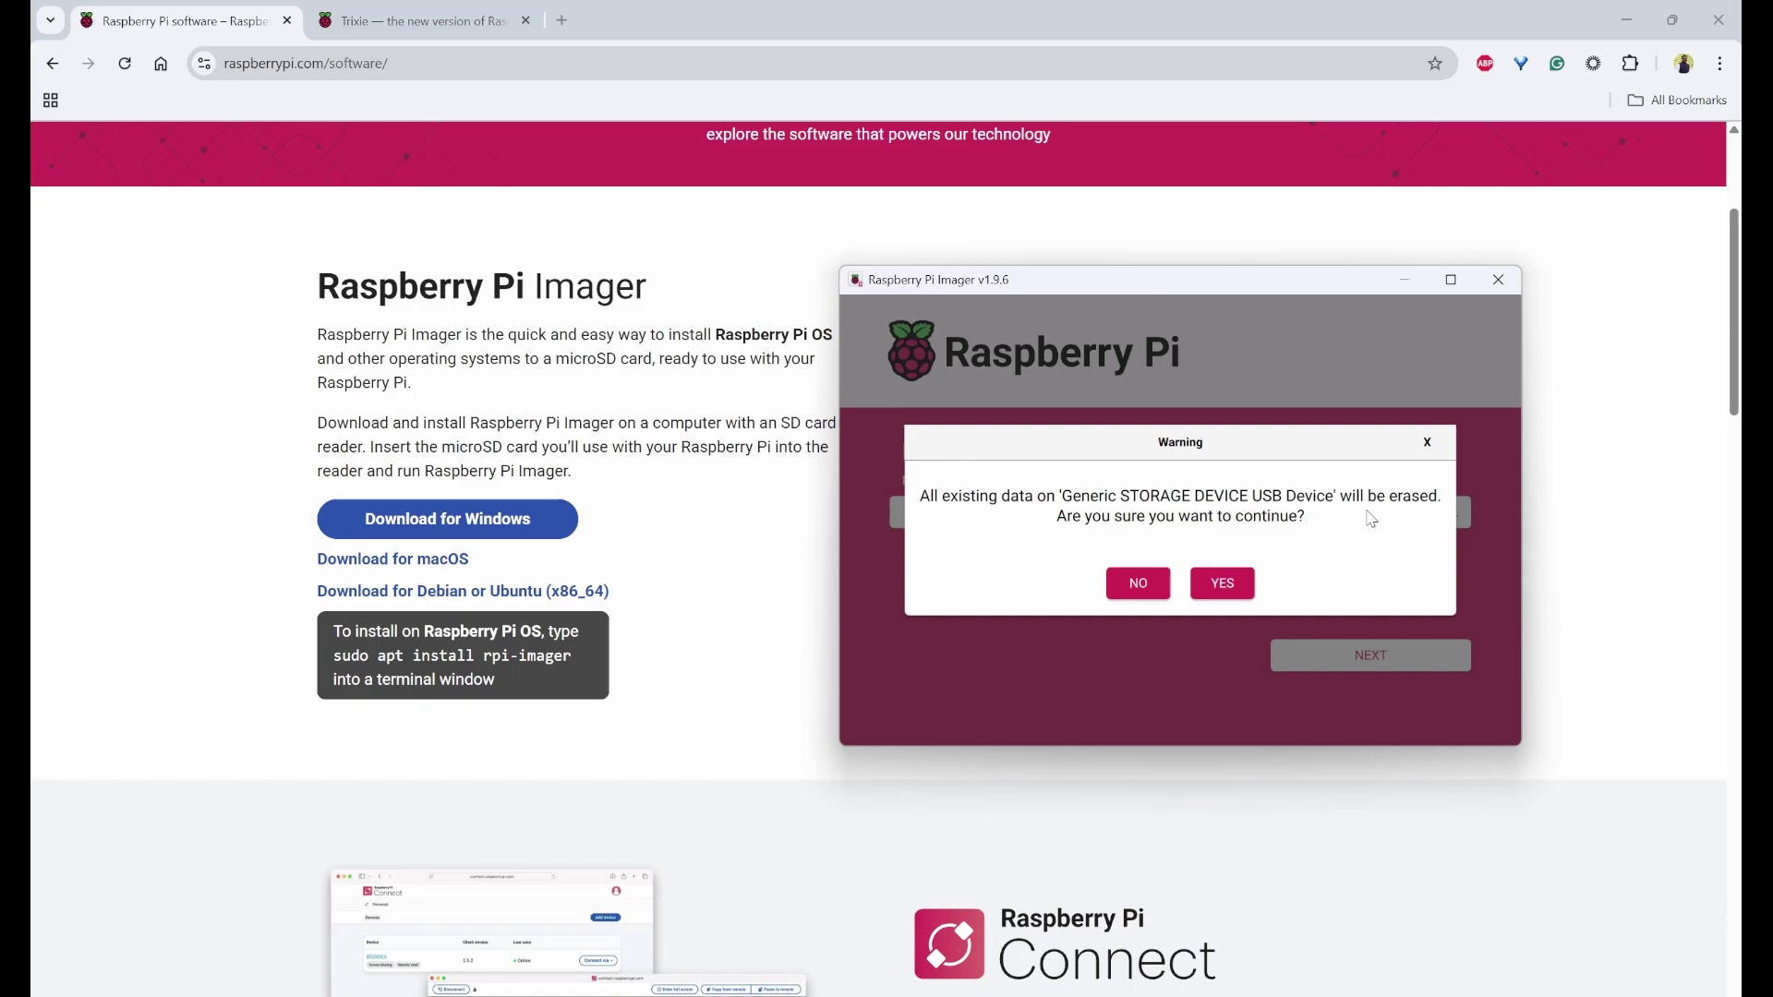
click(1224, 584)
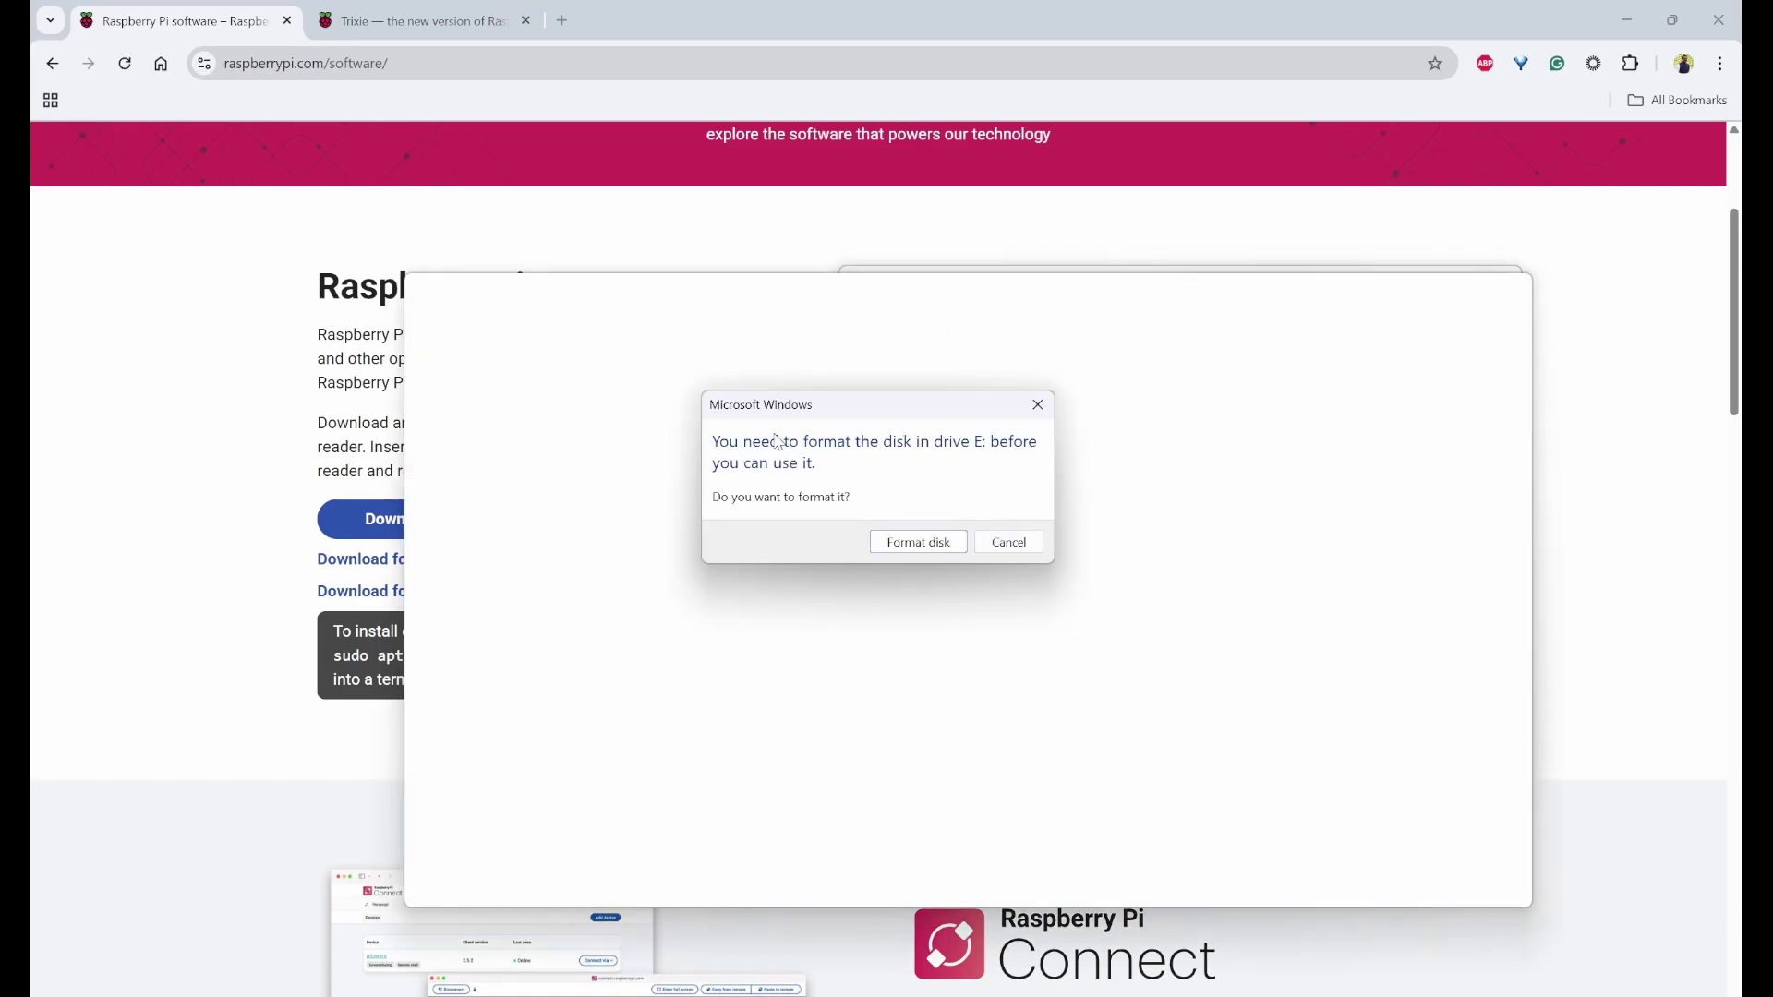
click(1008, 550)
click(1006, 543)
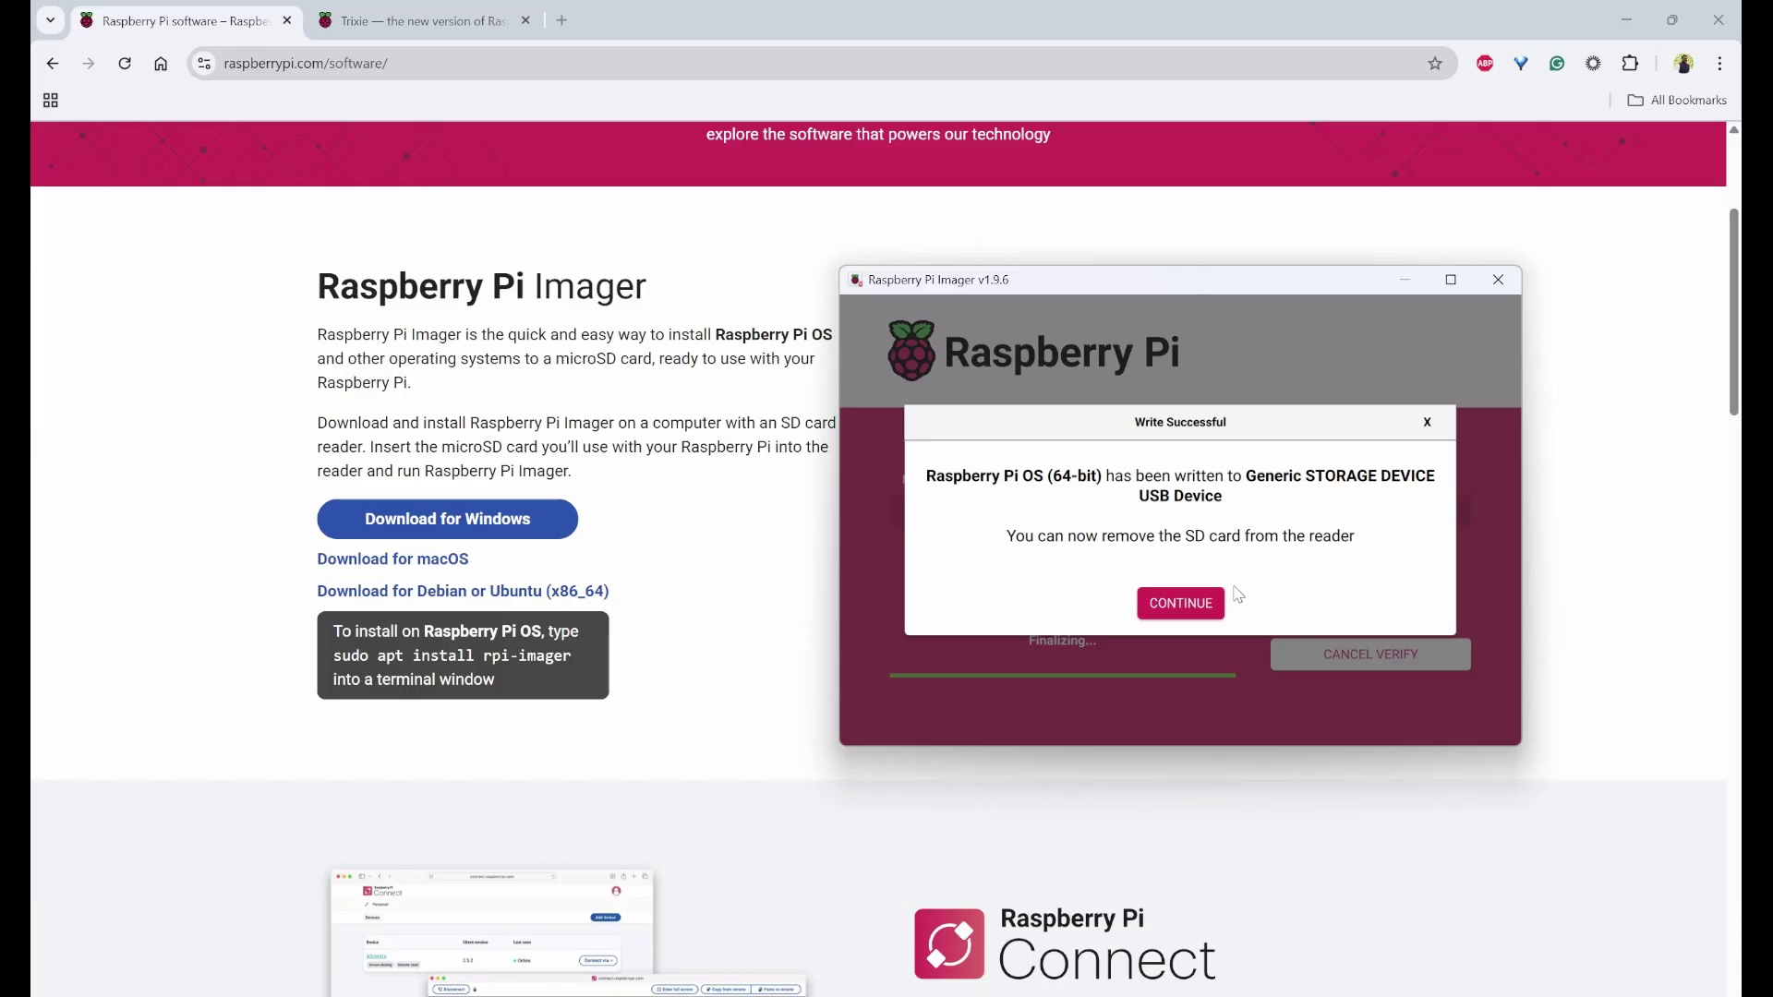
Step: Close the Write Successful message with CONTINUE
click(1187, 608)
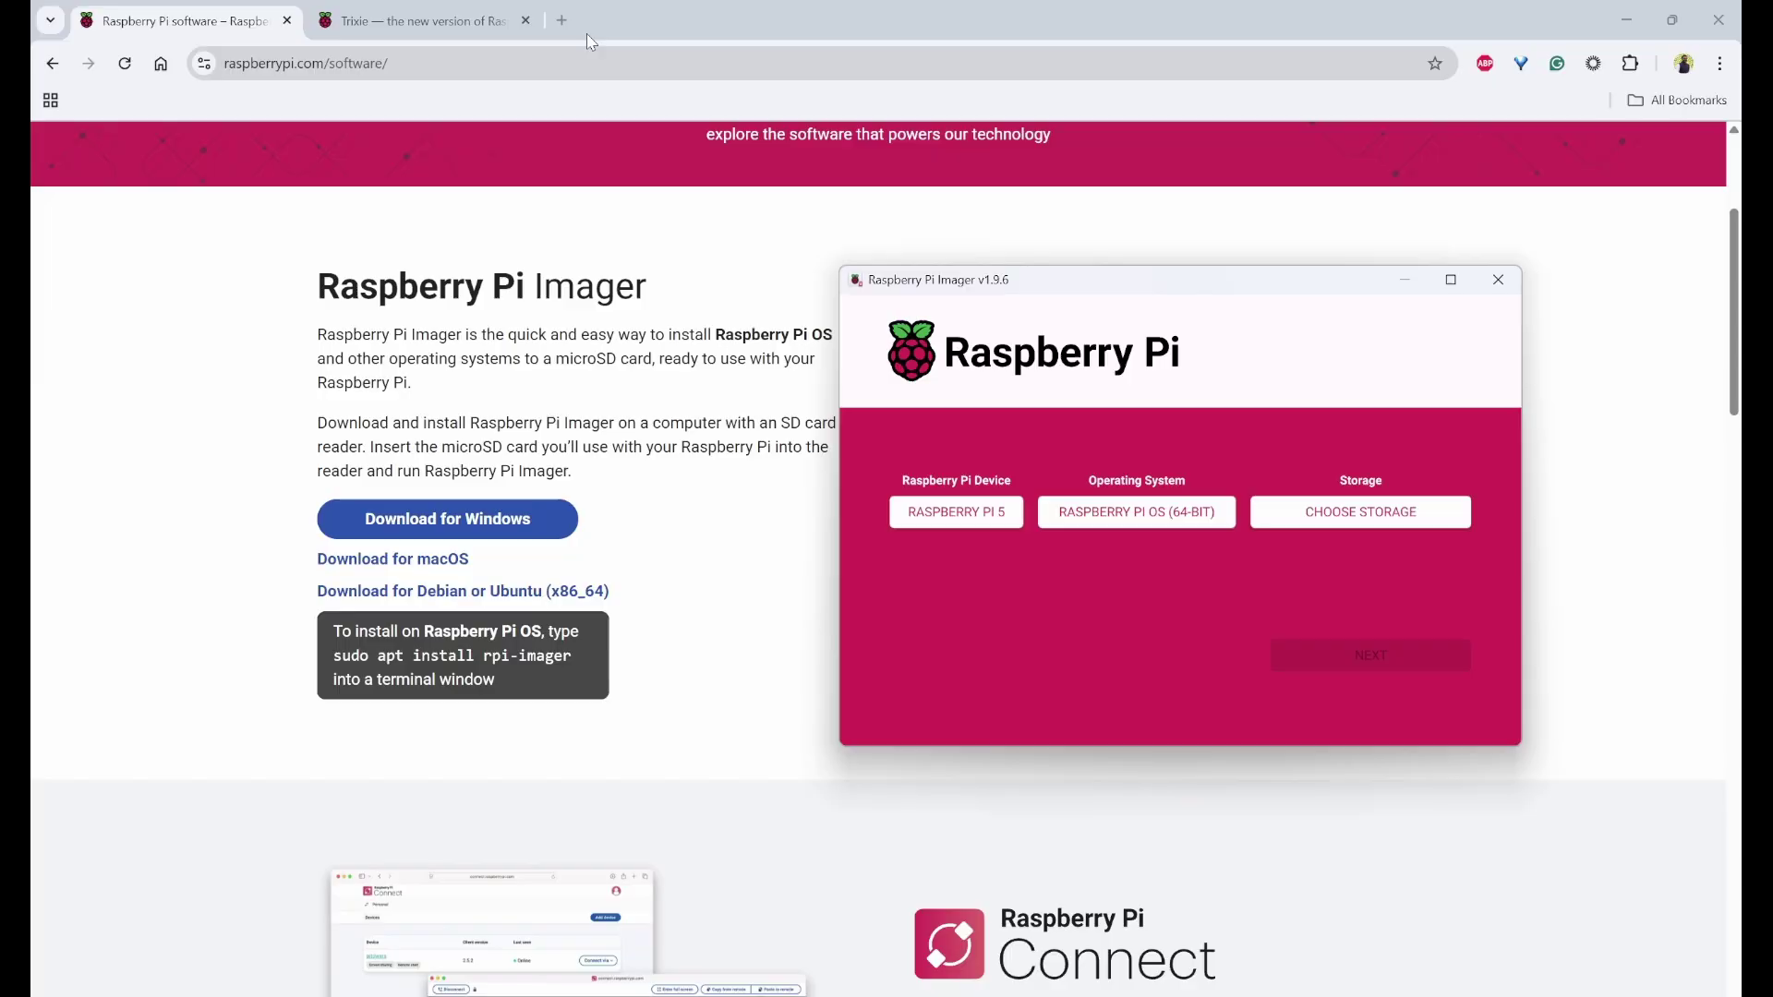
Step: Search 'putty' in a new tab and open the PuTTY latest release download page
click(562, 21)
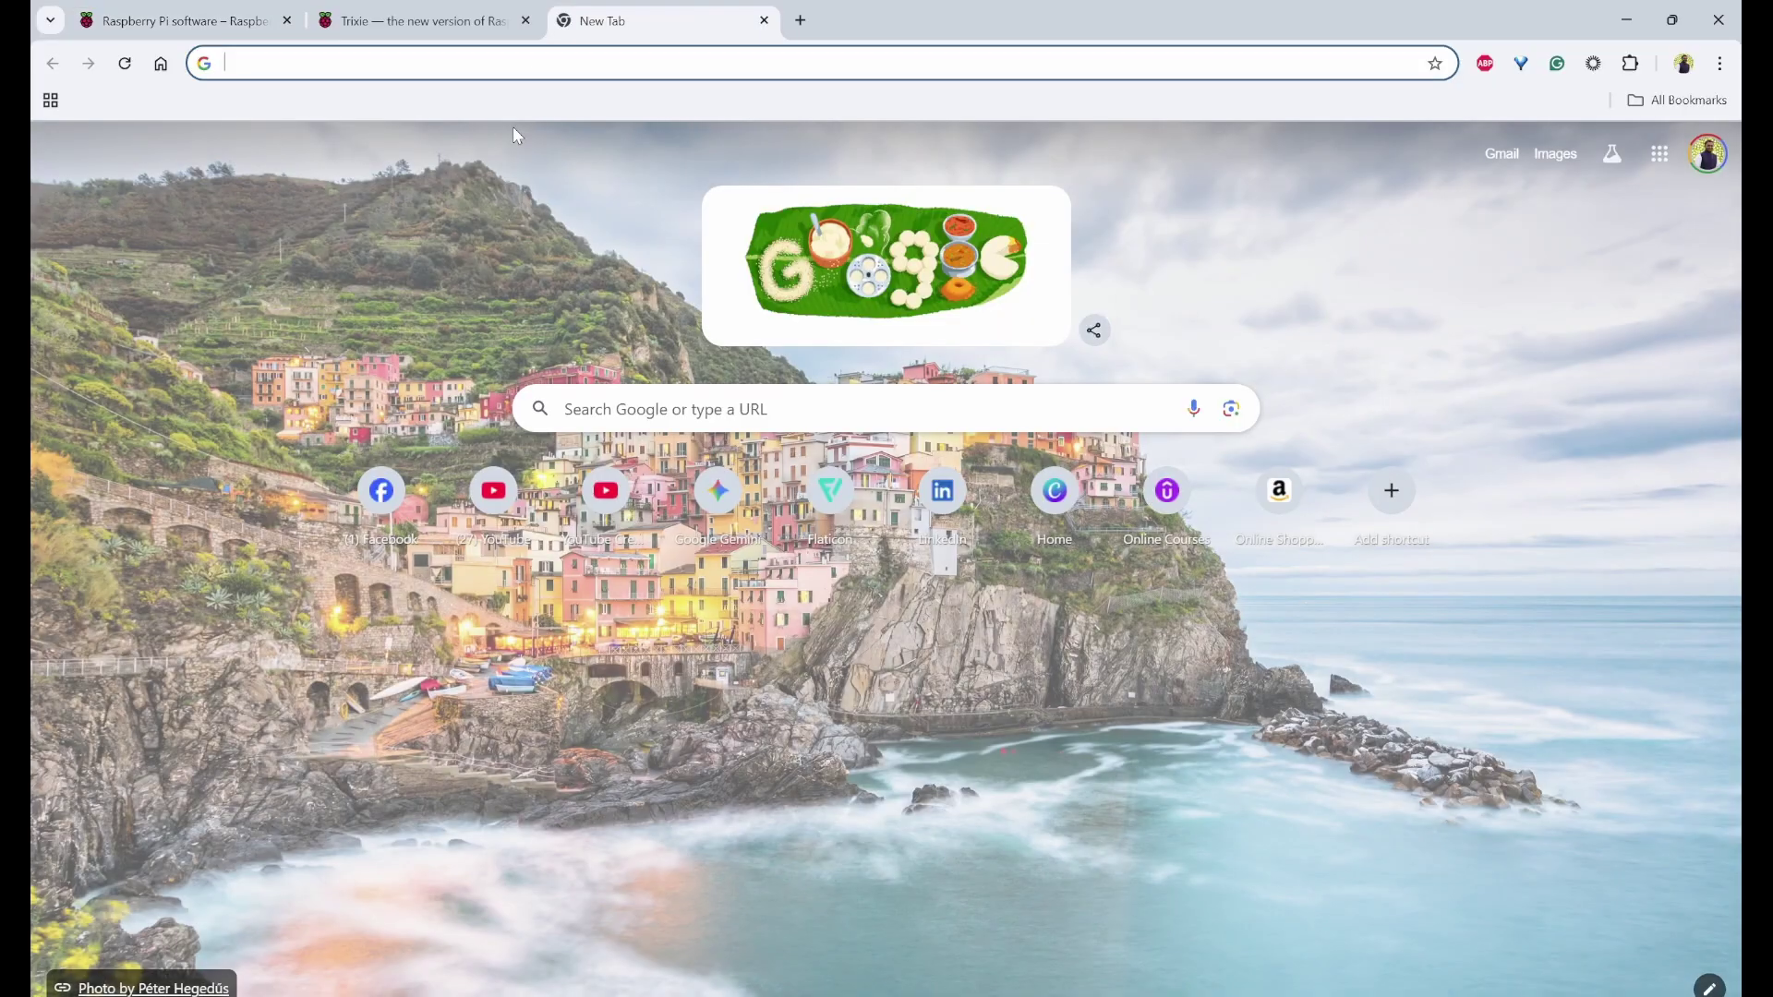
text(putty)
key(Return)
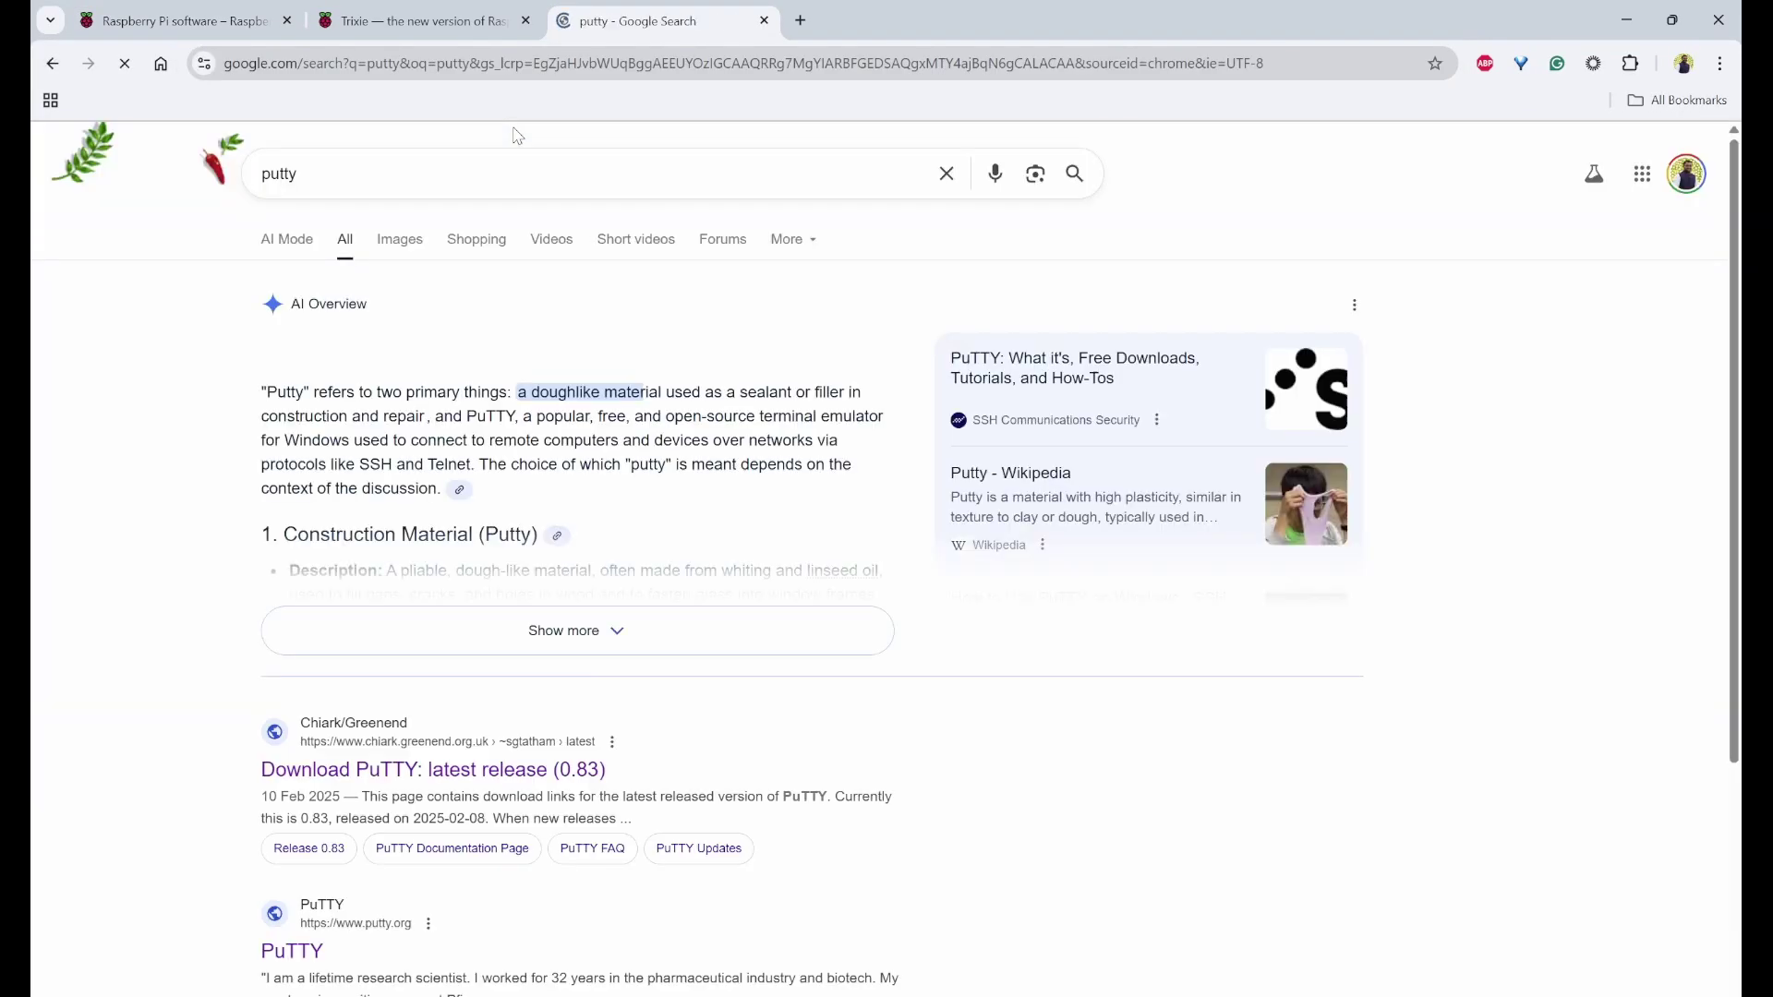
scroll(572, 729, down, 1)
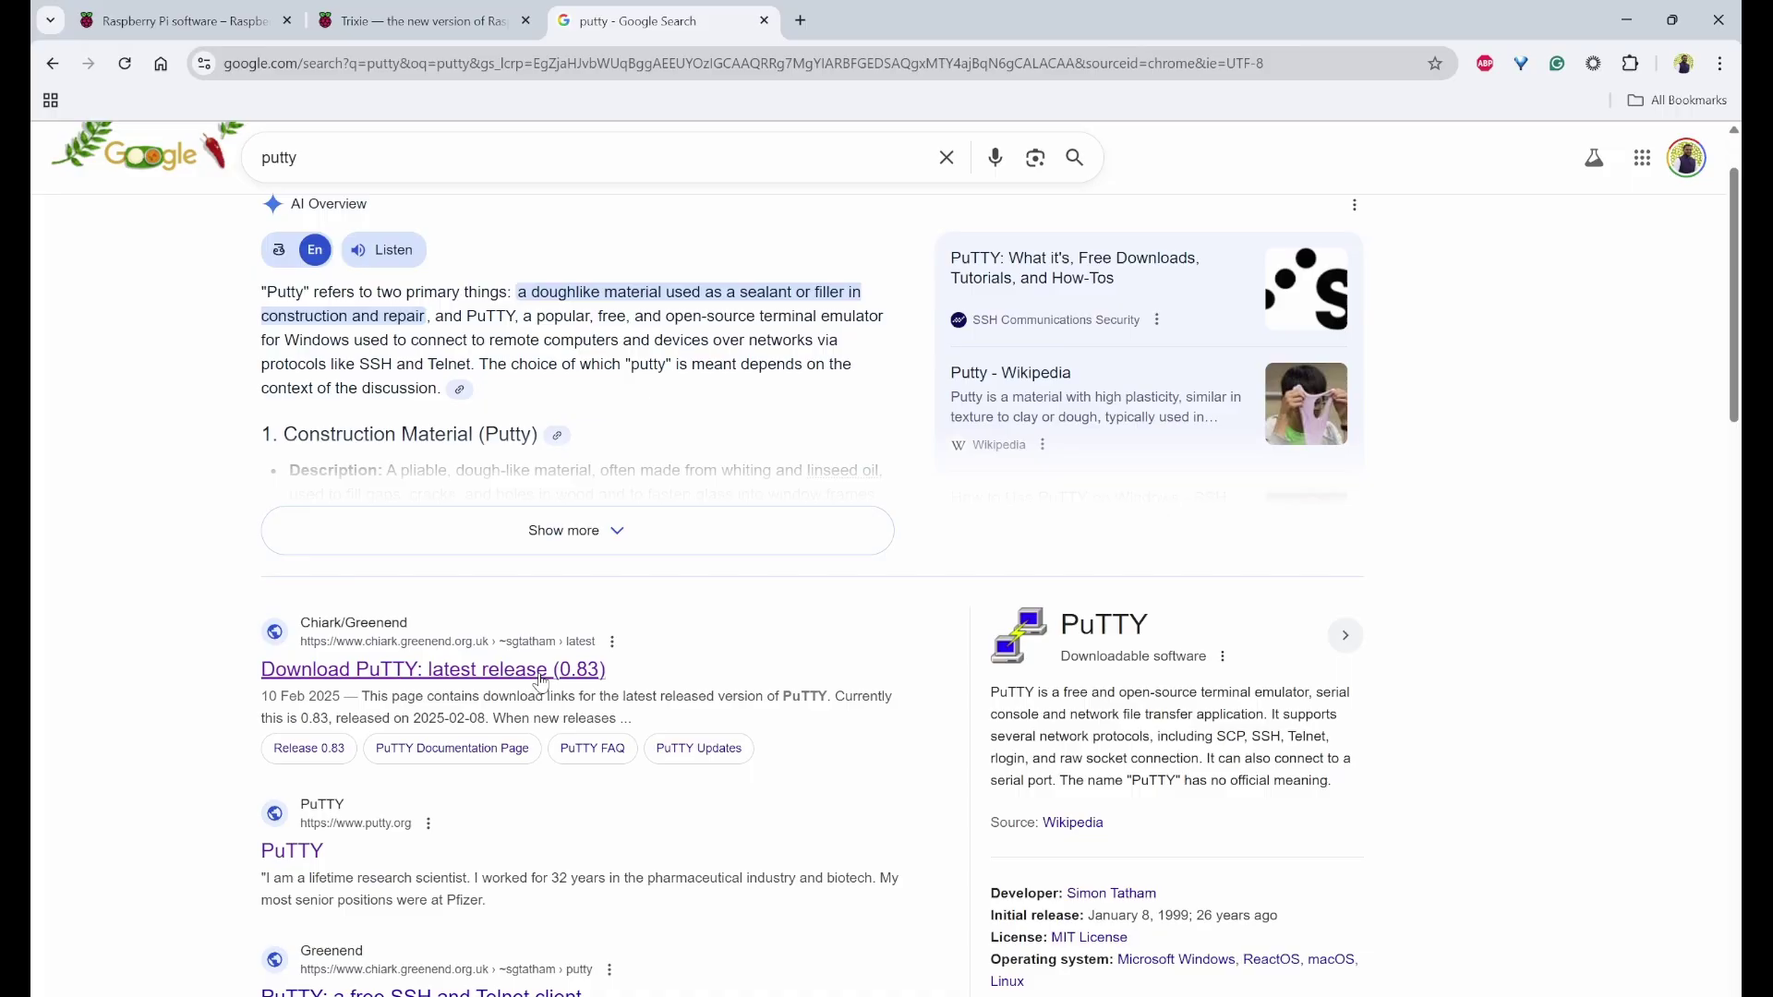
click(541, 674)
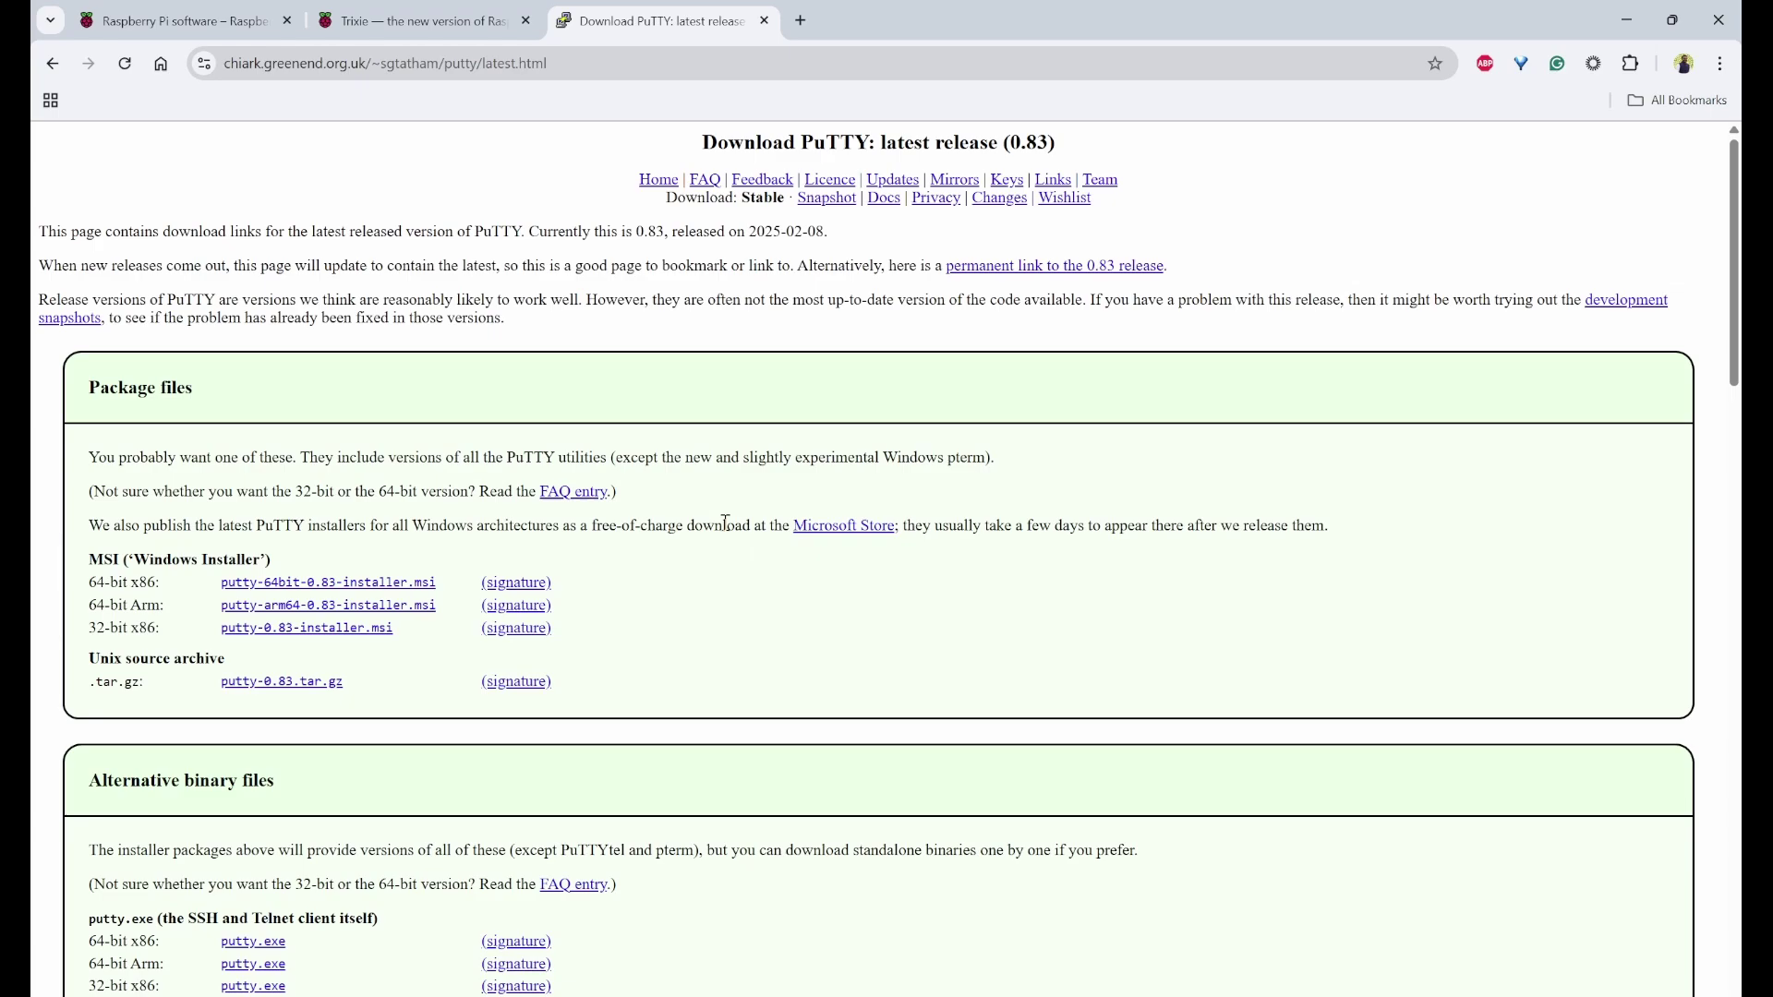
Step: Launch the installed PuTTY app from Windows search
key(super)
text(putt)
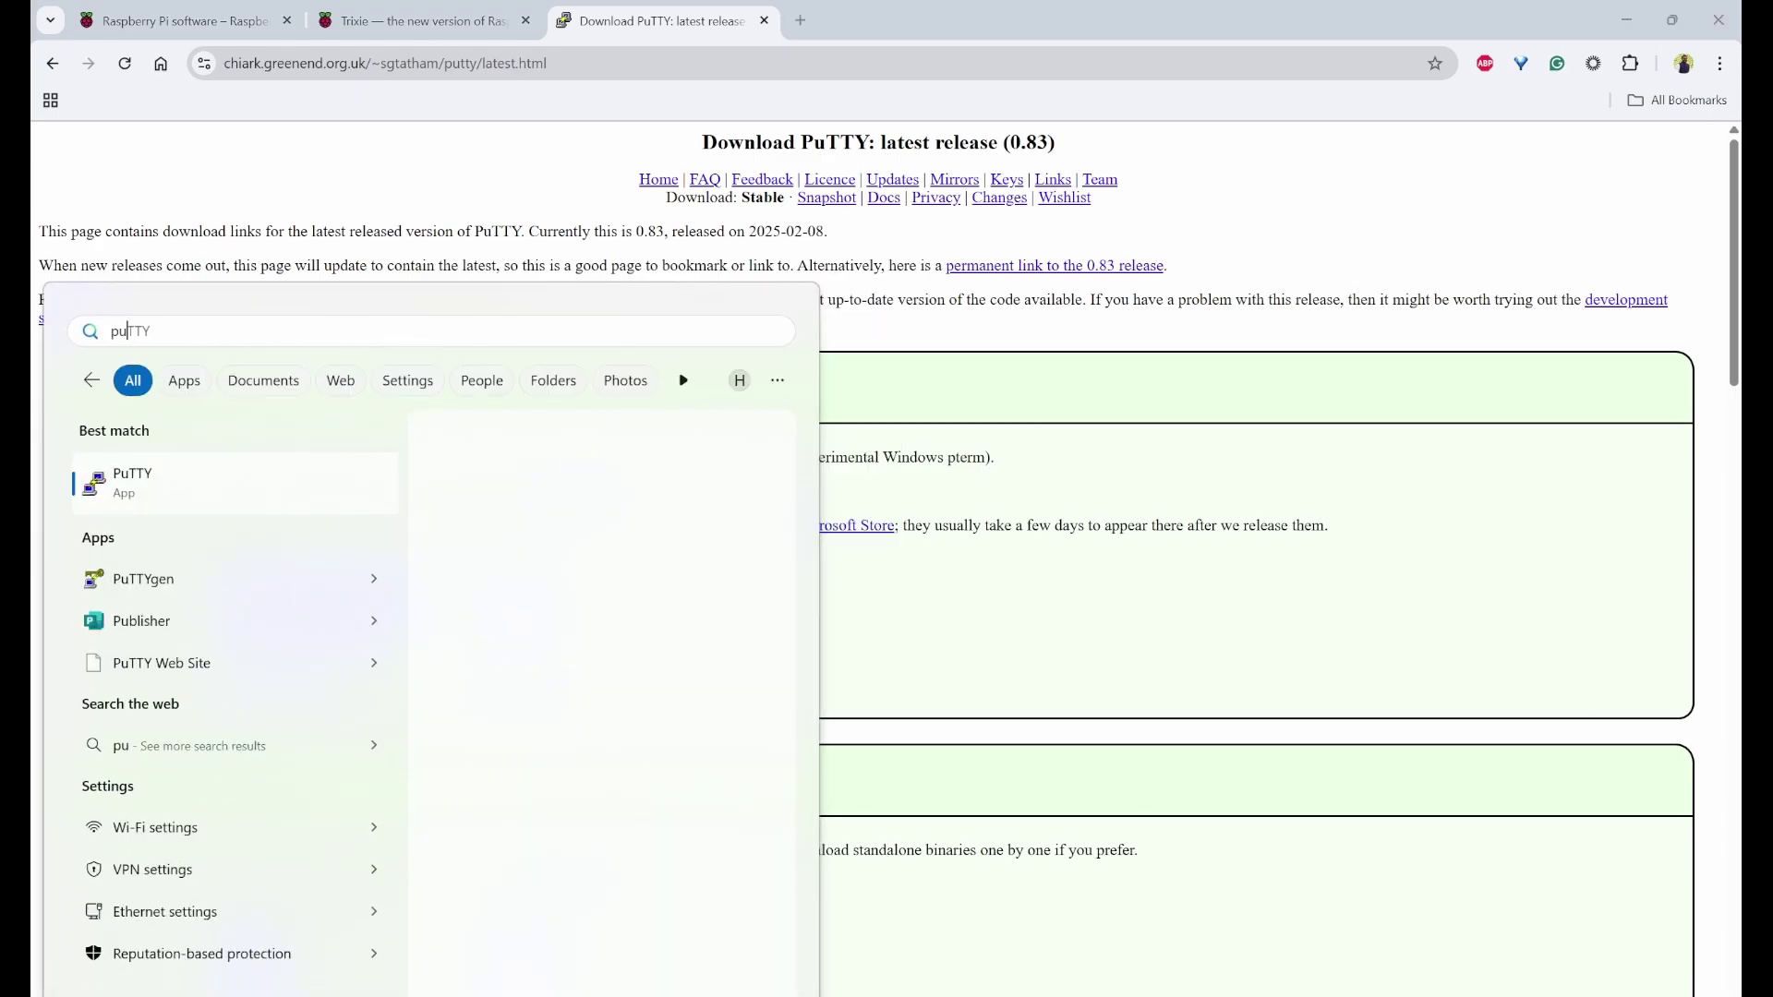
key(Return)
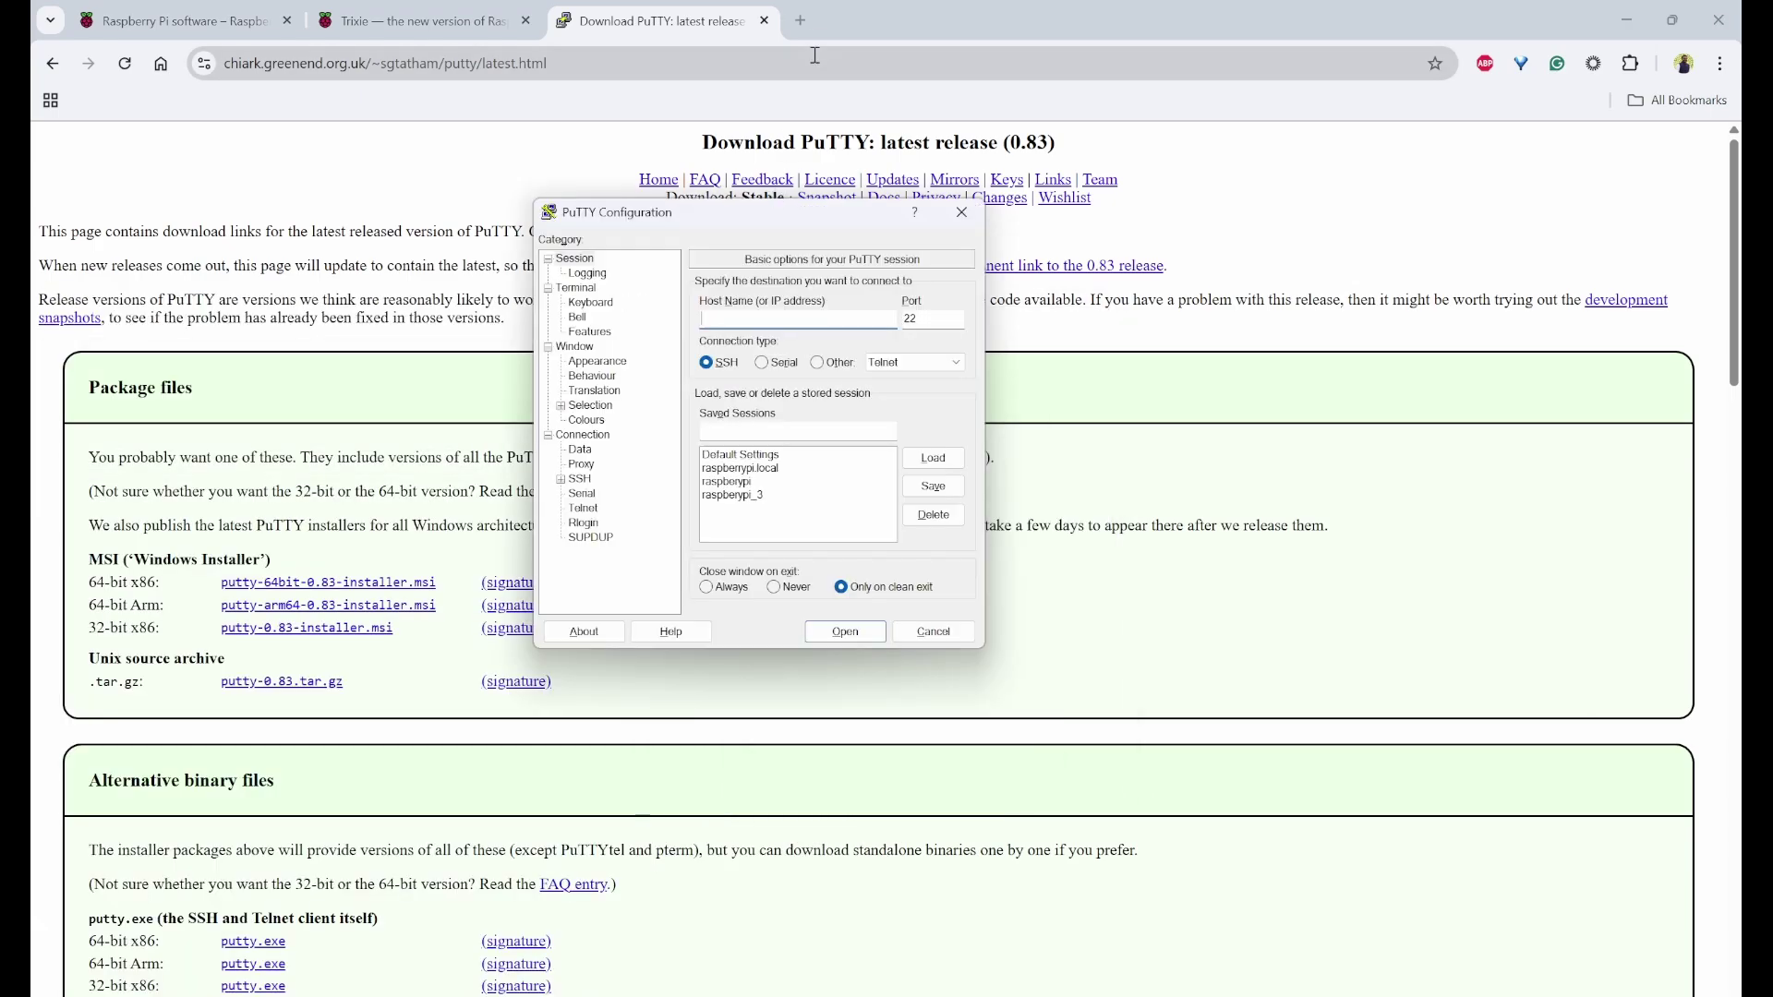
Step: Search 'angry in scanner' in another new tab and open the angryip.org website
click(800, 20)
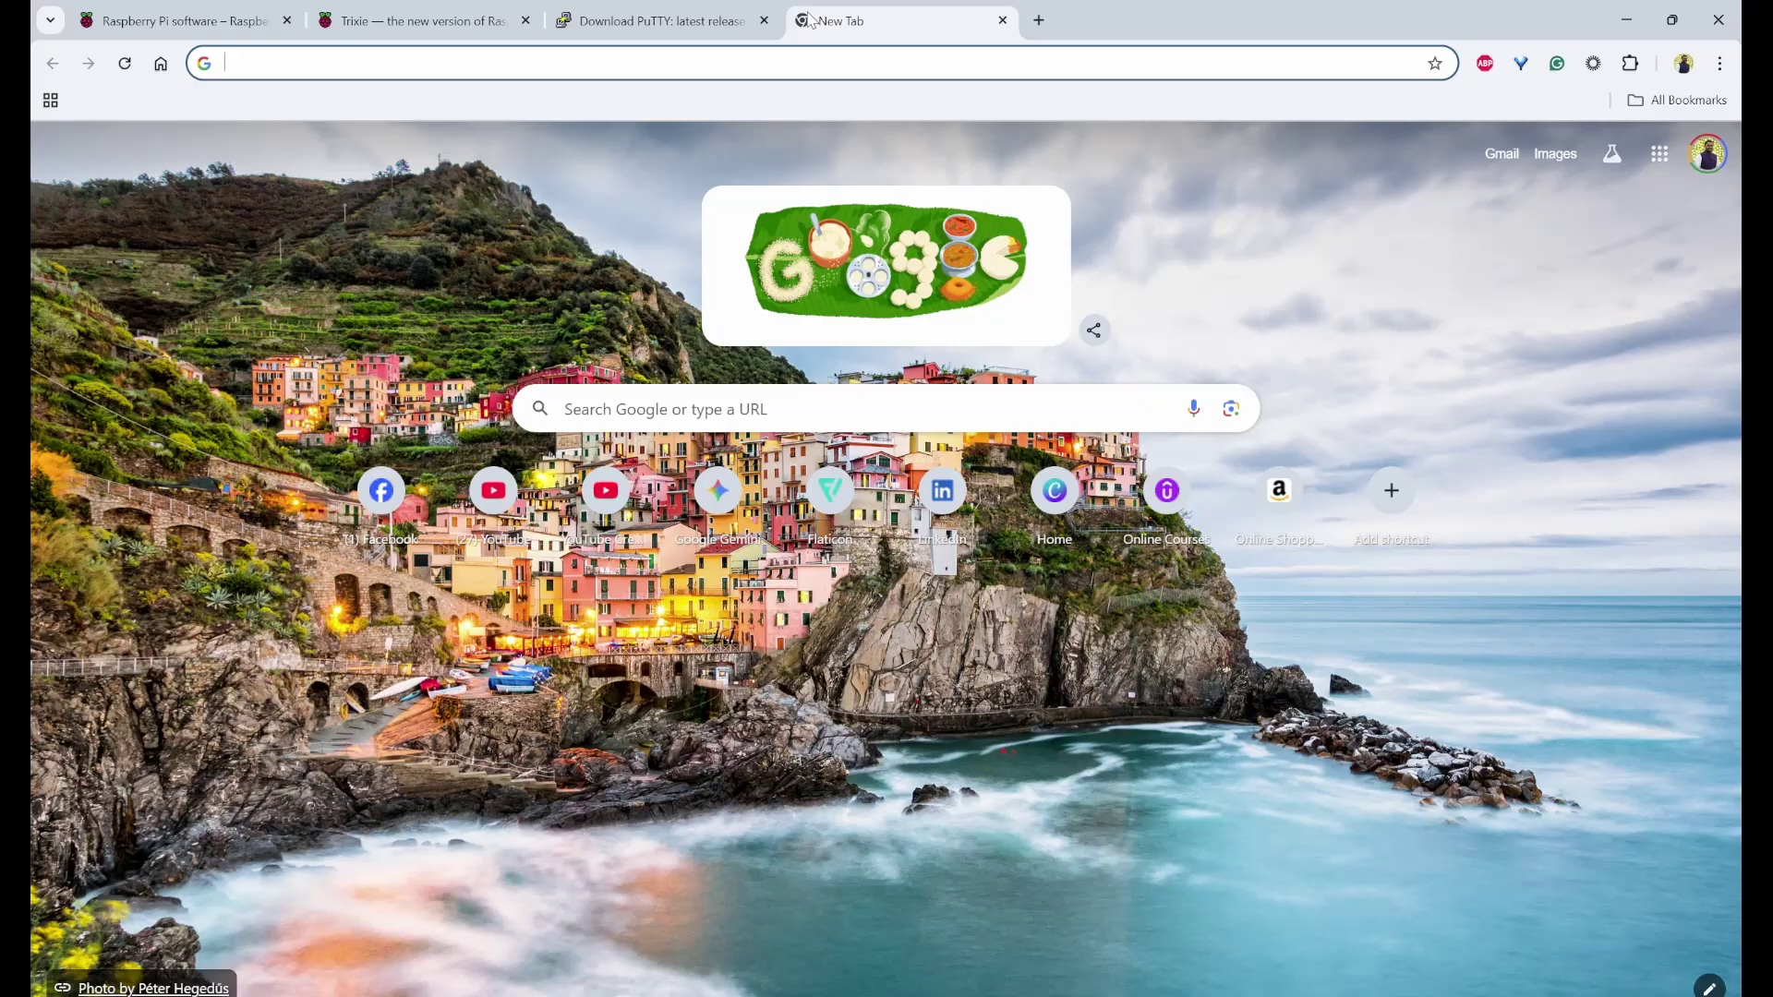
text(angr)
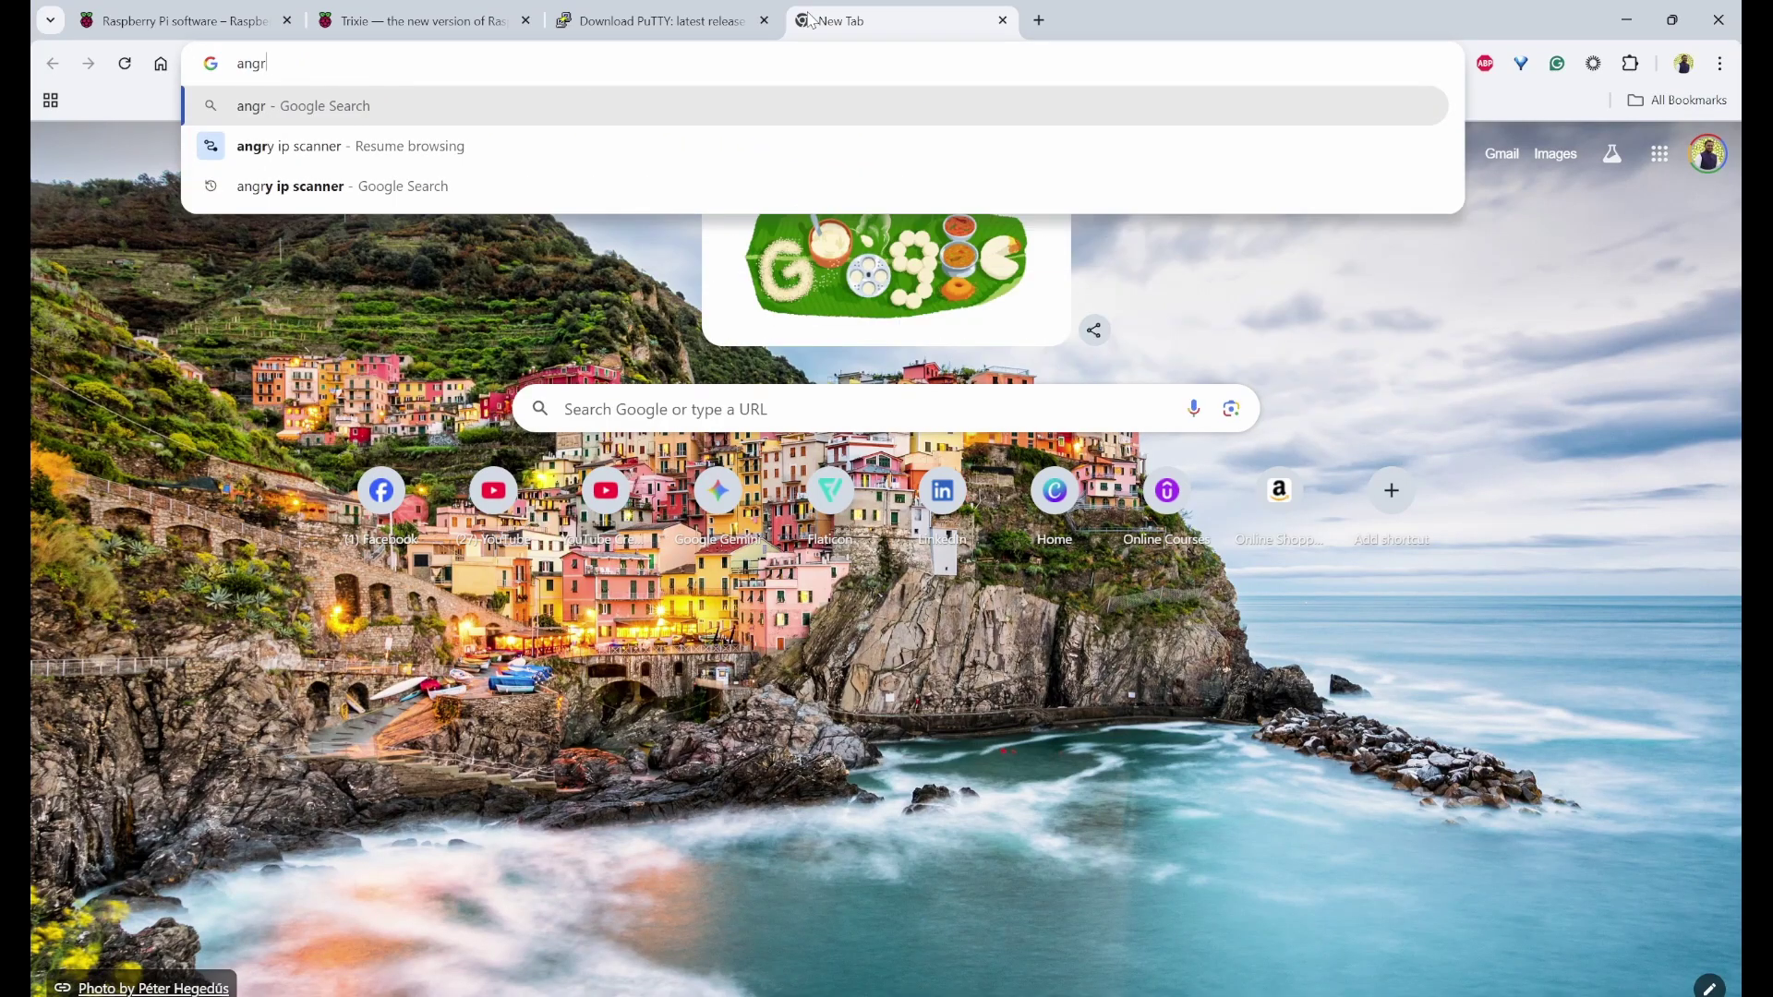
text(y in scanner)
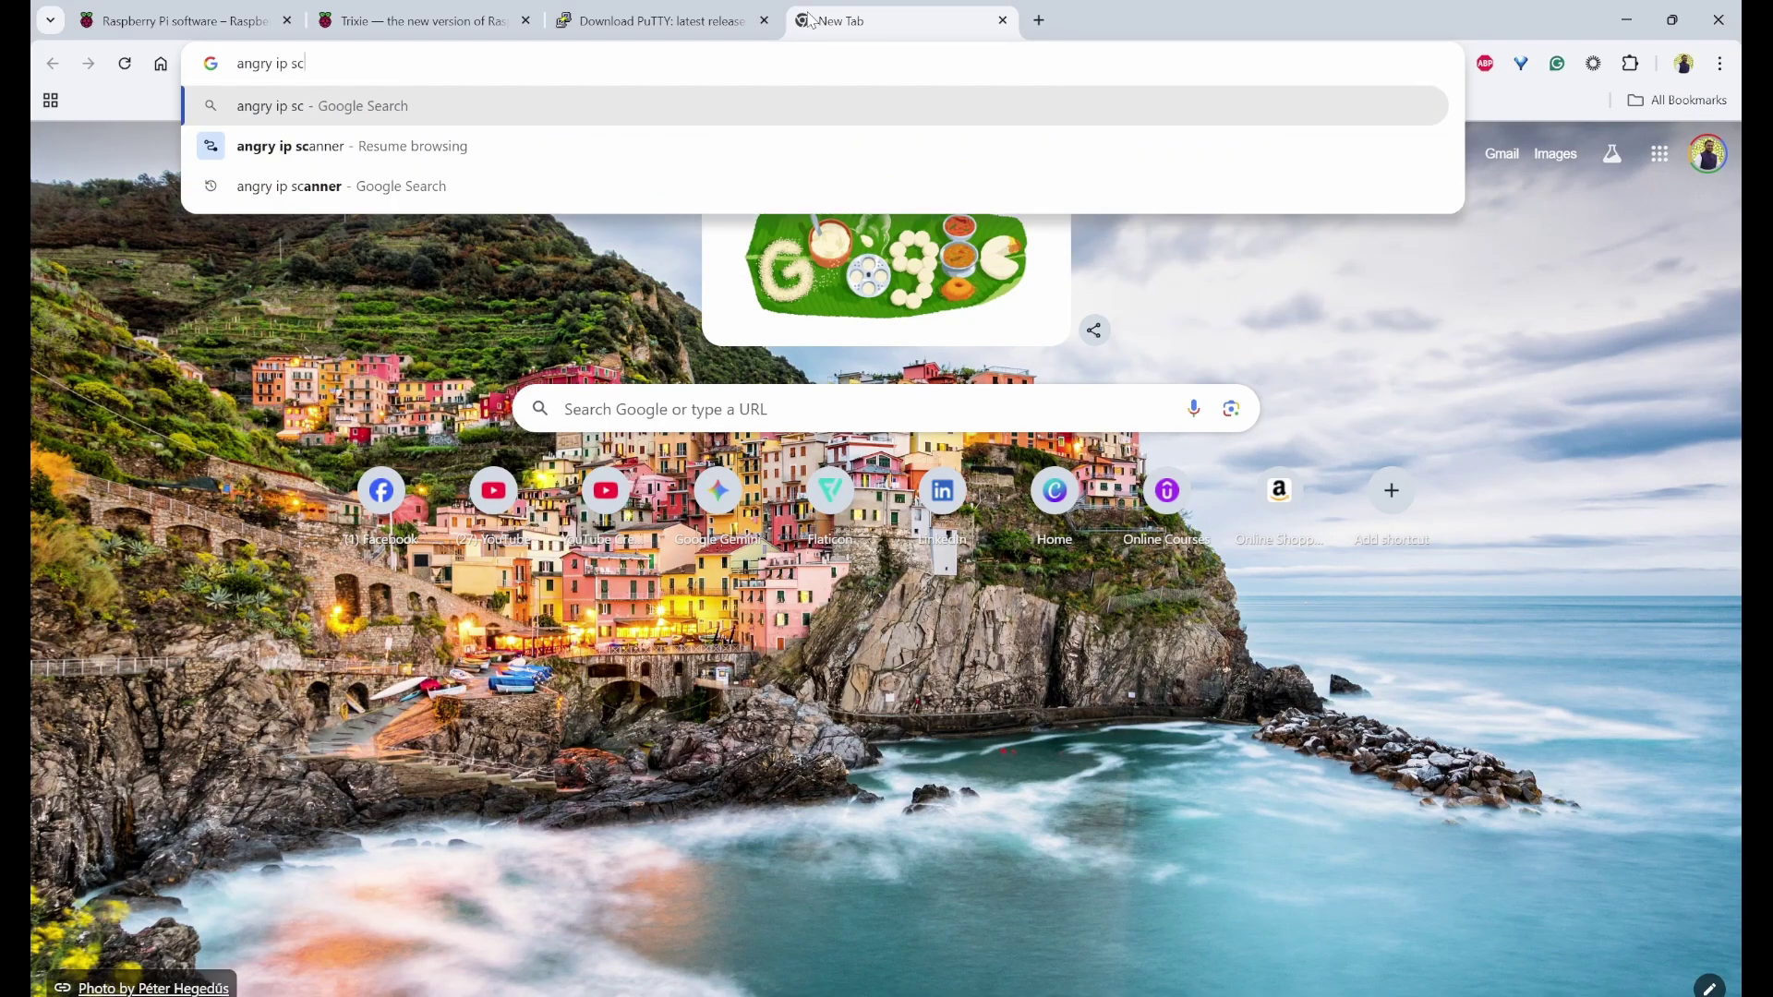
key(Return)
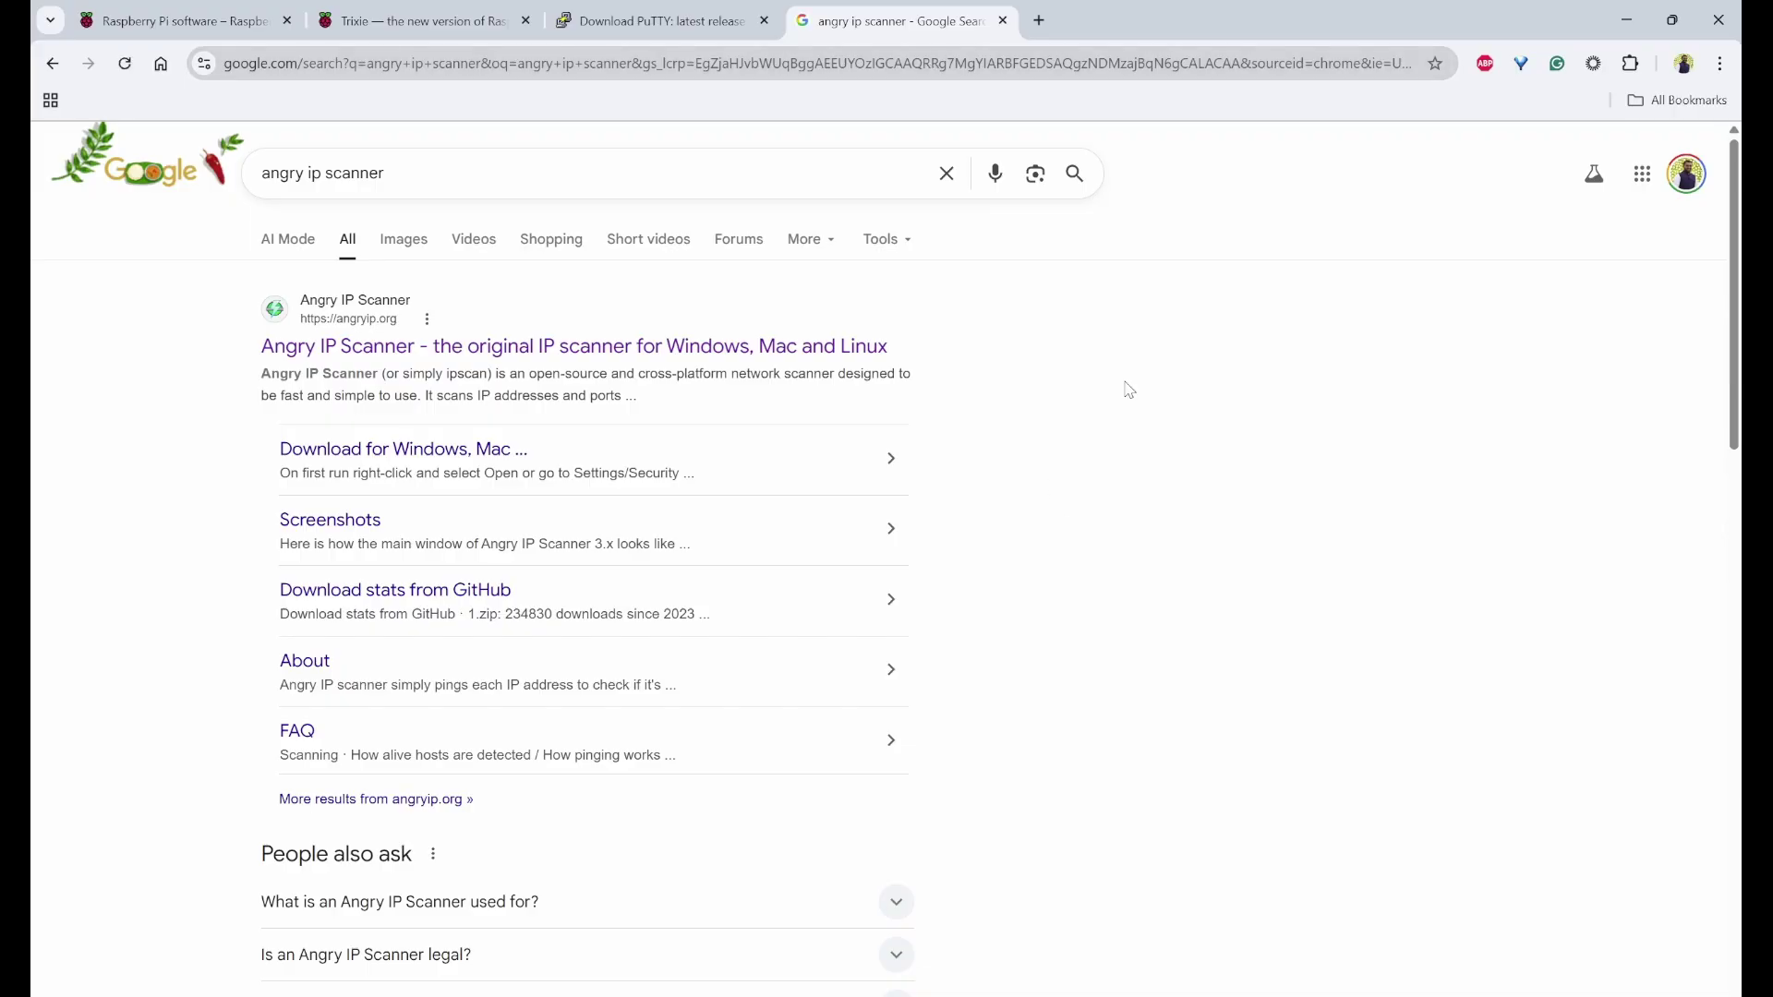
click(454, 351)
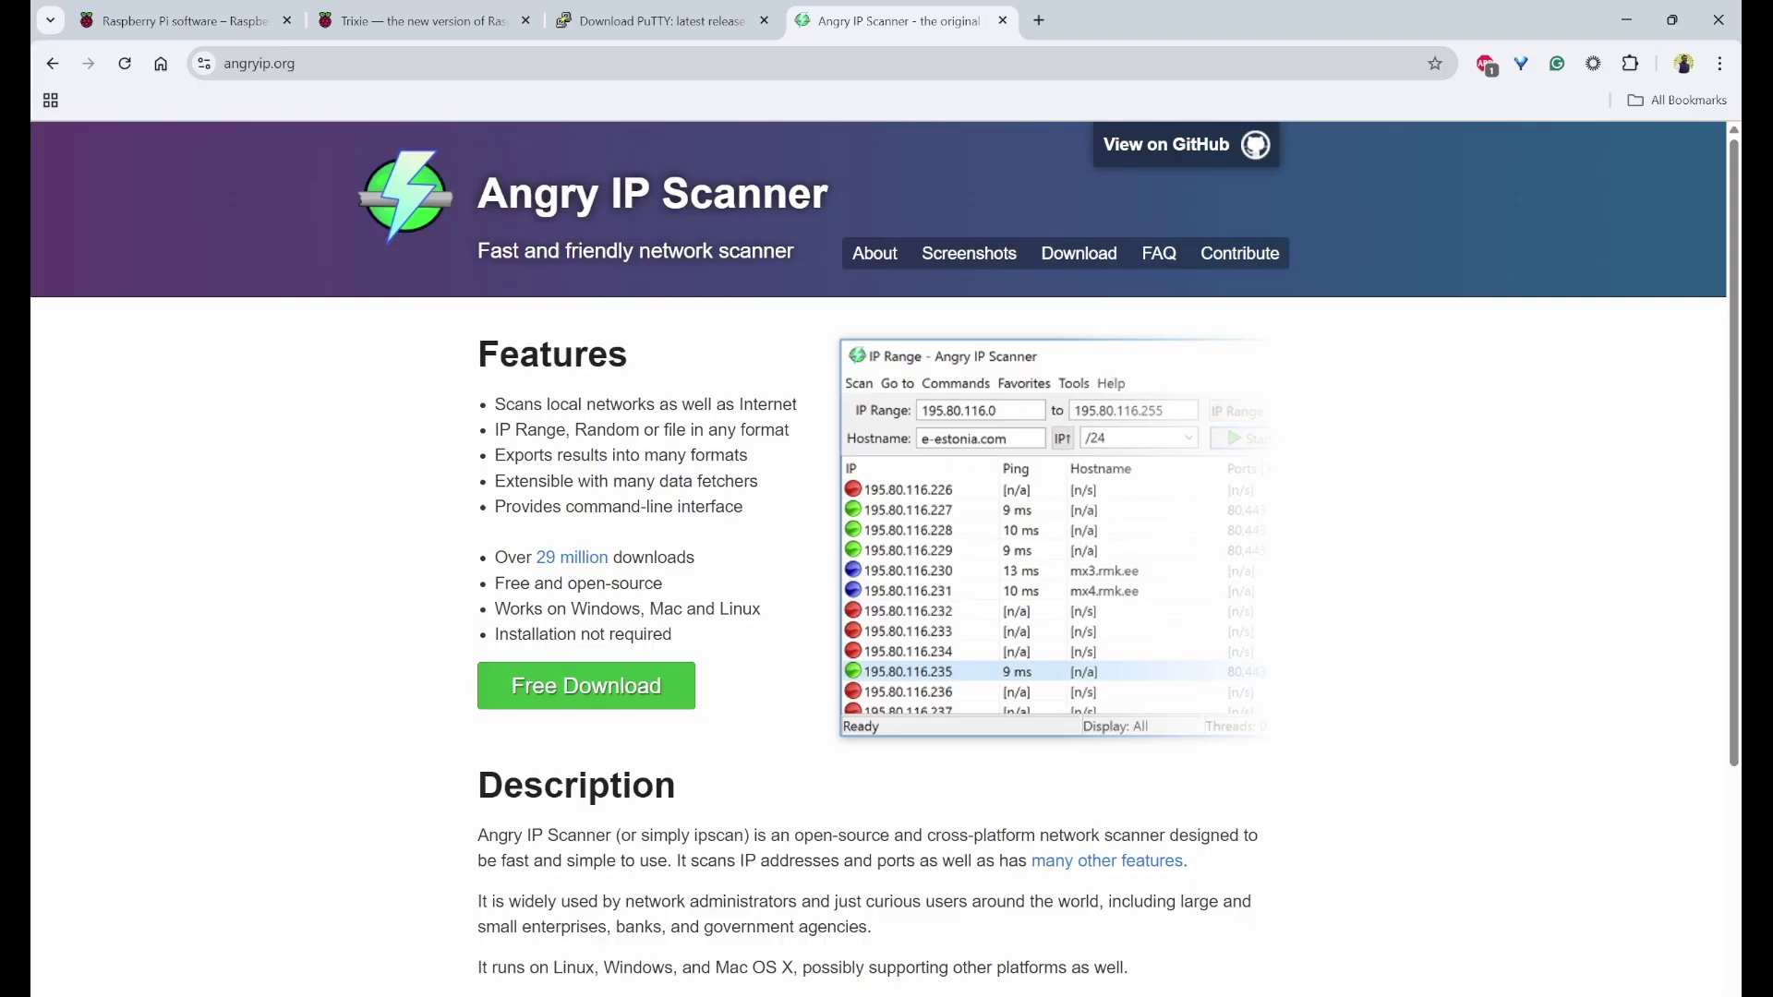
key(super)
Step: Launch Angry IP Scanner, decline the new-version offer, and scan the 192.168.29.x range
text(angry)
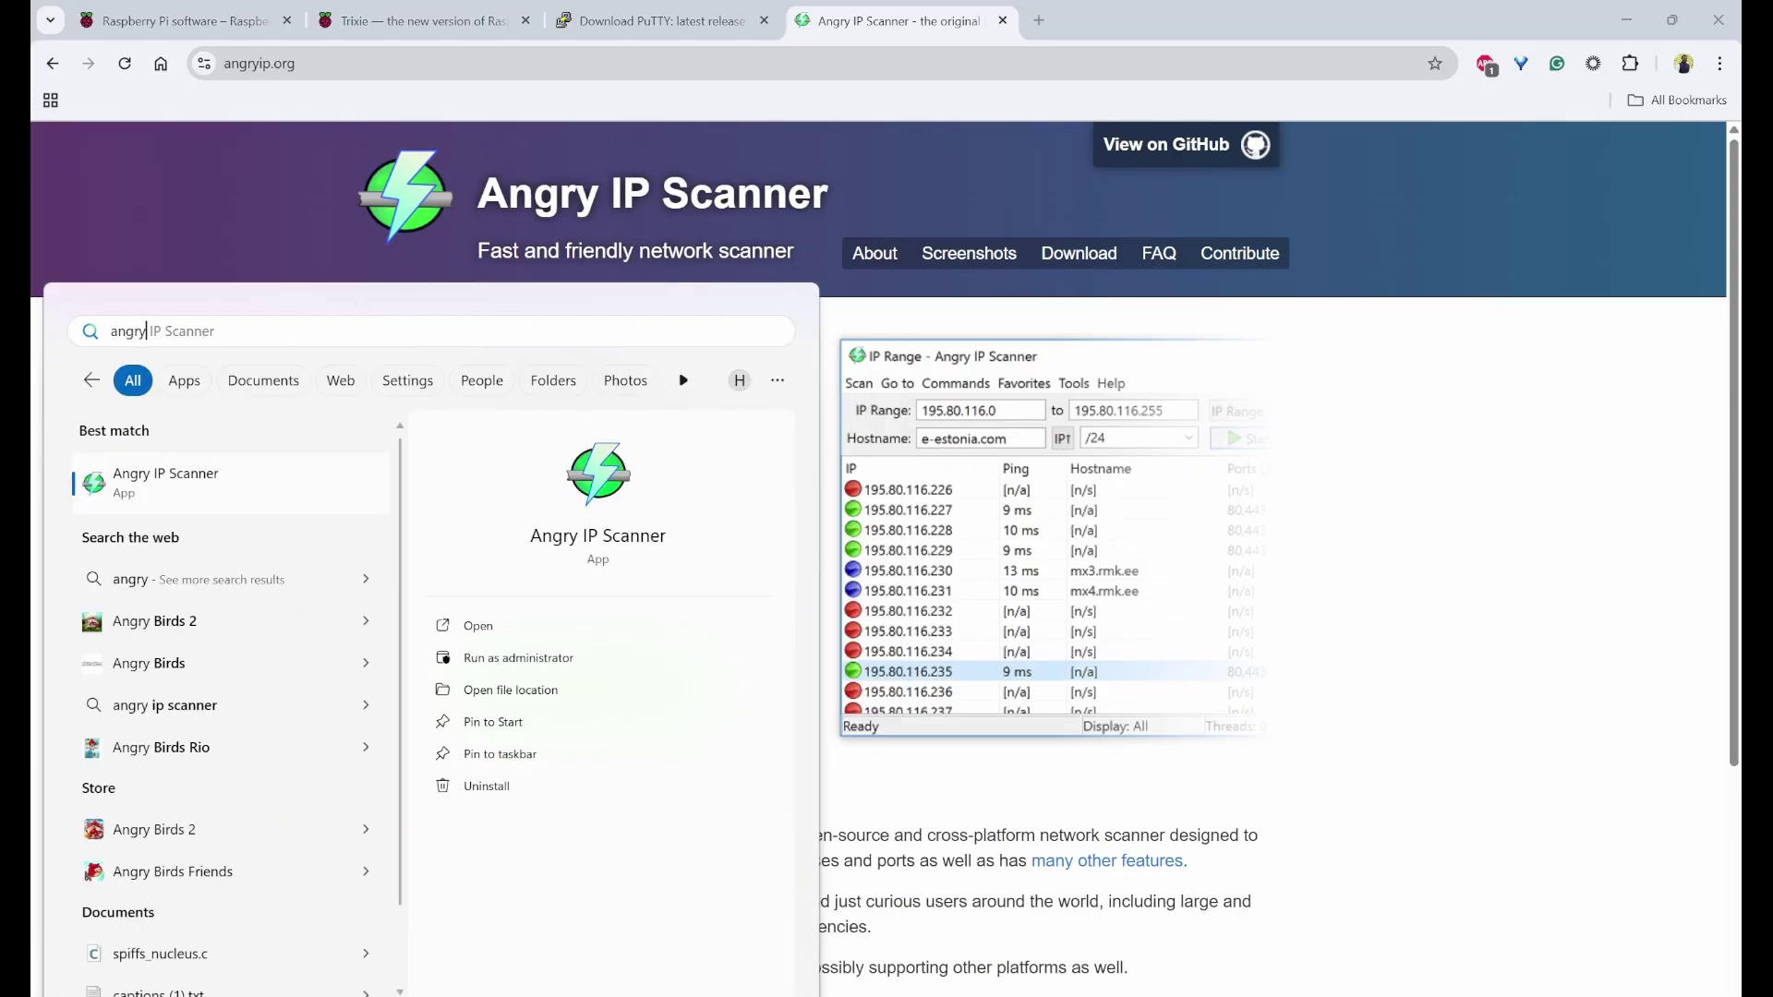
key(Return)
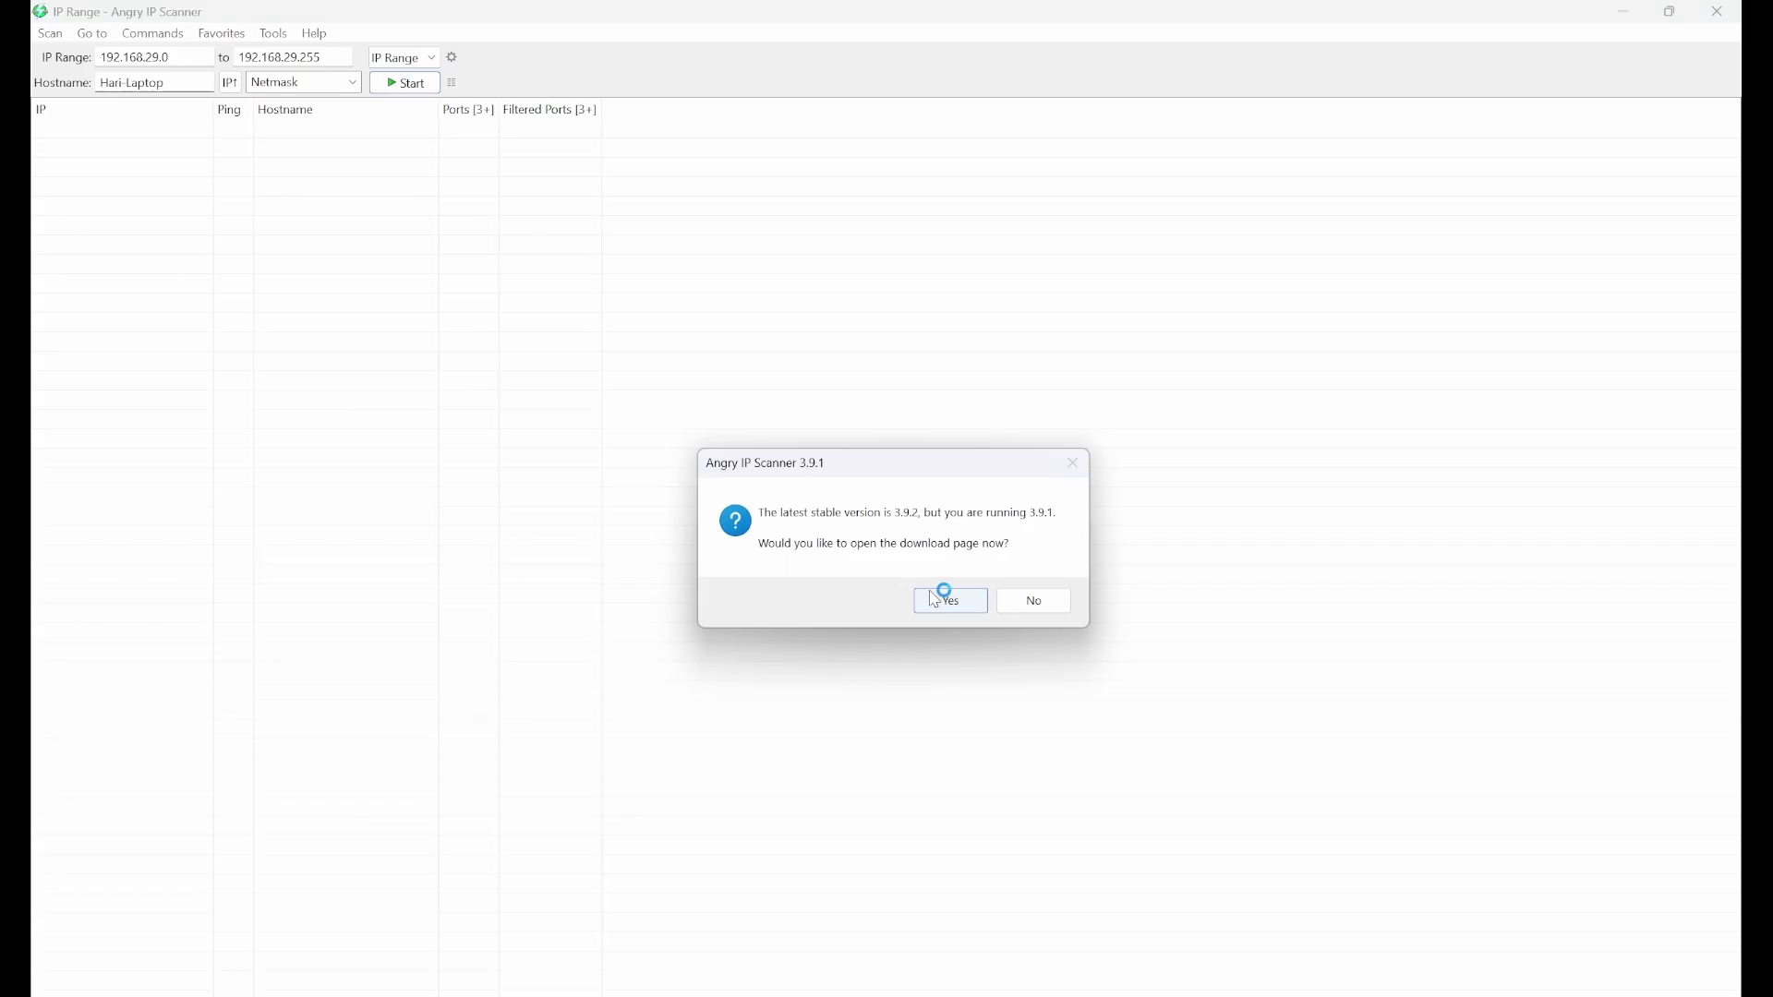
click(1033, 599)
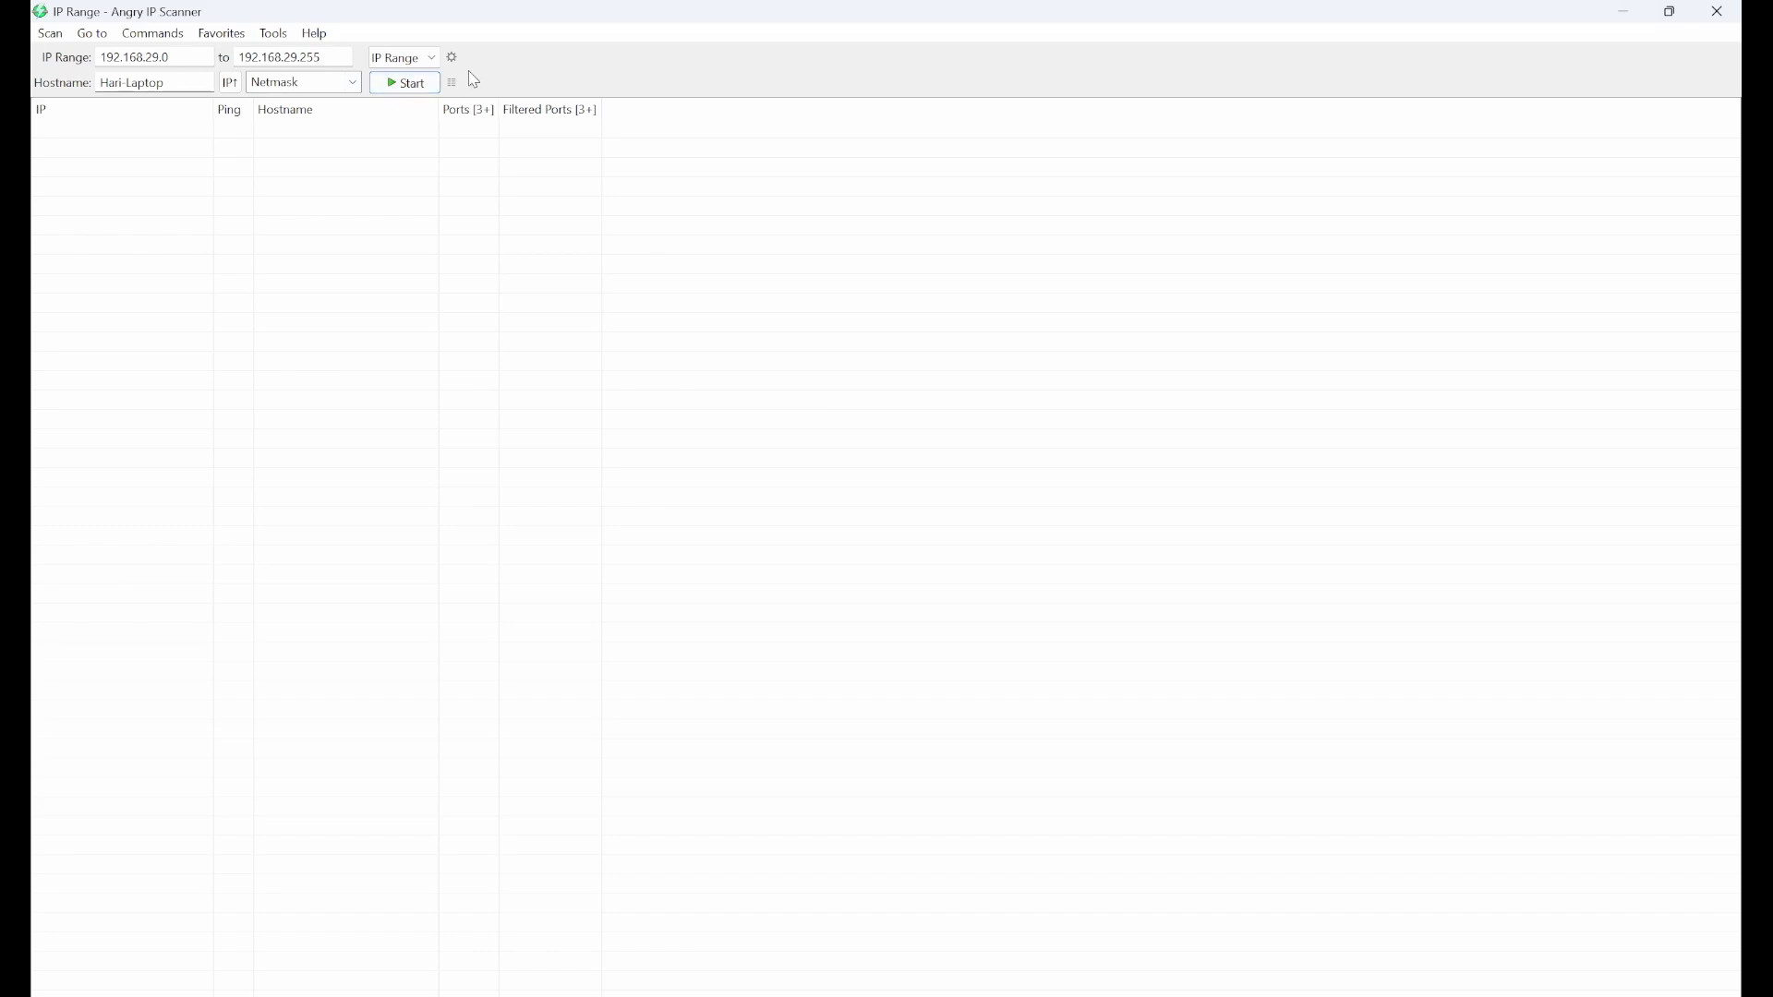
click(404, 82)
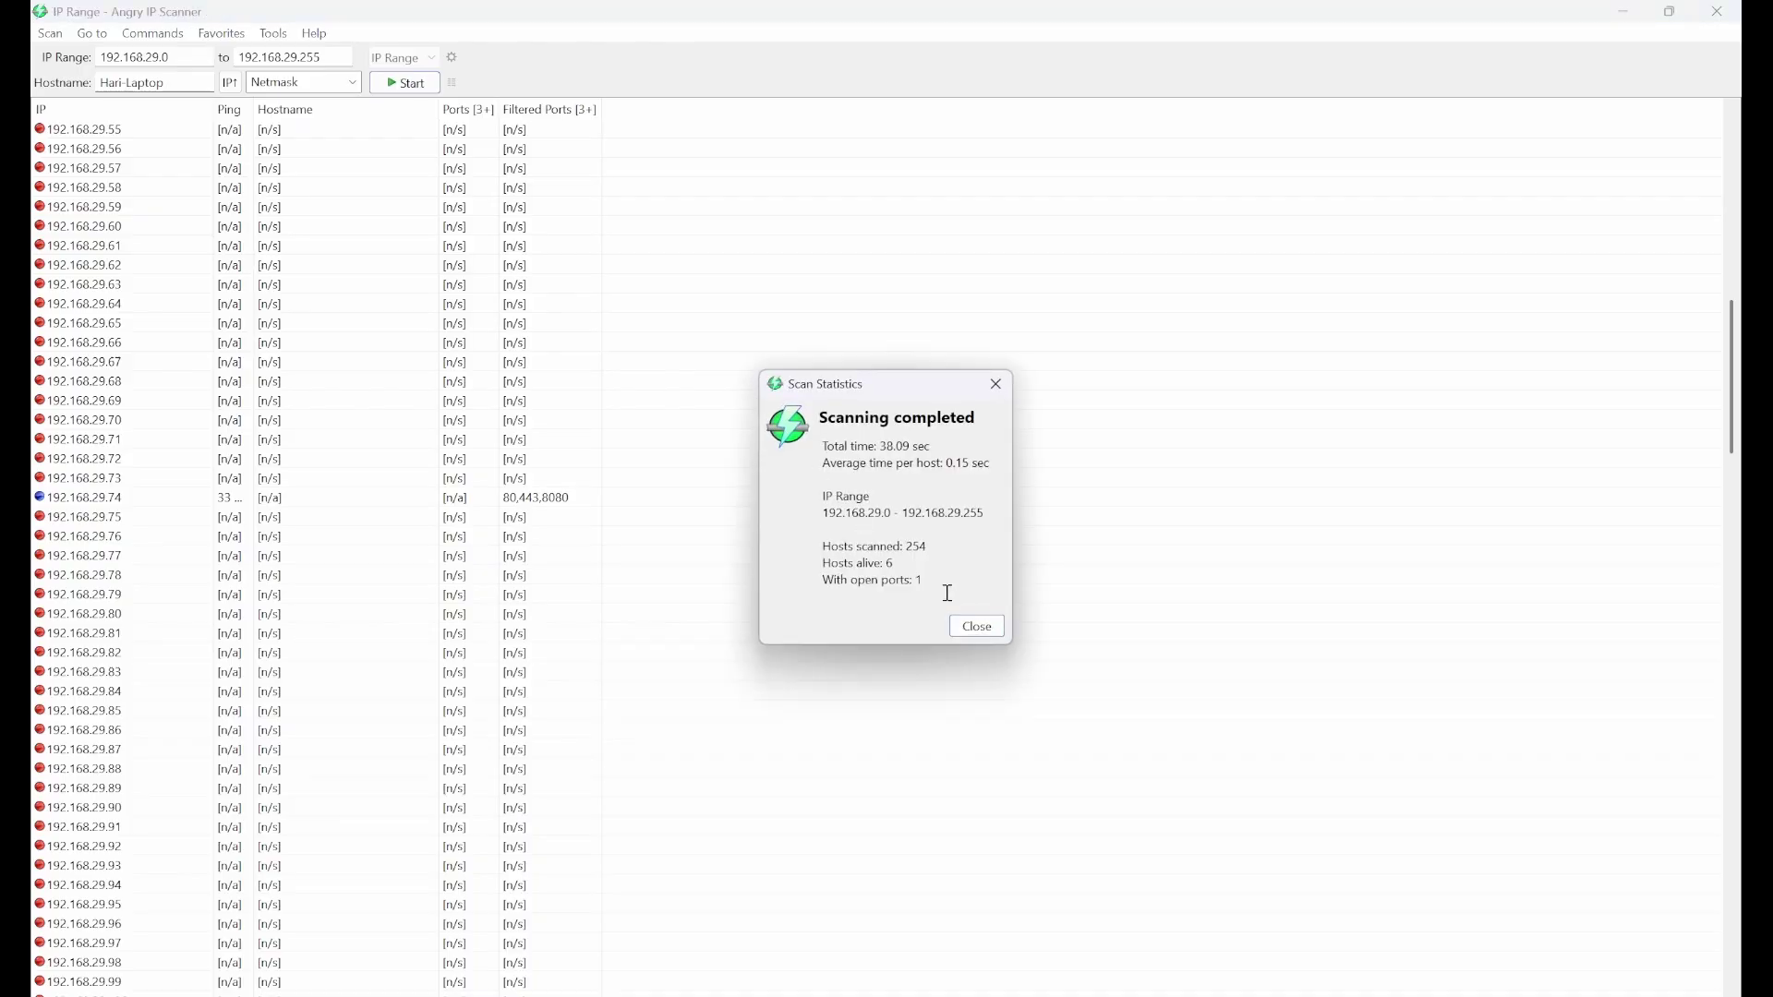
Step: Close the scan statistics and sort the results by Hostname, back at the top of the list
click(977, 626)
scroll(332, 234, down, 20)
click(334, 115)
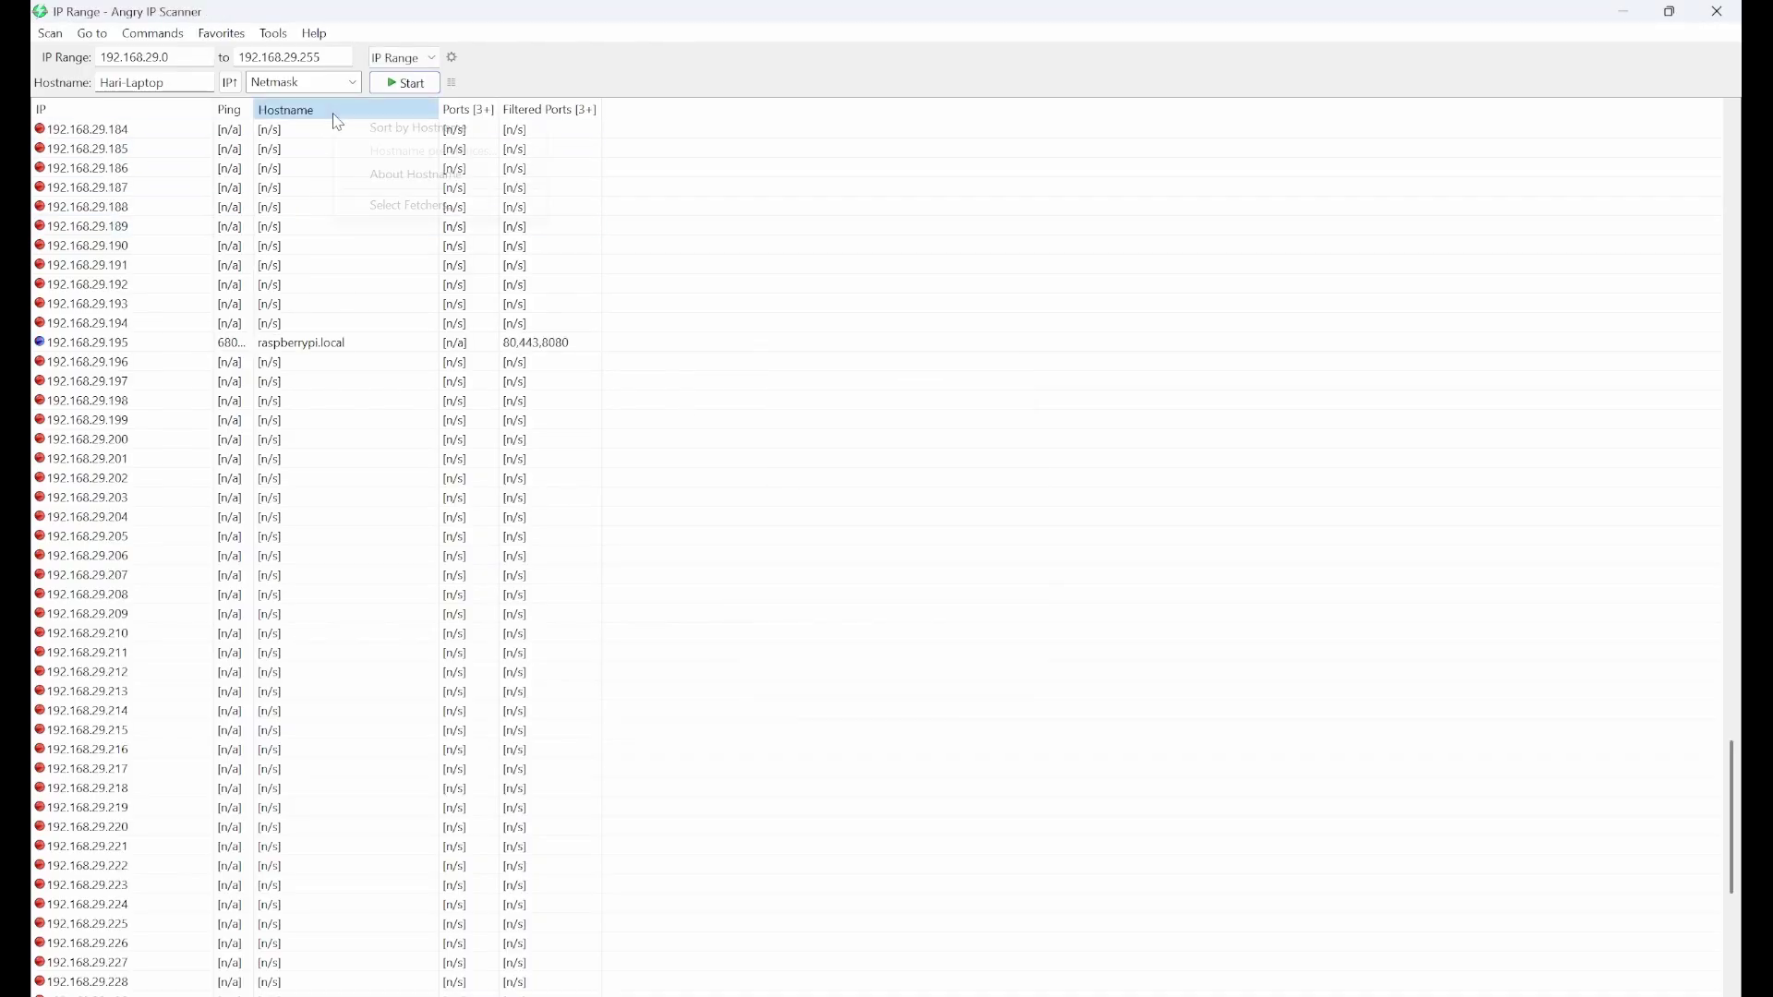
click(440, 129)
scroll(305, 277, up, 20)
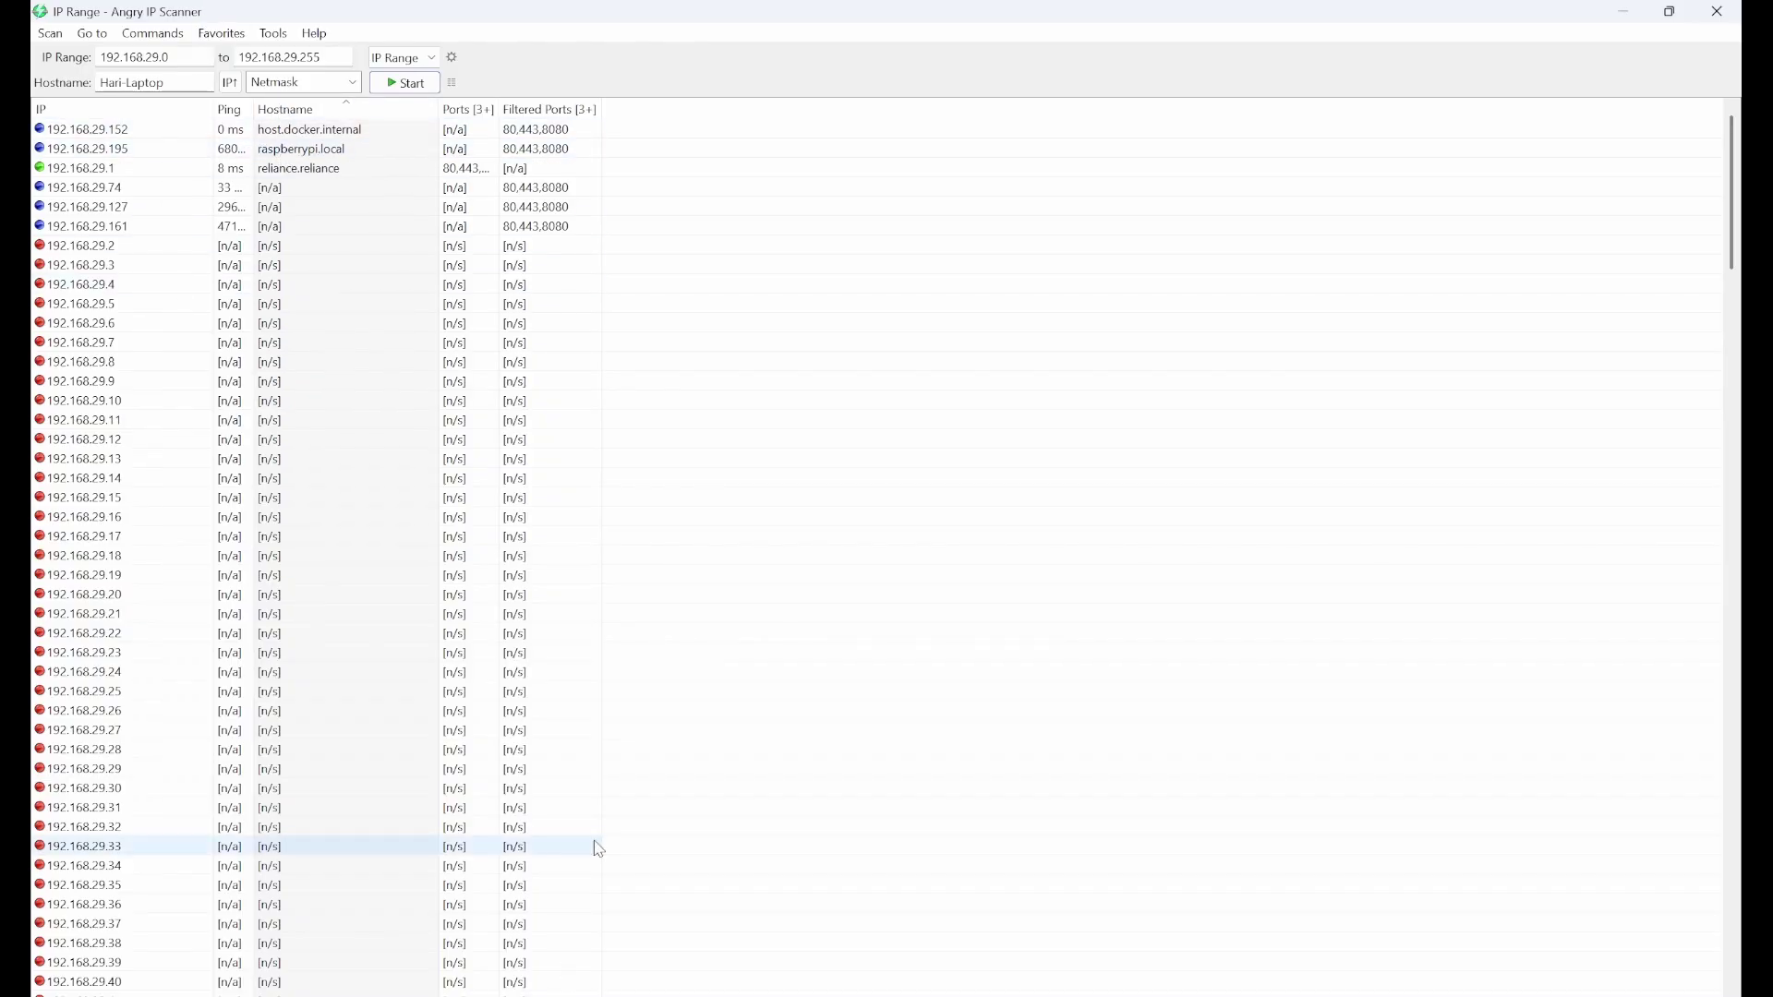
Step: Connect PuTTY to raspberrypi.local, accept the new host key, and log in as pi
click(553, 995)
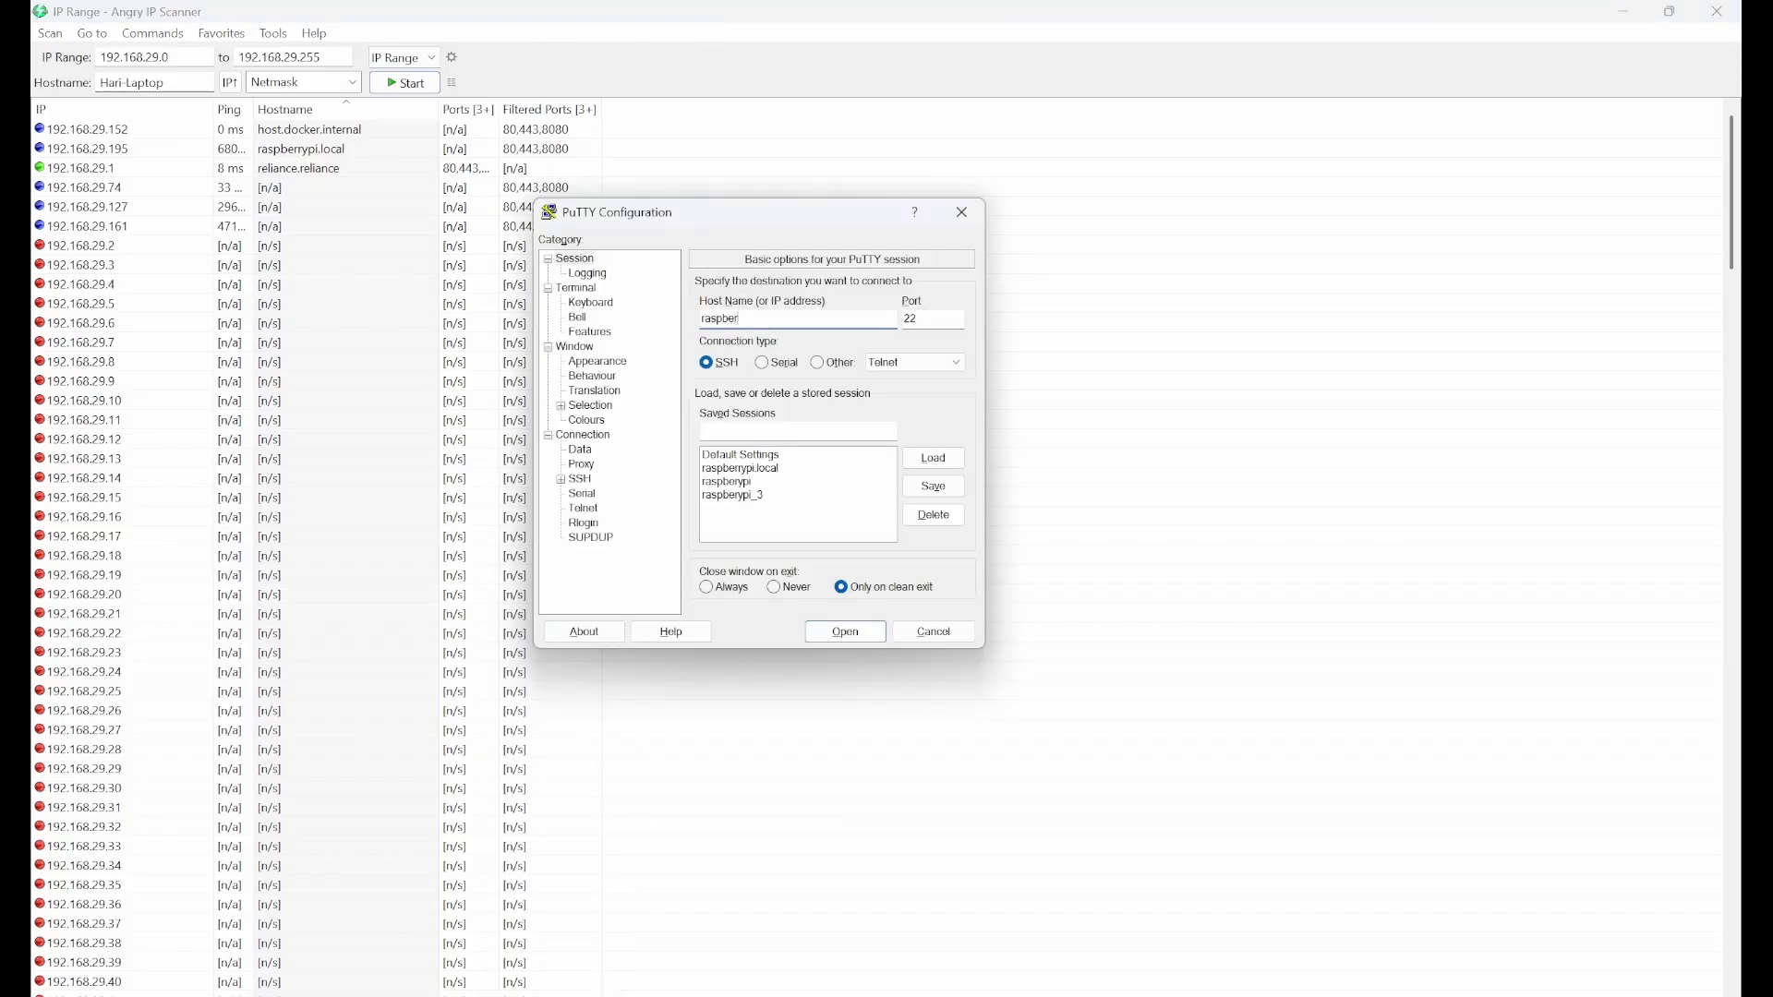
text(raspberrypi.local)
click(856, 634)
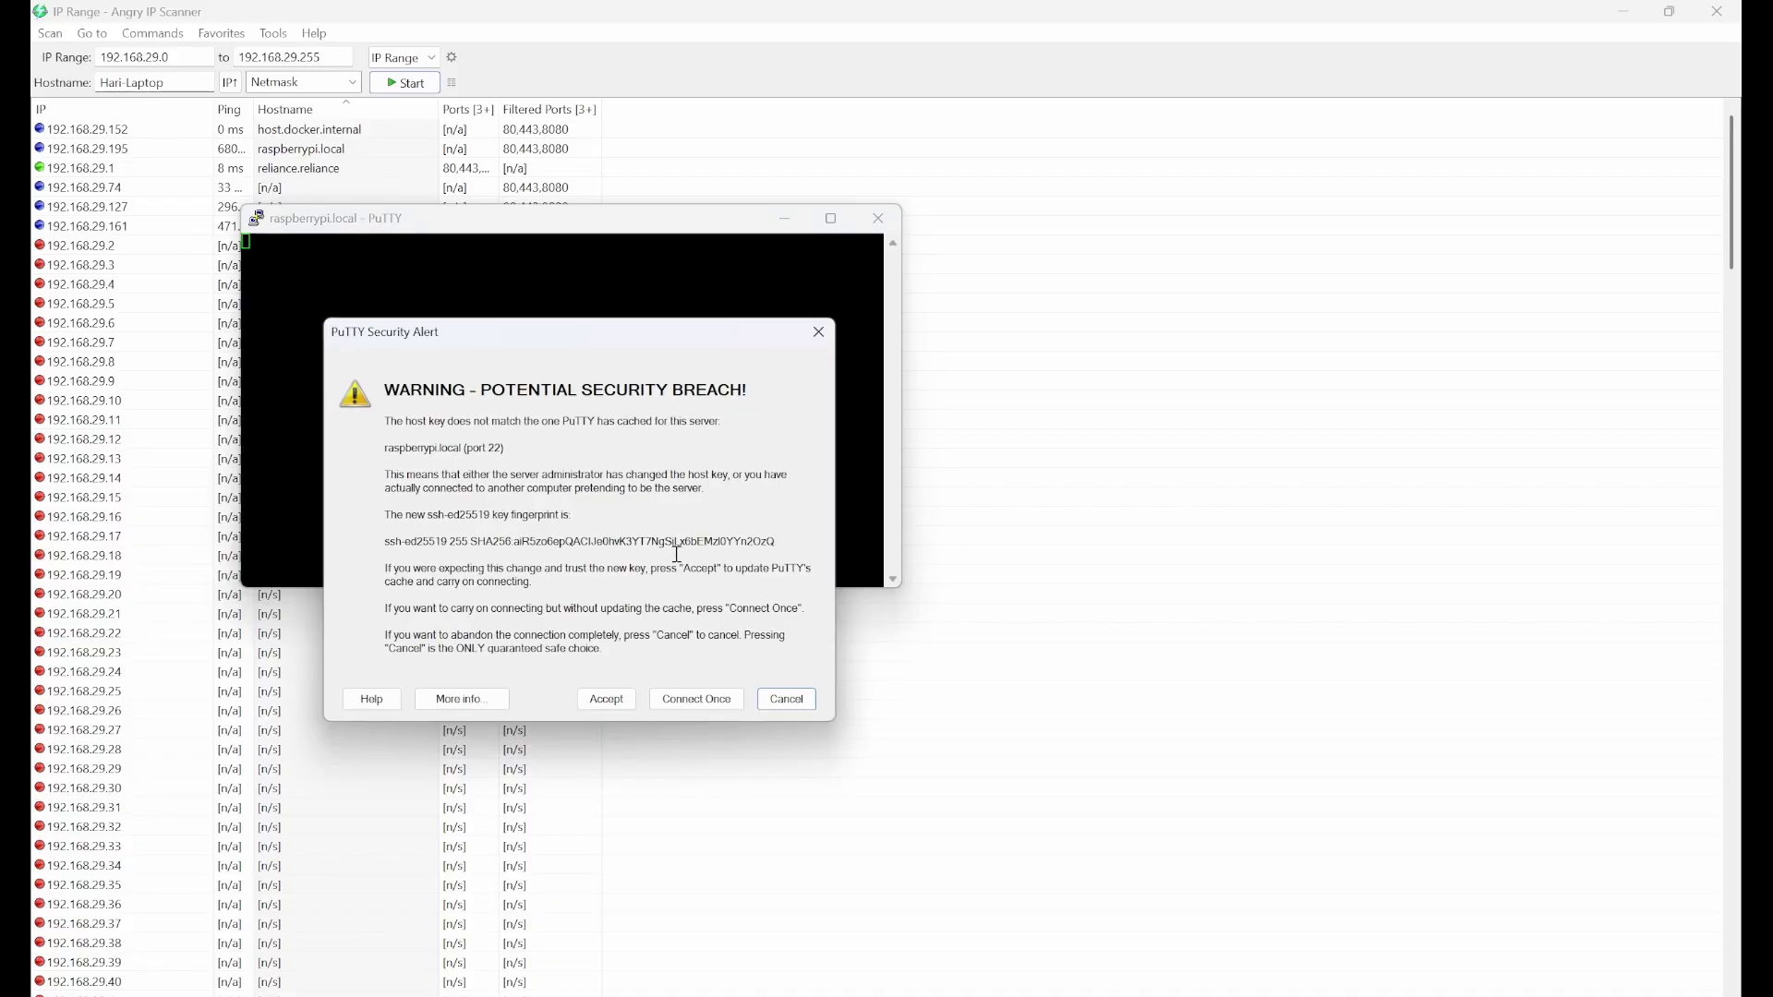
click(606, 700)
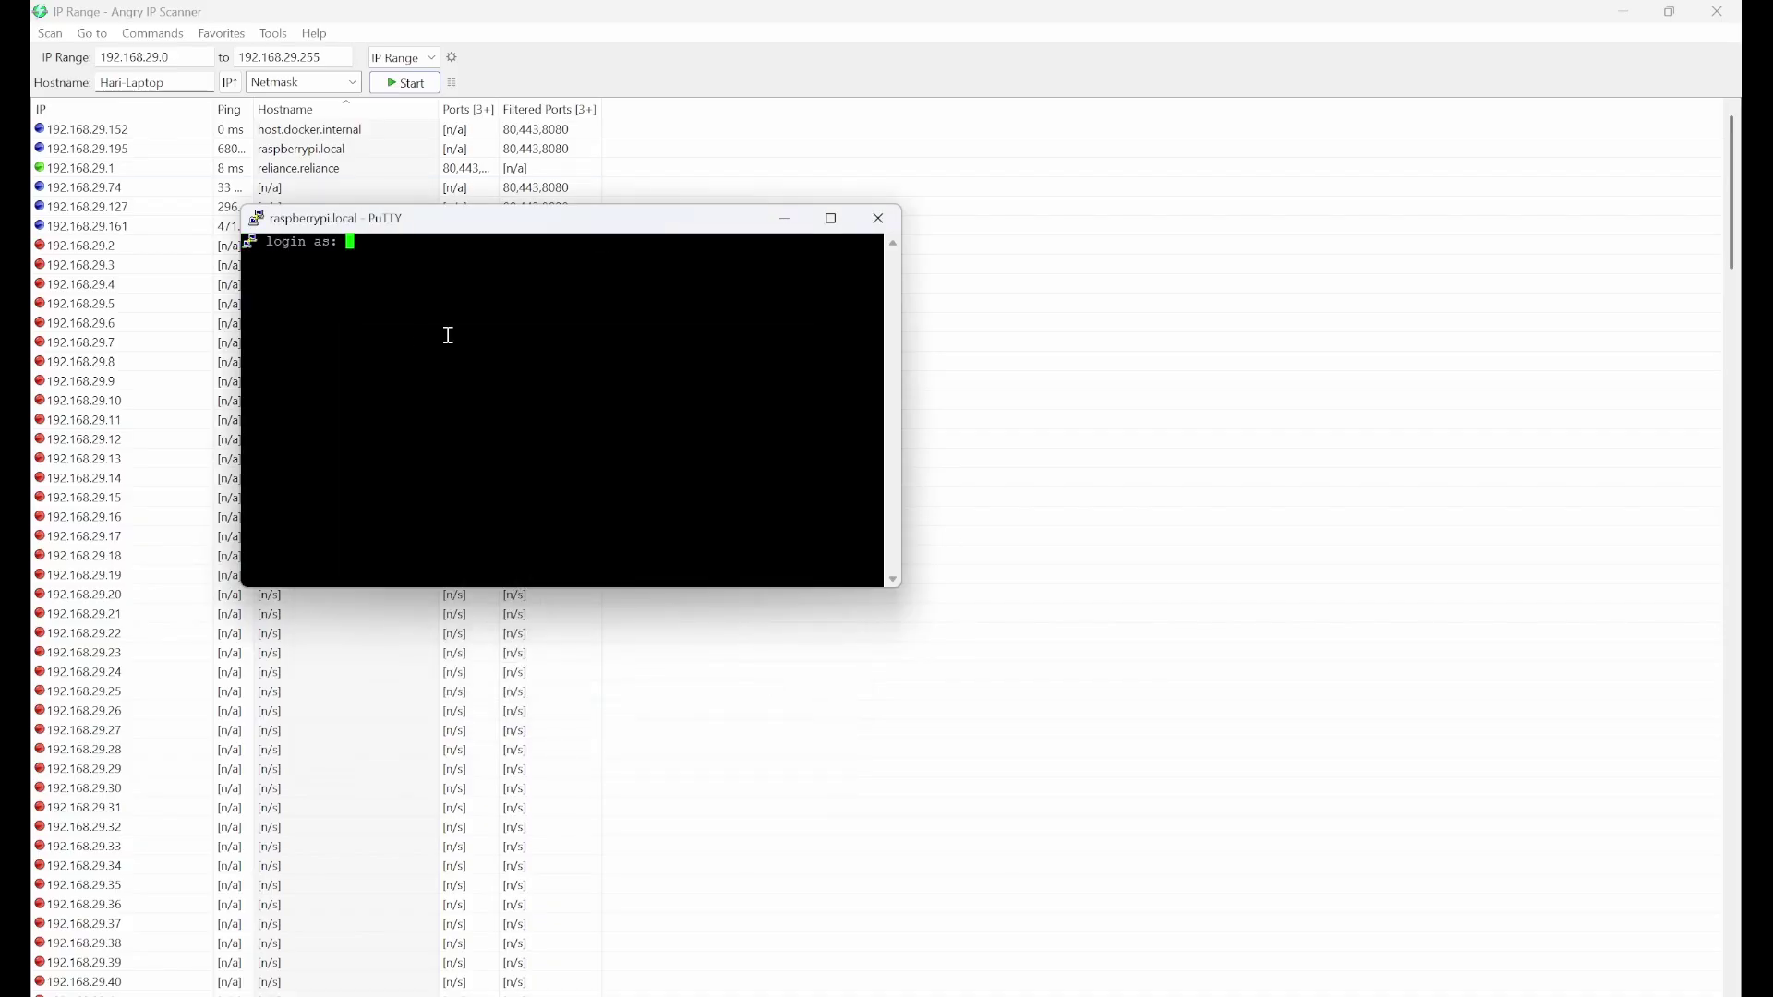
text(pi)
key(Return)
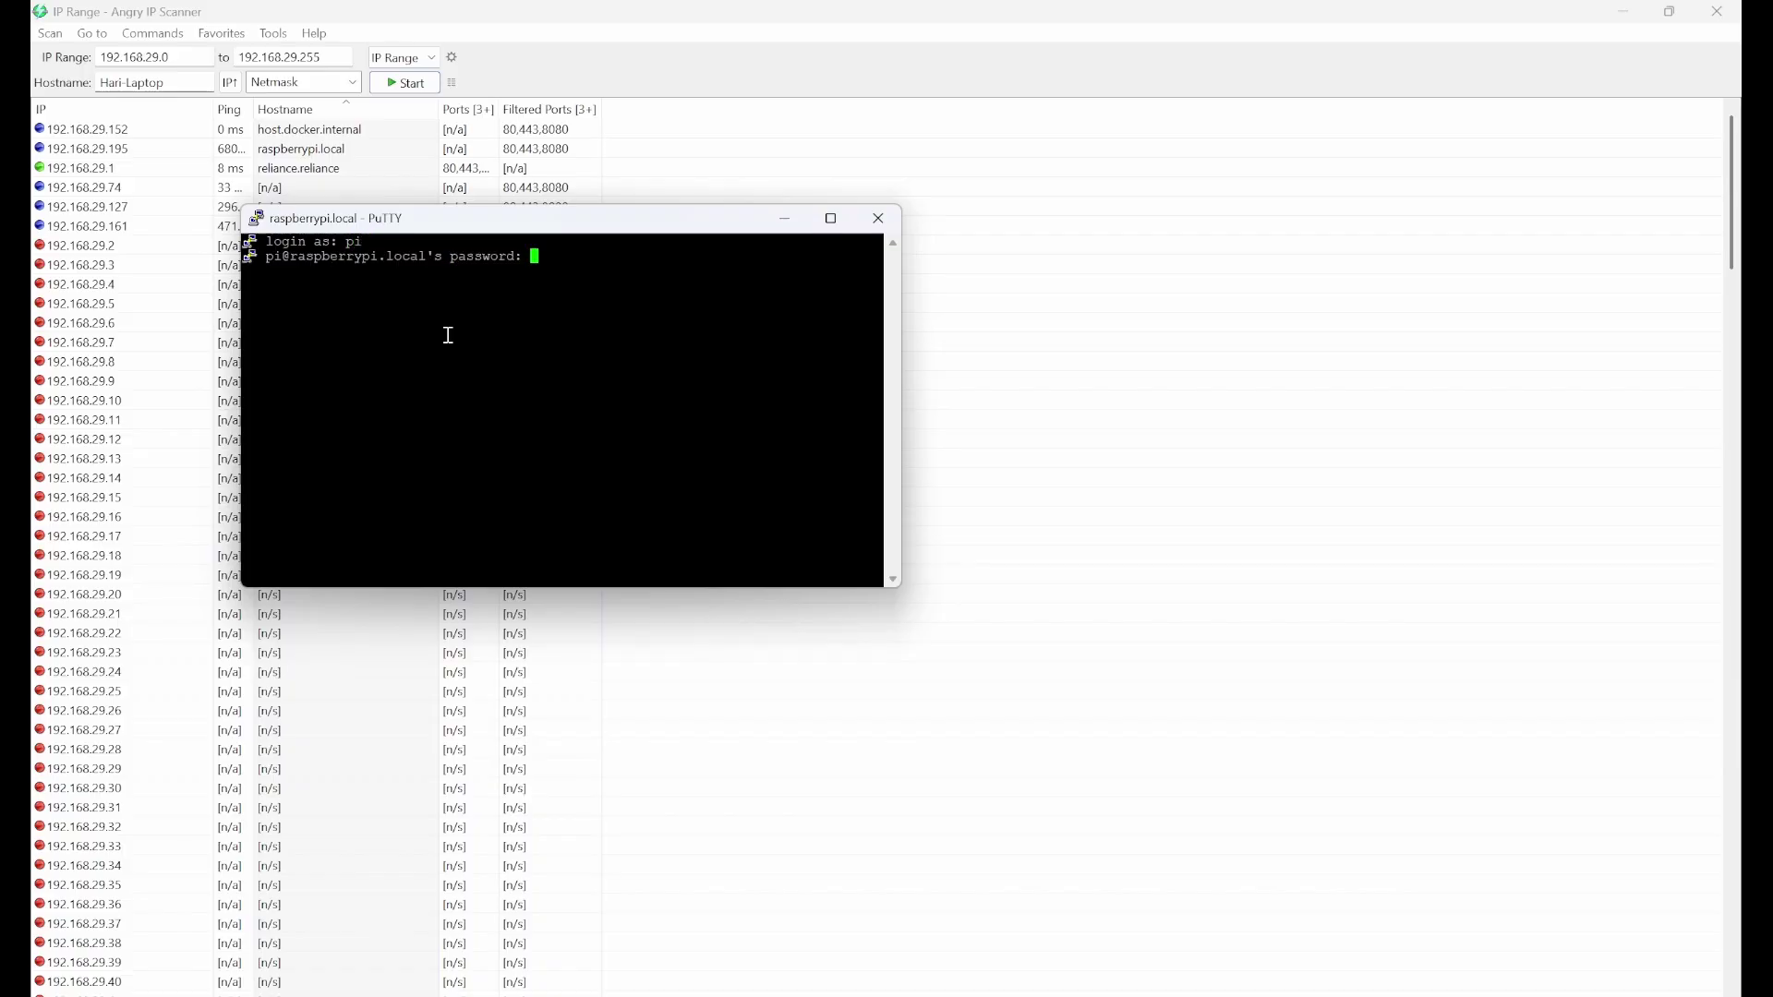
key(Return)
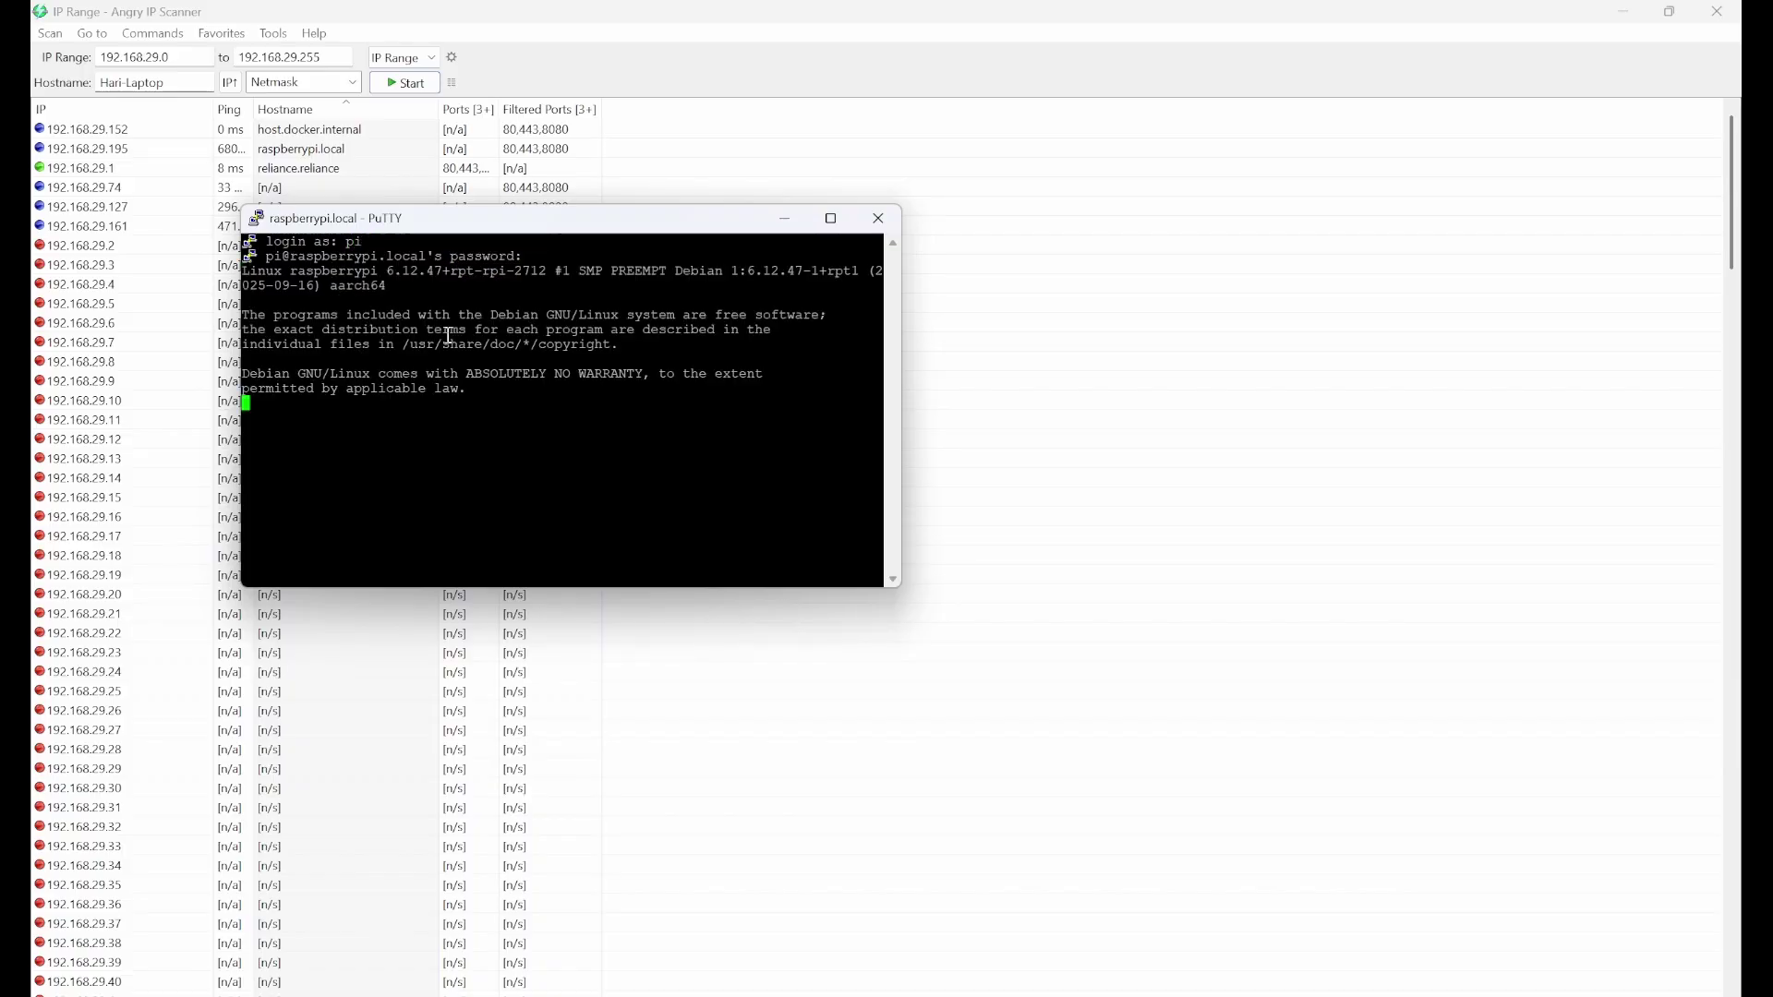
Step: Run uname -a in the centred terminal and select its Linux 6.12.47 aarch64 output
drag(619, 233, 992, 212)
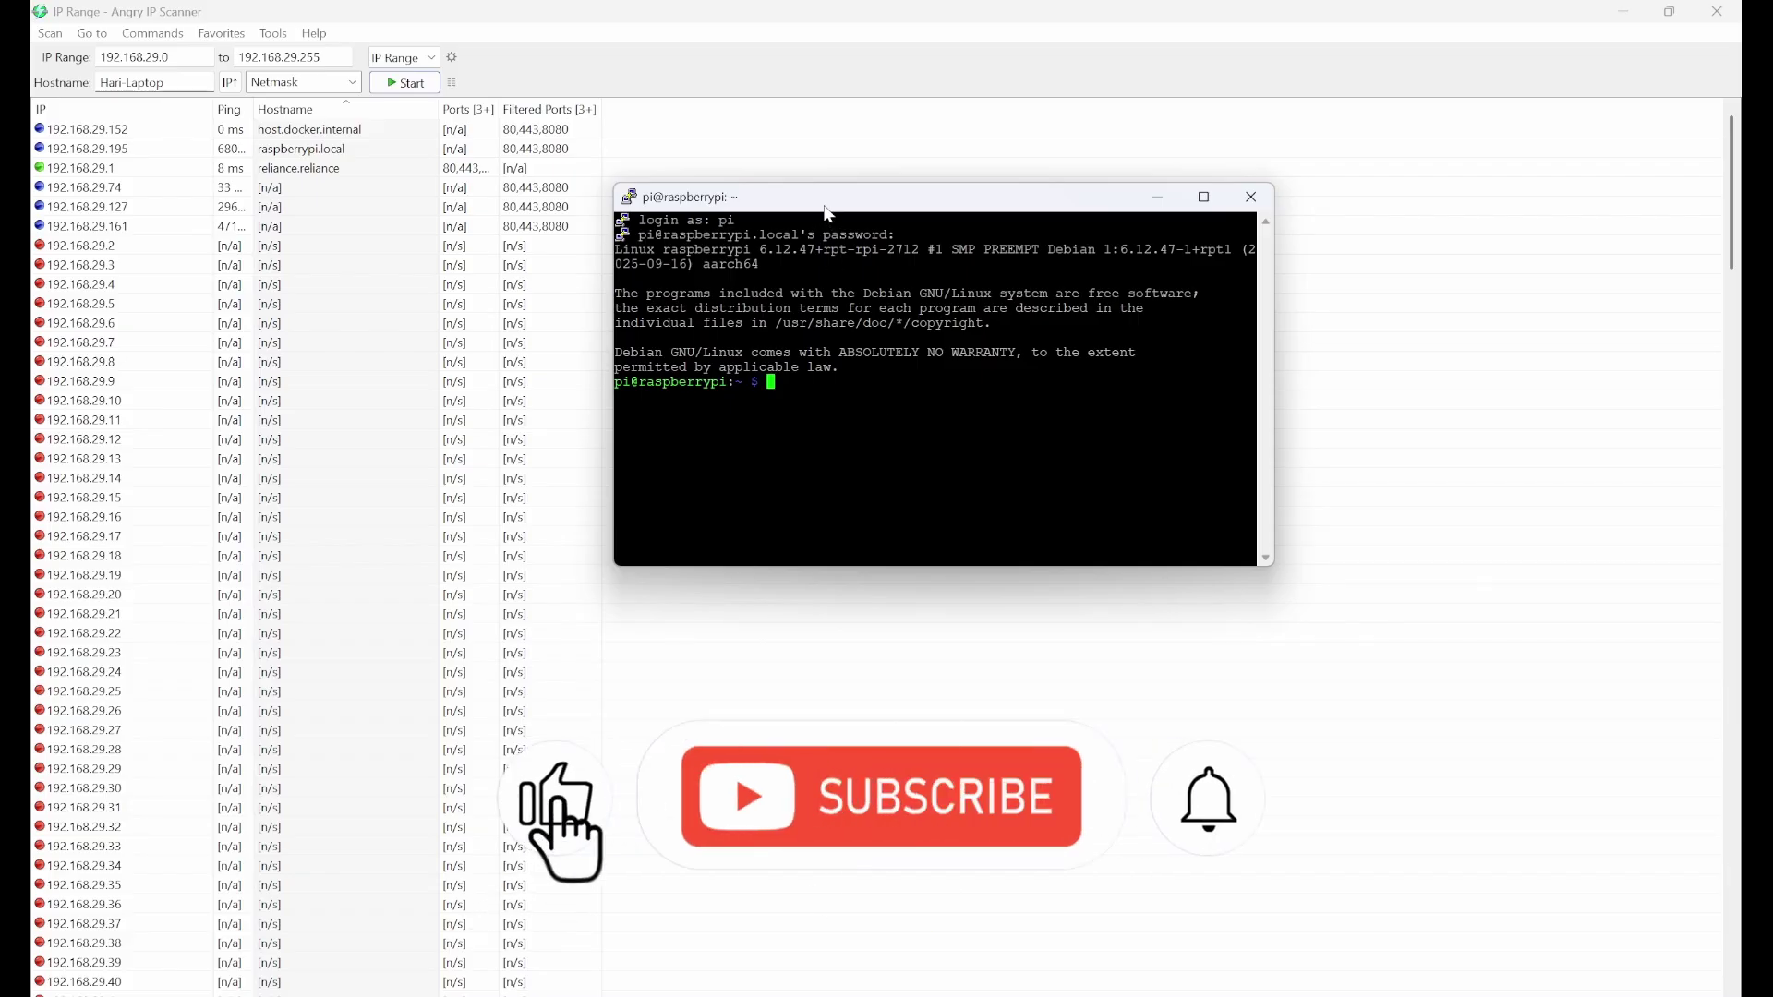
text(uname -a)
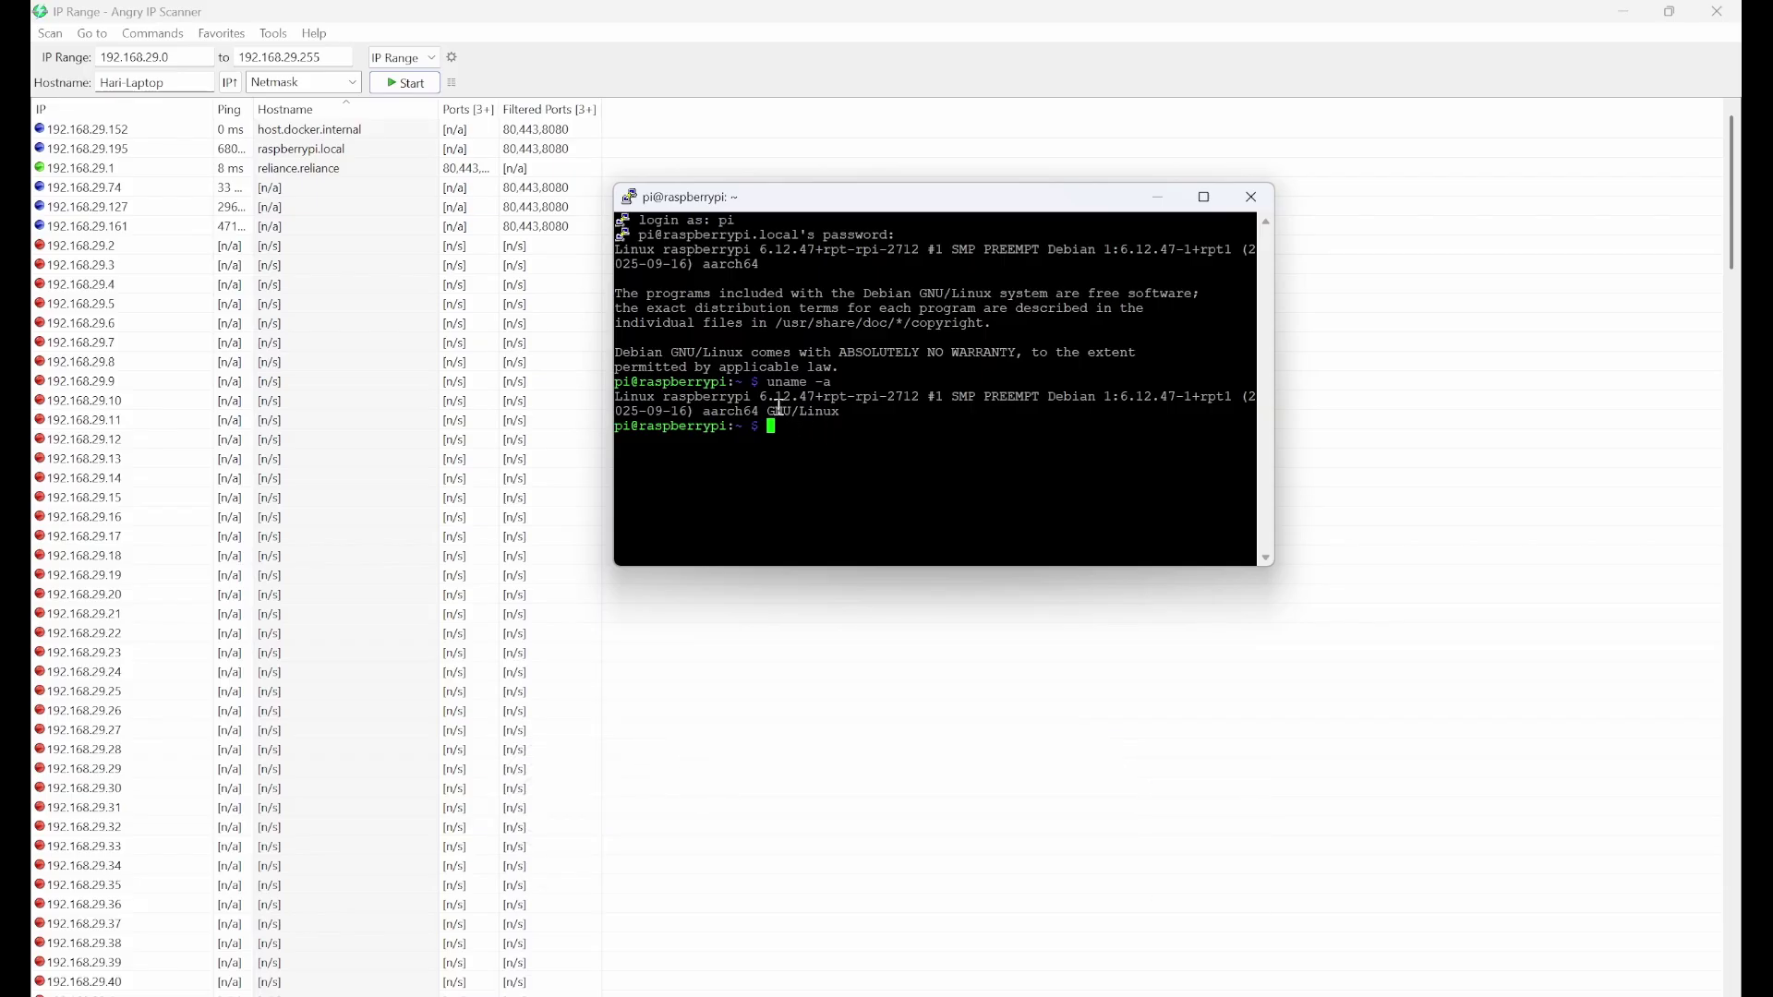
drag(659, 400, 1121, 417)
Step: In Chrome's Raspberry Pi software tab, open the Raspberry Pi Connect product page
click(834, 465)
key(alt+Tab)
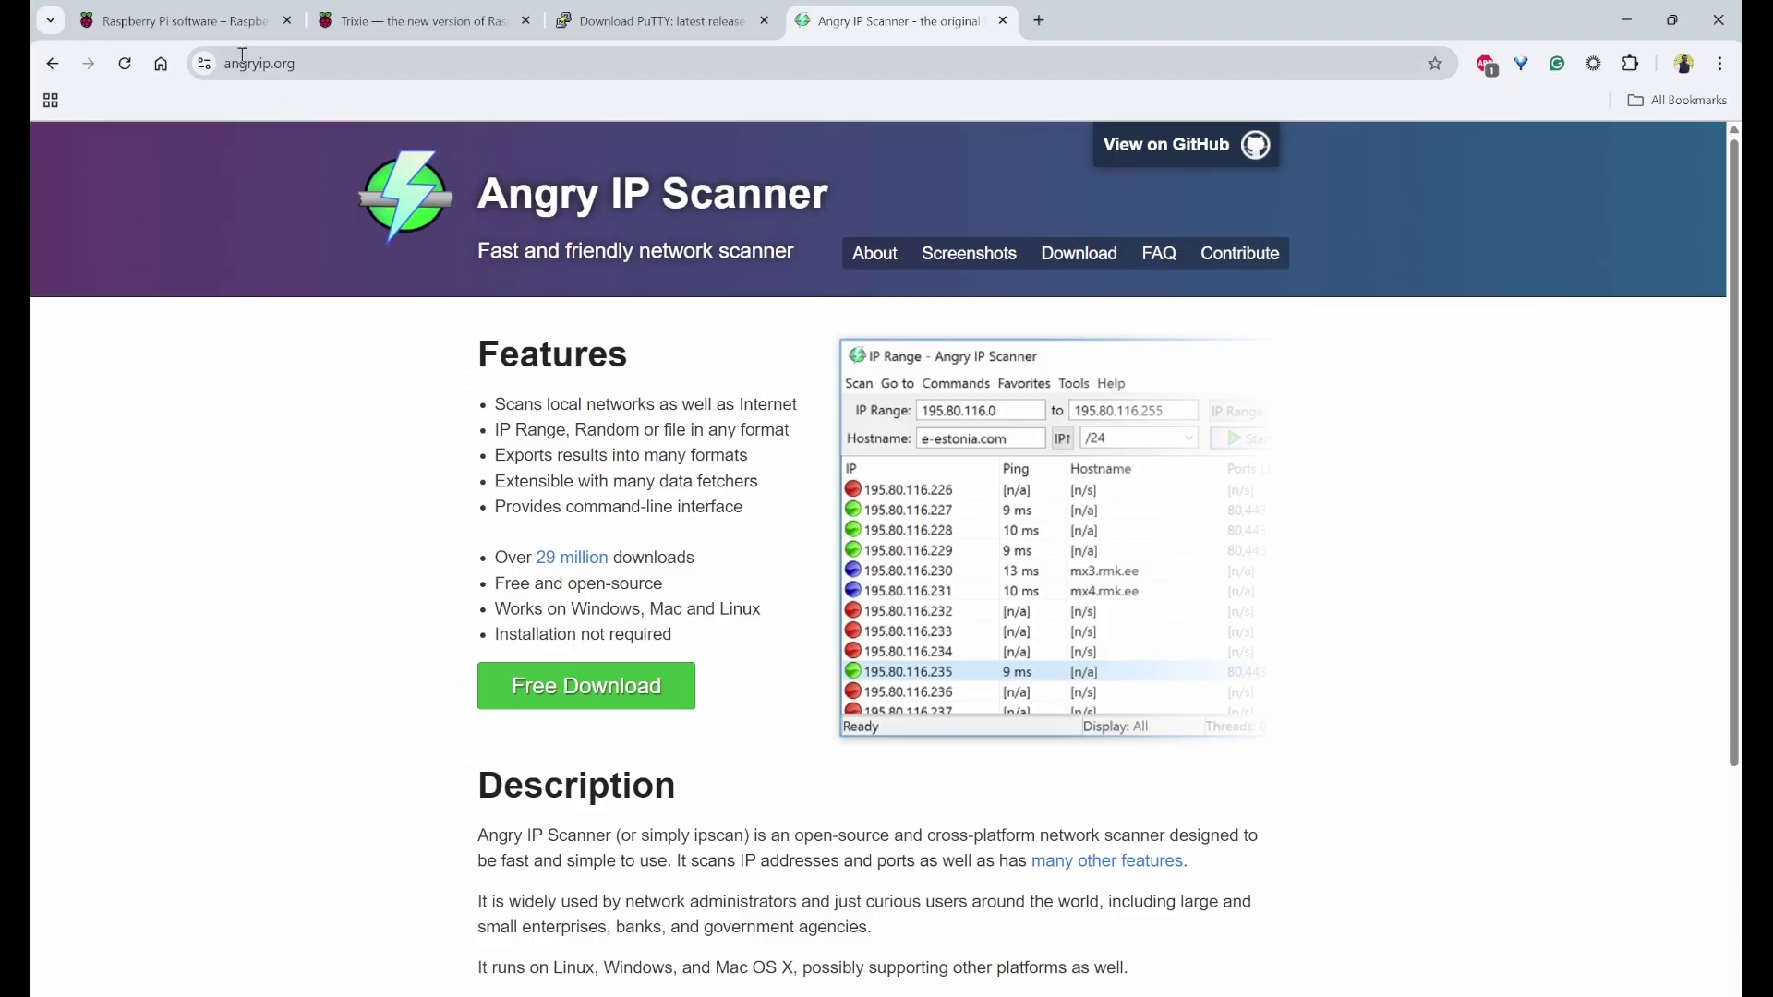
click(175, 20)
scroll(554, 510, down, 5)
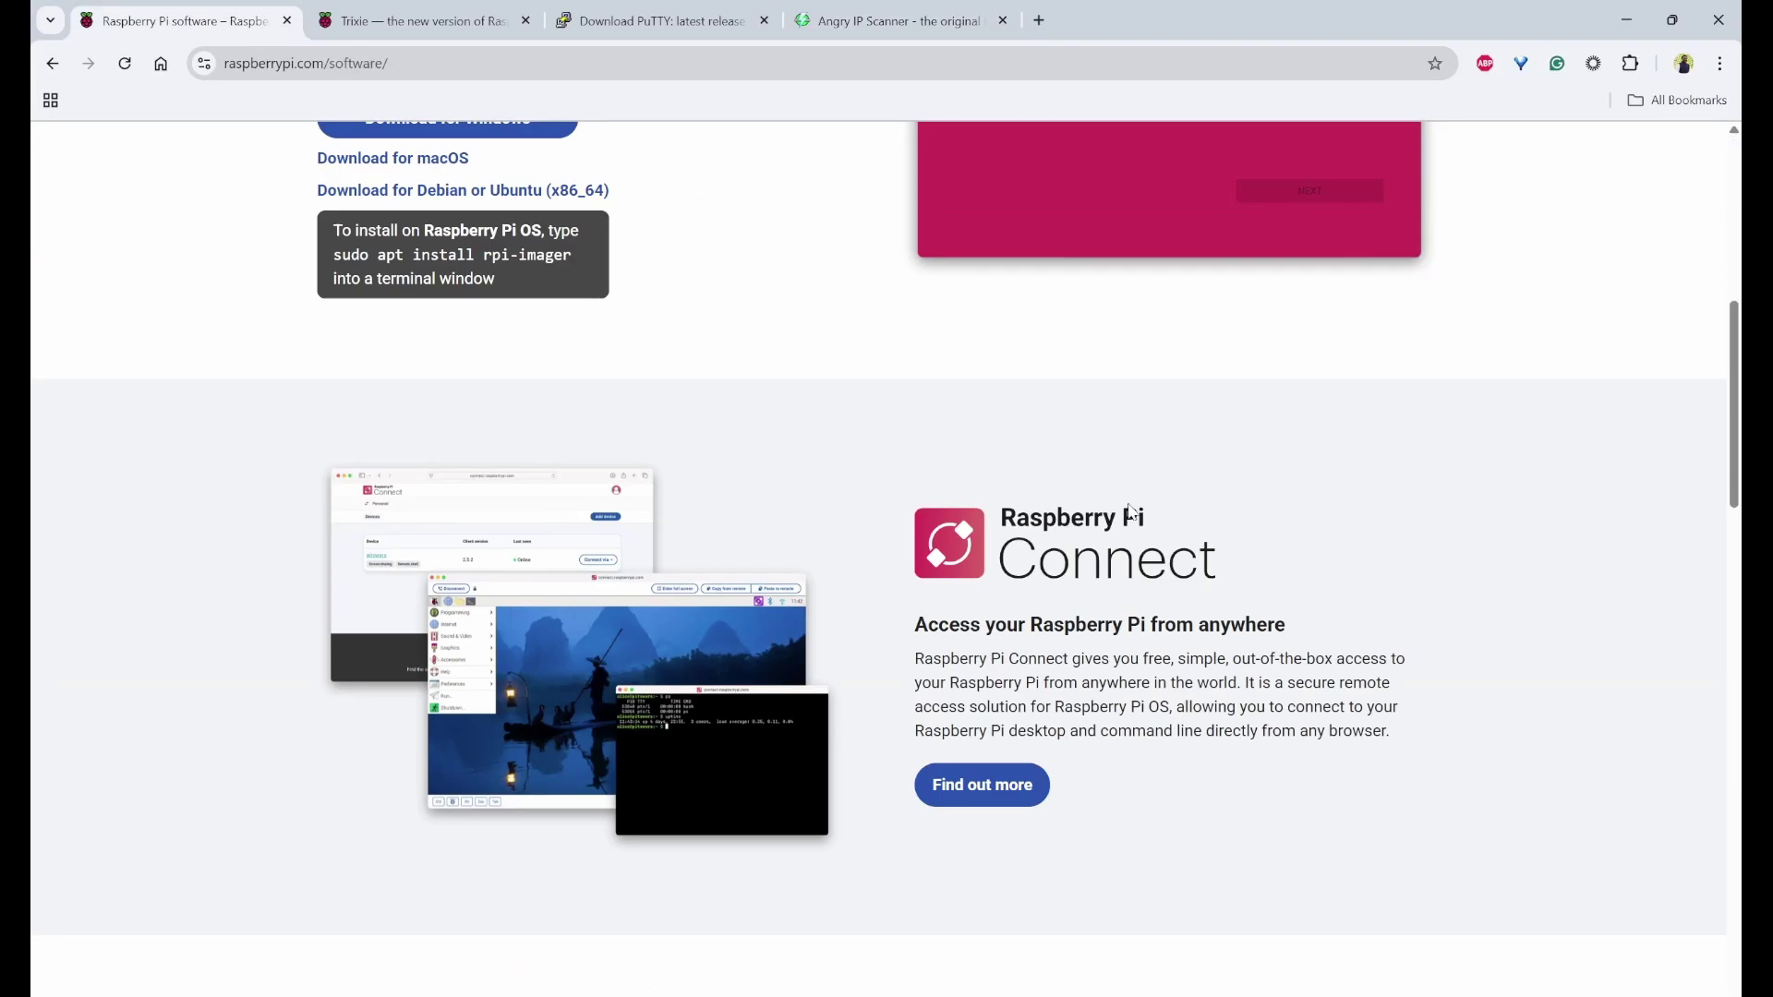
drag(914, 625, 1020, 624)
click(1248, 582)
scroll(987, 591, down, 2)
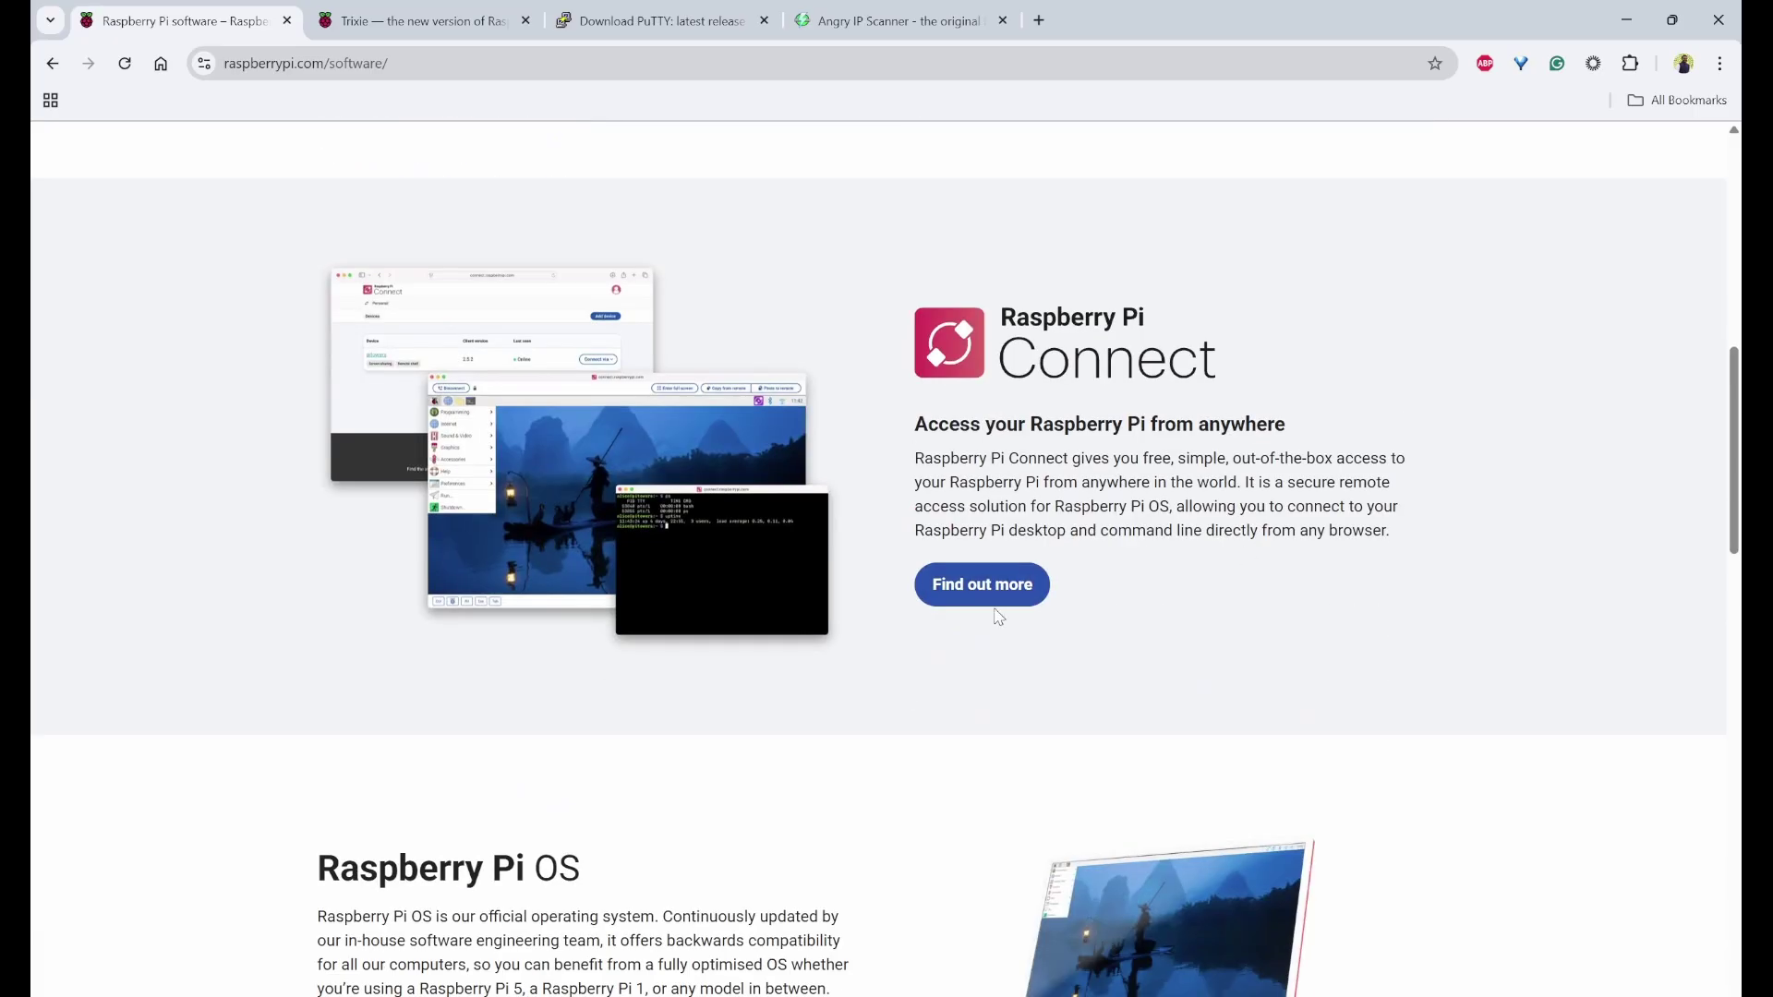
click(985, 596)
Step: Open the Connect documentation in a new tab and select the 'rpi-connect on' start command
scroll(739, 591, down, 1)
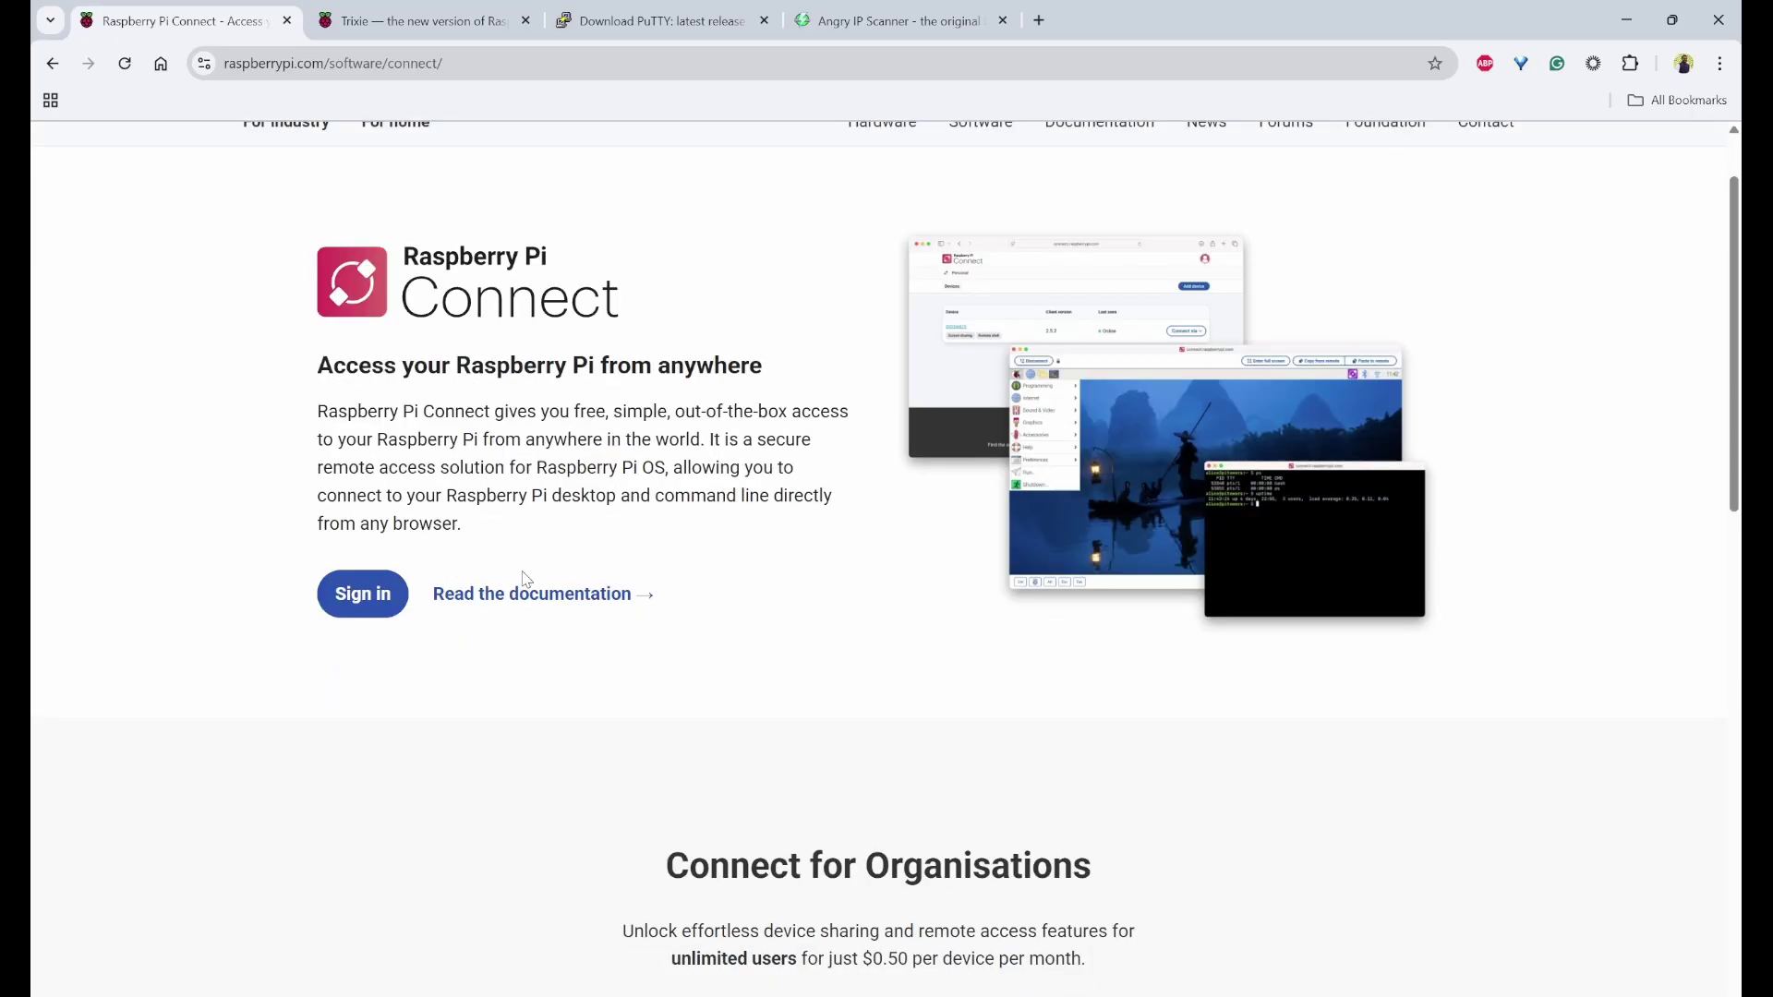
middle_click(534, 594)
key(ctrl+Tab)
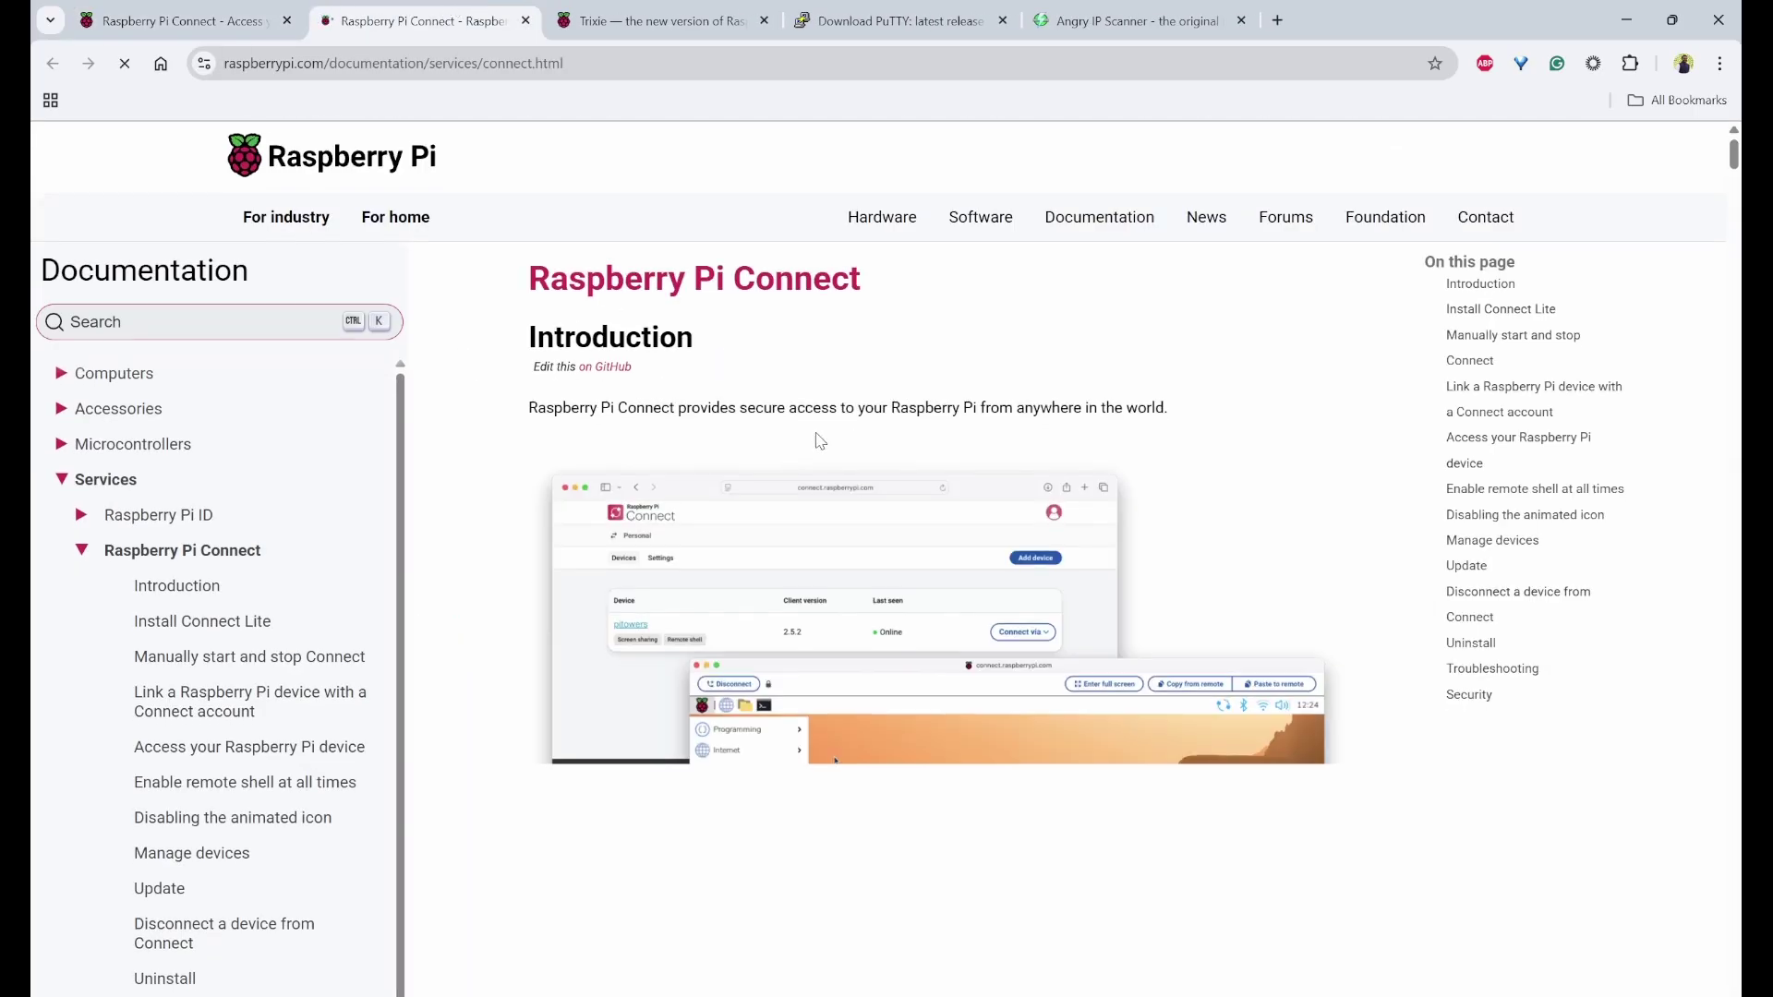
scroll(821, 443, down, 2)
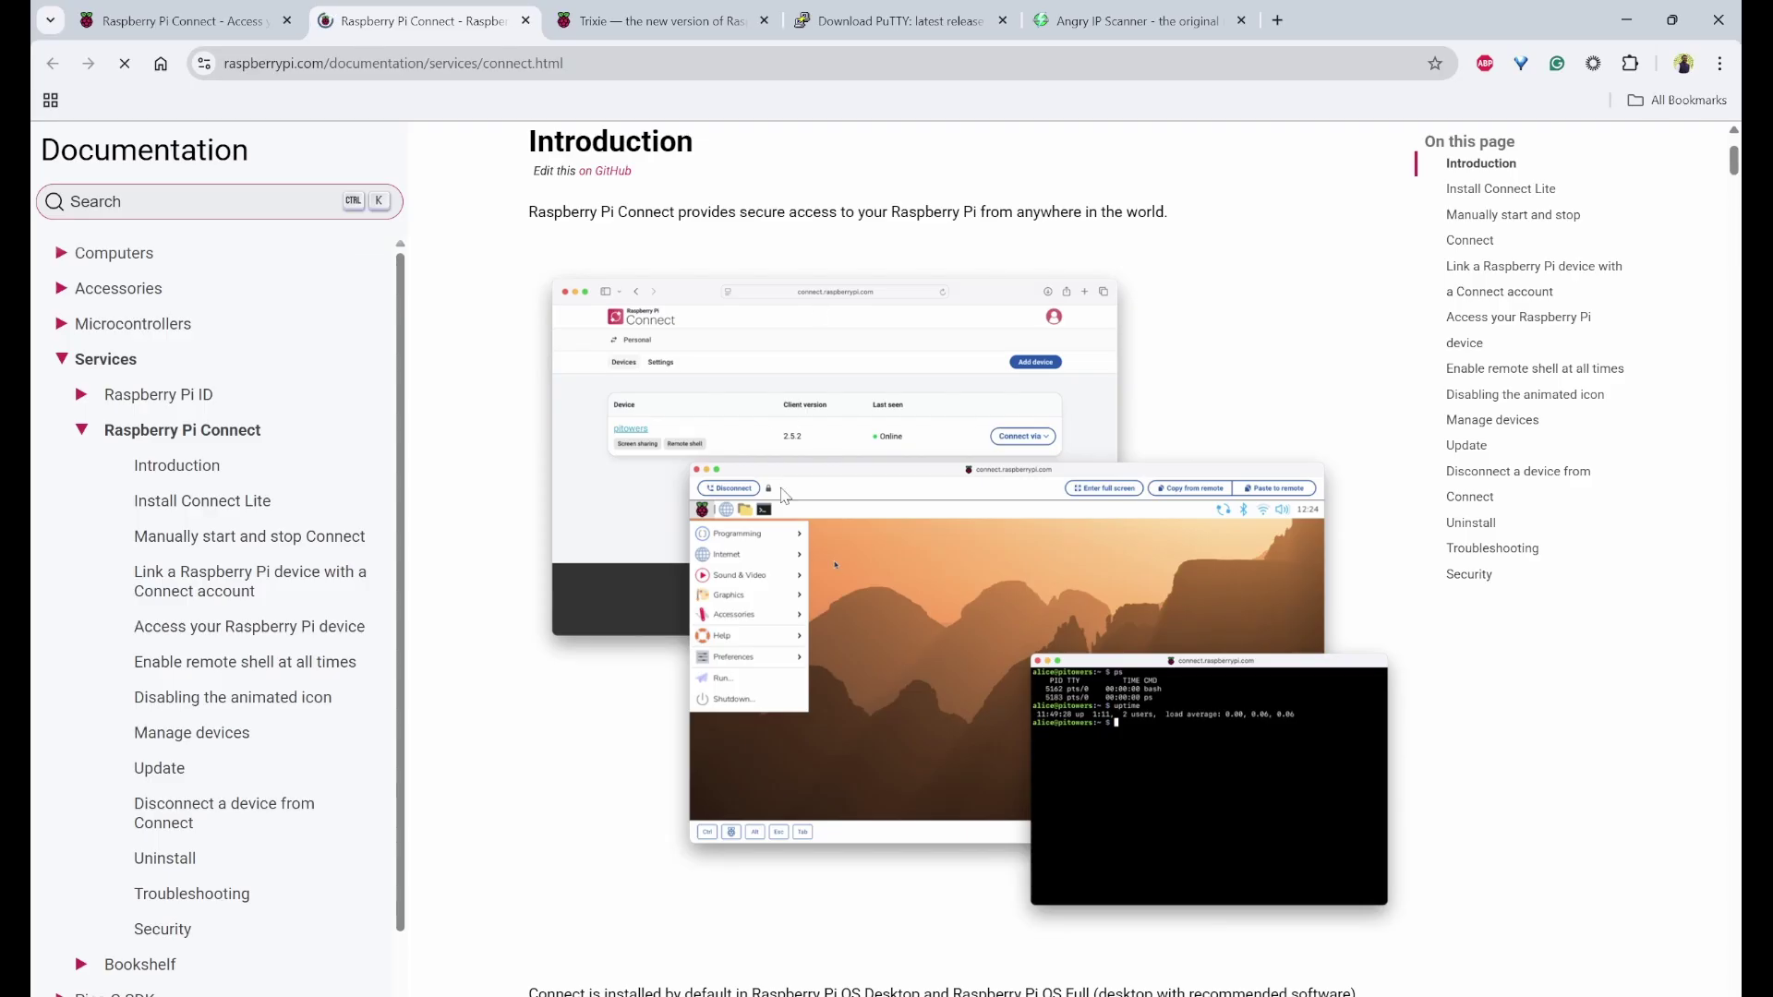
scroll(916, 402, down, 6)
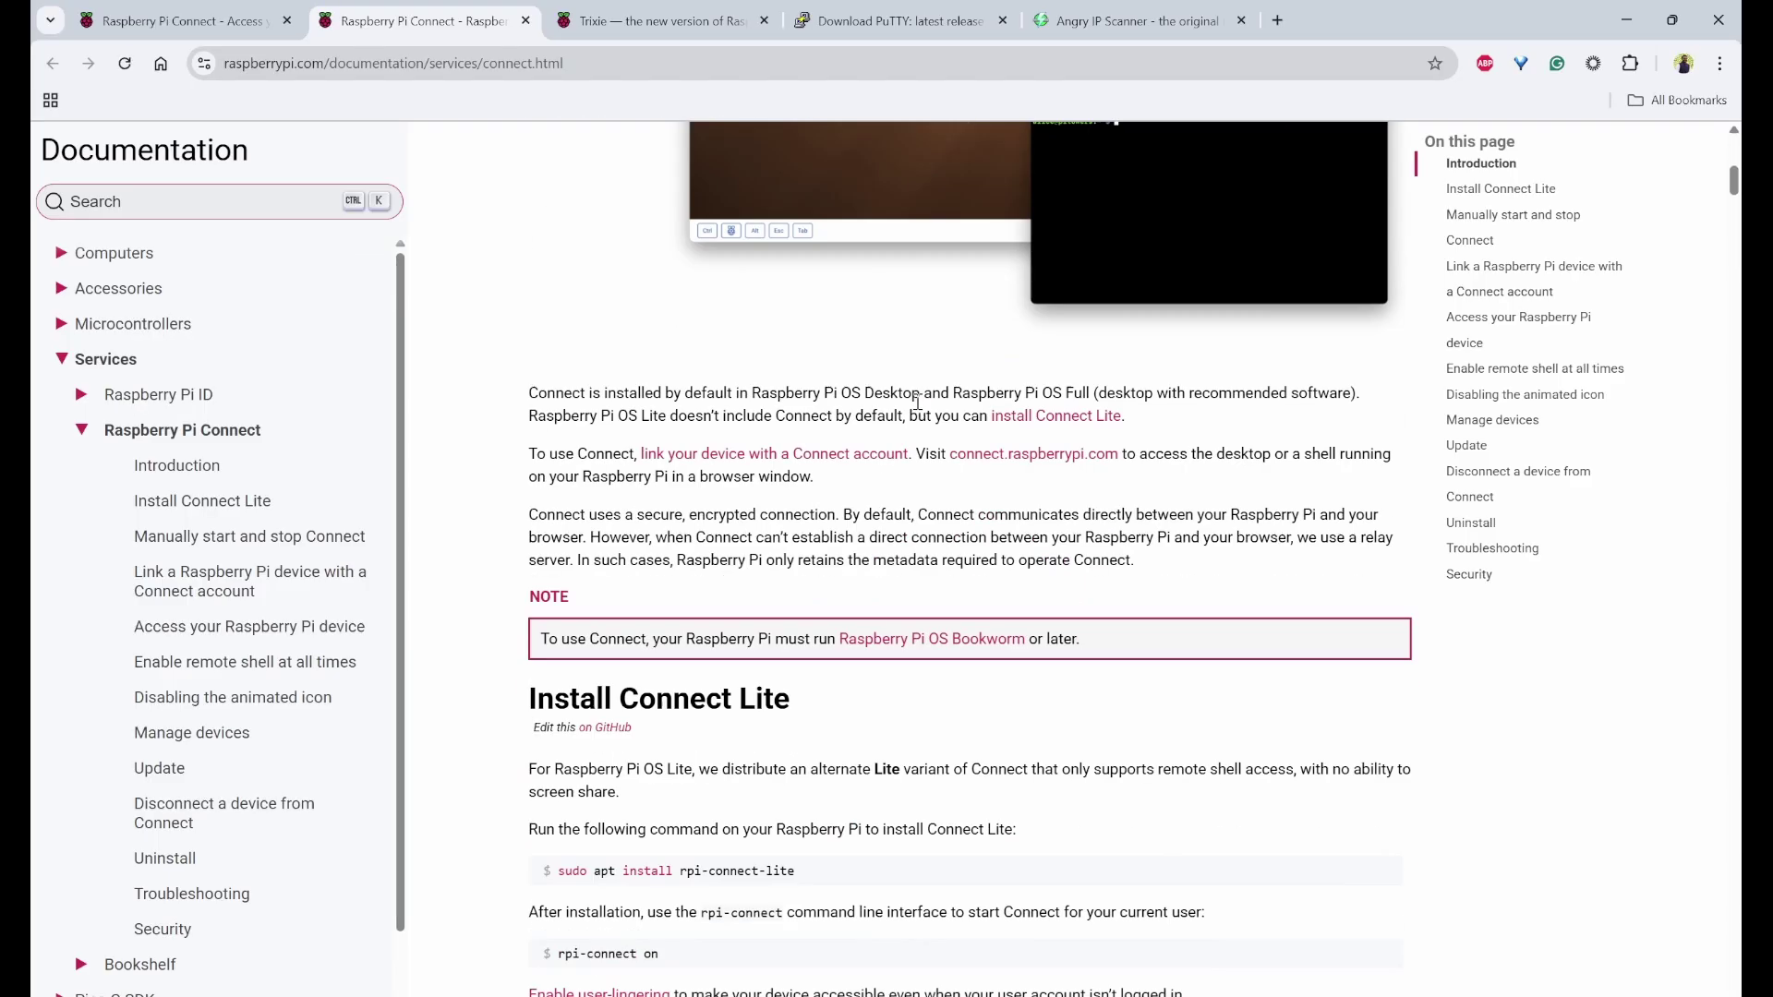
scroll(916, 401, down, 1)
scroll(916, 406, down, 4)
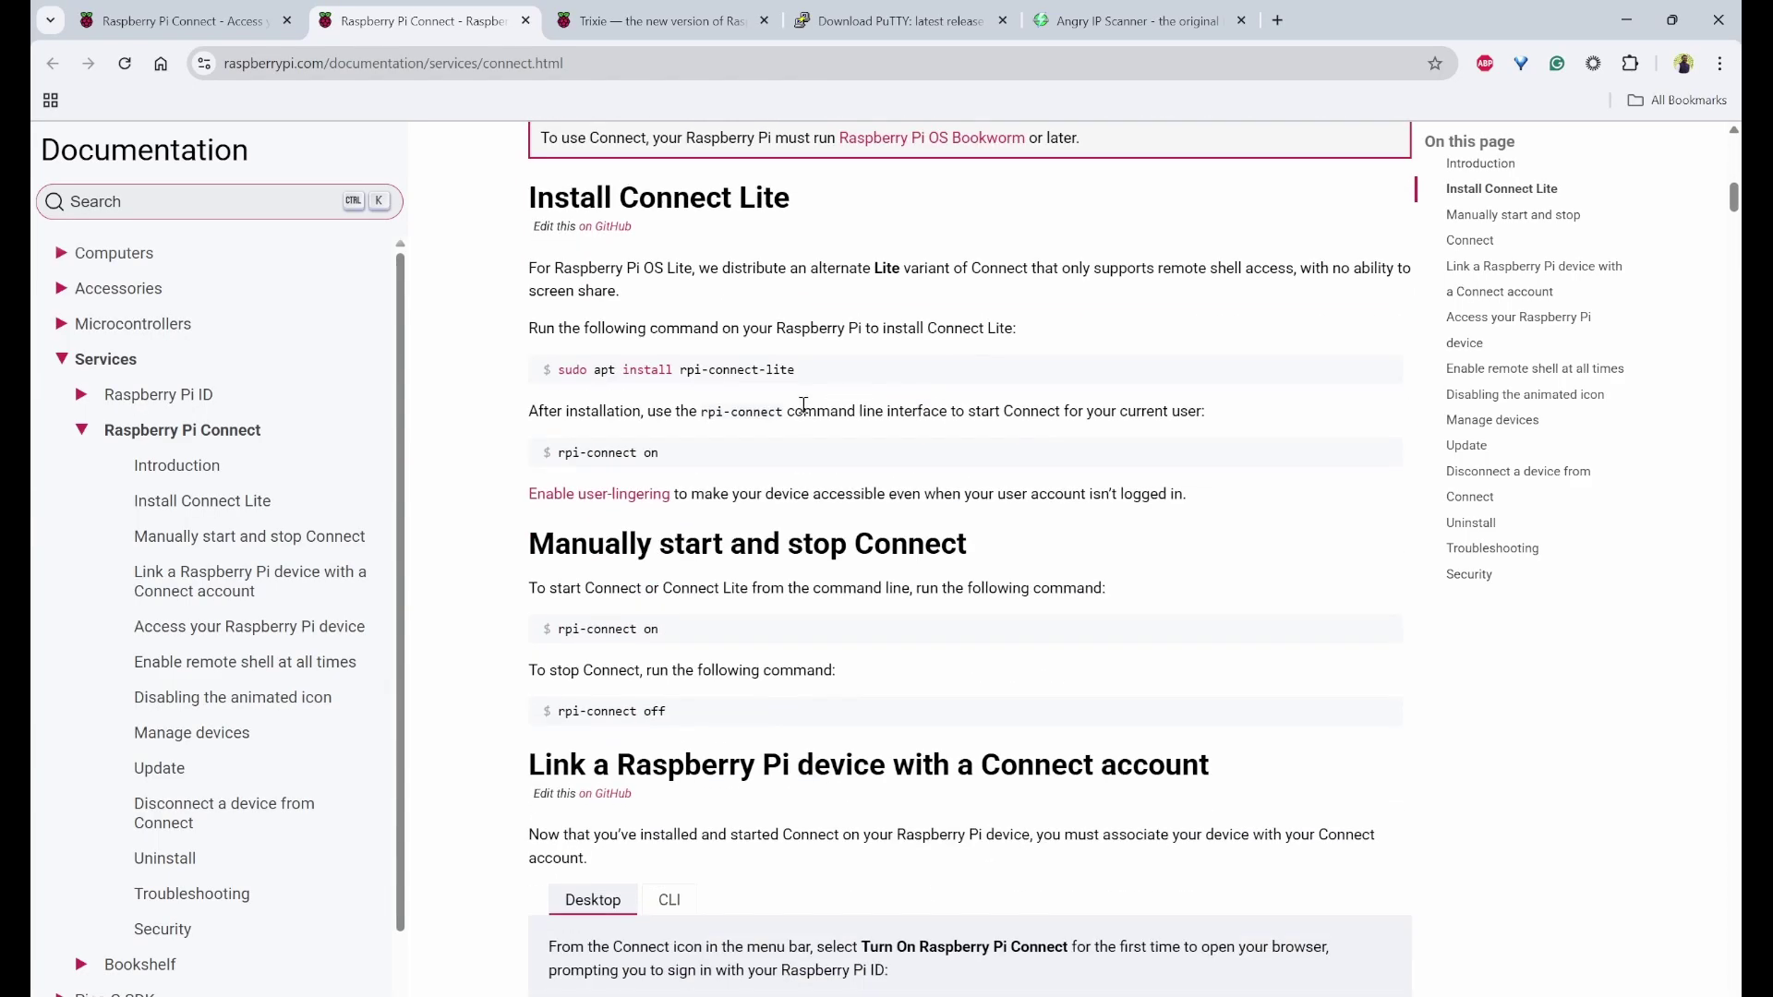
double_click(647, 370)
click(817, 393)
drag(680, 633, 561, 643)
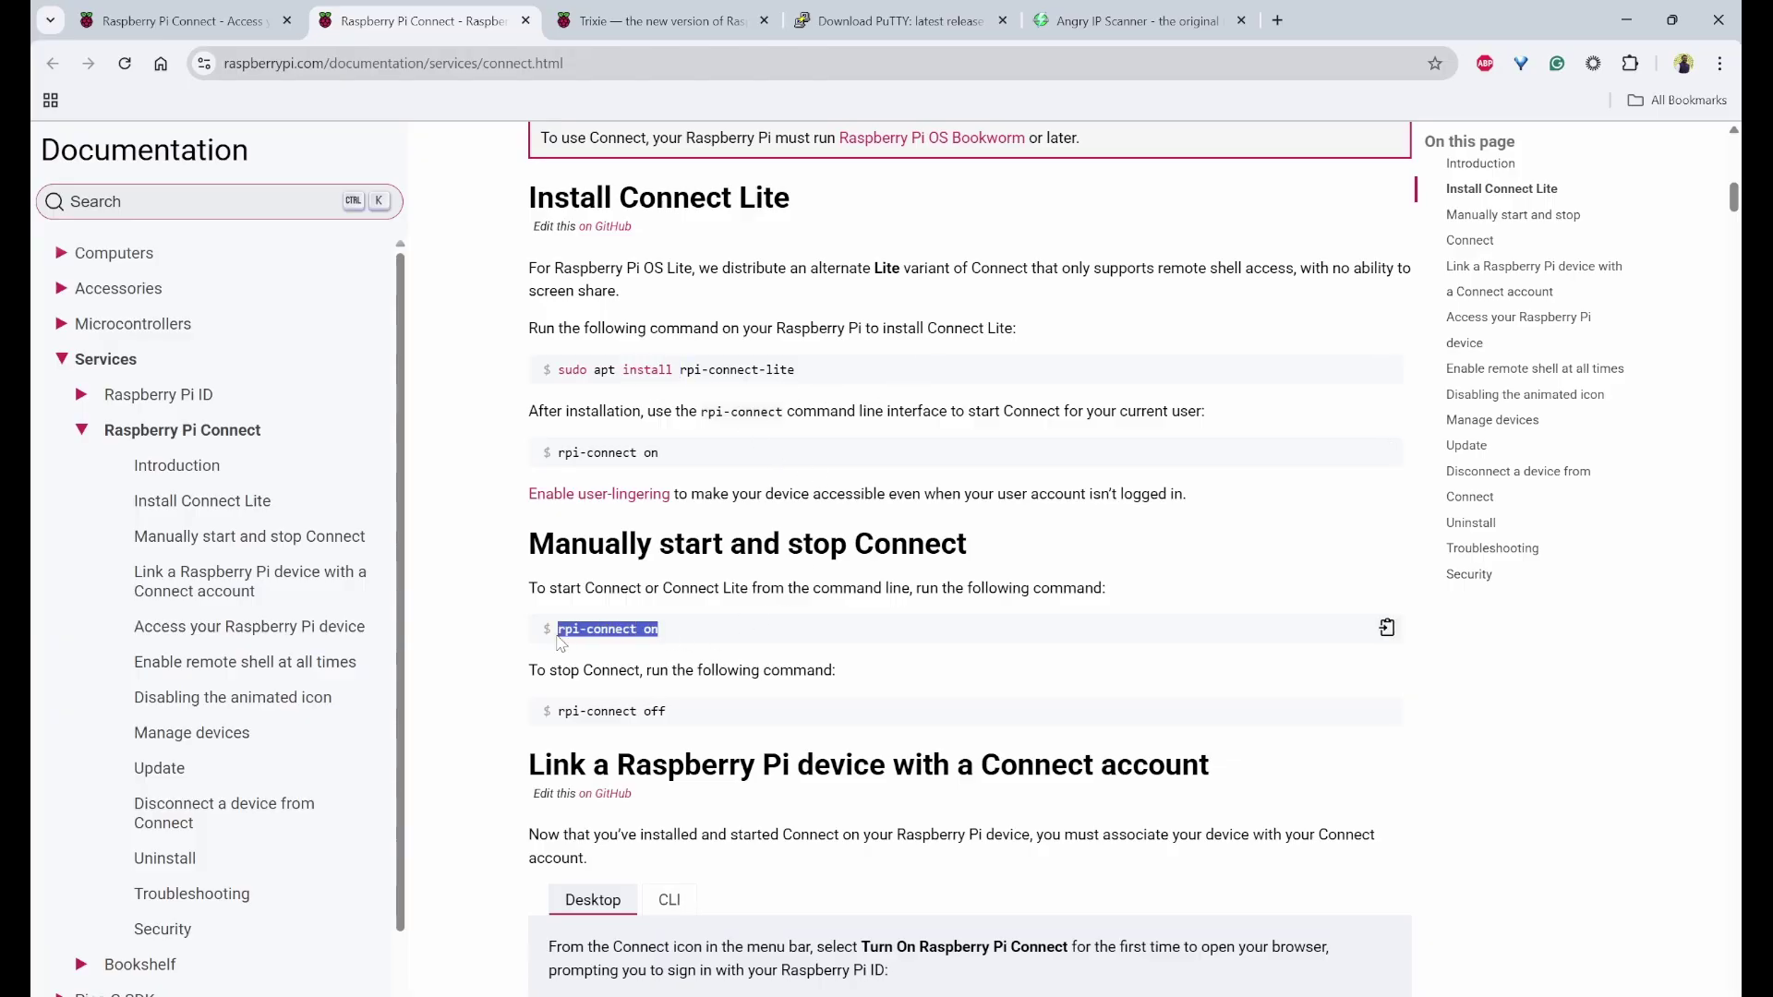
Step: Run 'rpi-connect on' in the PuTTY SSH session so the Pi reports Raspberry Pi Connect started
click(1390, 630)
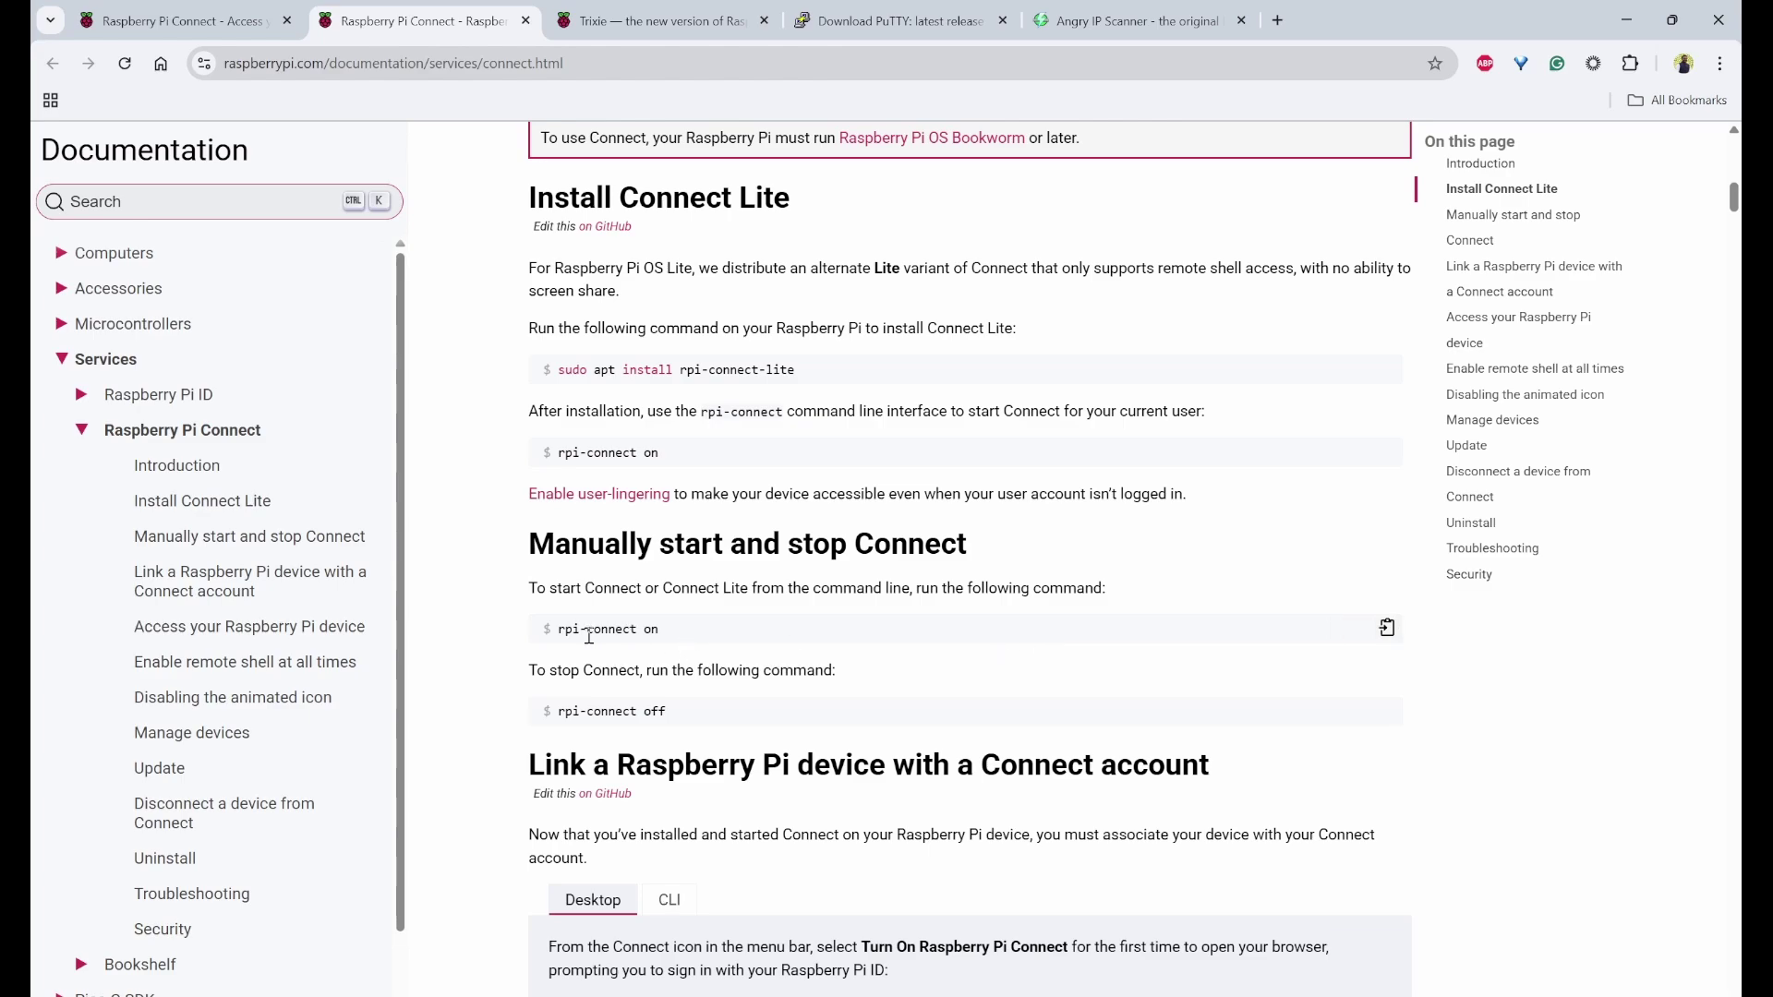
triple_click(716, 635)
click(711, 631)
key(alt+Tab)
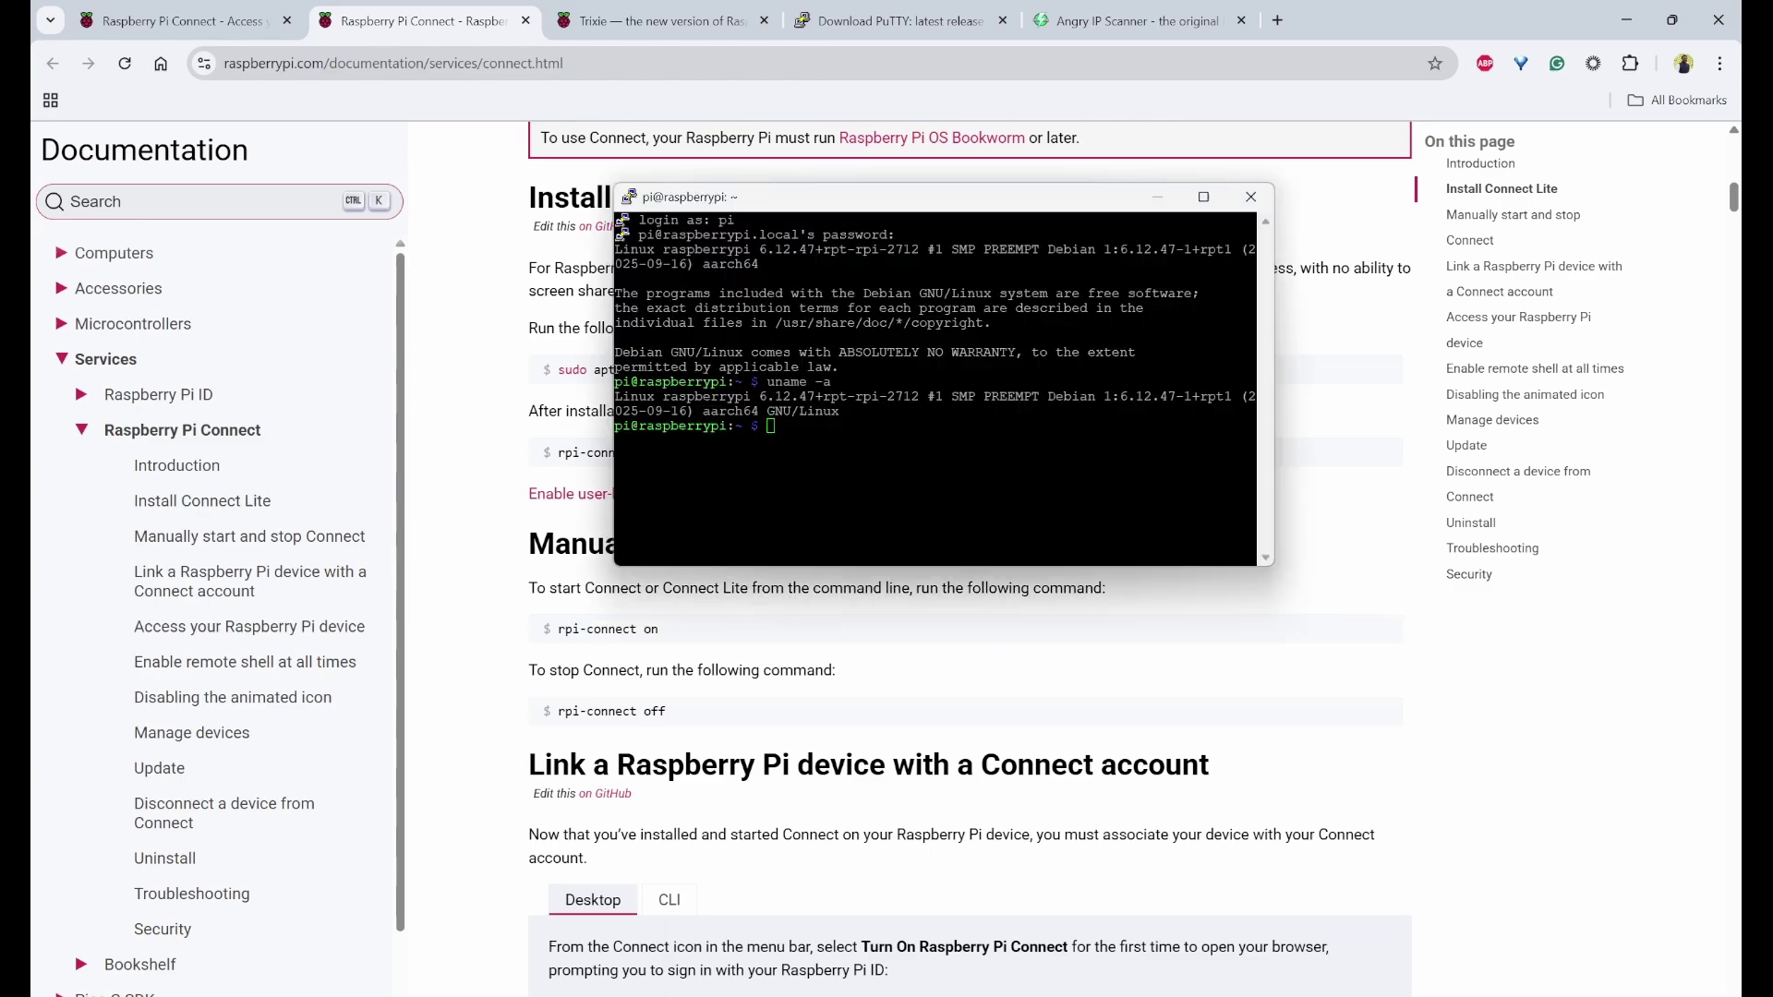
right_click(823, 420)
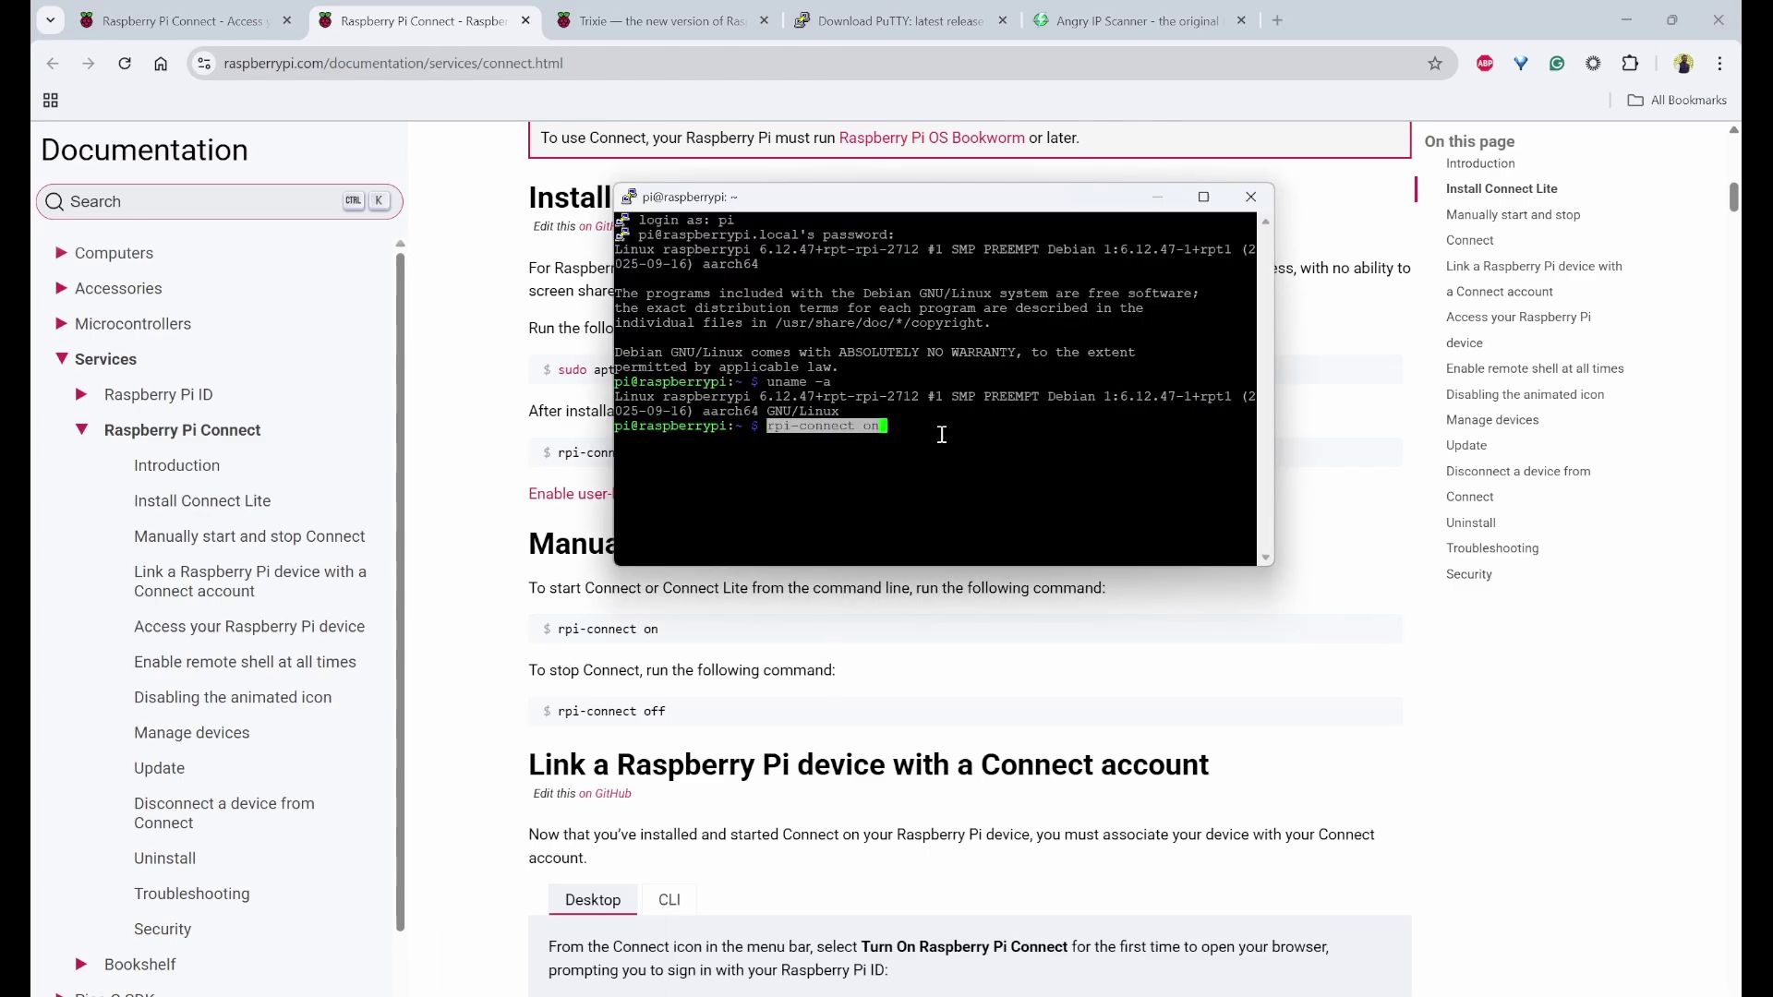
key(Return)
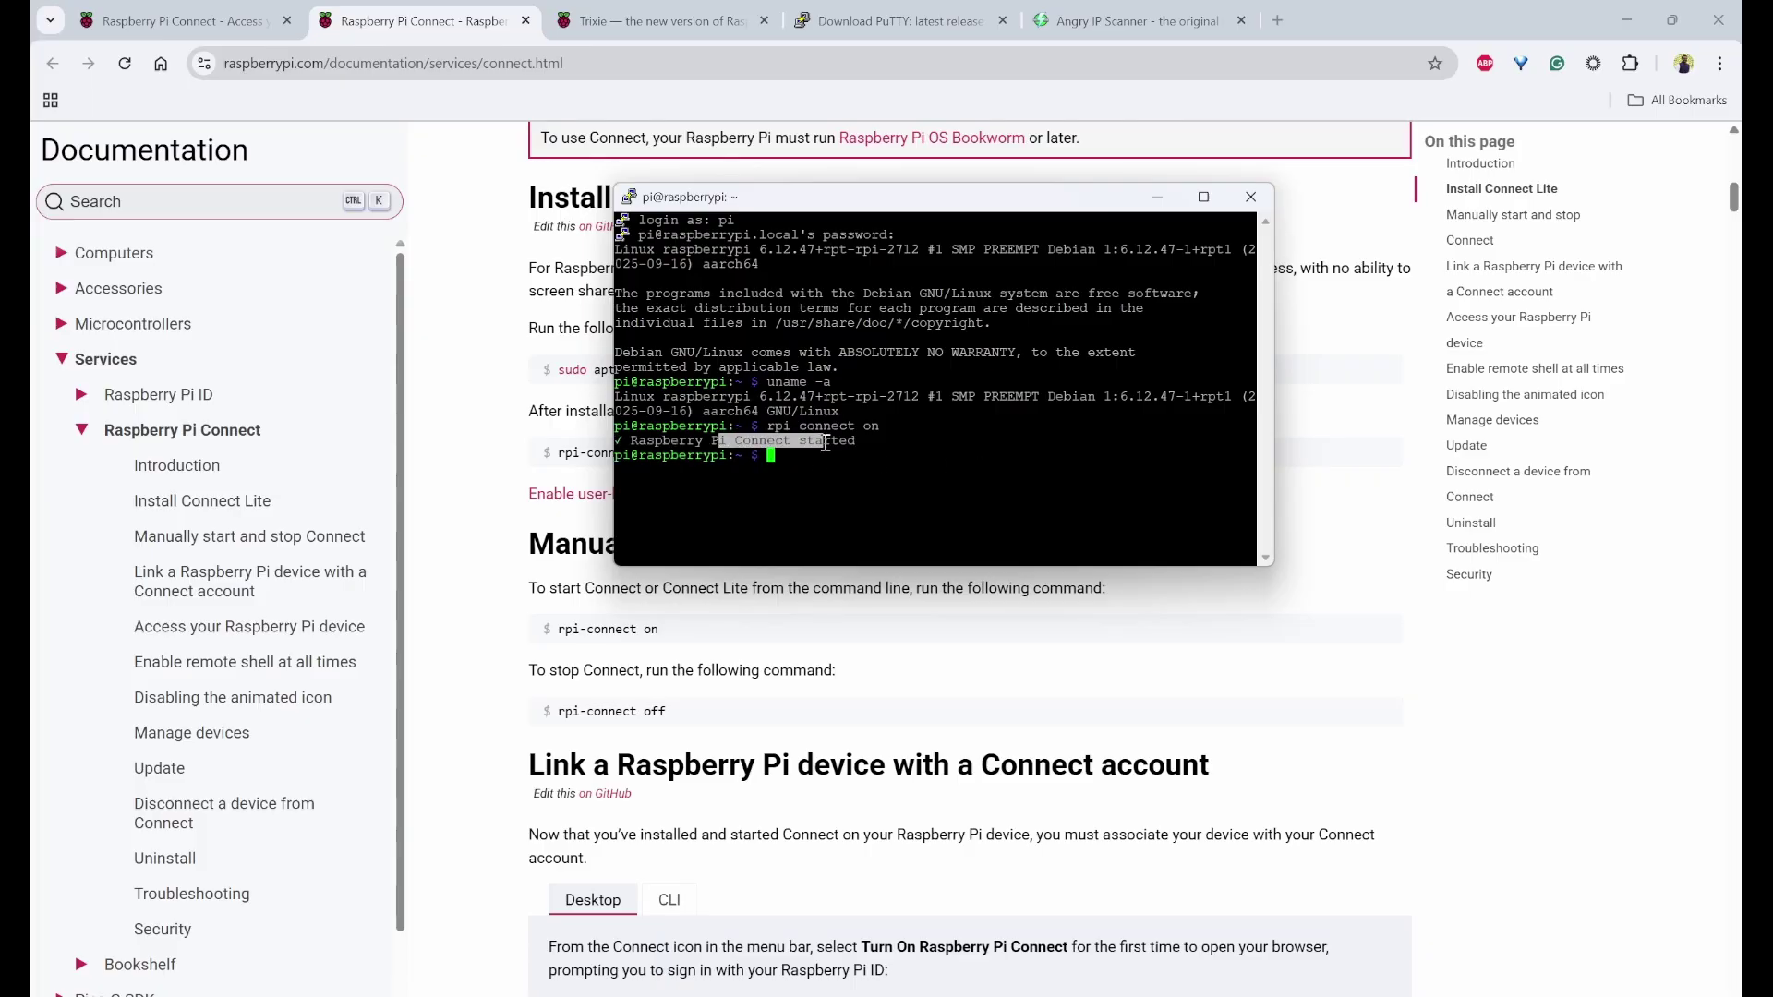
drag(772, 440, 768, 455)
click(931, 439)
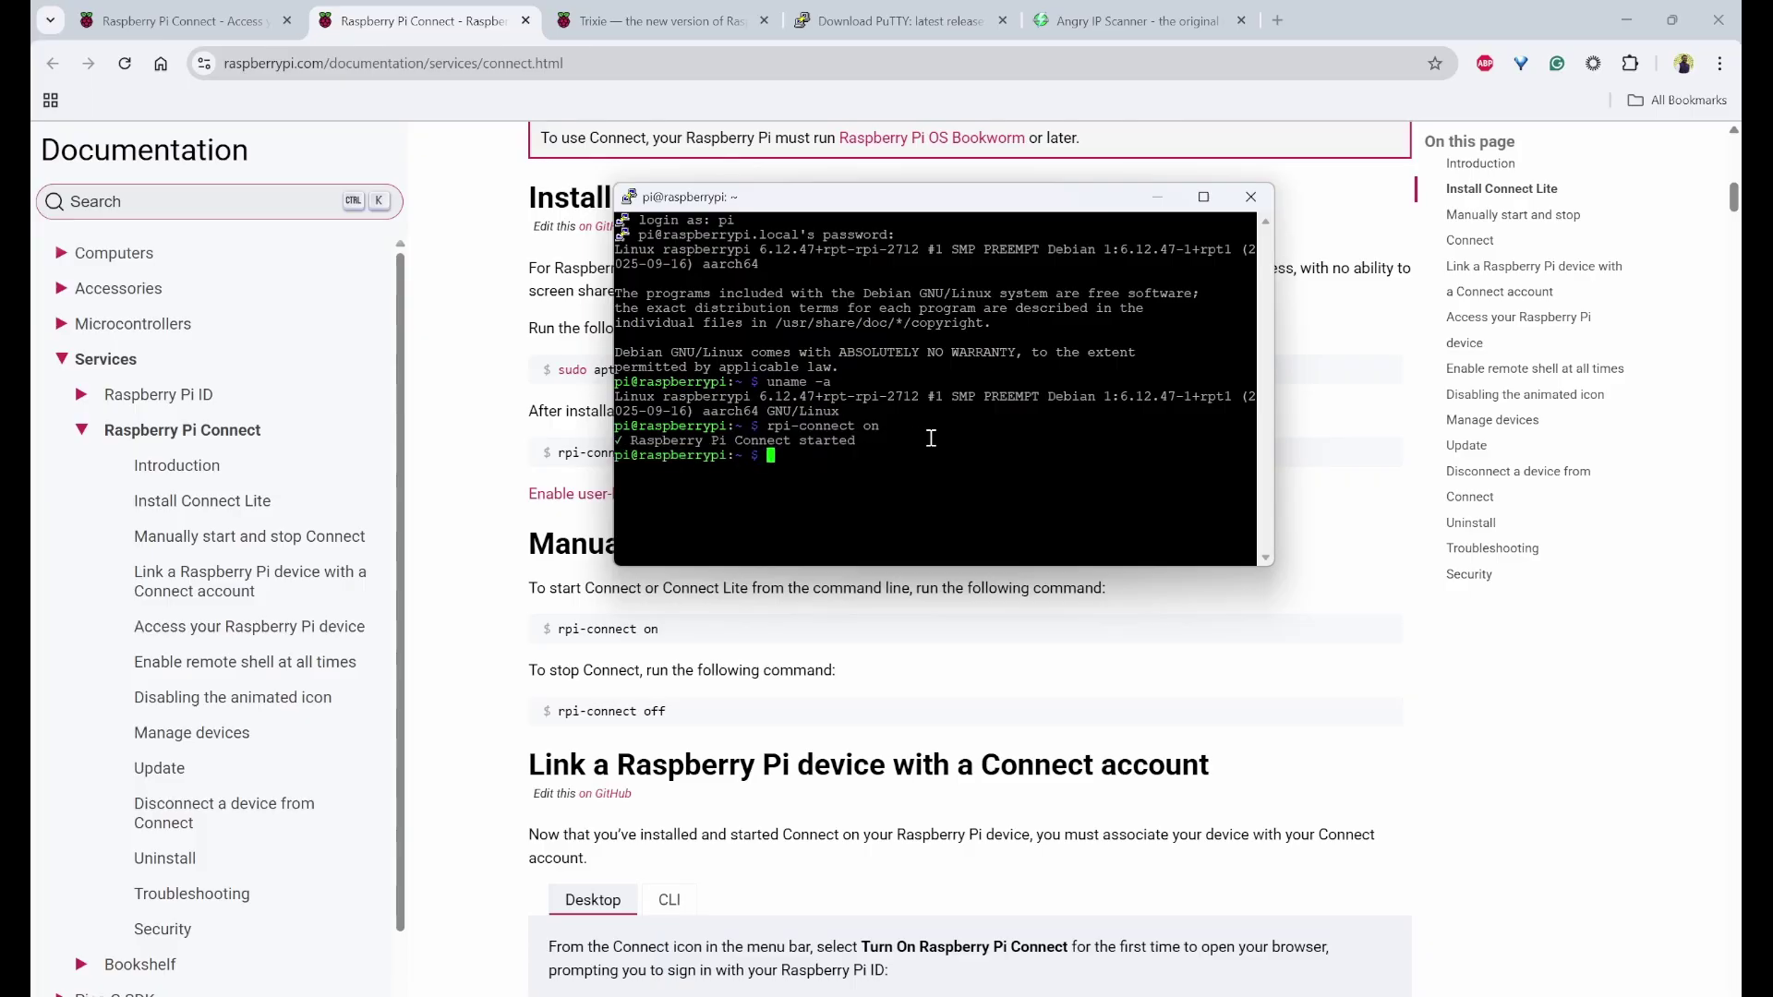
Step: Sign in to Raspberry Pi Connect with the saved Raspberry Pi ID
click(233, 17)
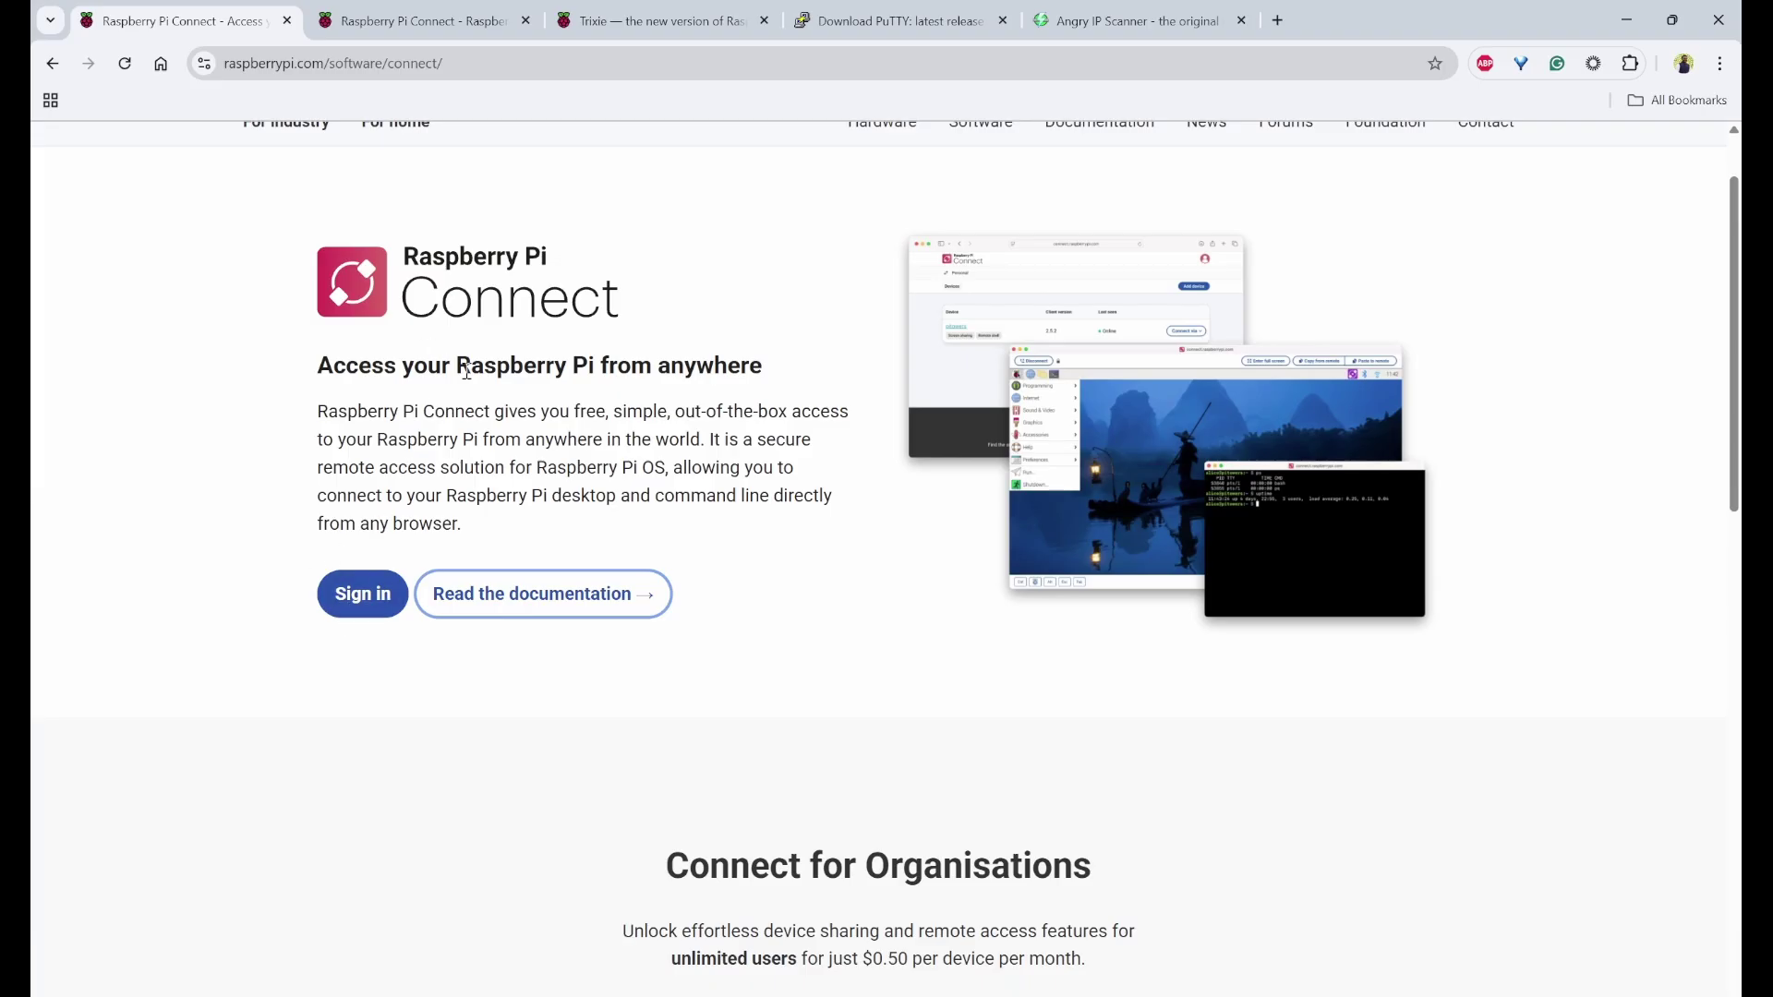
click(355, 598)
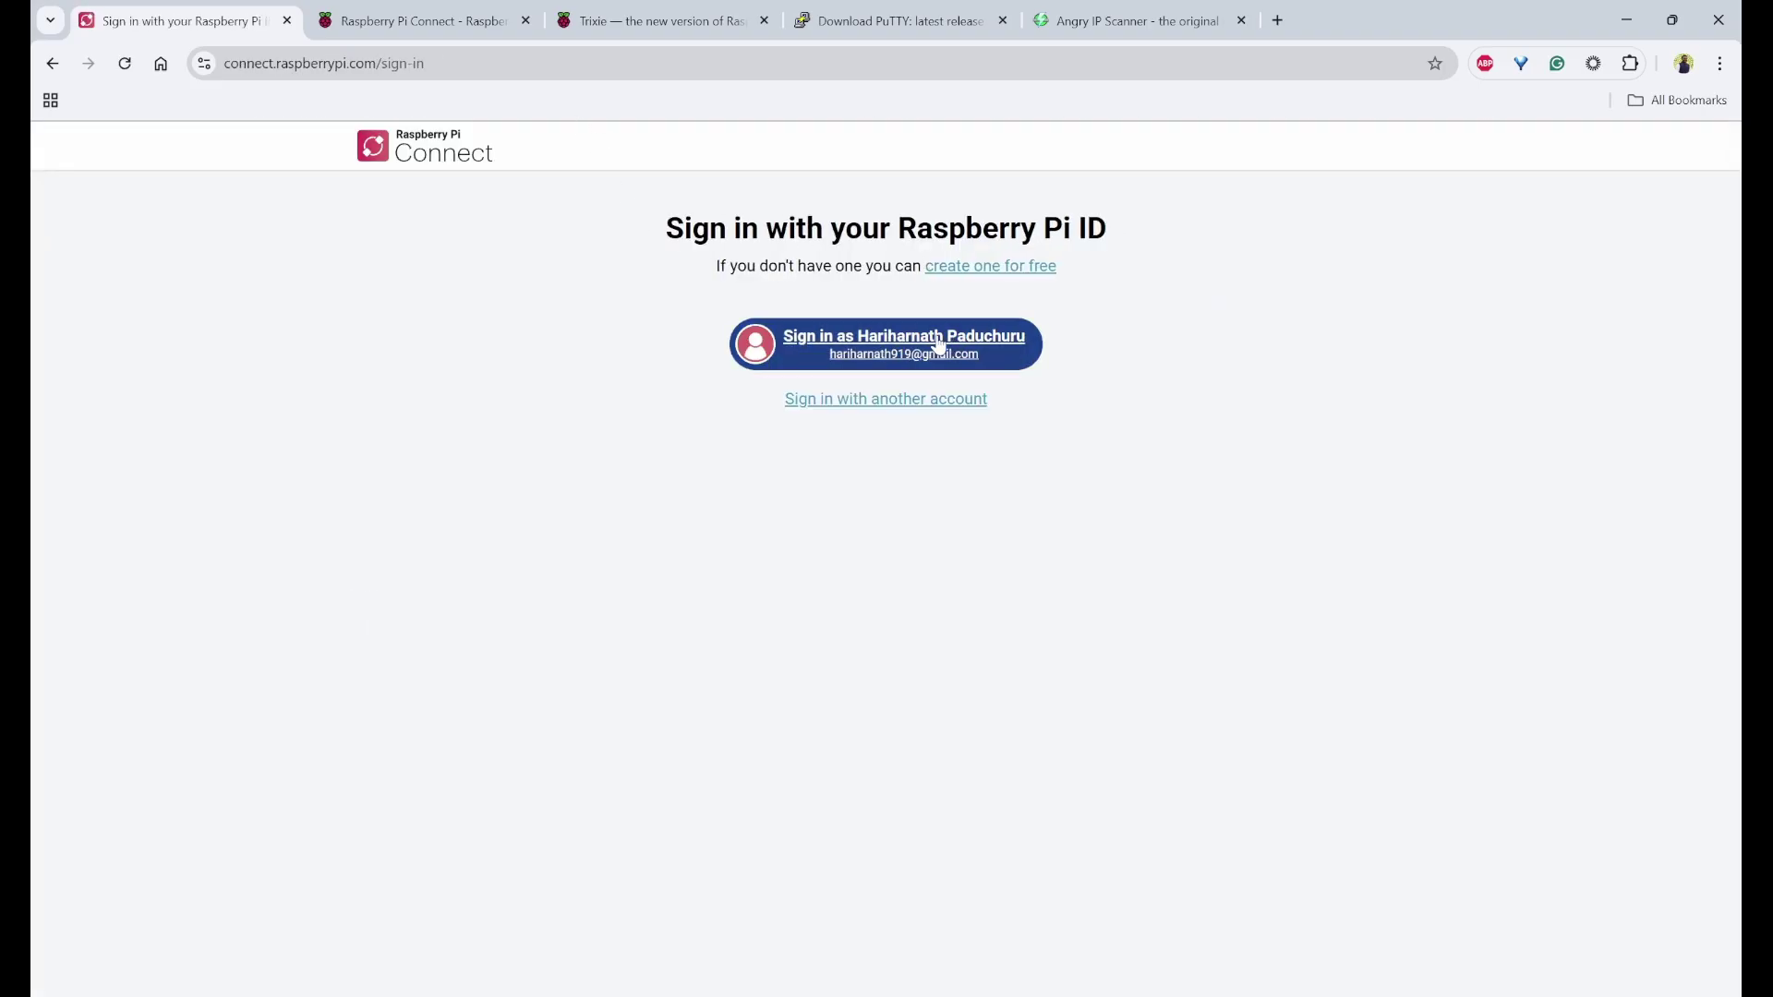
click(952, 347)
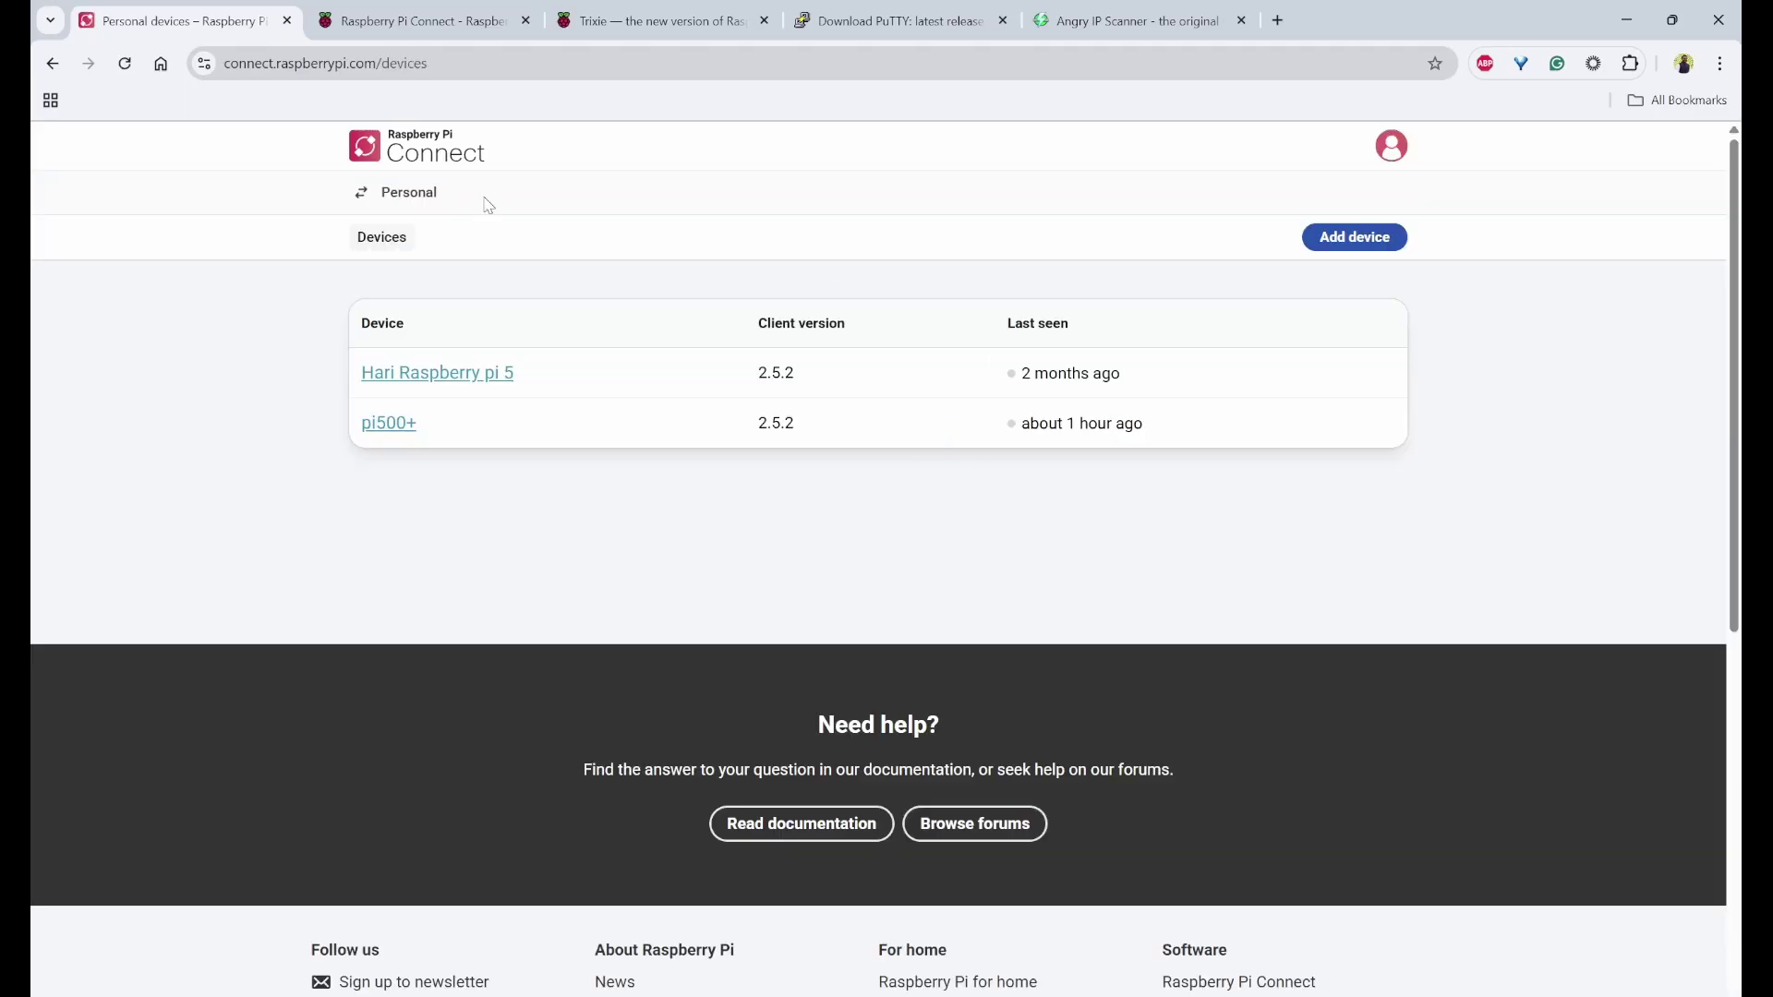
Step: From Add device, open the install guide's linking steps and copy 'rpi-connect signin'
click(1357, 238)
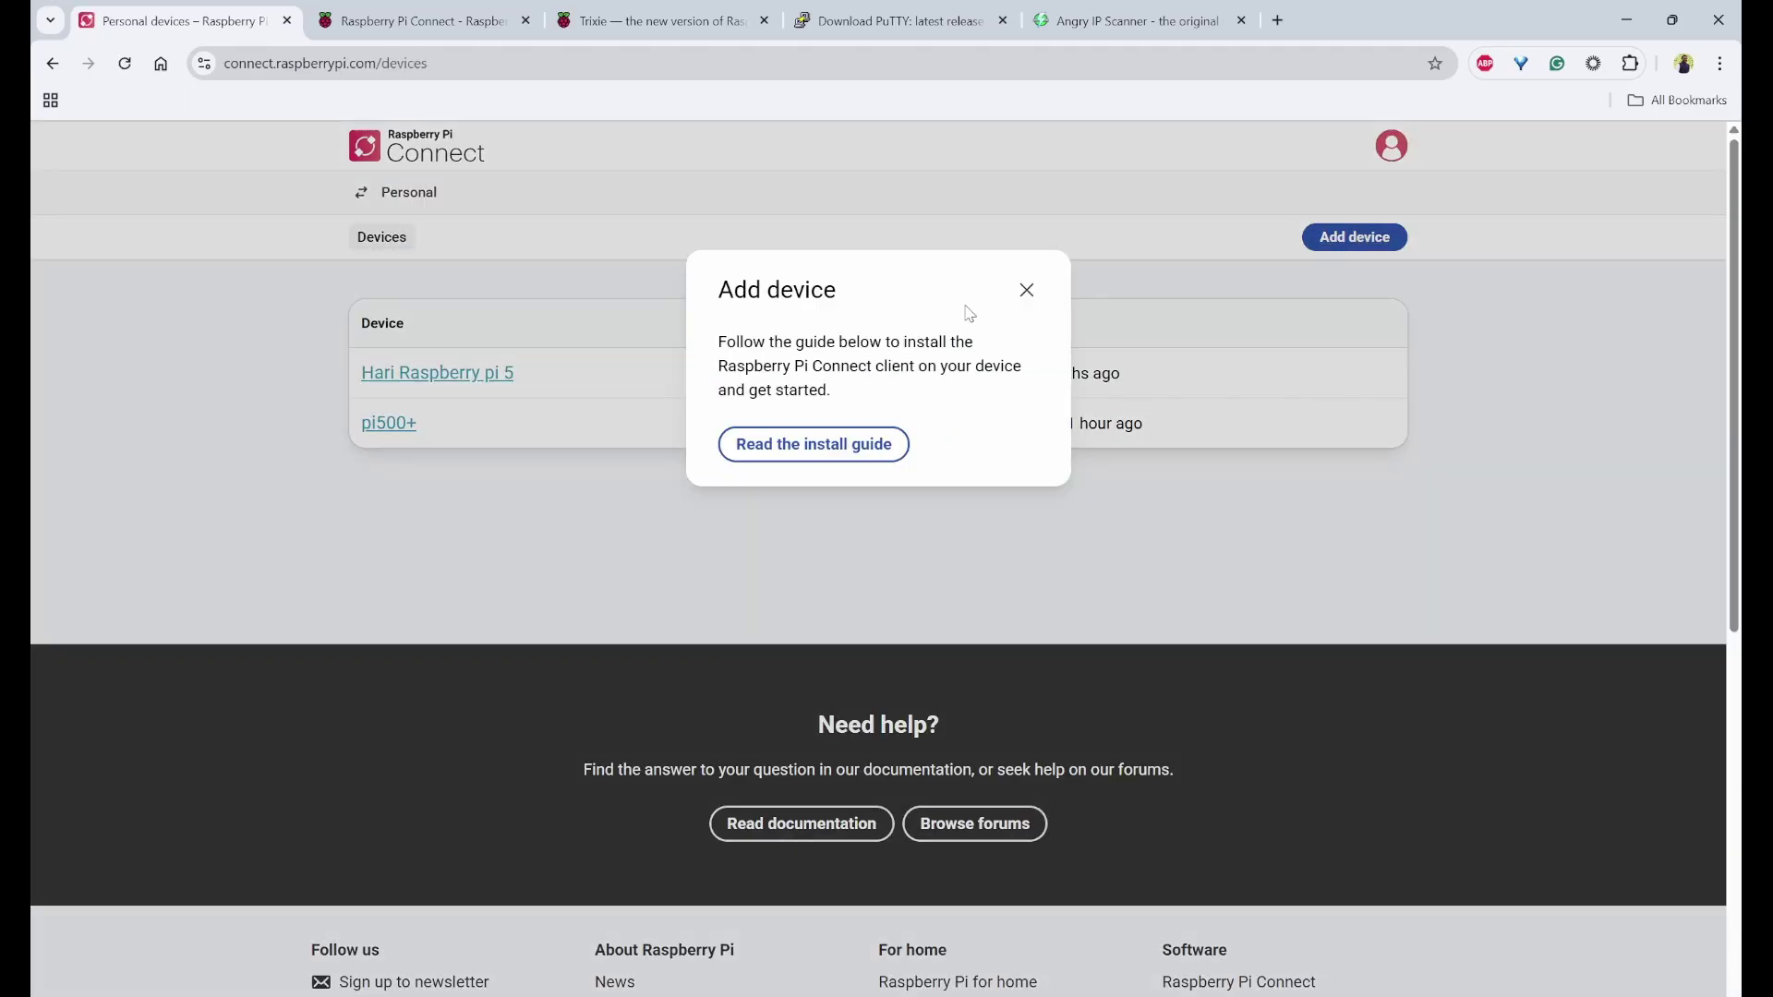
click(868, 443)
scroll(752, 457, down, 1)
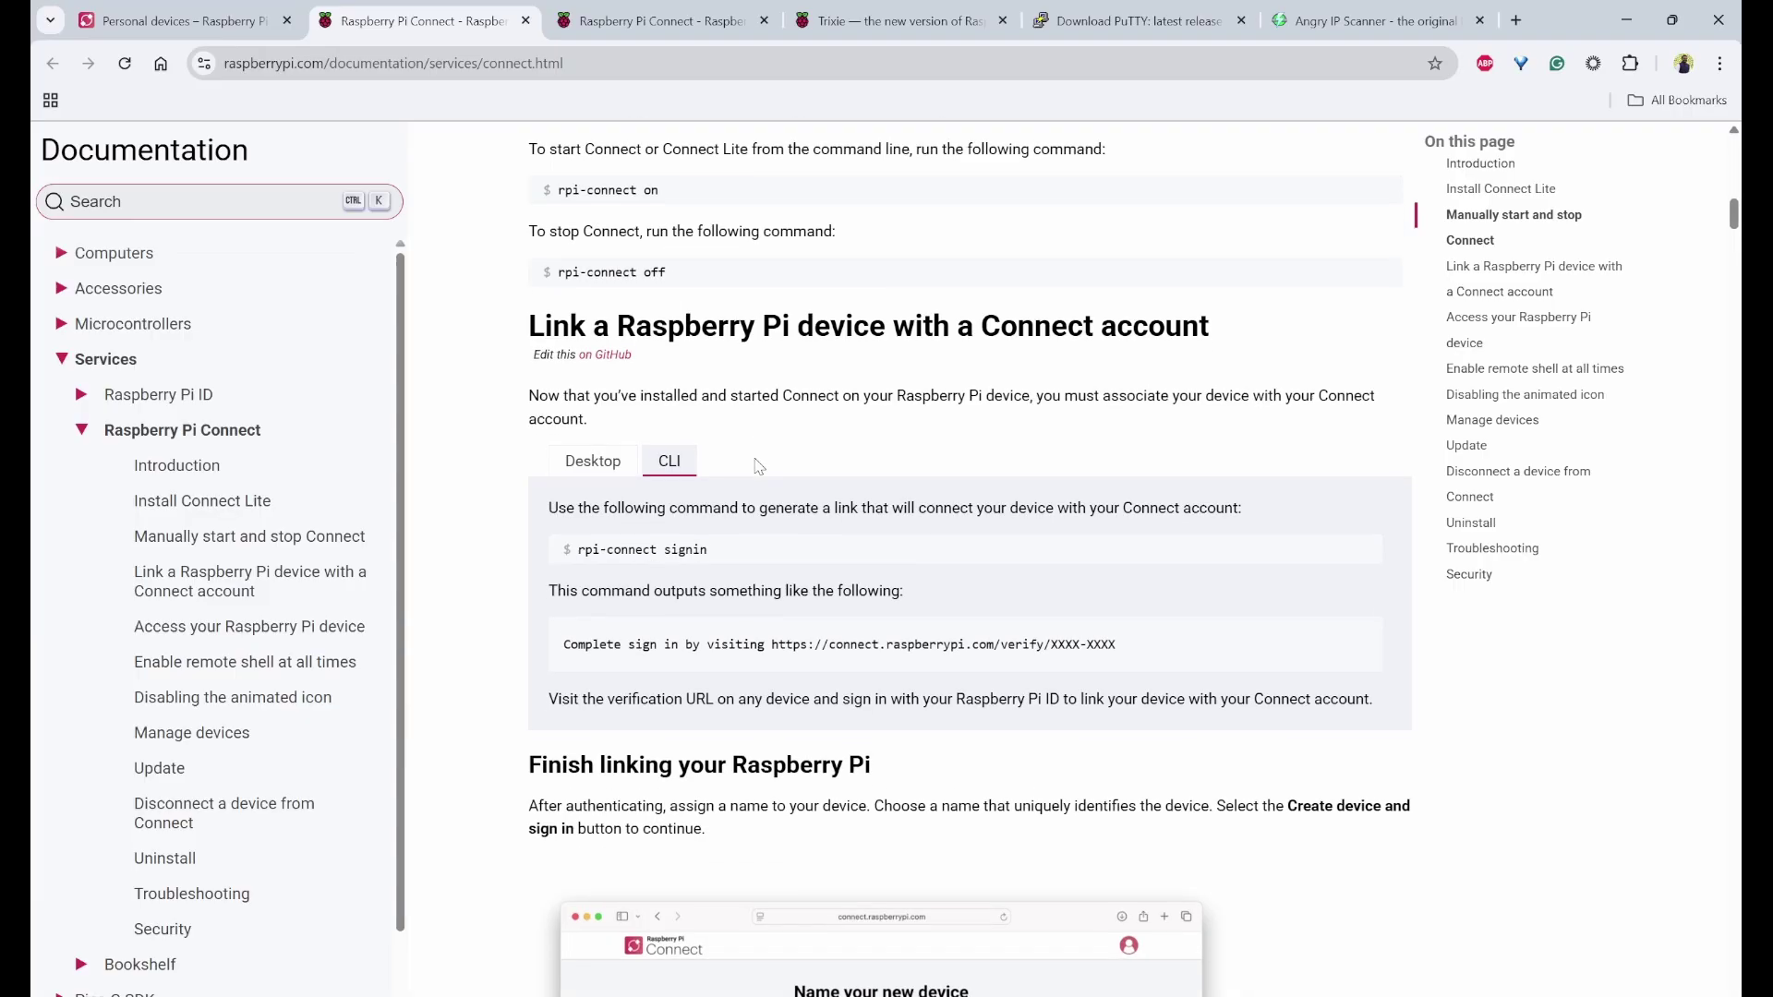
drag(761, 263, 1188, 265)
click(1188, 265)
scroll(926, 443, down, 1)
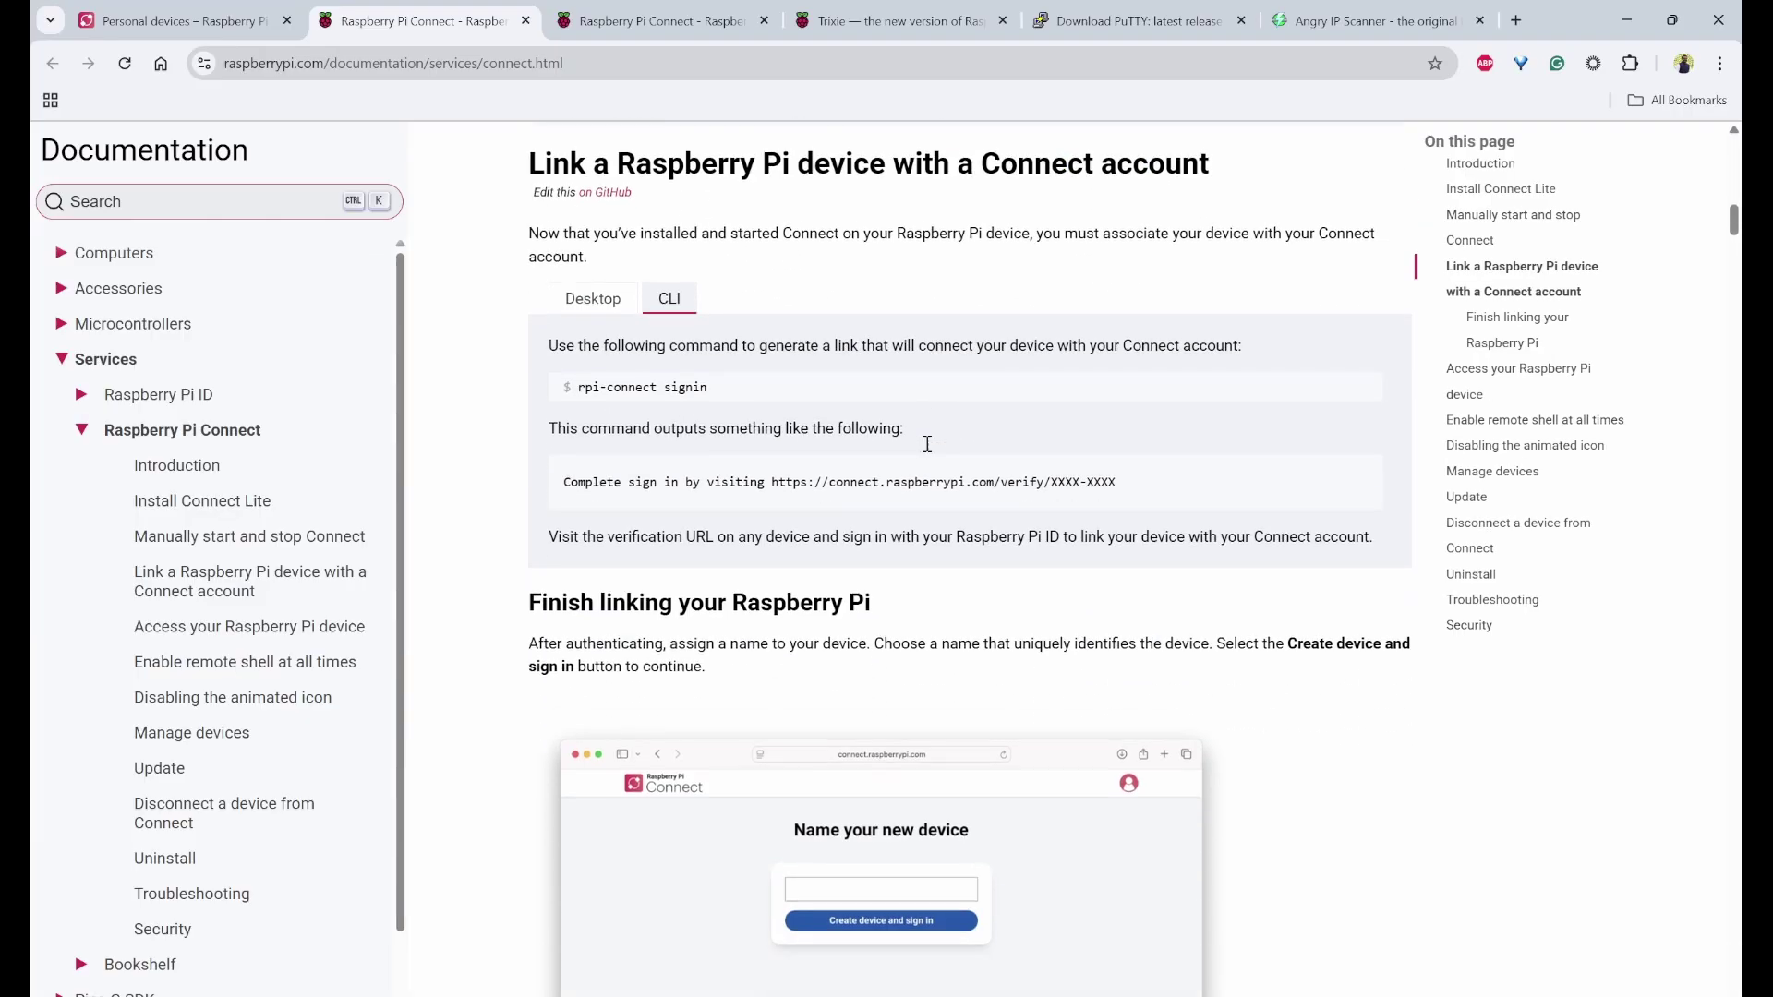
drag(615, 389, 598, 389)
click(1367, 385)
Step: Run 'rpi-connect signin' in PuTTY to get a sign-in verification link
click(717, 932)
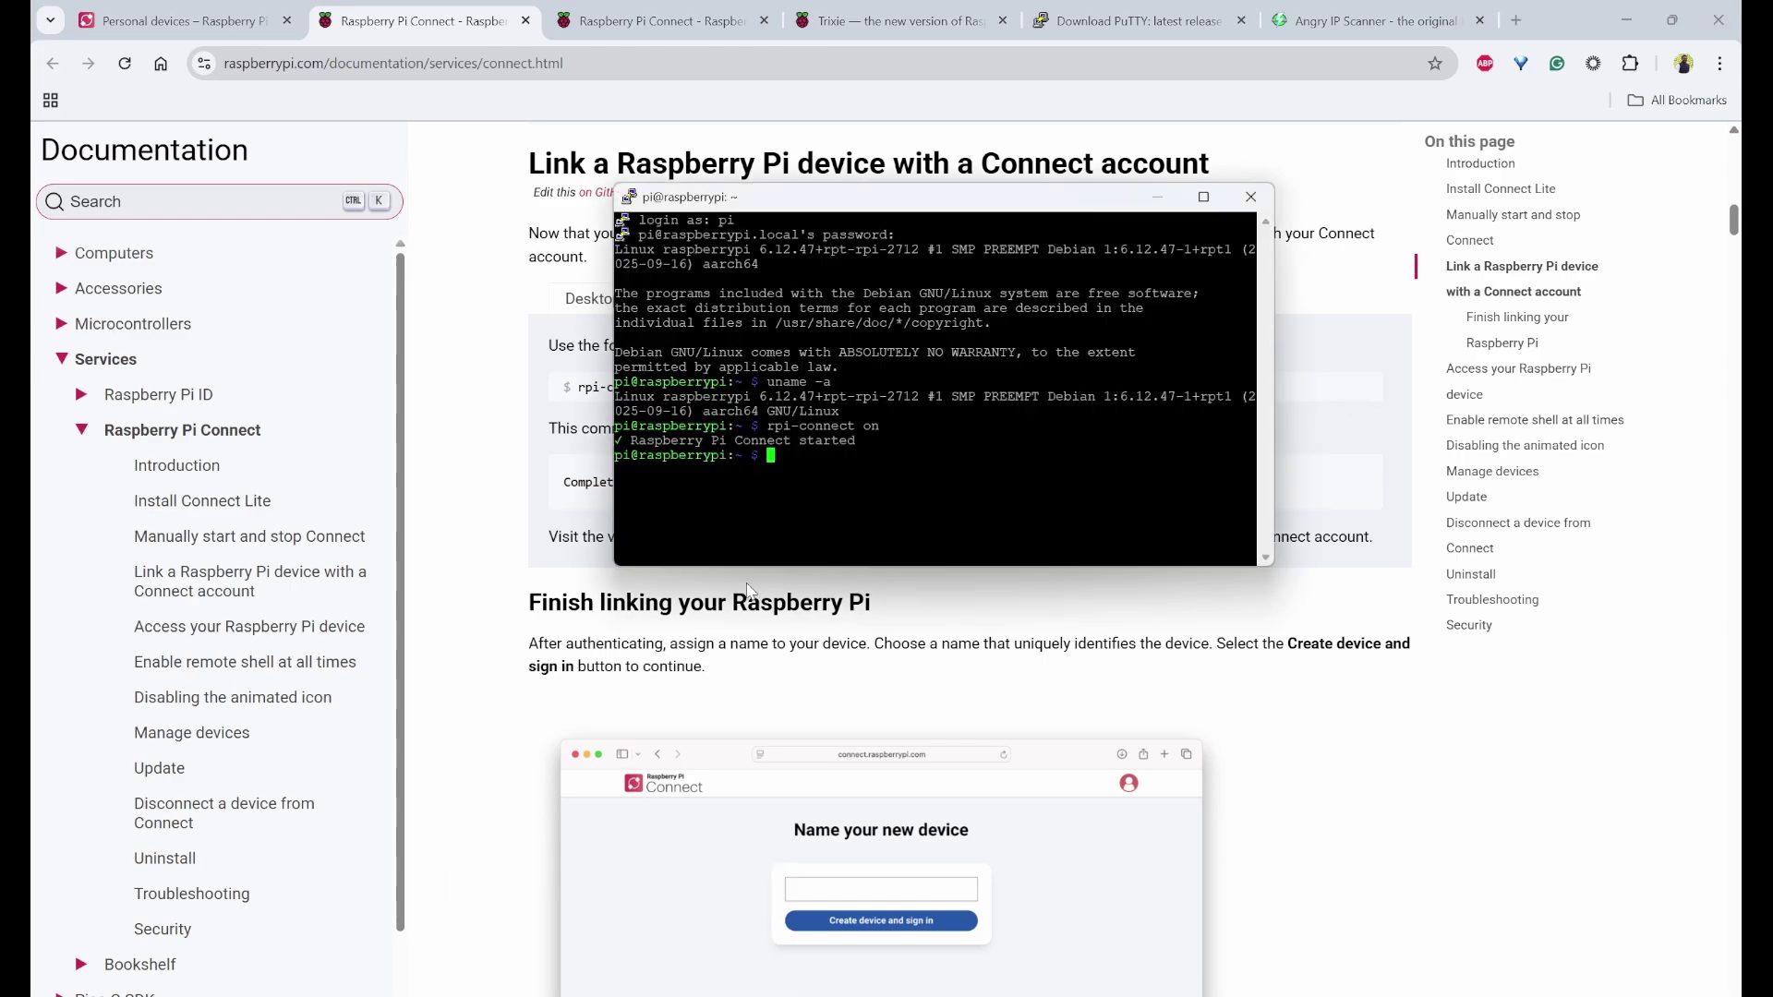
right_click(911, 456)
key(Return)
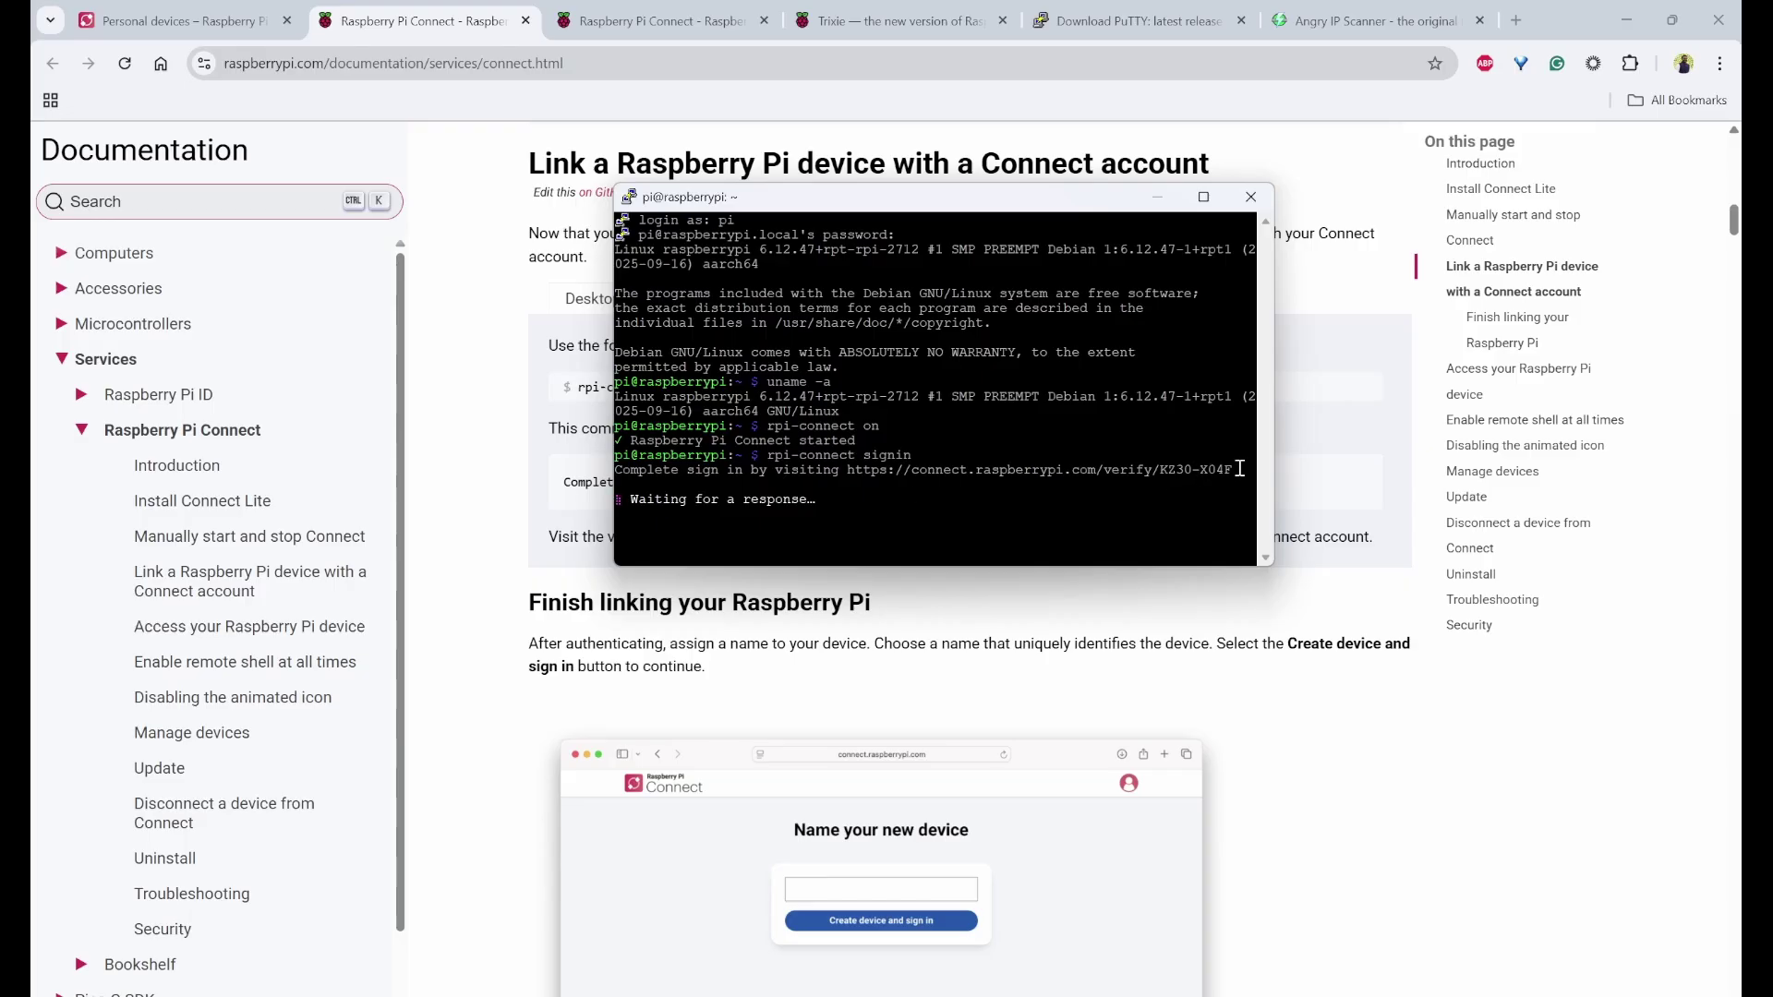
Step: Open the verification link in Chrome and create an access token to sign the Pi in
drag(1235, 469, 846, 466)
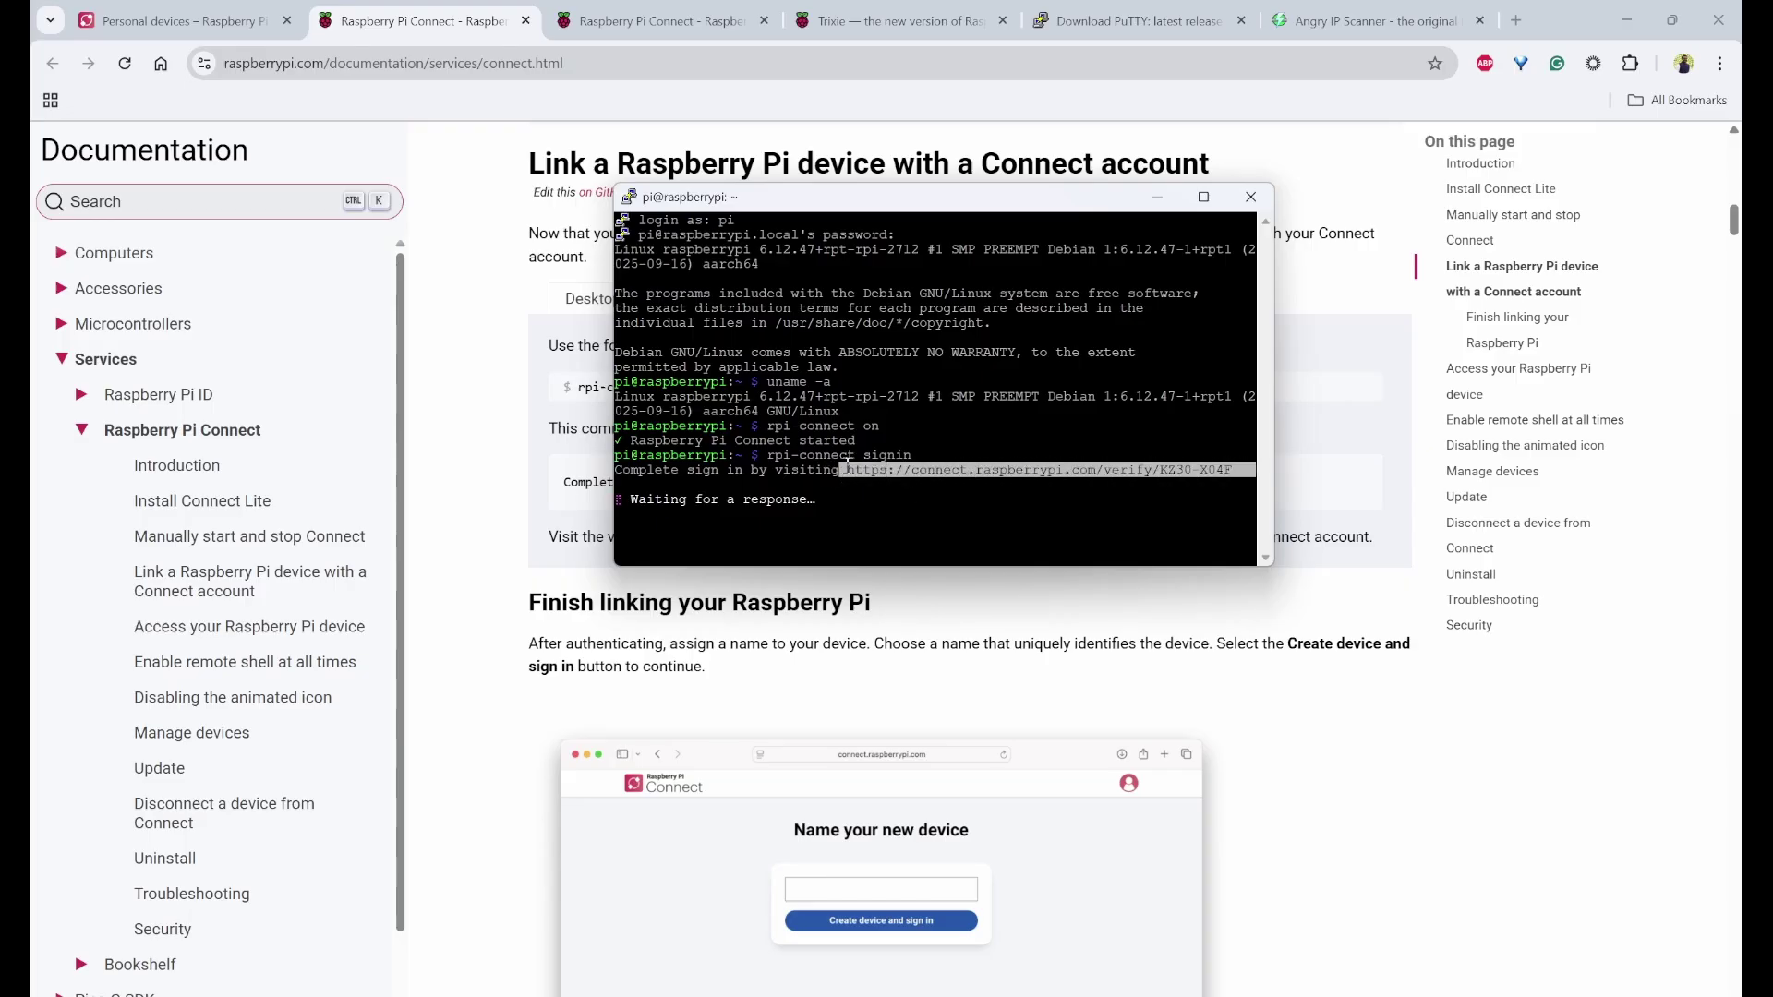
right_click(854, 464)
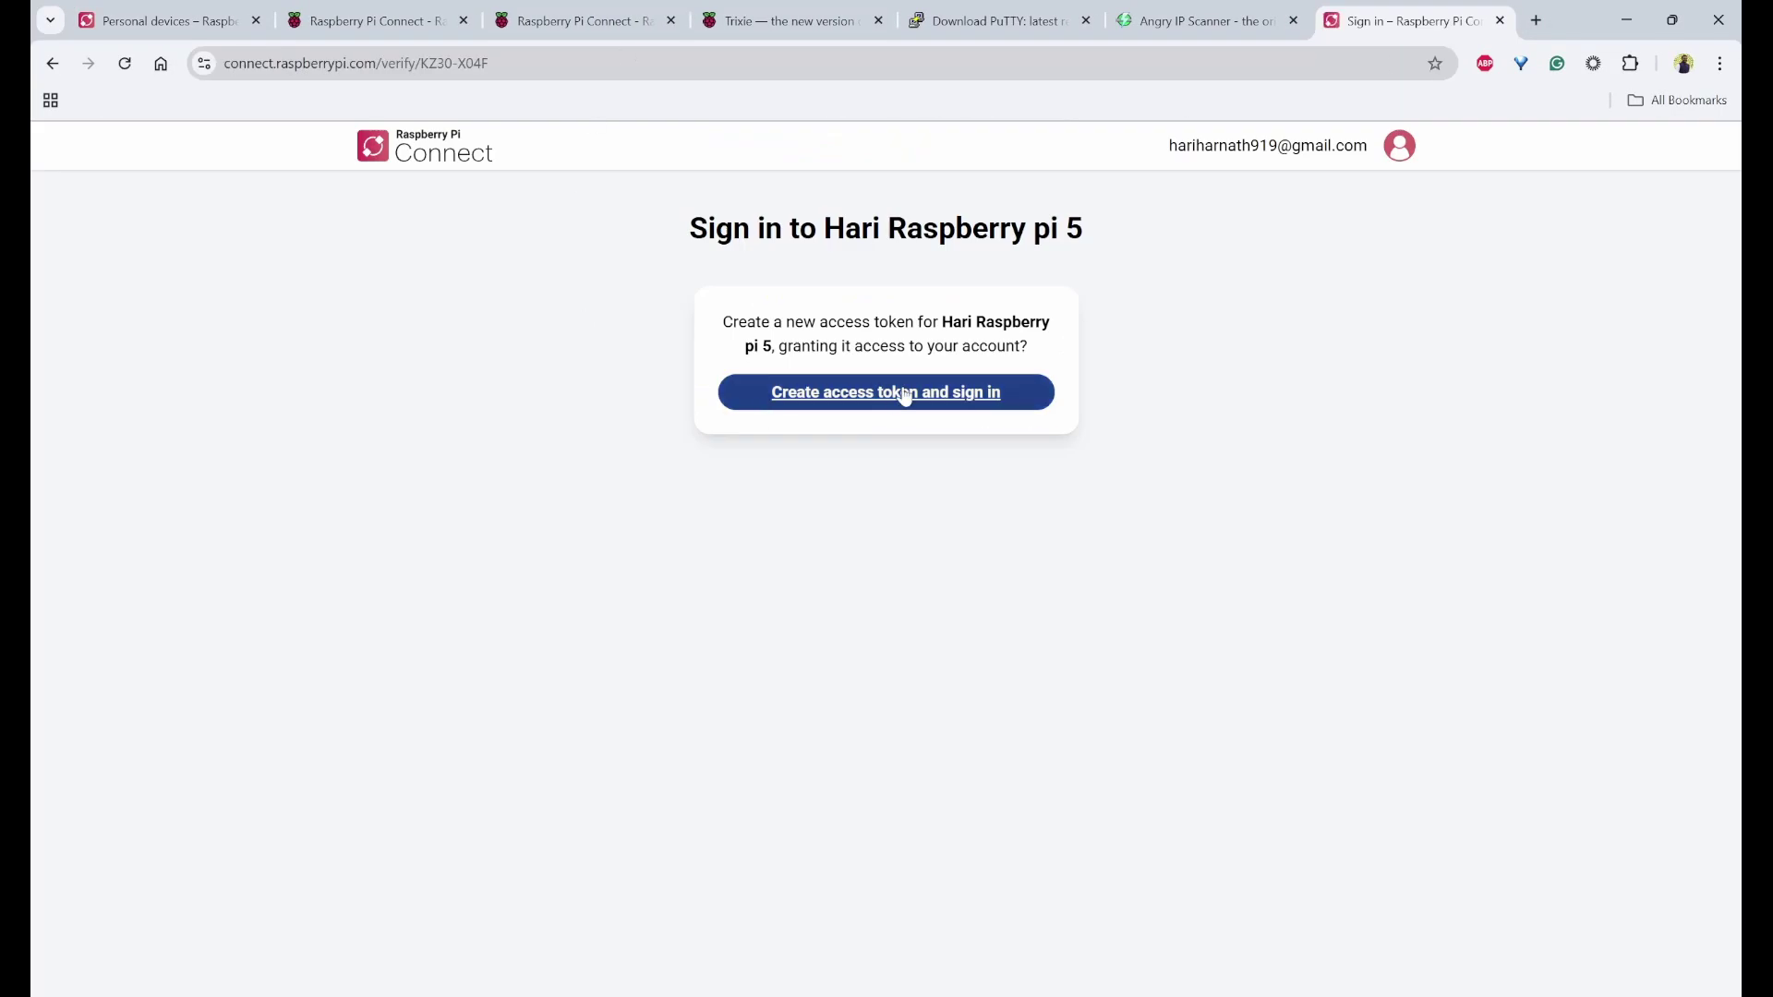
click(902, 394)
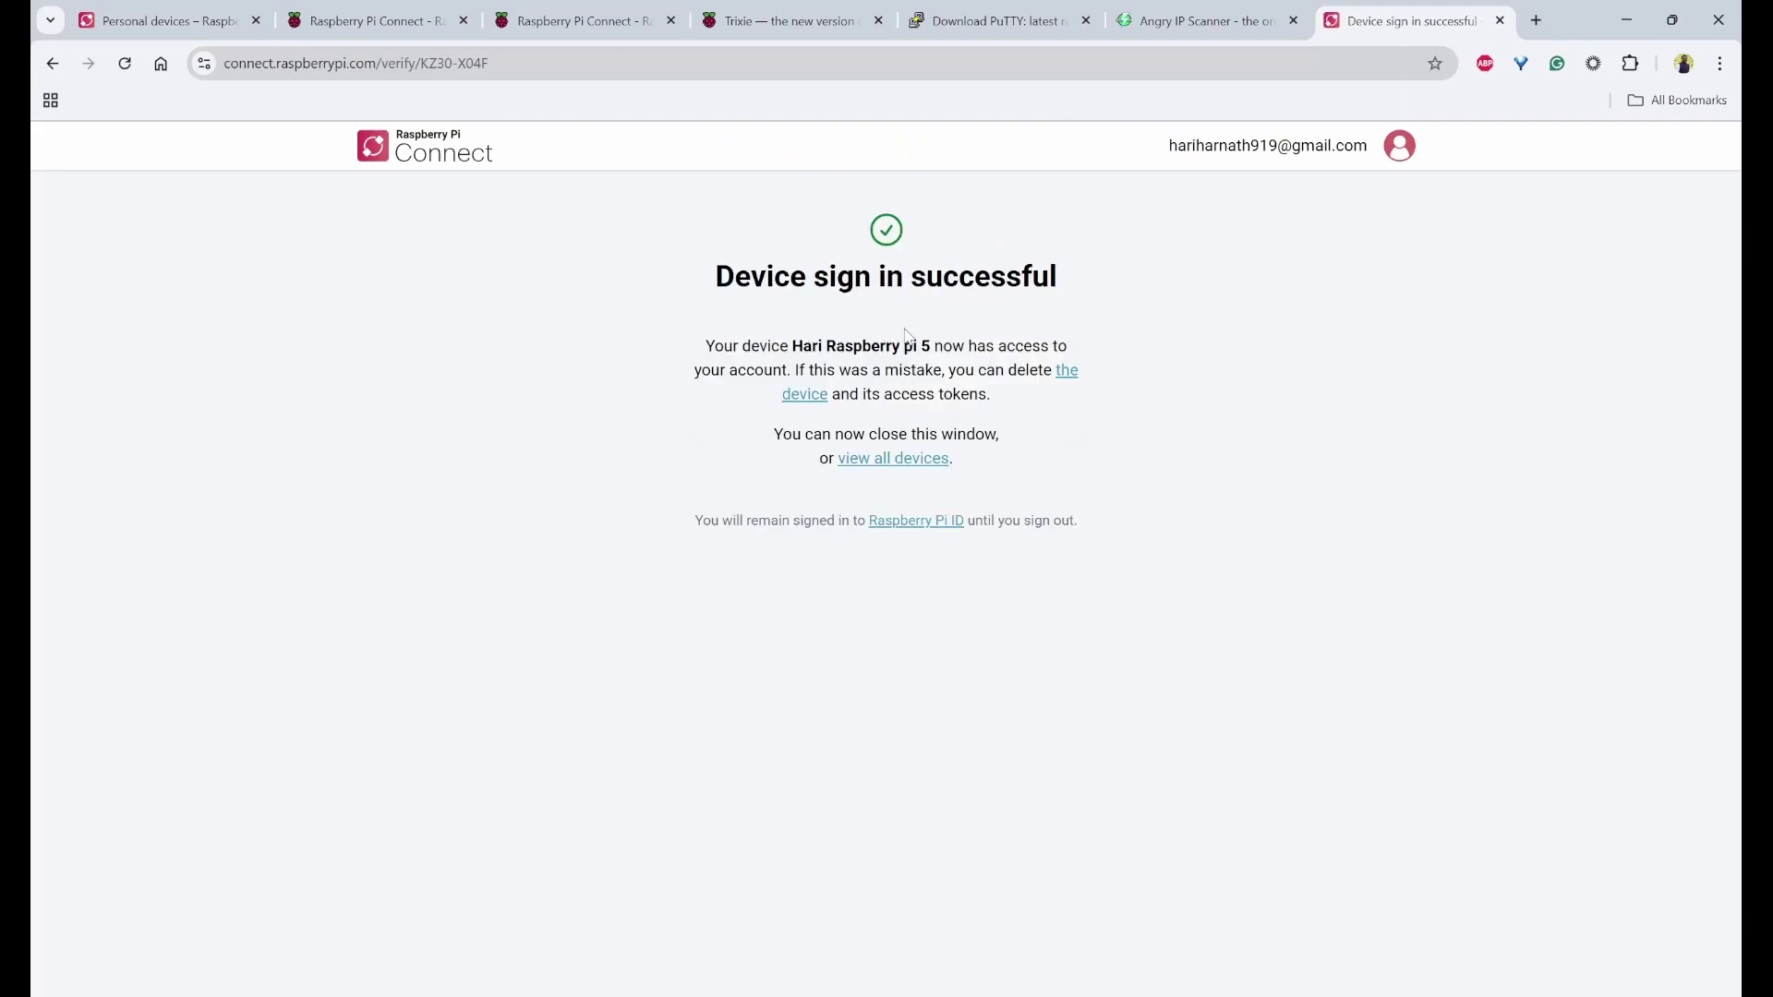
drag(830, 345, 946, 344)
click(970, 338)
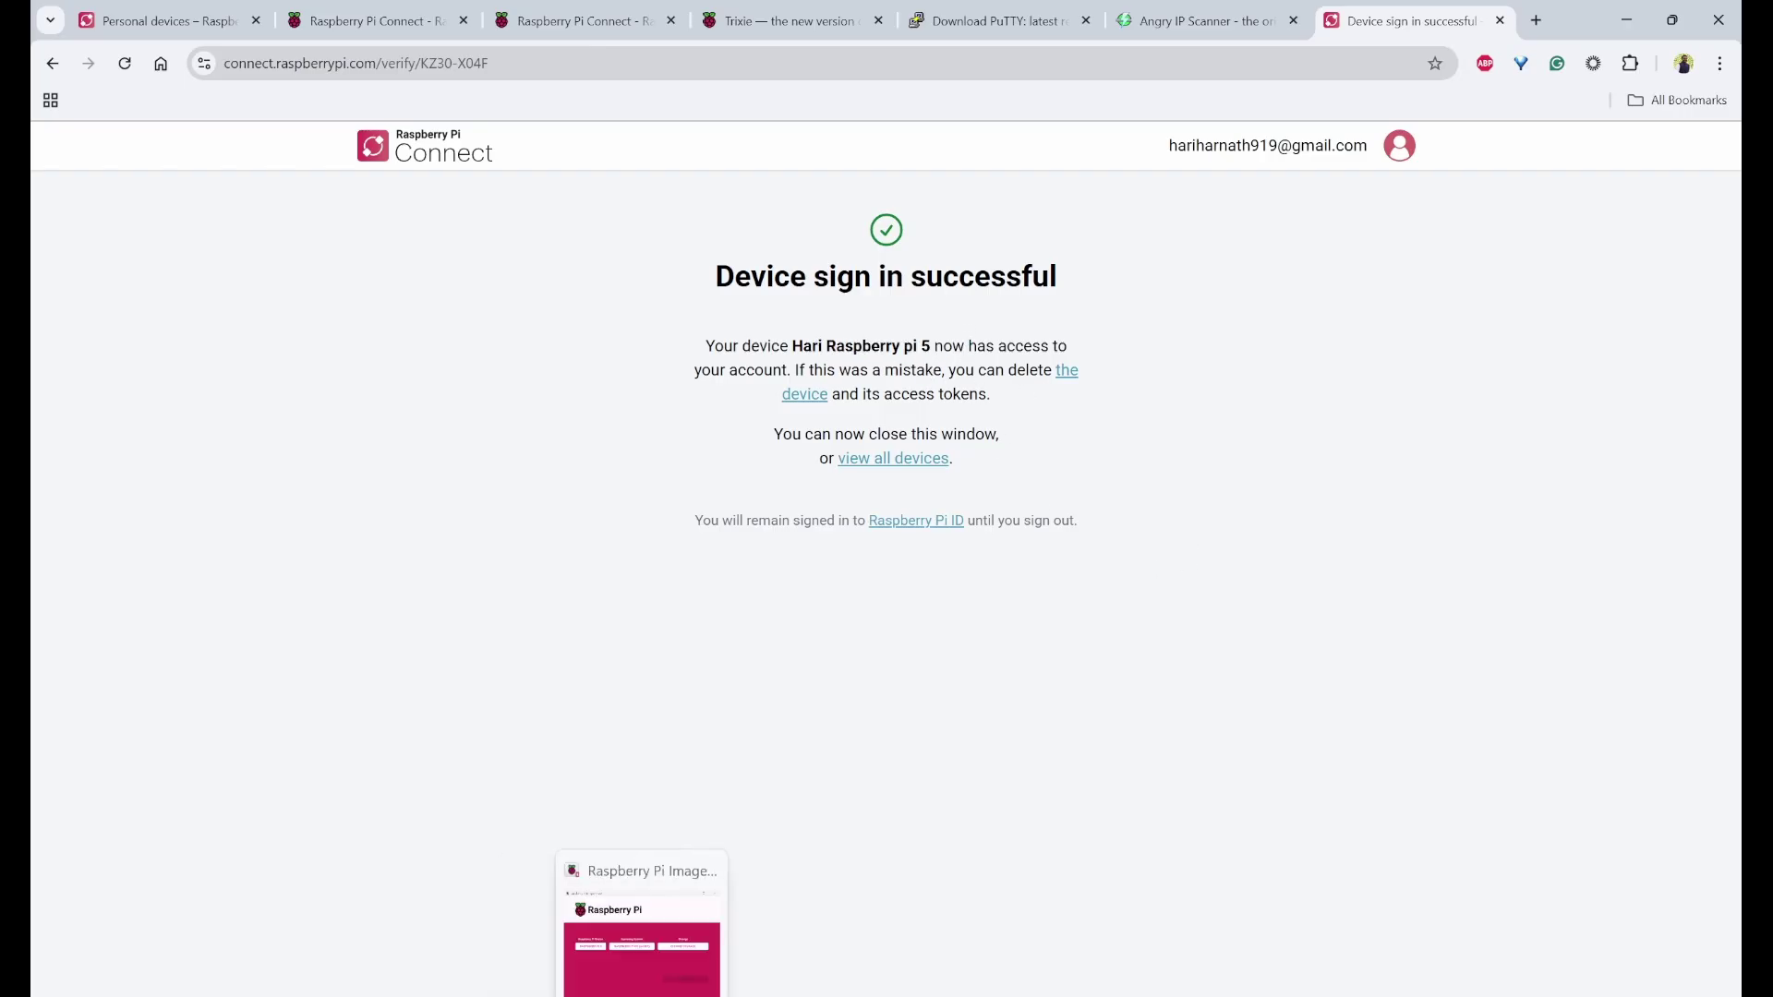
Step: Check that the PuTTY terminal now reports the Pi as Signed in
click(593, 992)
click(830, 532)
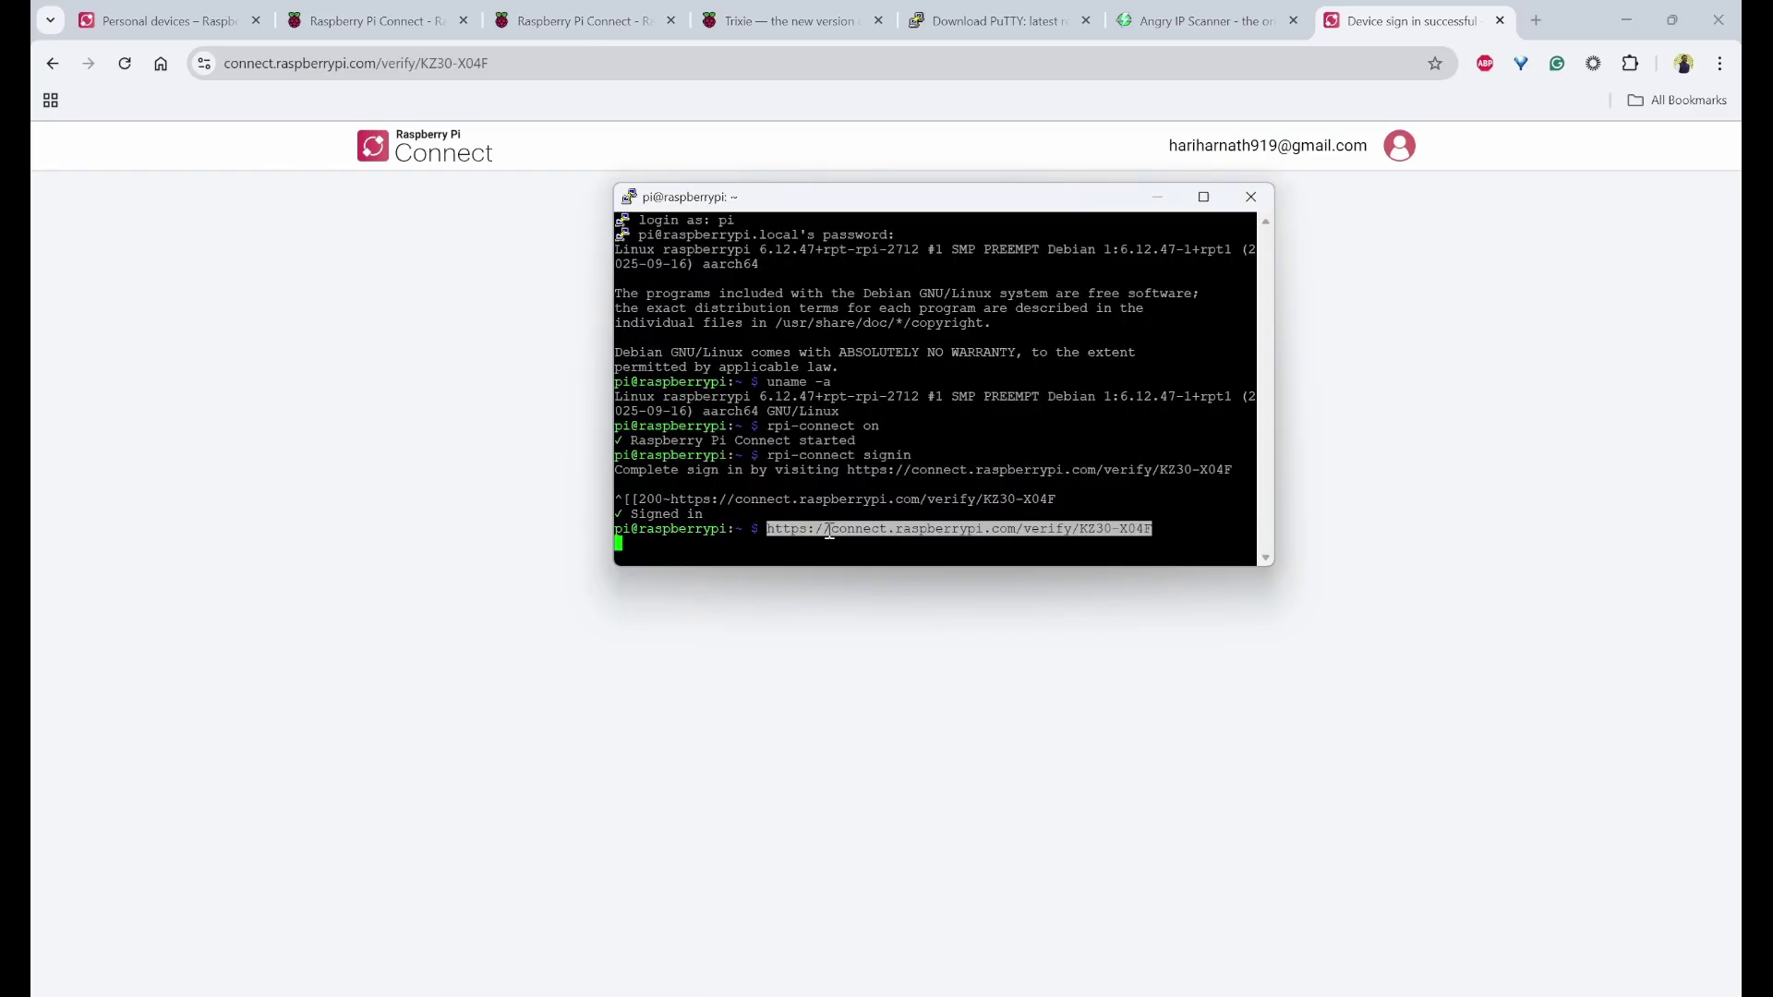
key(End)
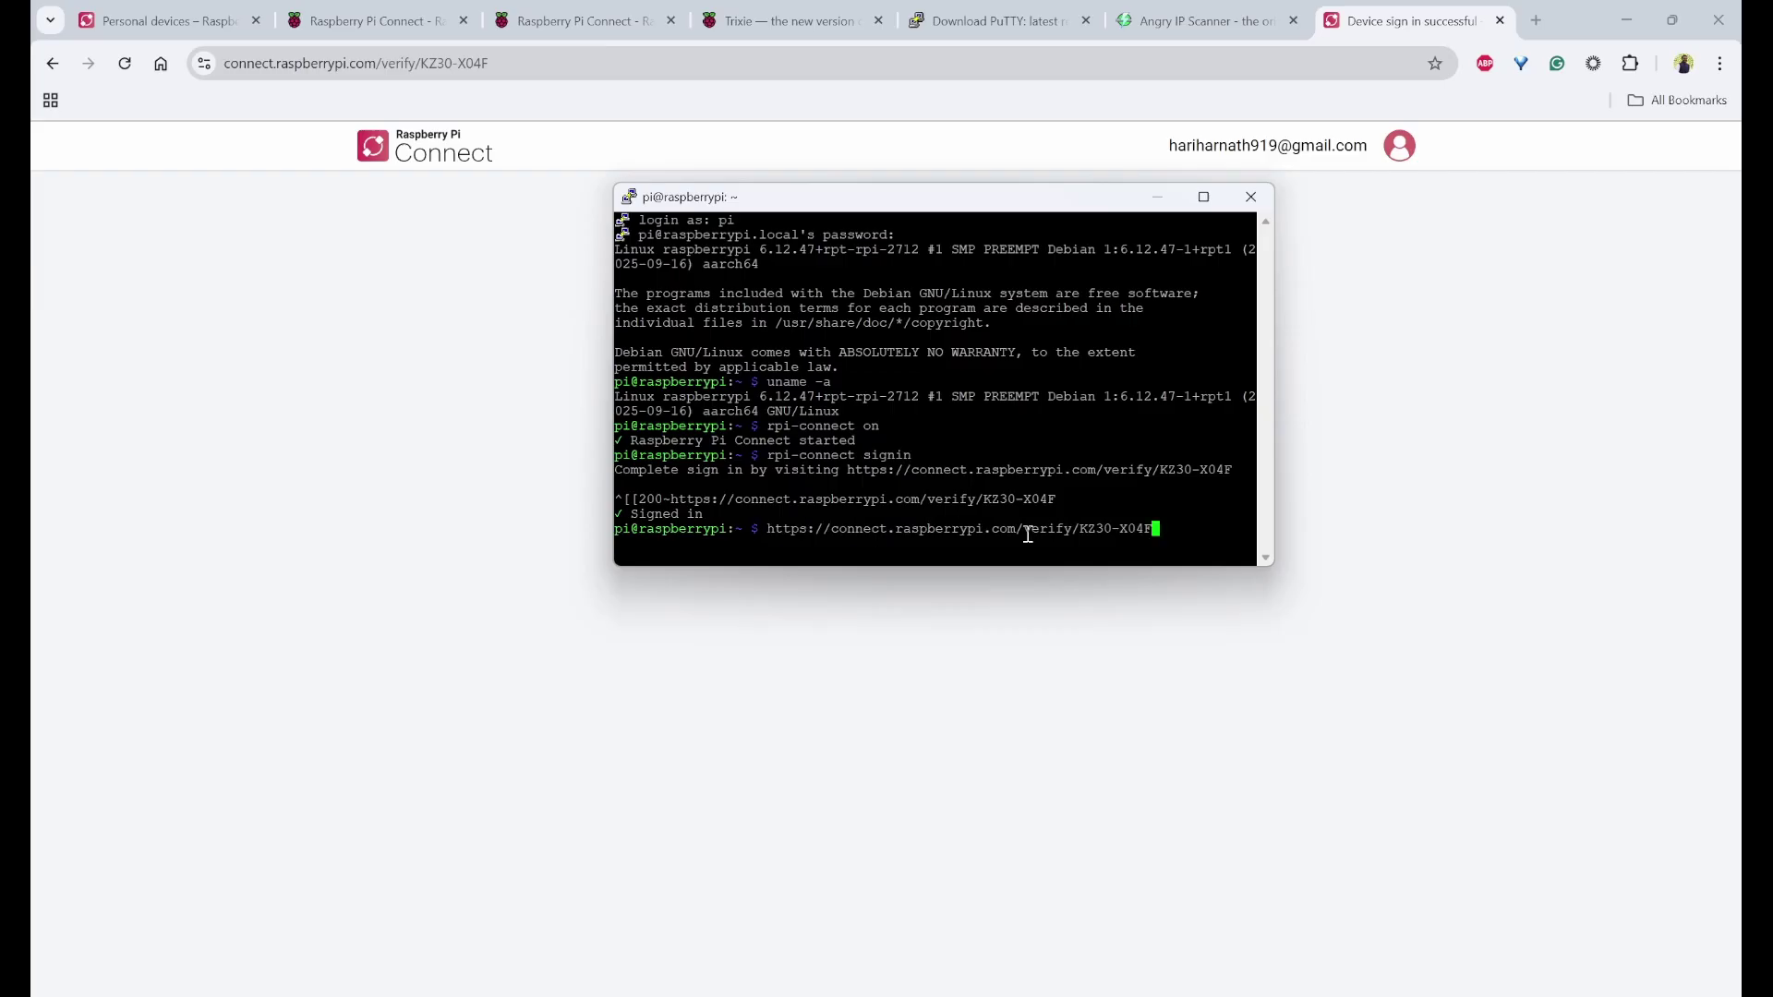
drag(740, 501, 566, 514)
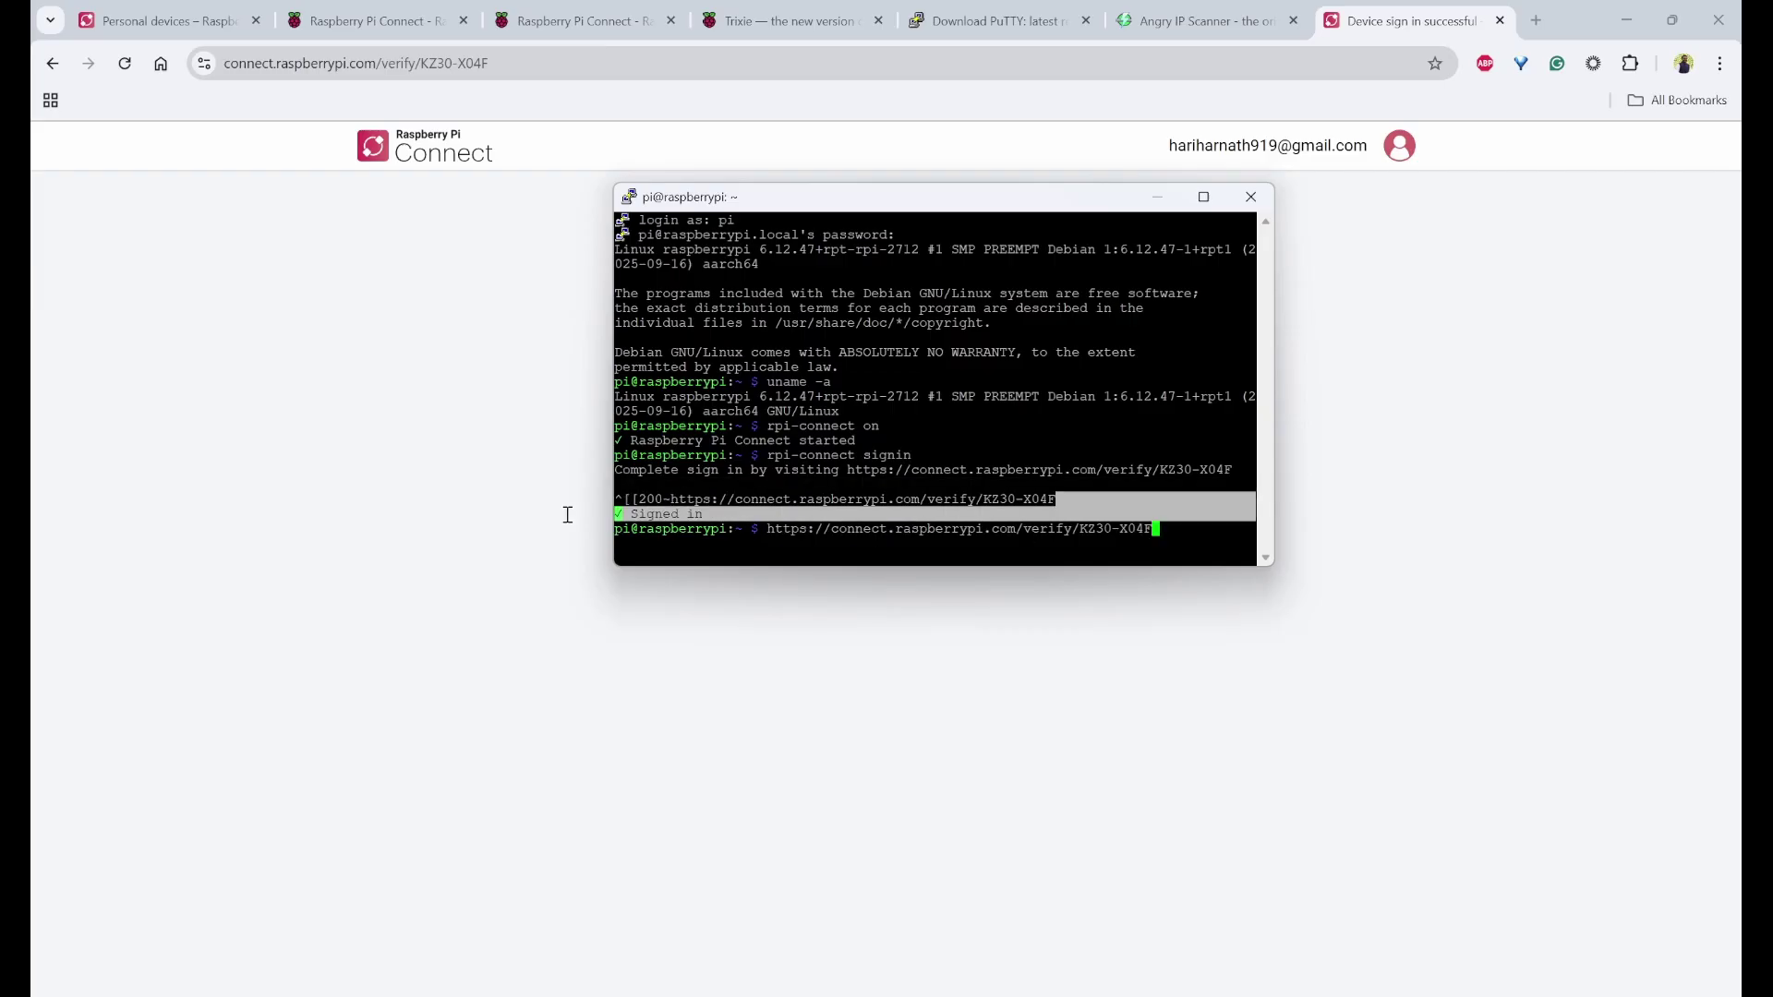
click(566, 514)
Step: Reload the Personal devices list and open a maximized Screen sharing session with the Pi 5
click(196, 31)
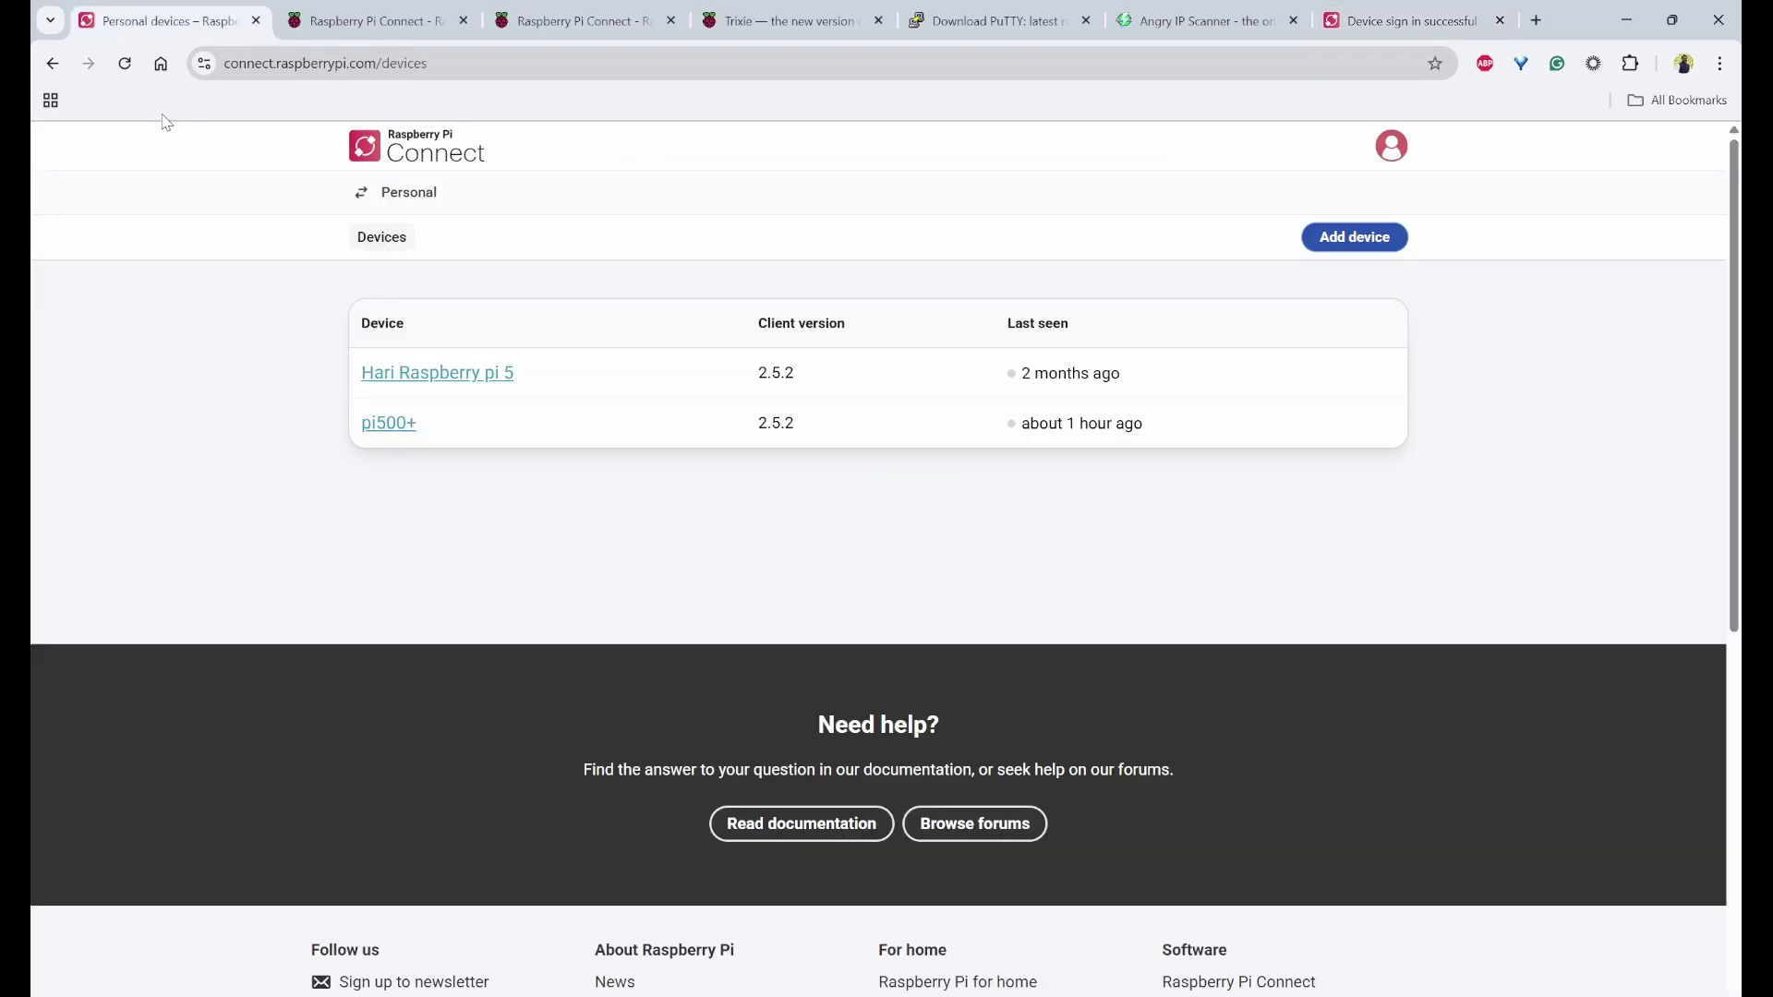
click(126, 64)
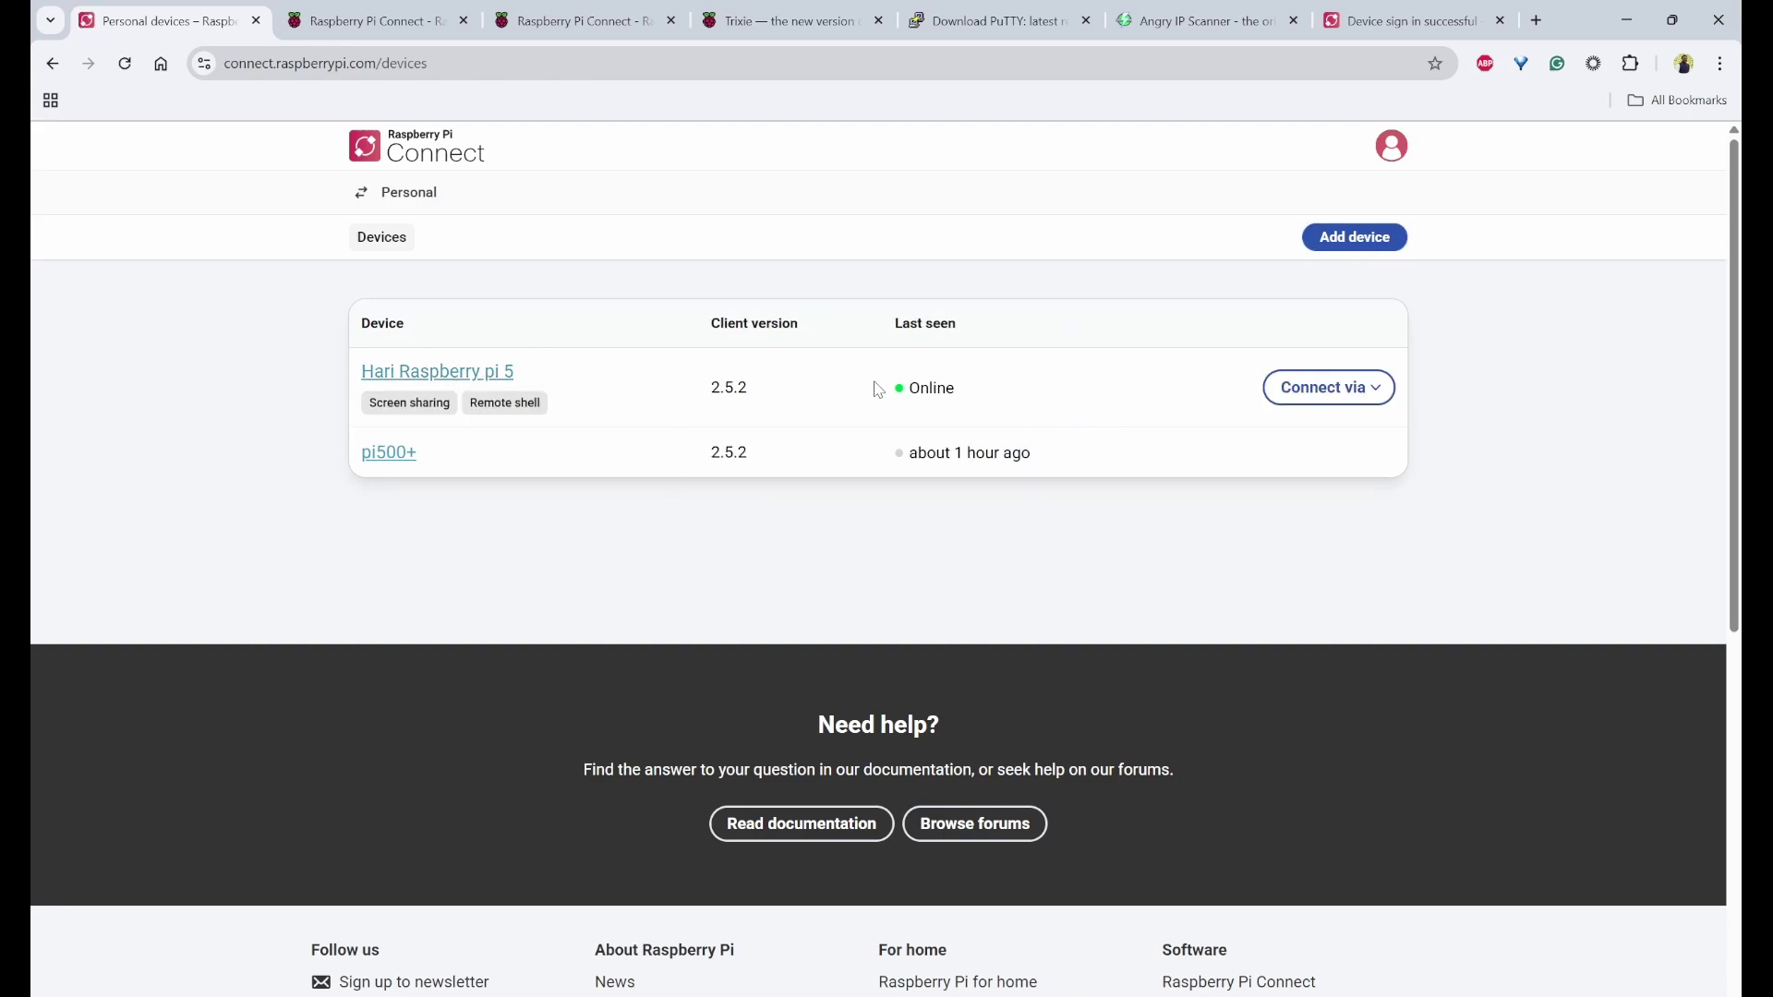
click(1341, 387)
click(1331, 435)
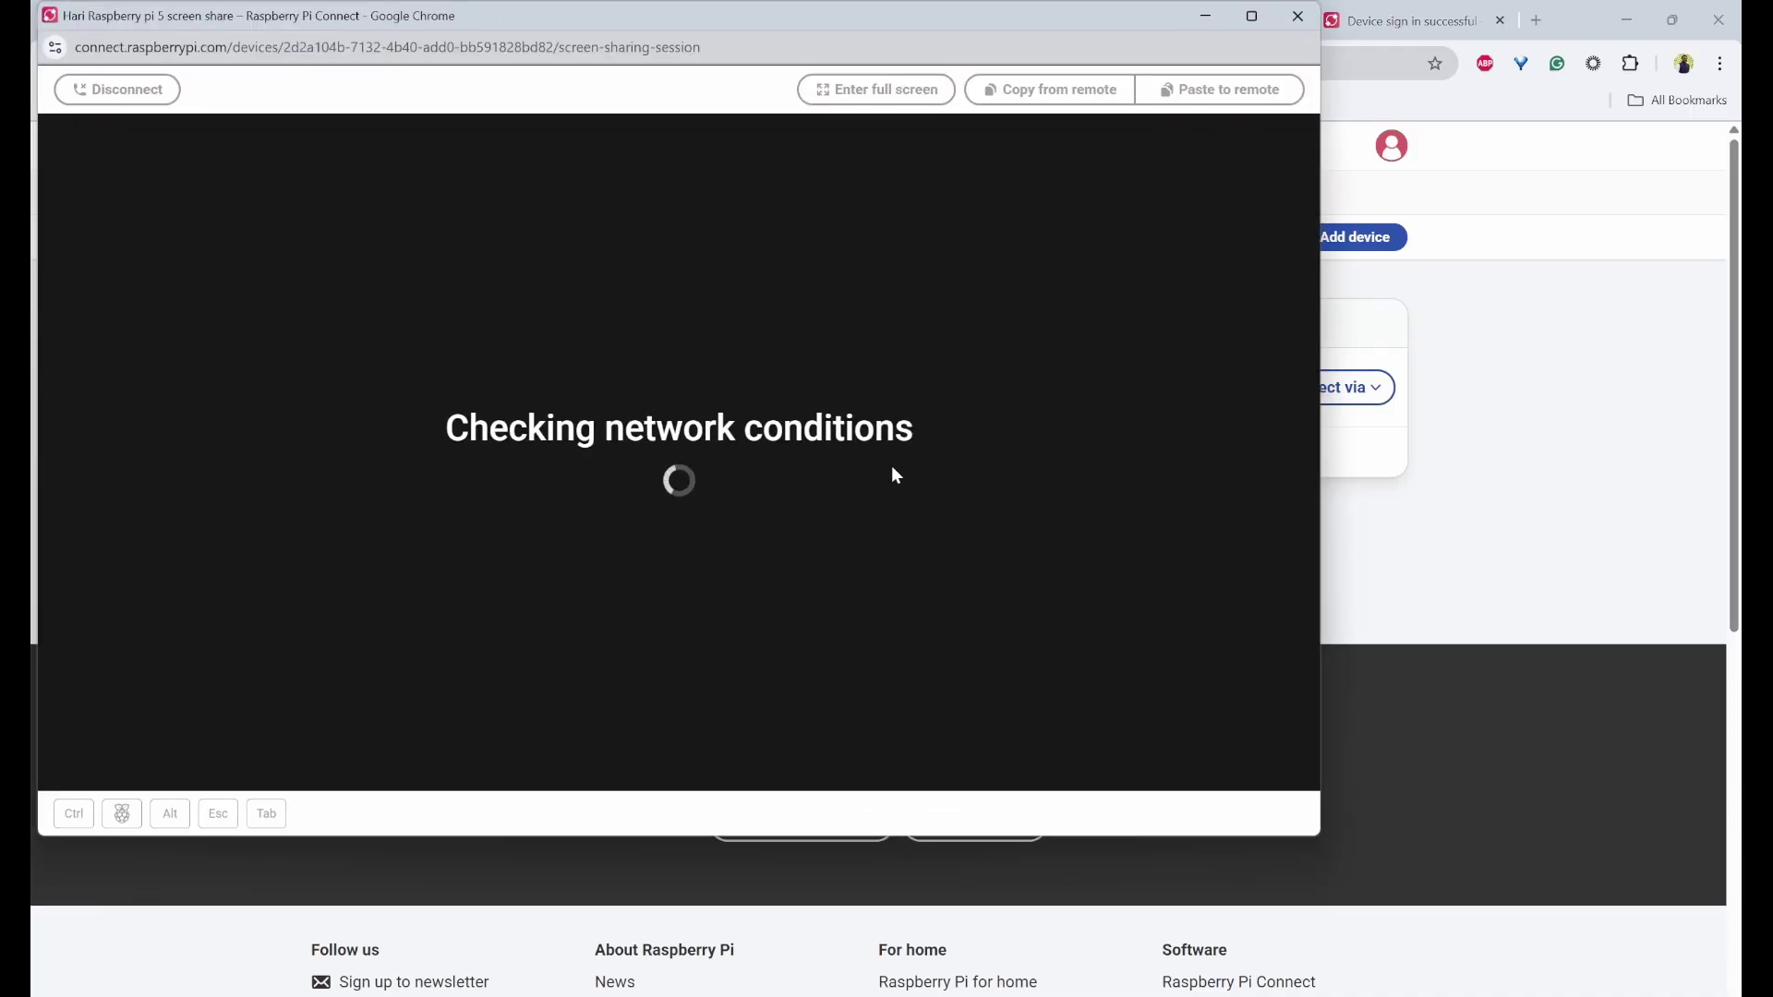
click(1251, 19)
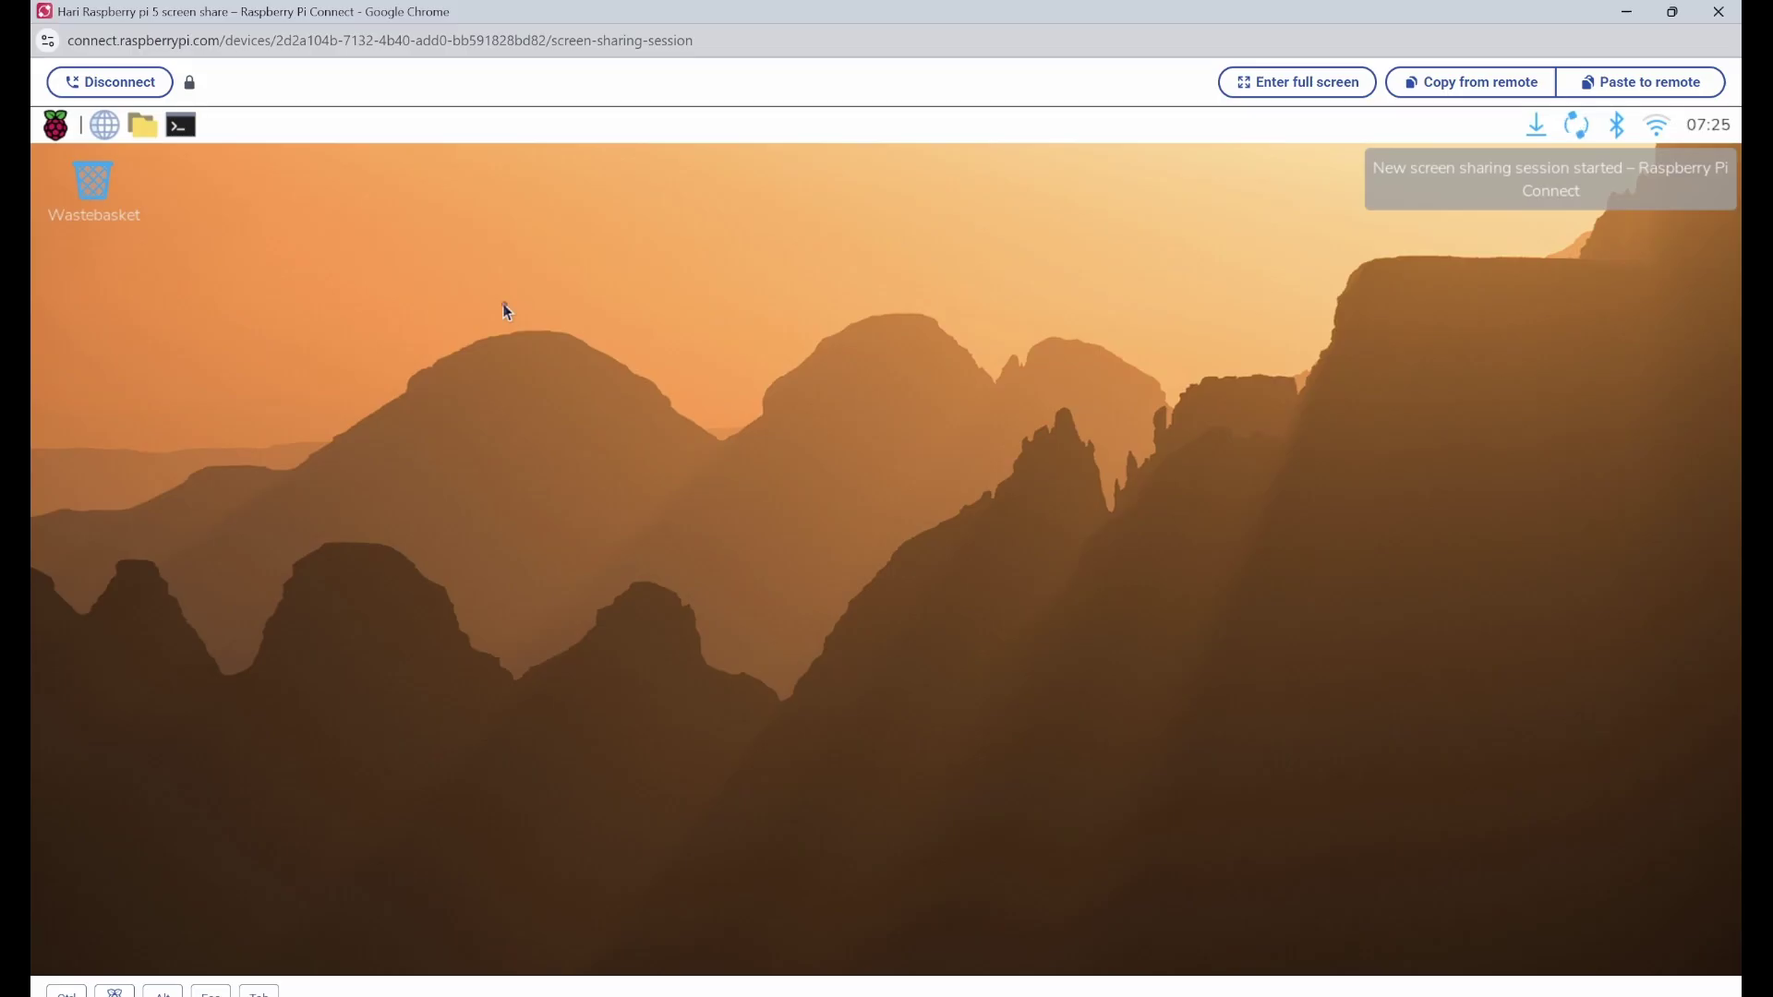
Step: Through Preferences > Control Centre > Desktop, set the Pi's wallpaper picture to lasers.jpg
click(55, 130)
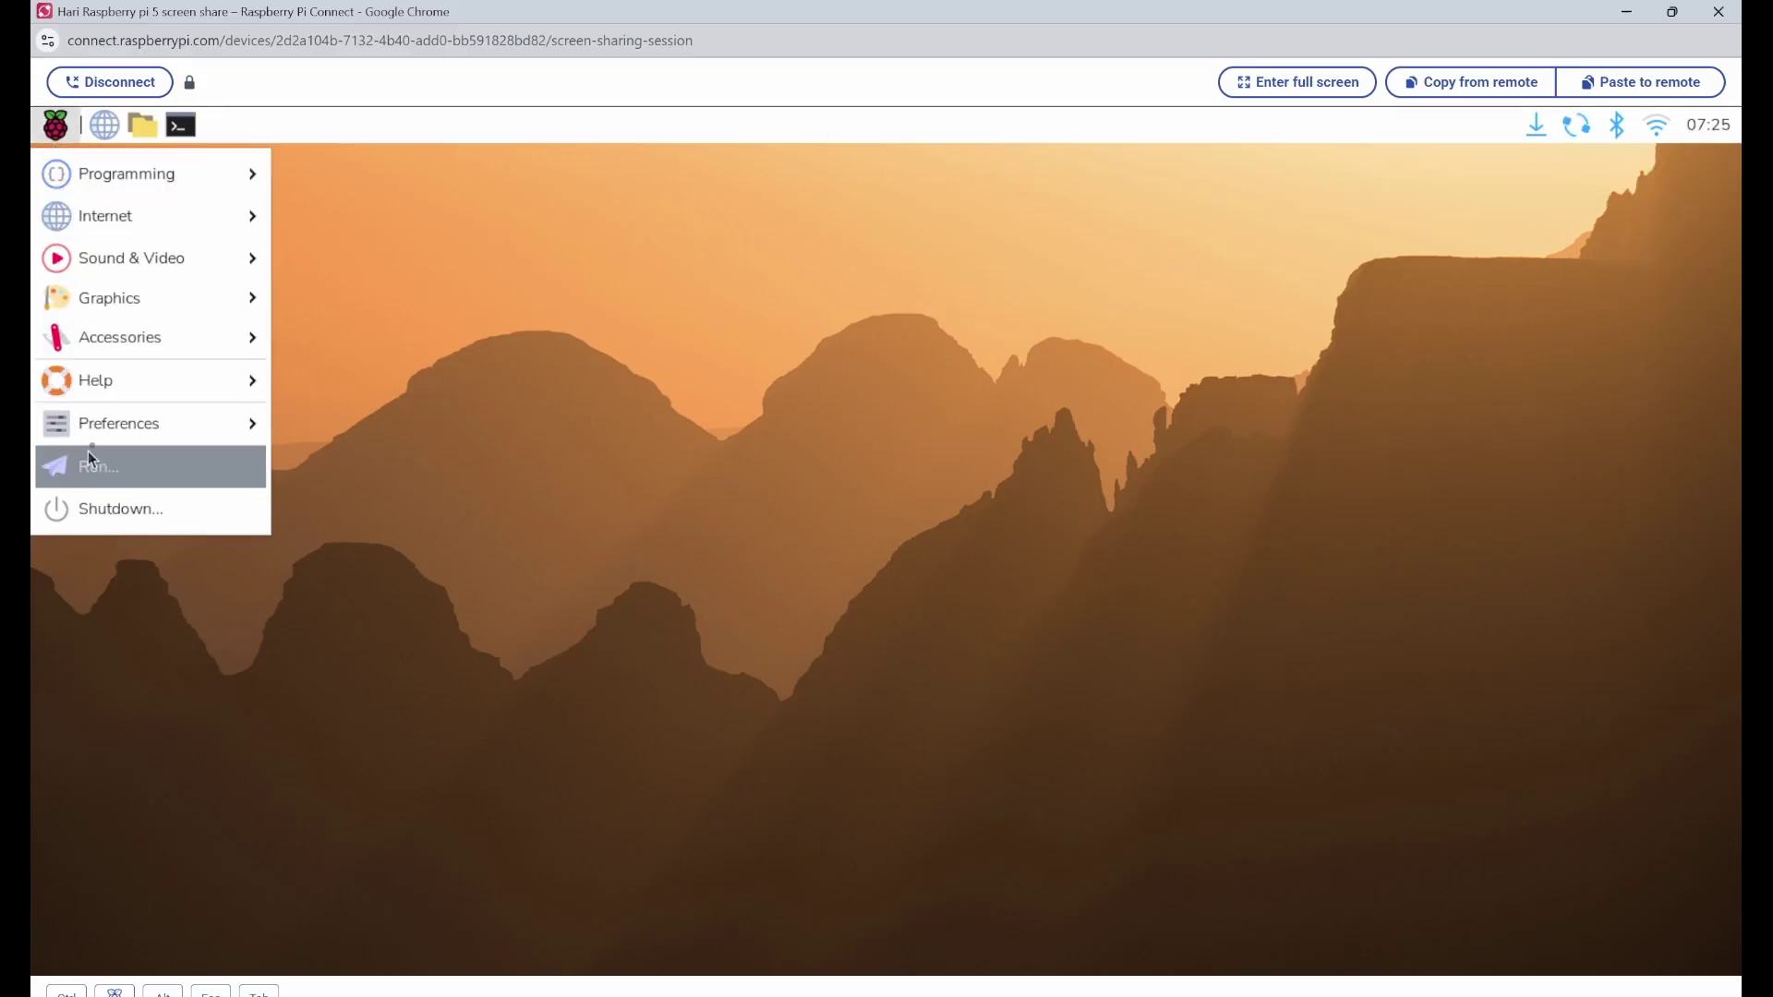
mouse_move(186, 441)
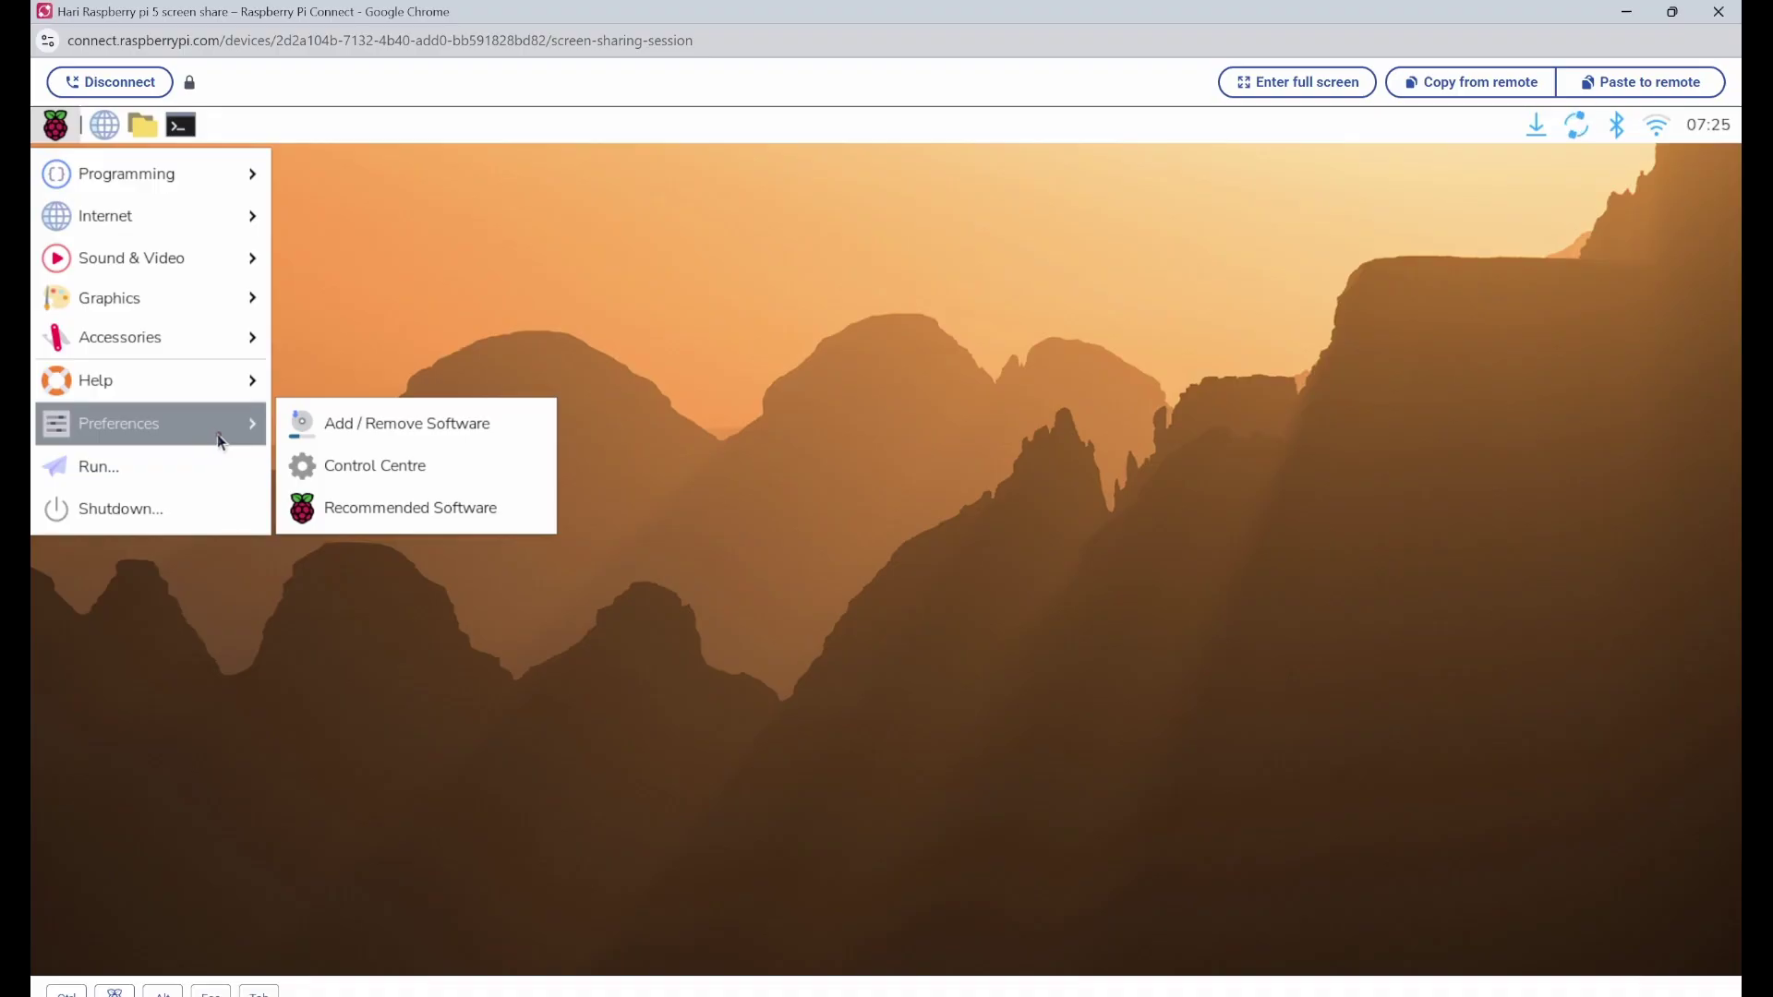
click(475, 467)
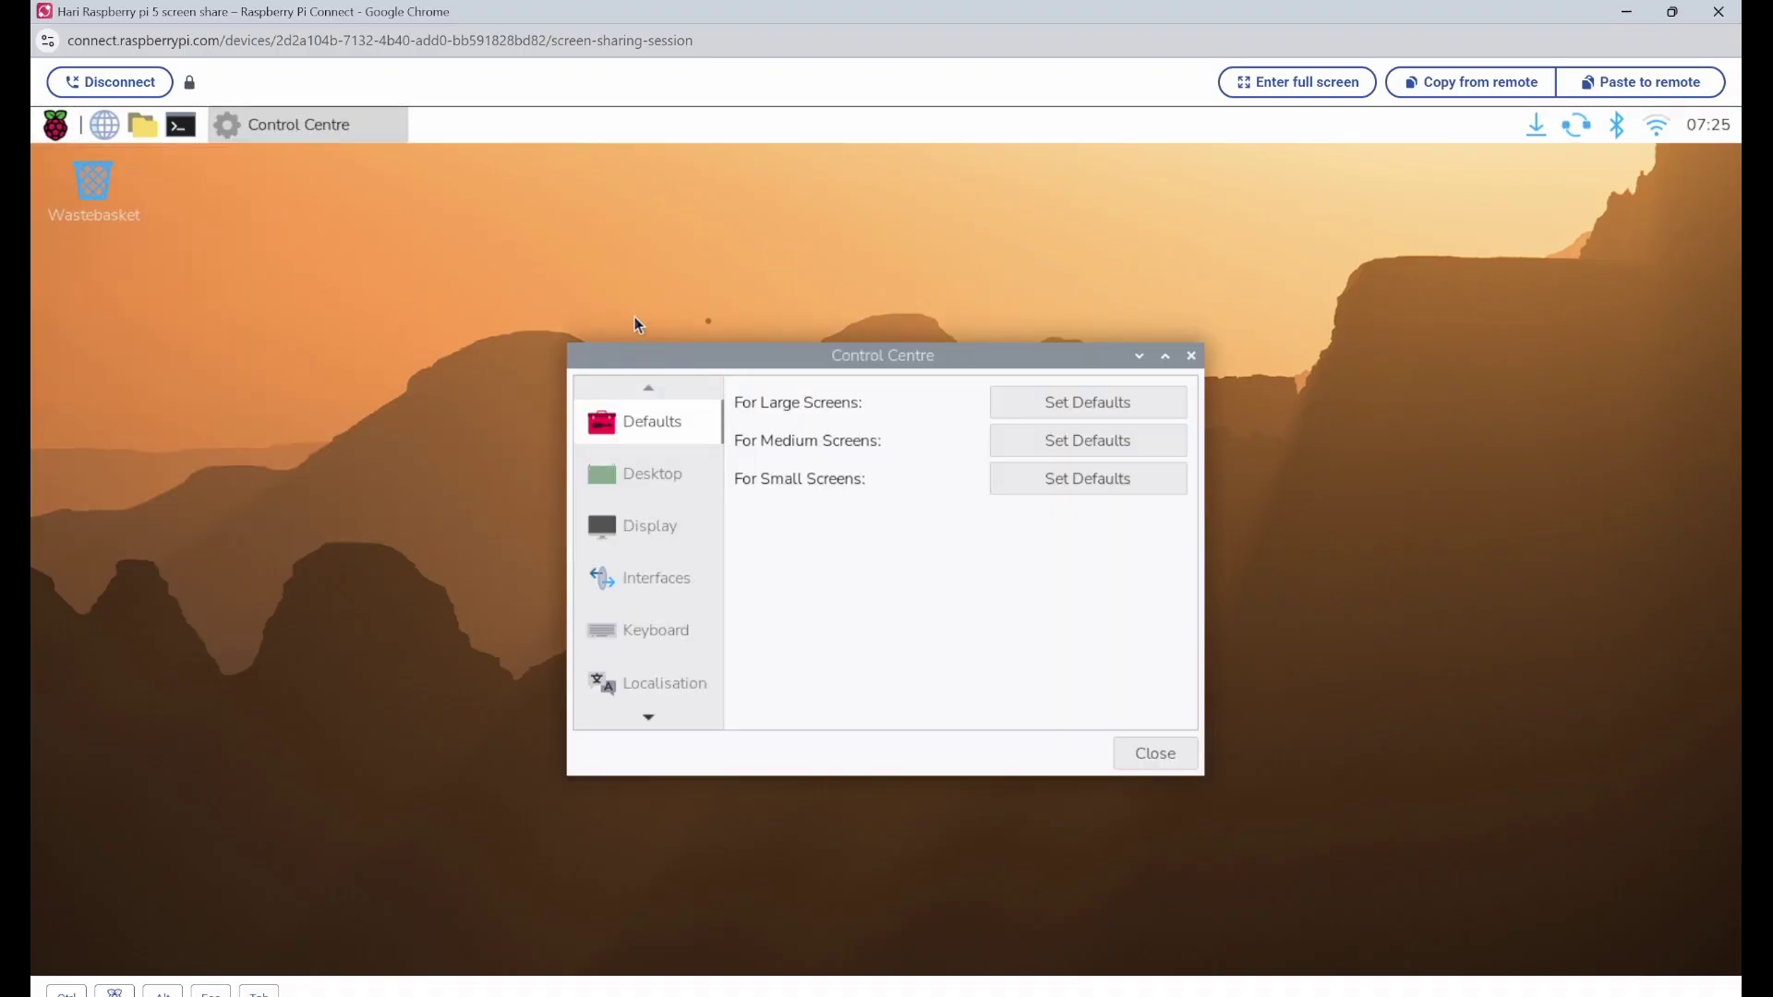
click(663, 467)
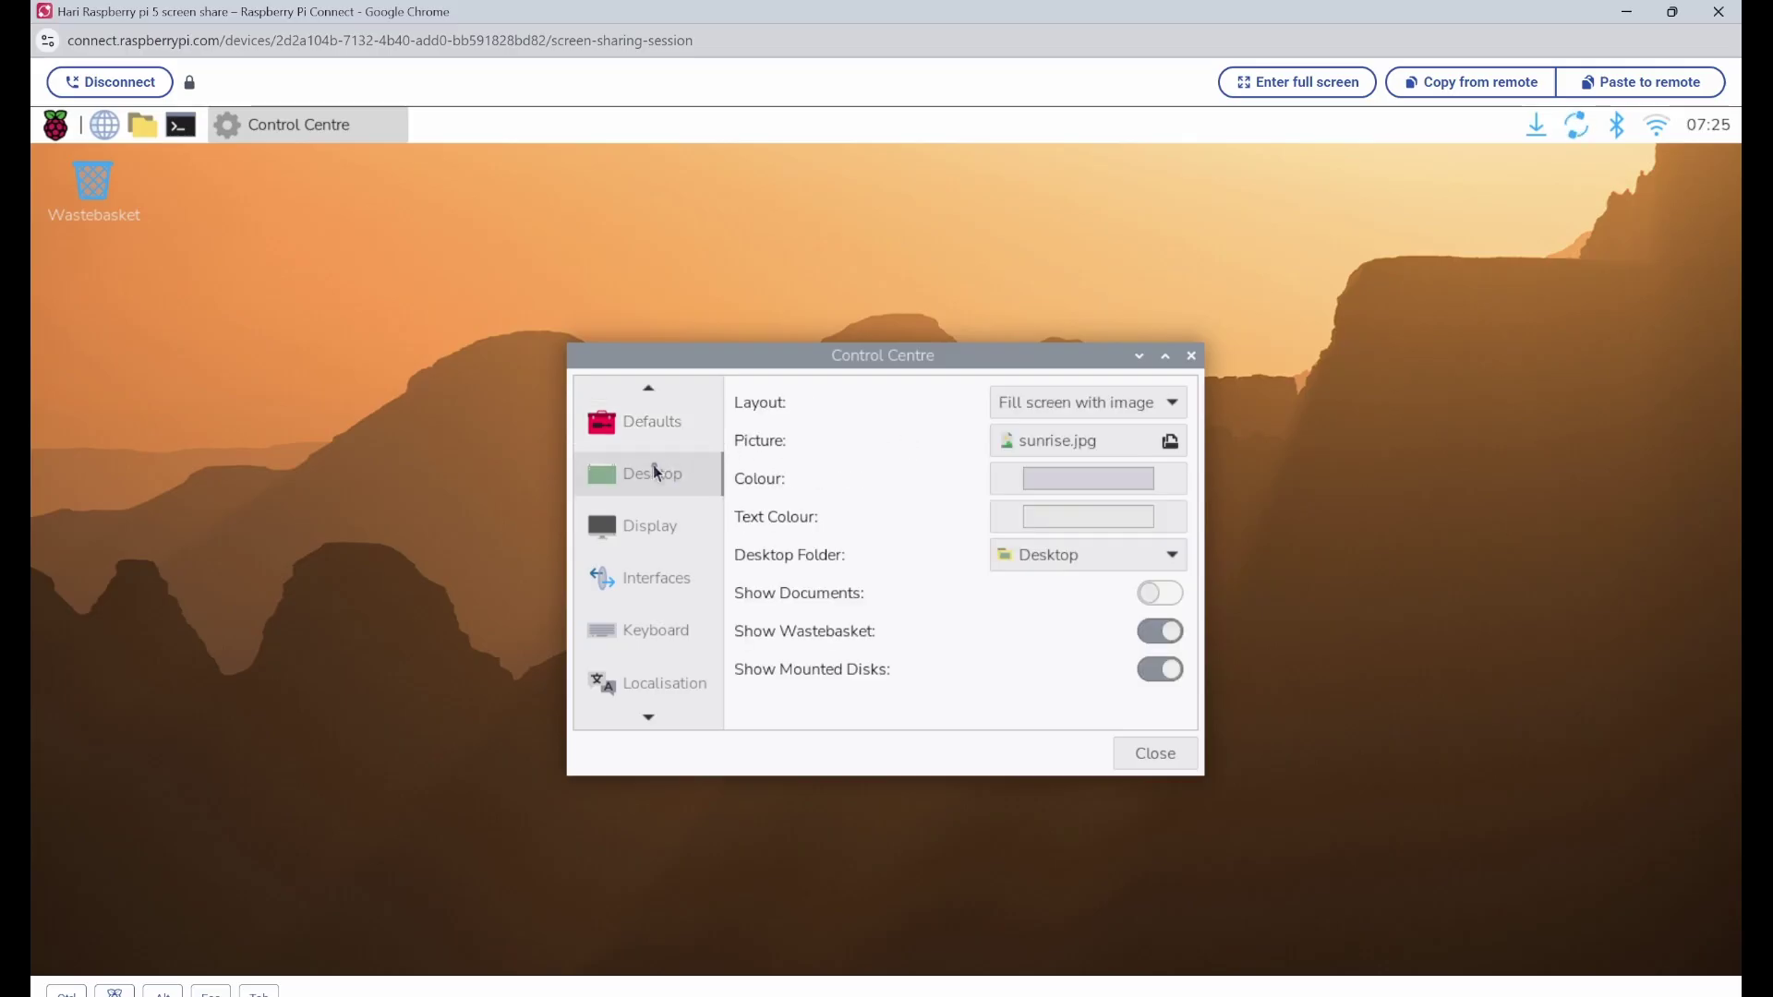
click(1124, 445)
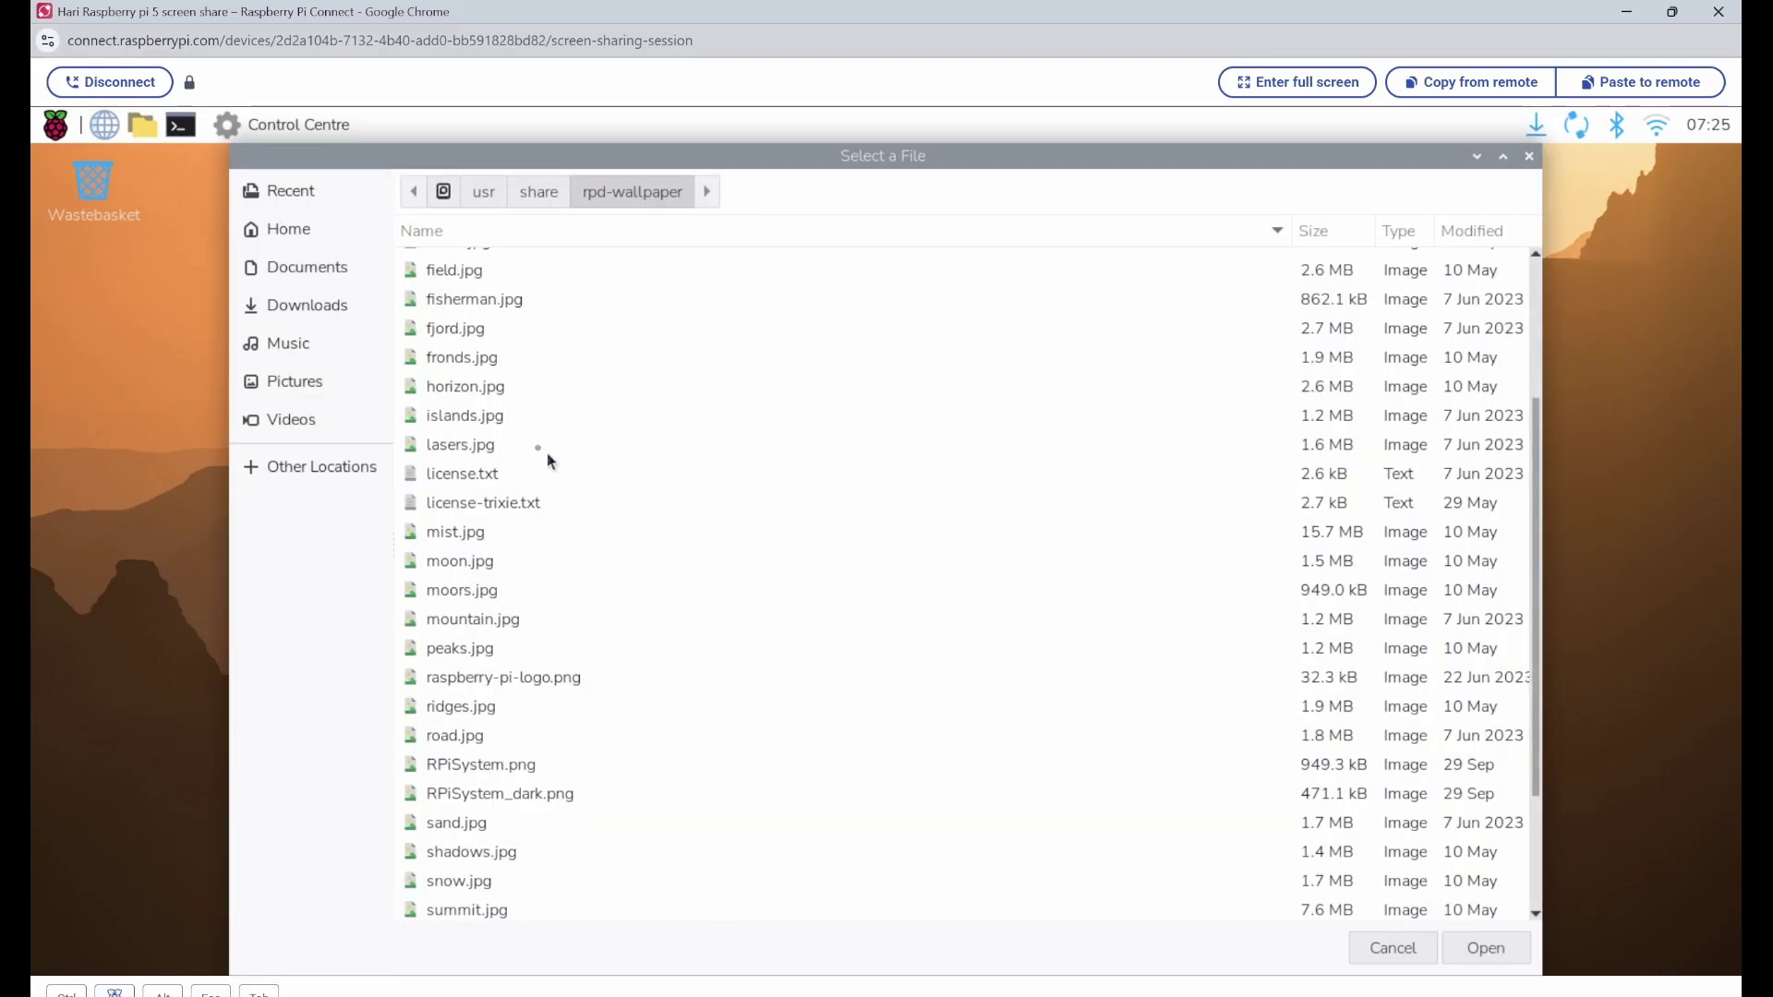
double_click(464, 447)
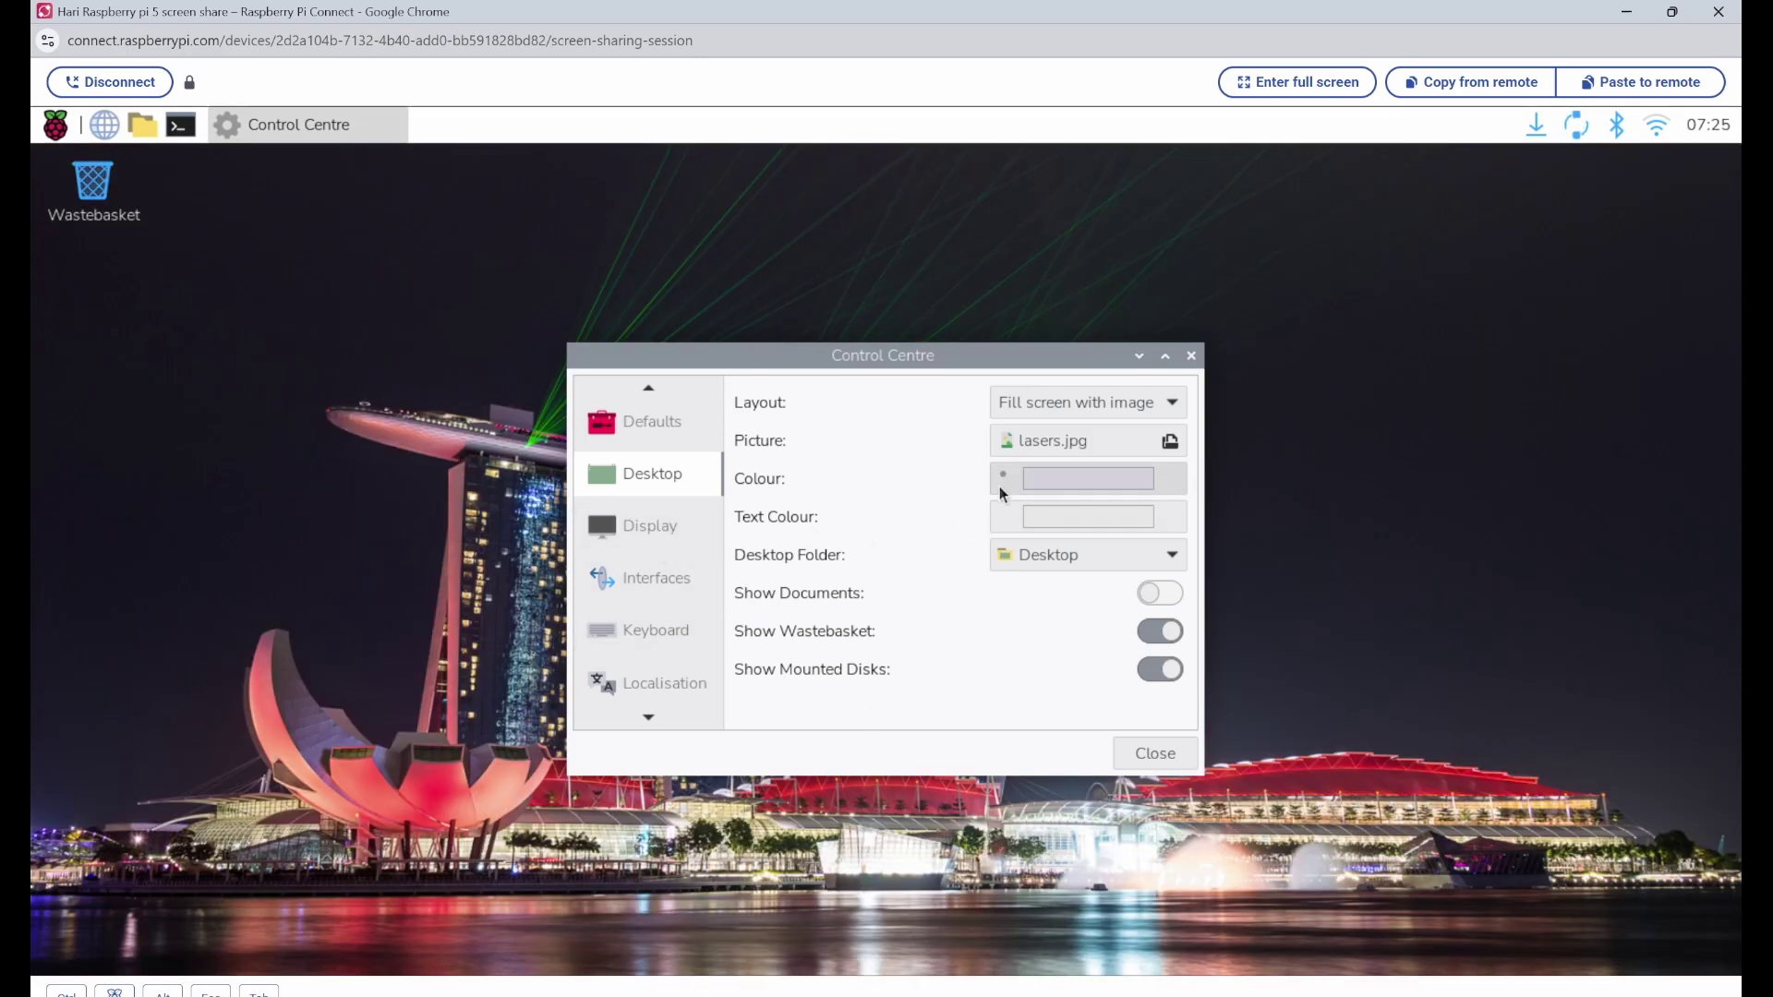
click(1107, 404)
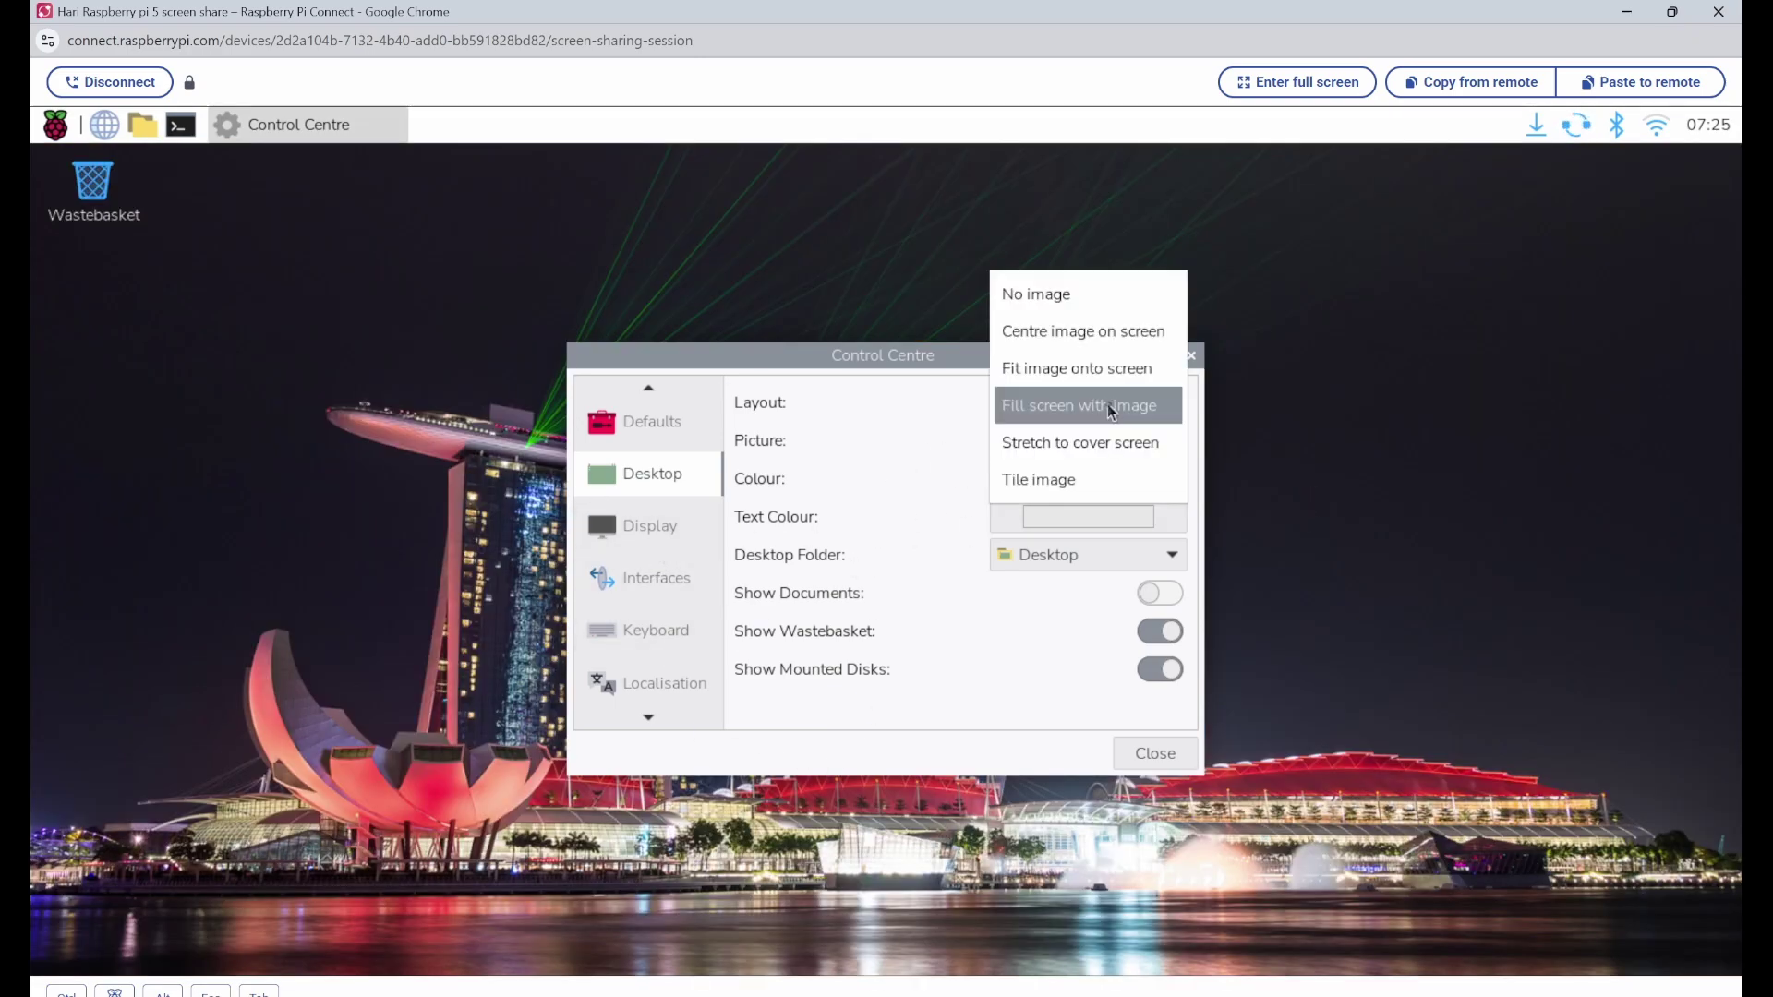
Step: Browse Control Centre's Display, Interfaces, Keyboard and Mouse pages without changing anything
click(670, 528)
click(670, 529)
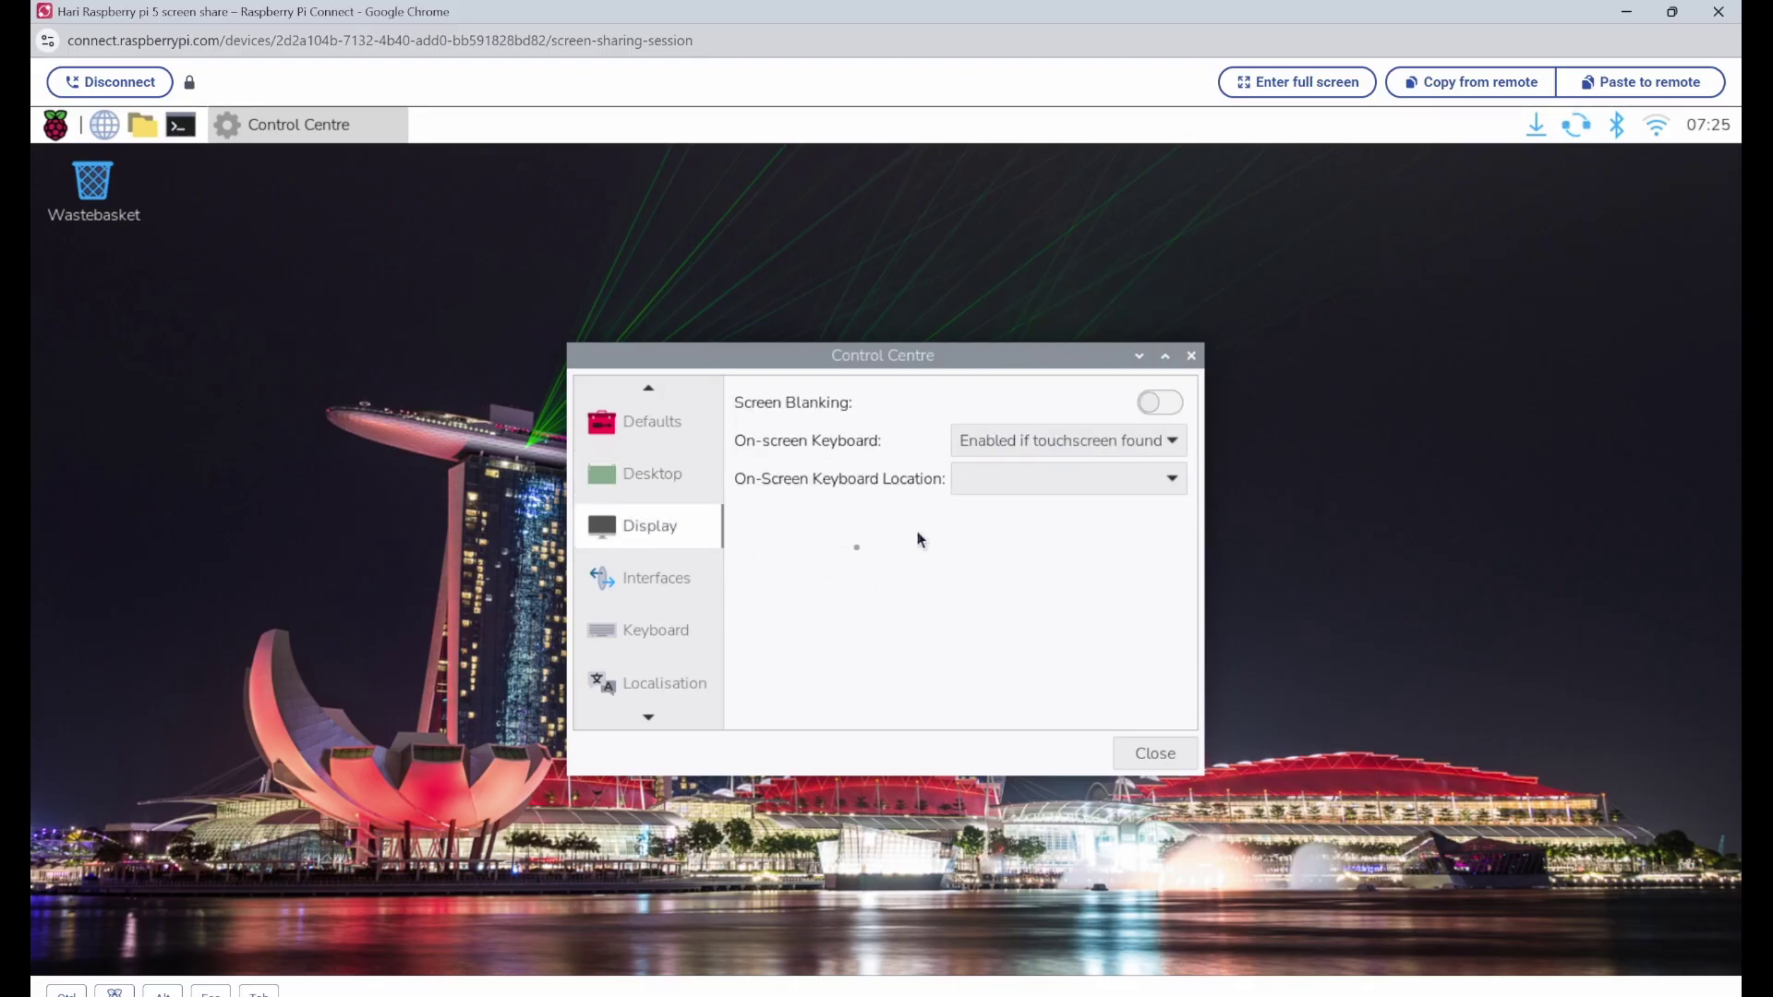
click(669, 583)
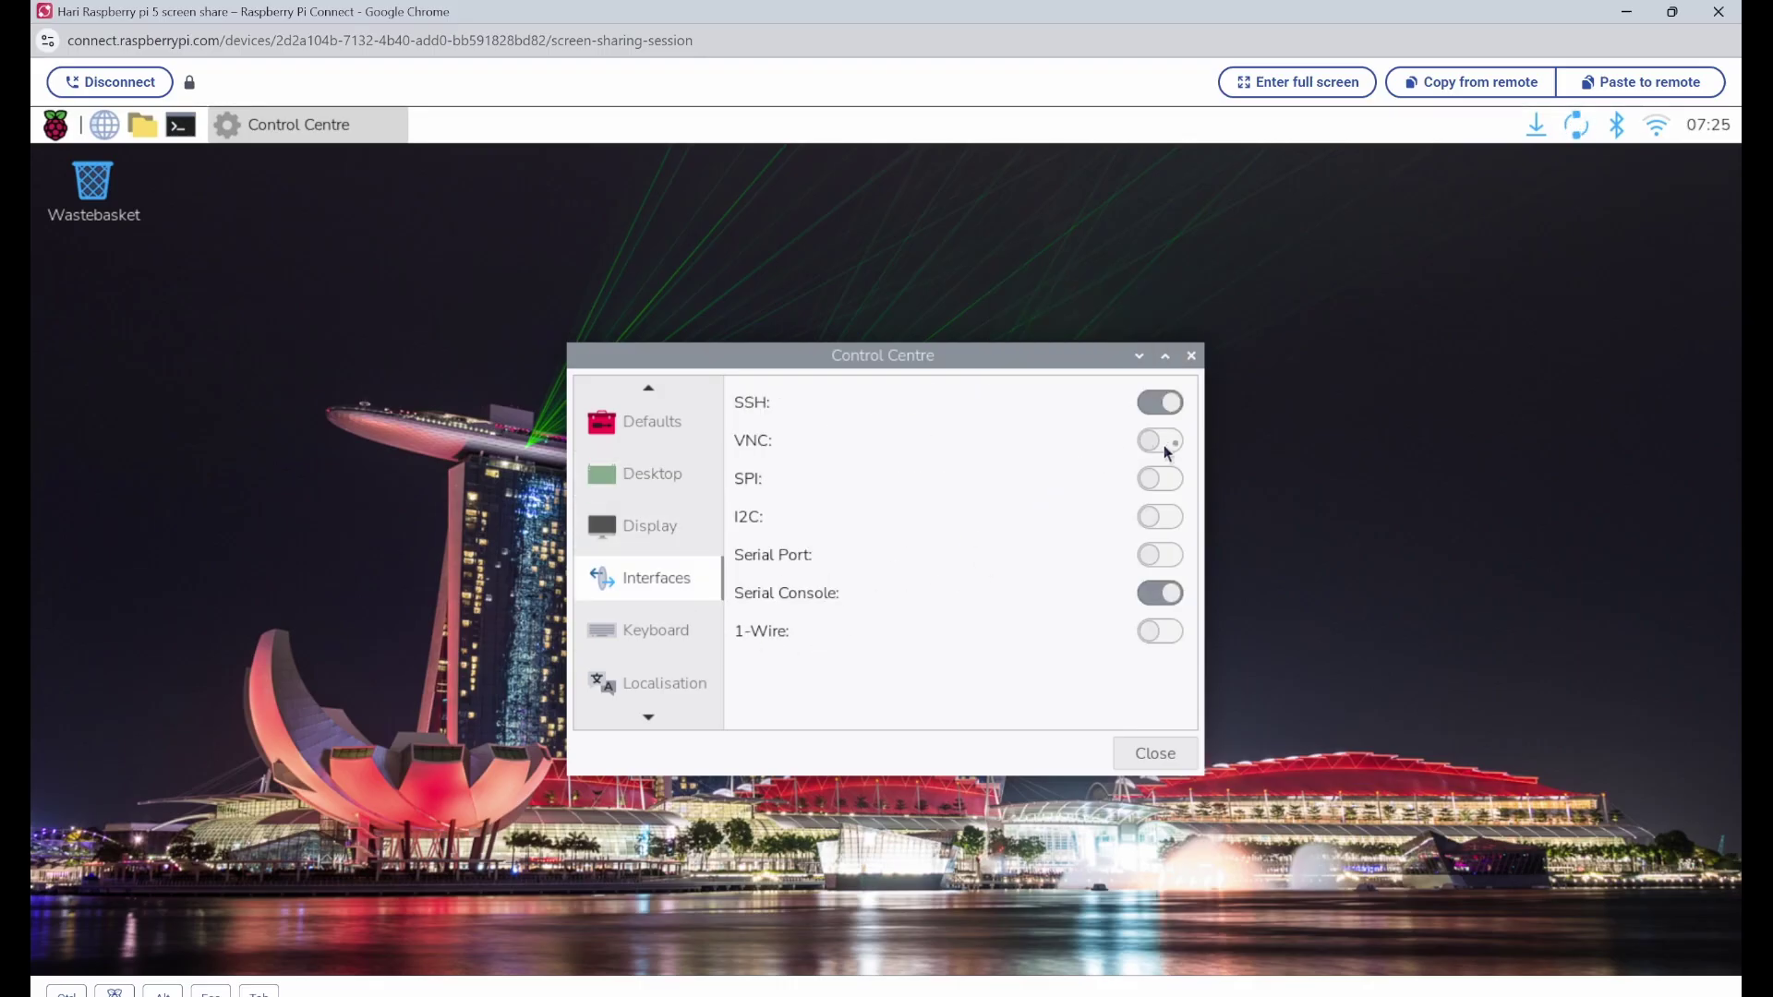
click(661, 639)
scroll(663, 567, down, 4)
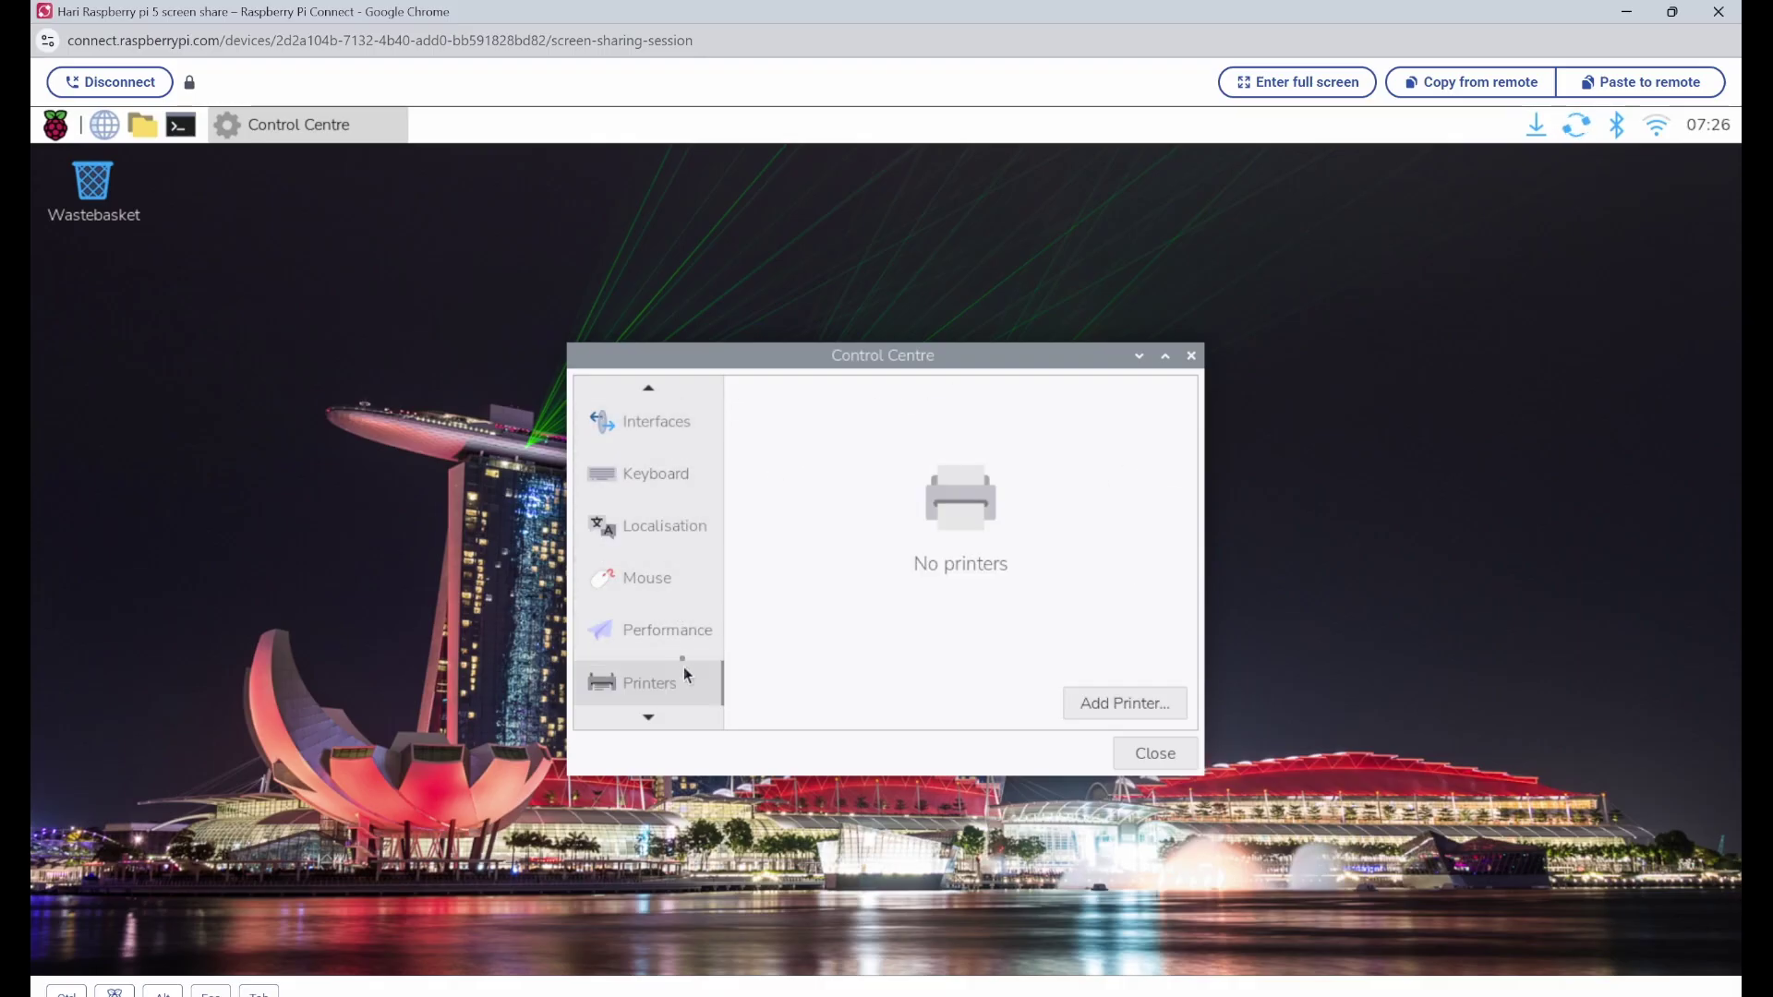
click(681, 589)
scroll(683, 550, down, 2)
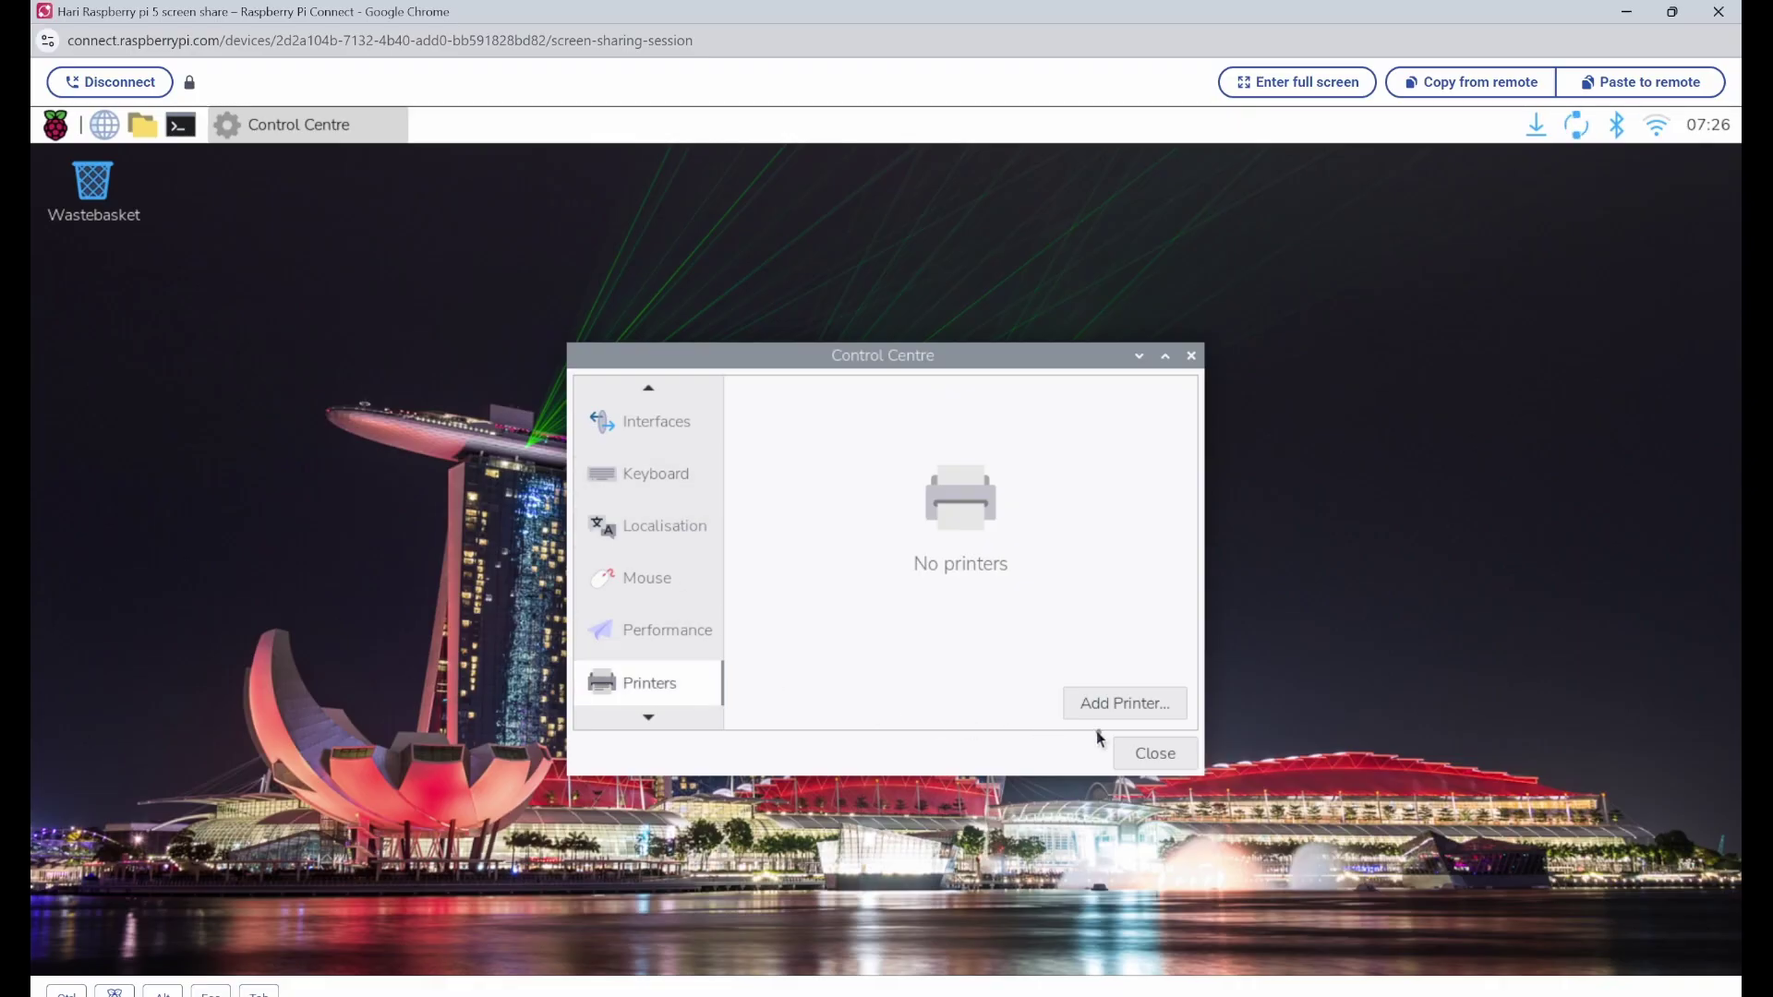
scroll(650, 578, down, 4)
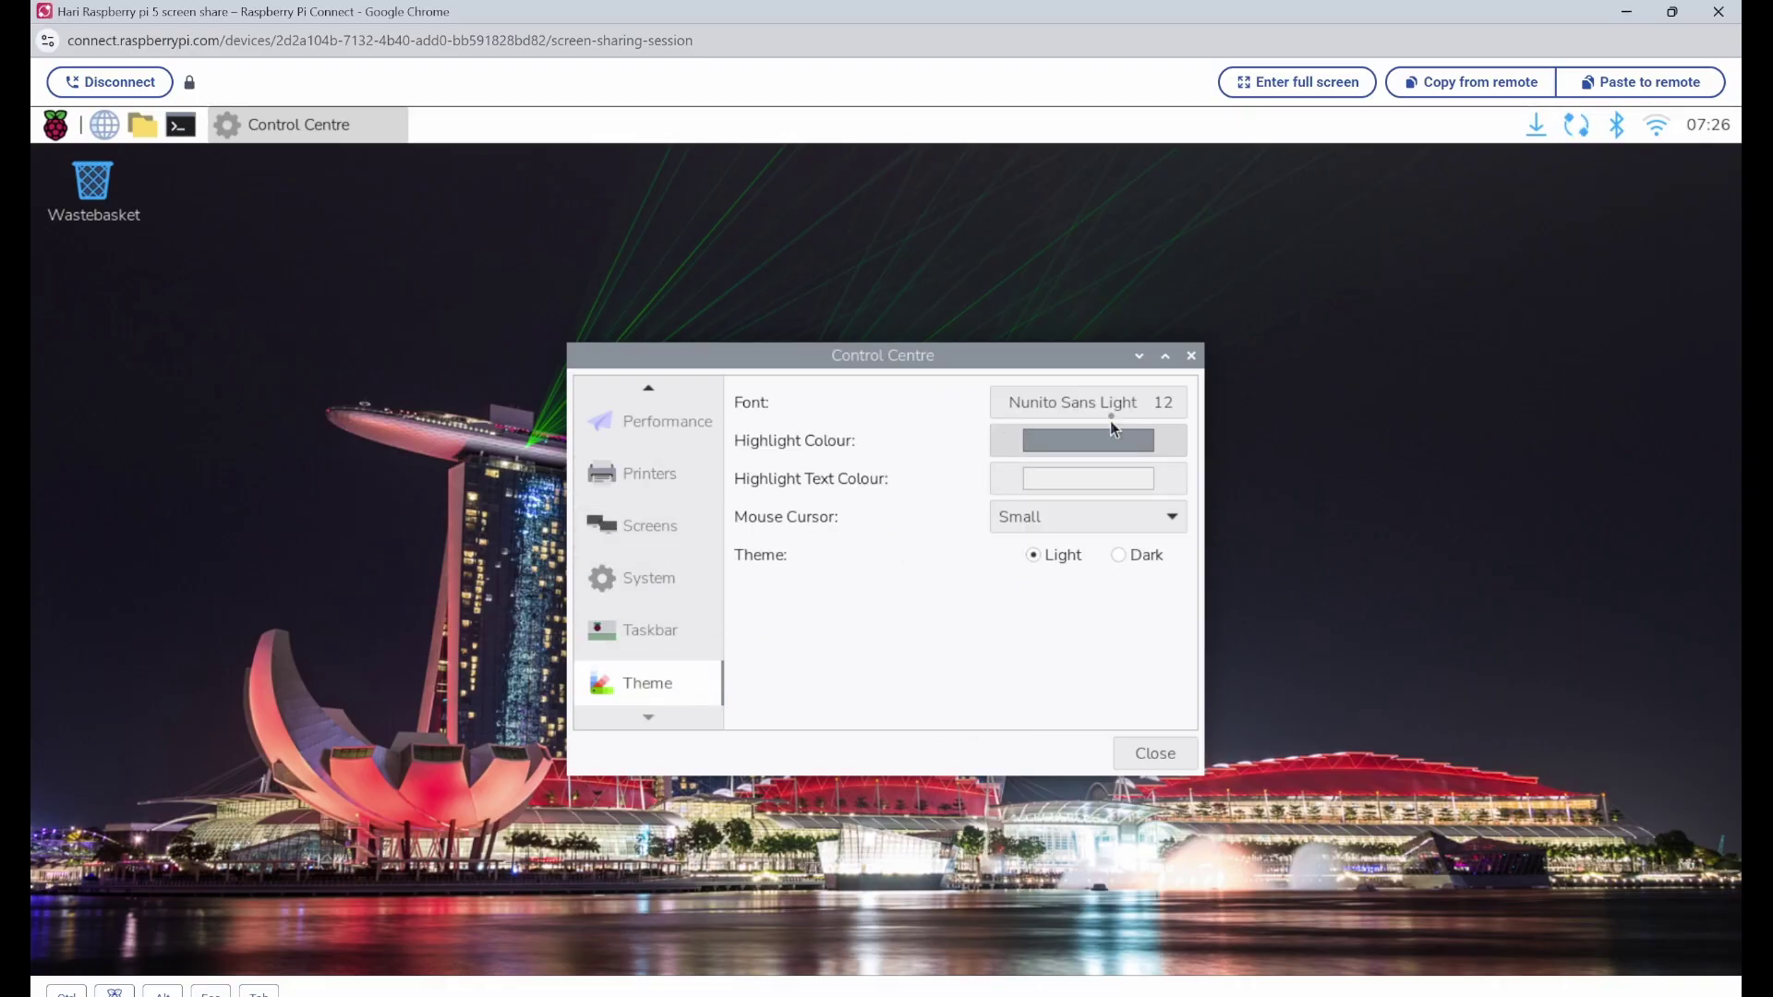
Step: Cancel the Theme highlight colour picker unchanged and close Control Centre
click(1084, 439)
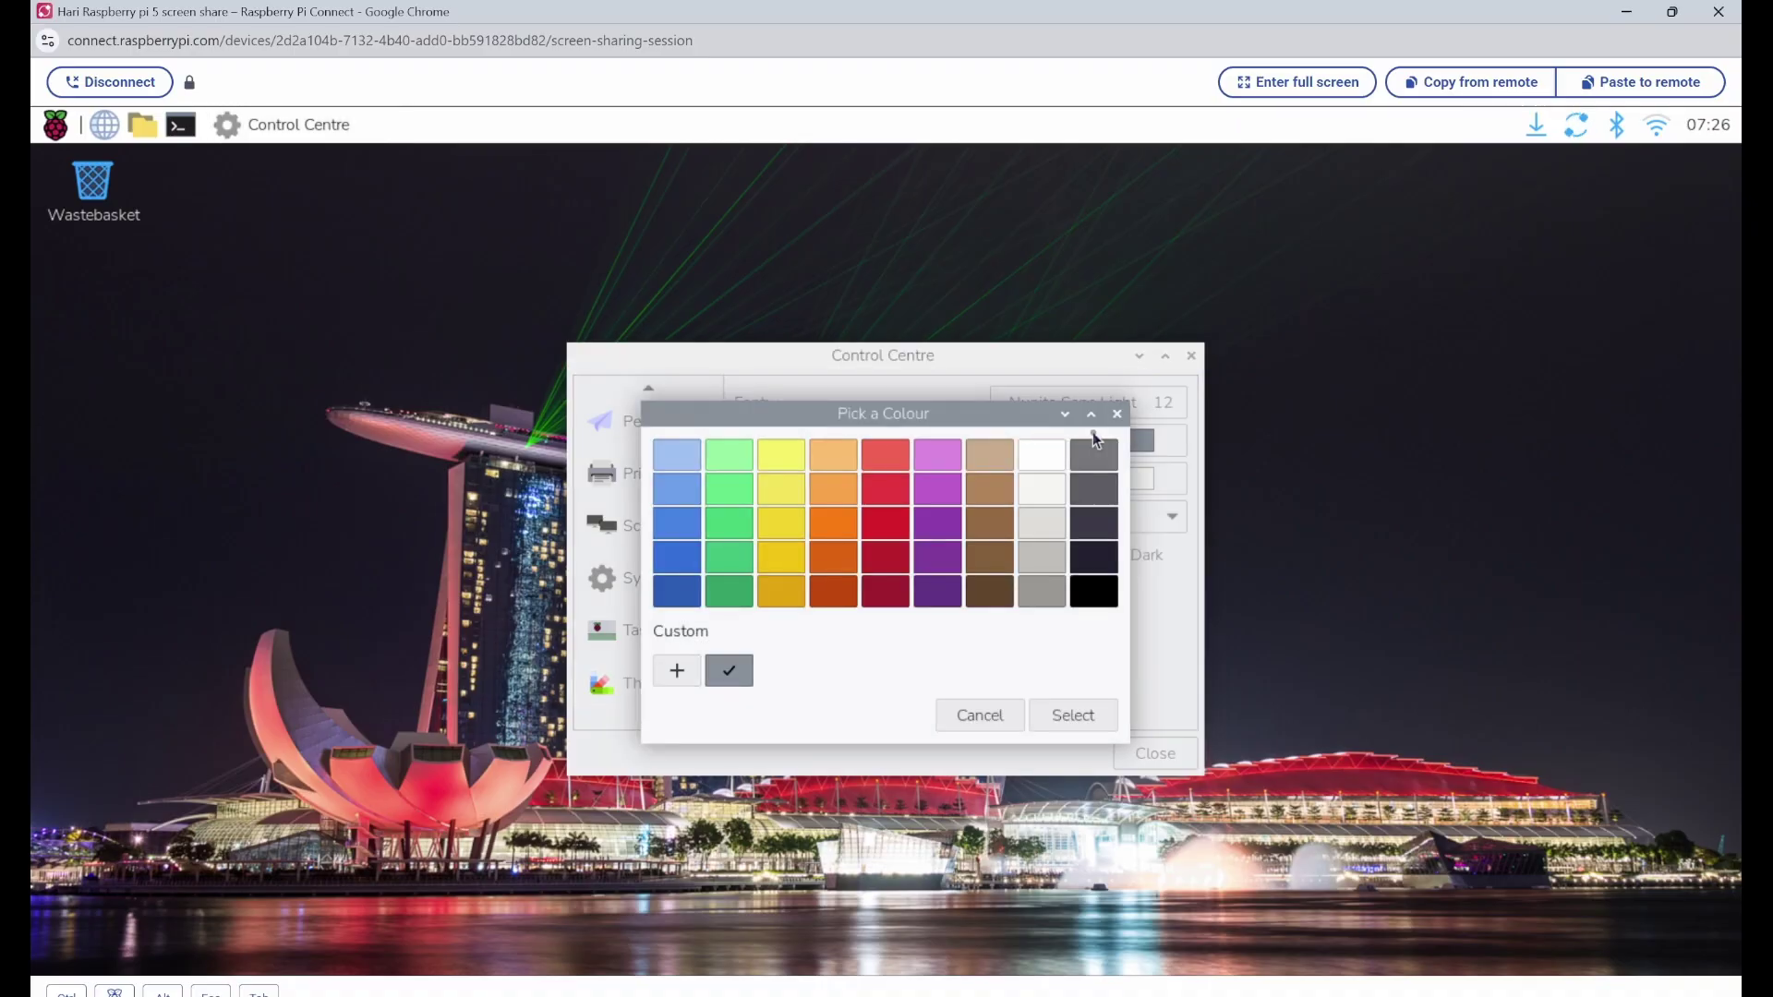
click(1003, 723)
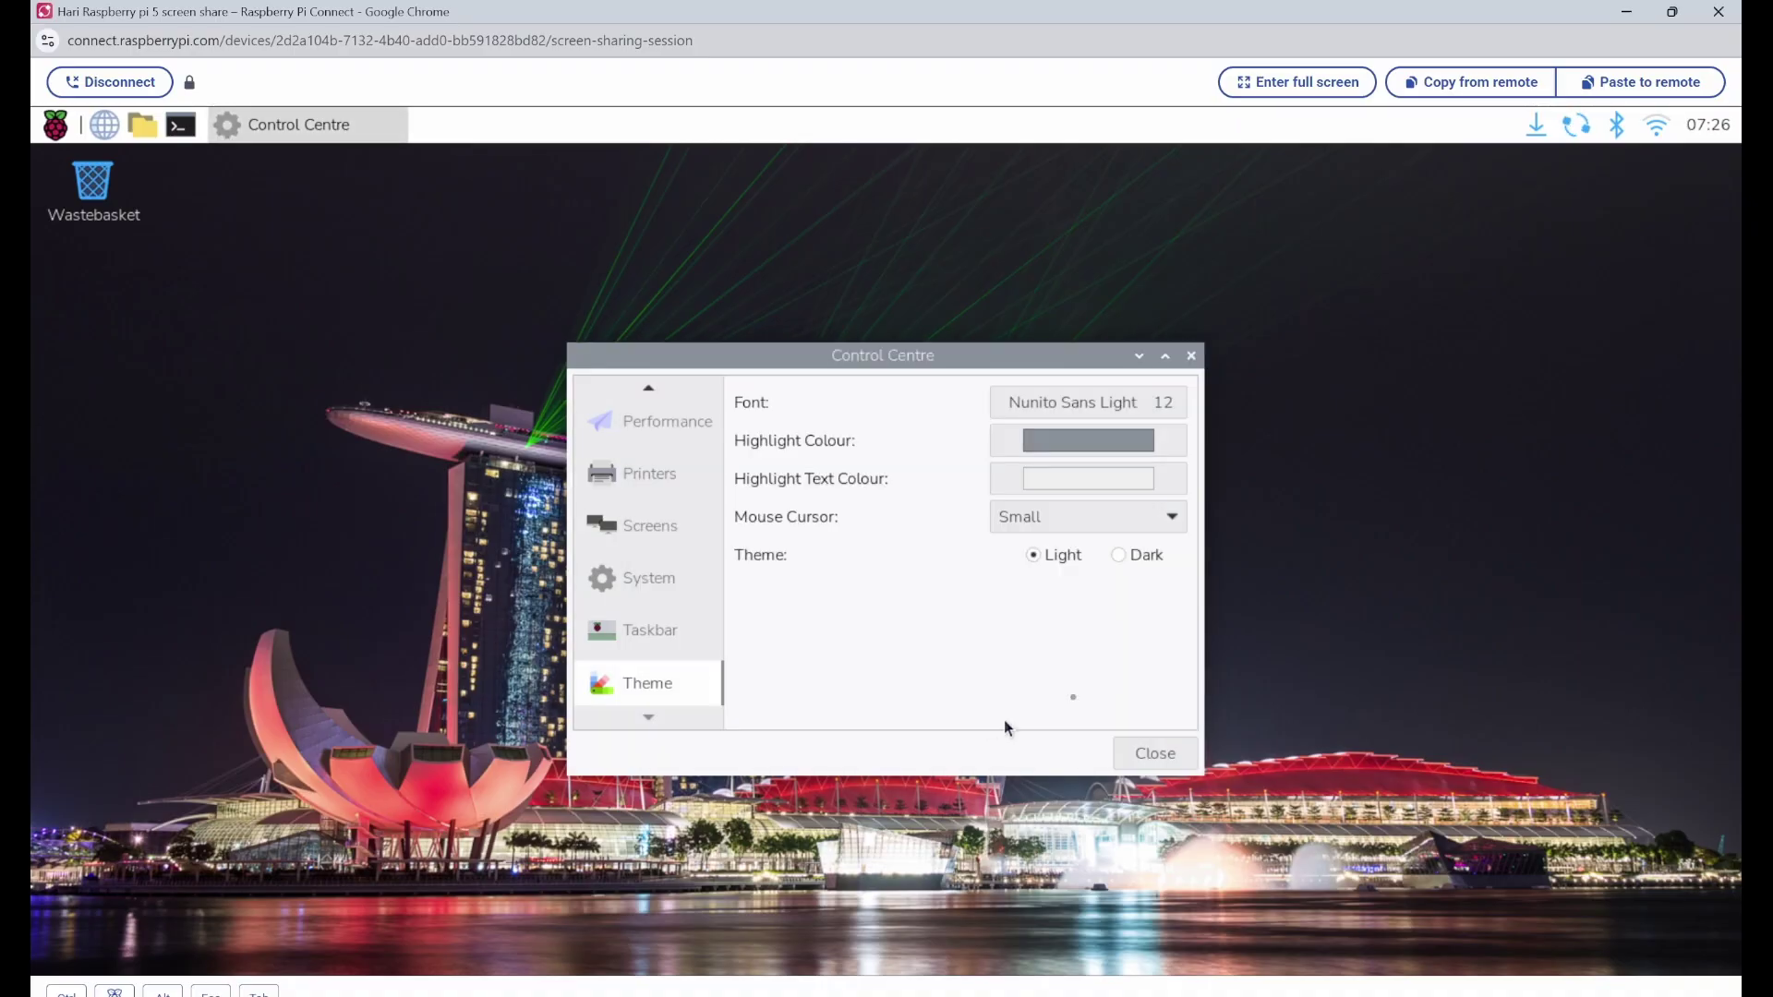
click(1156, 746)
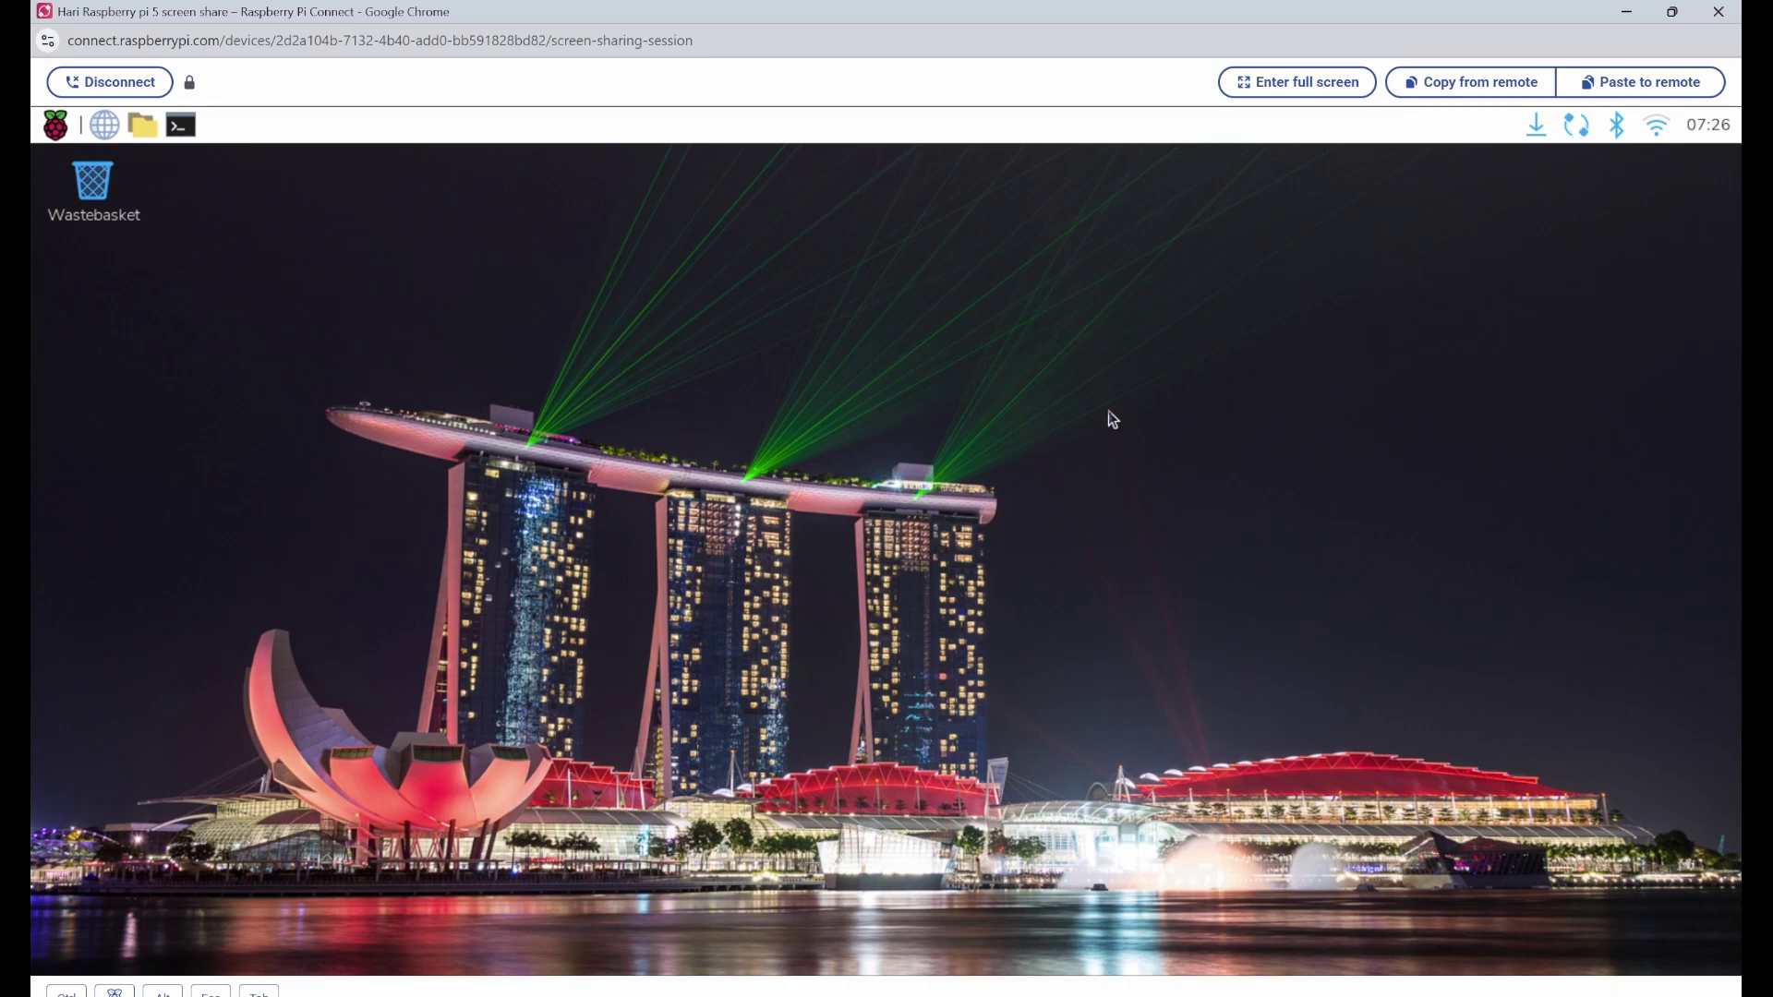